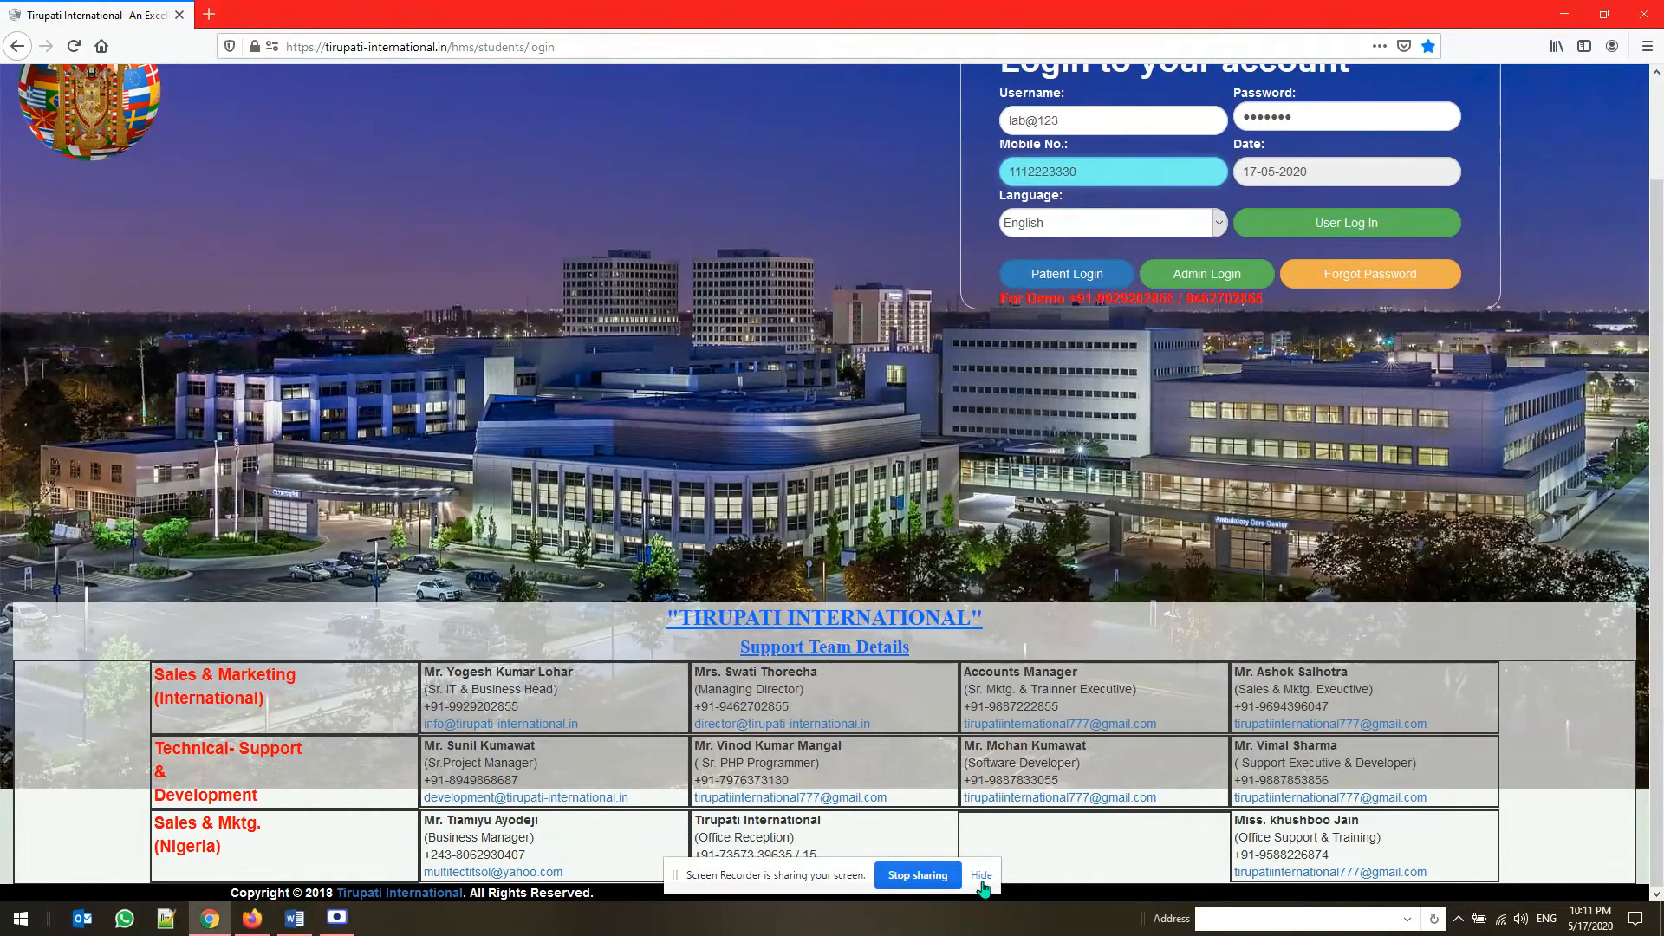
Log in as a lab user with the prefilled credentials and open the Laboratory module
left_click(983, 876)
scroll(756, 427, "up", 2)
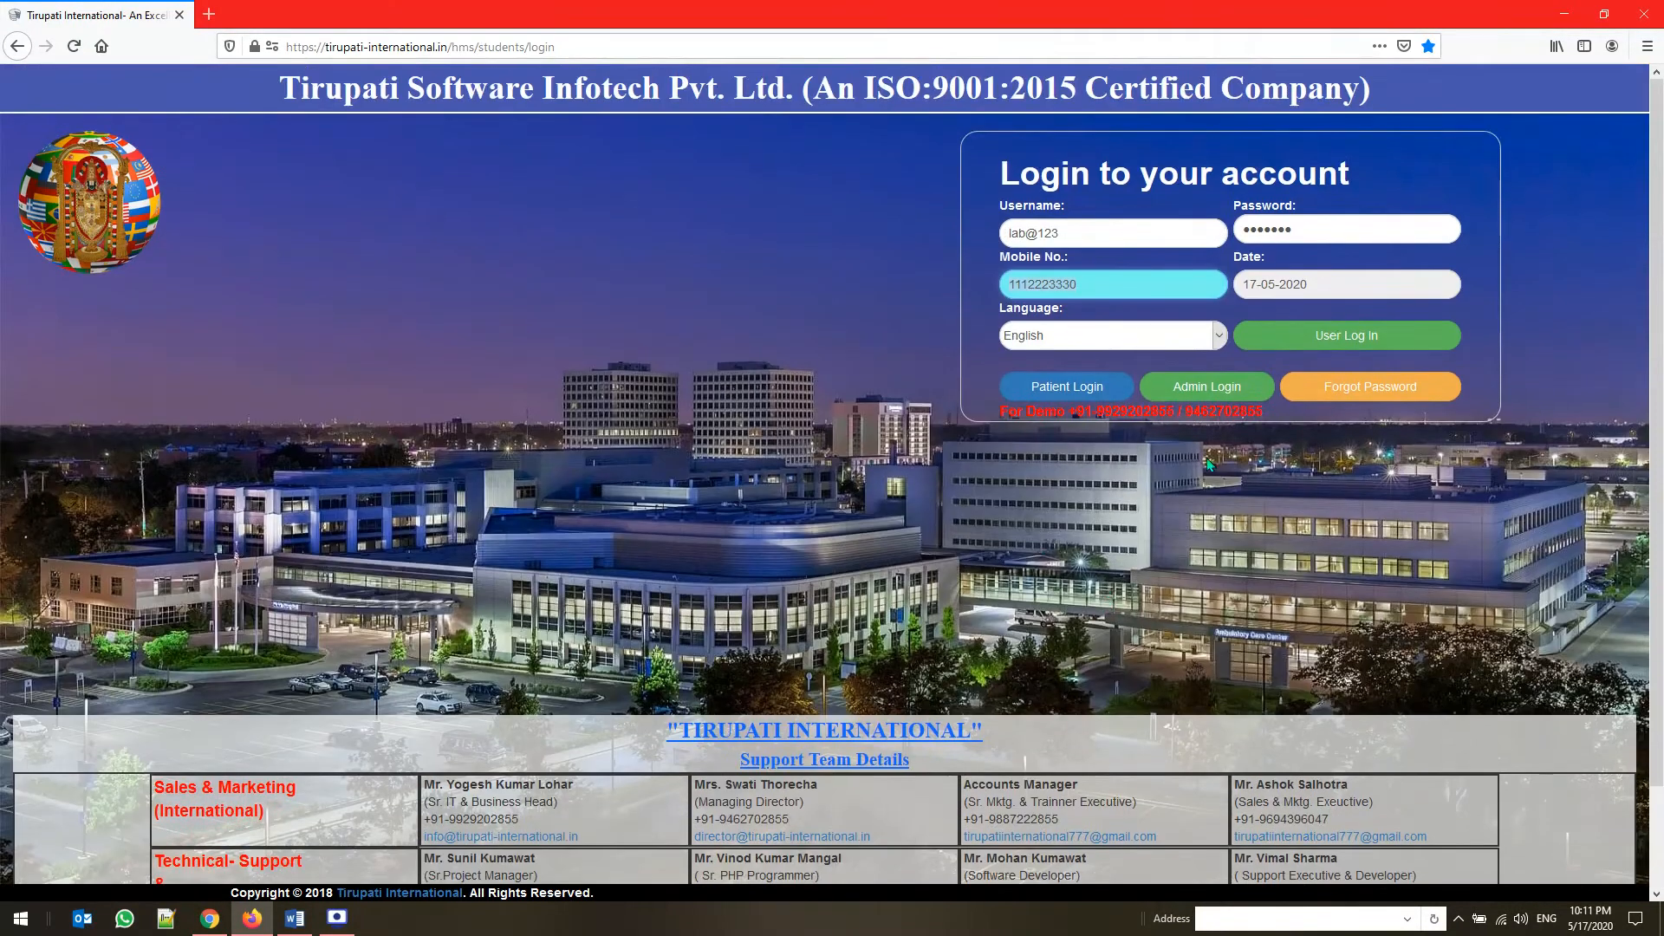
left_click(1311, 345)
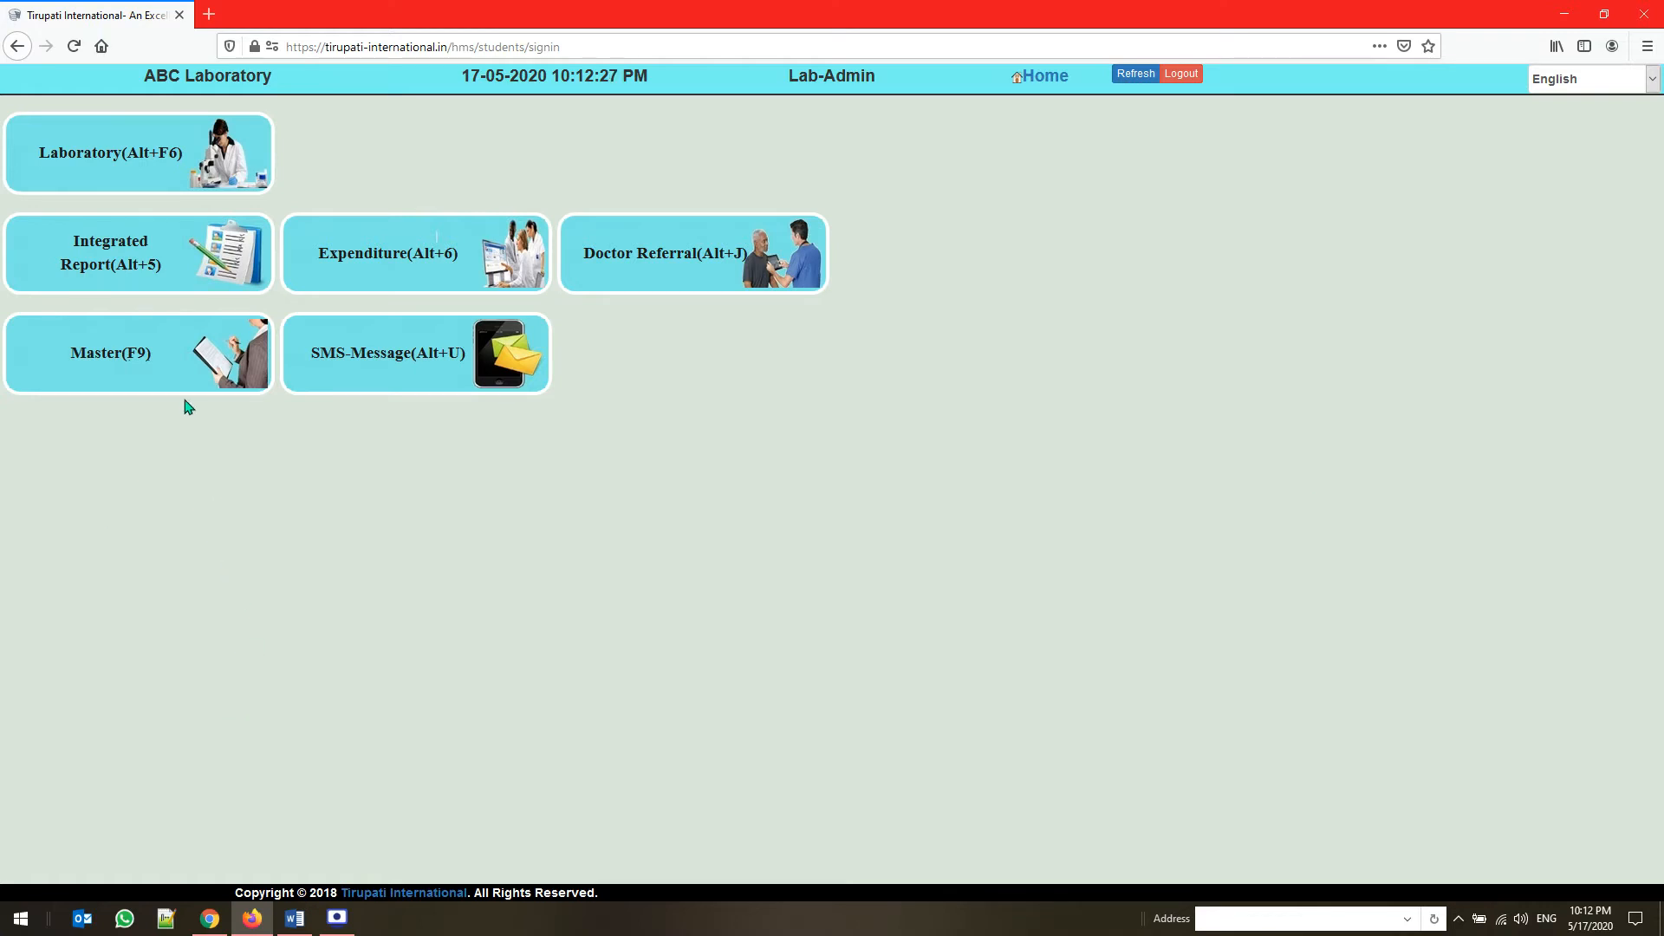
left_click(138, 188)
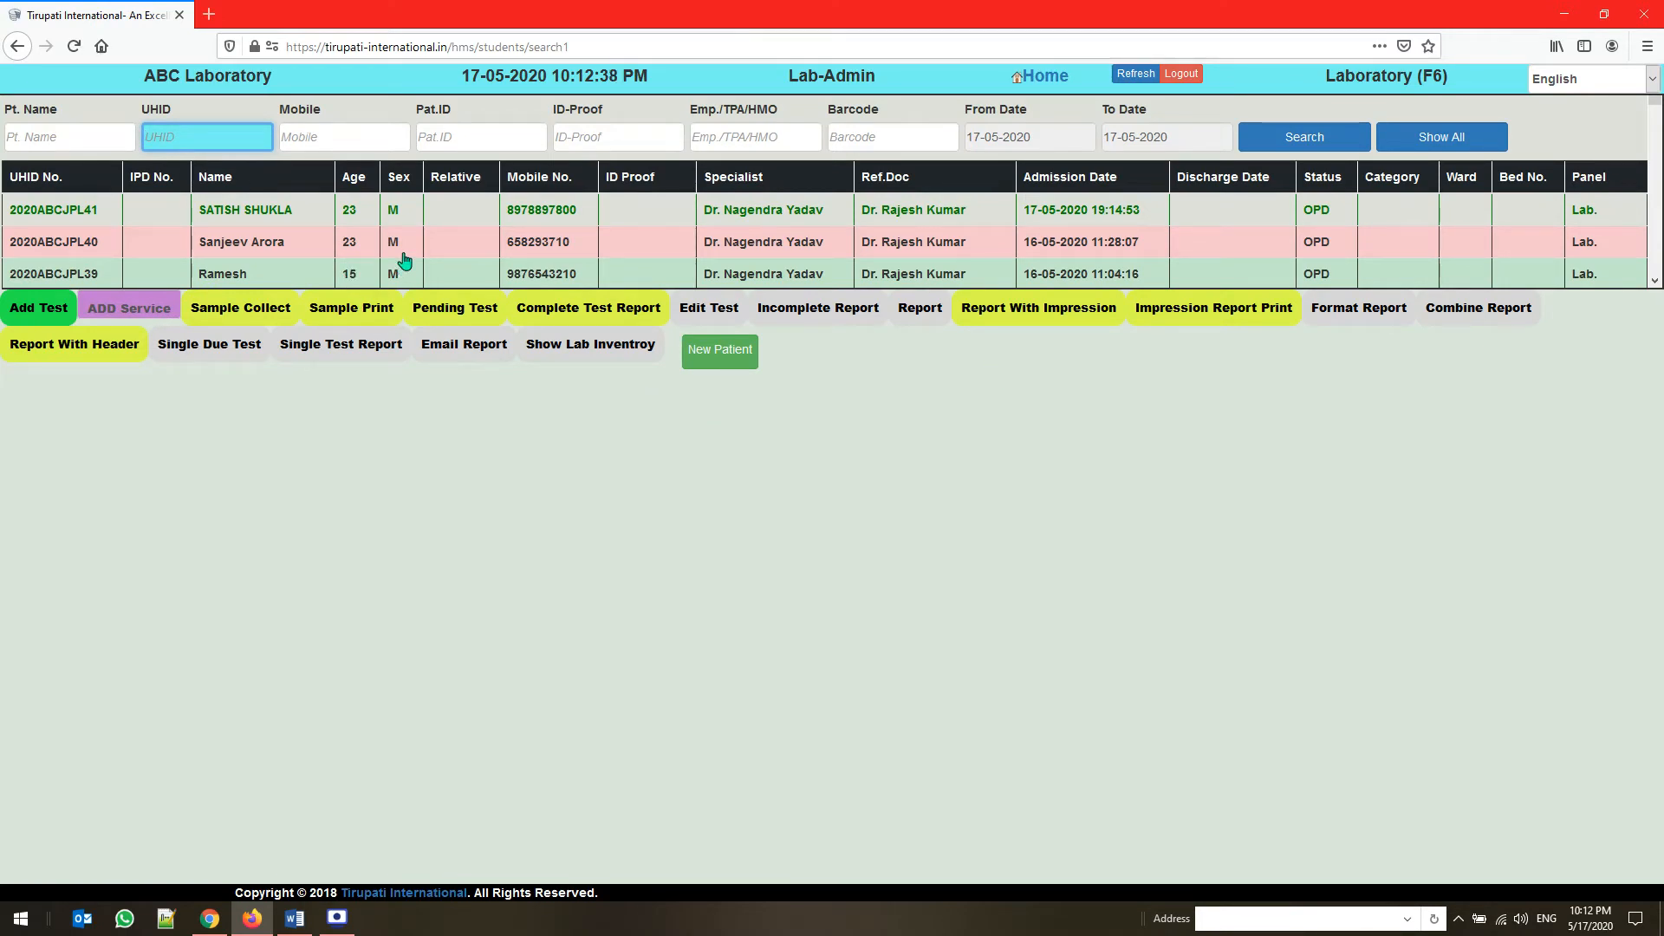
left_click(21, 138)
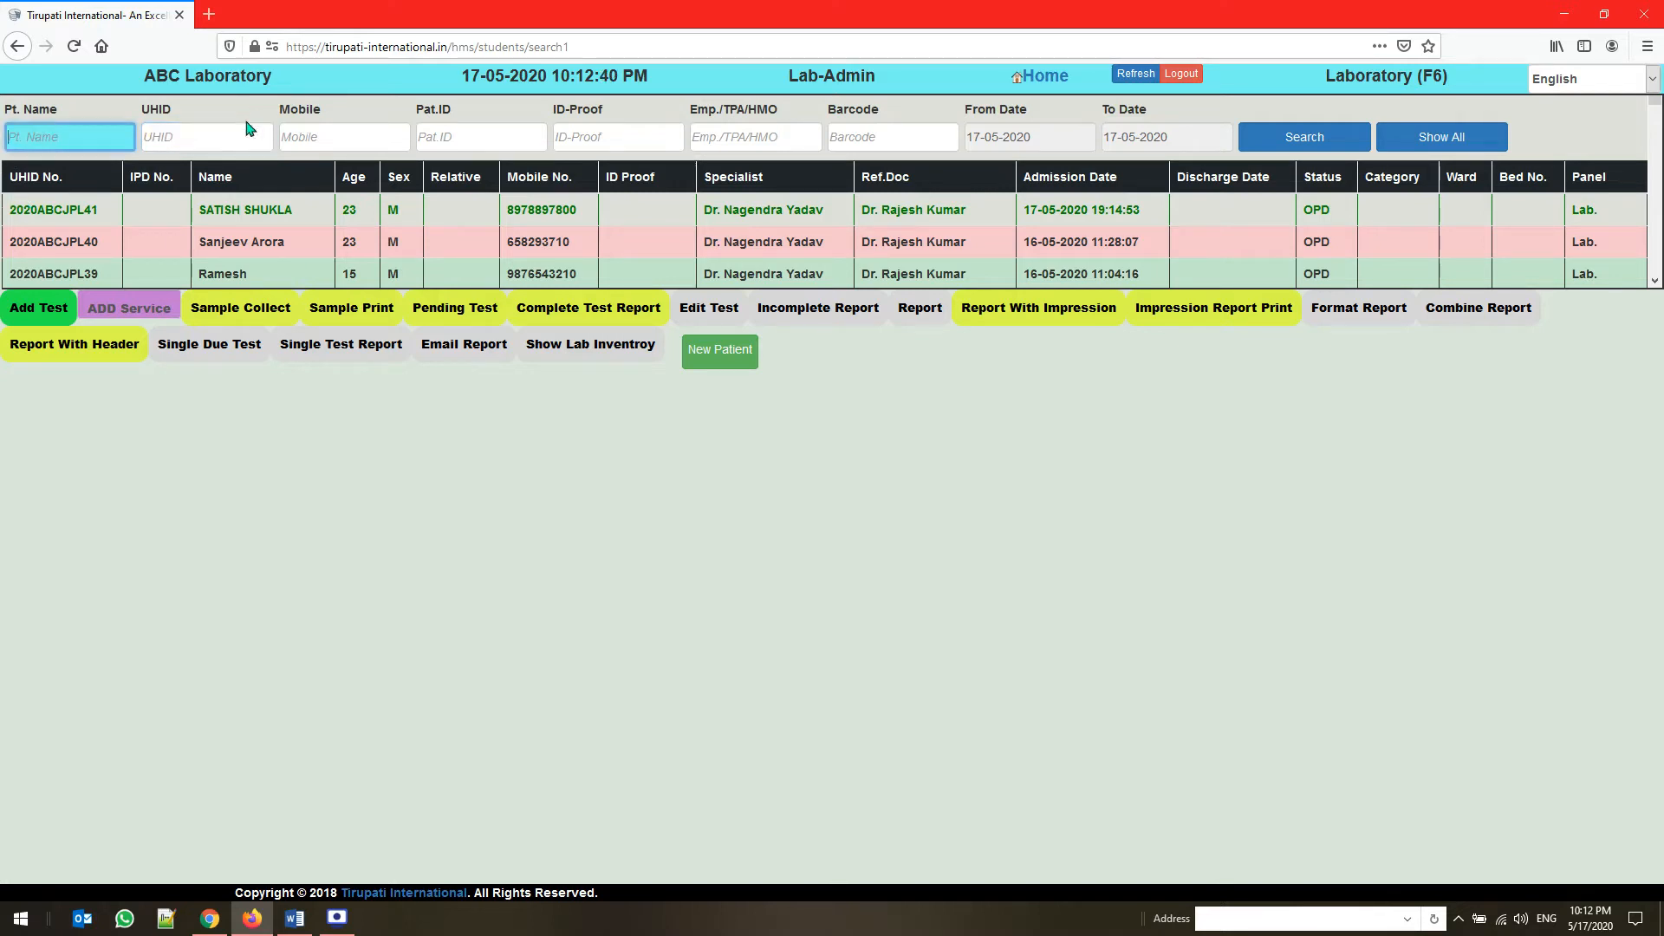
left_click(230, 136)
left_click(375, 132)
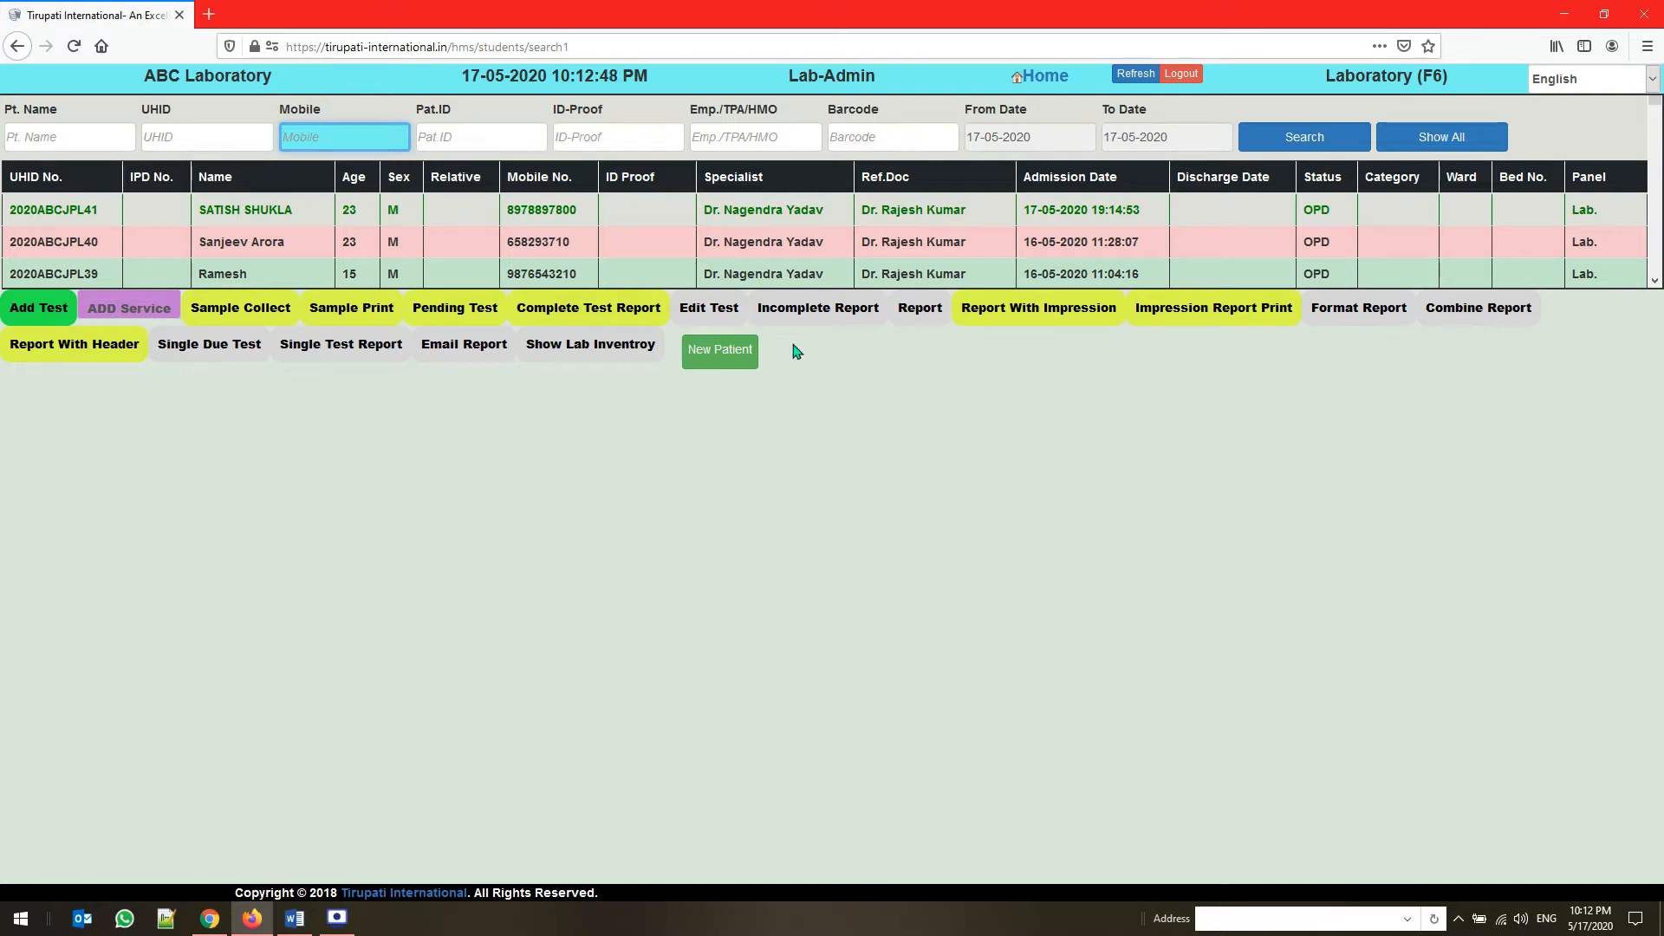
Start a new patient registration with the salutation Mr. and enter the patient's full name
left_click(741, 365)
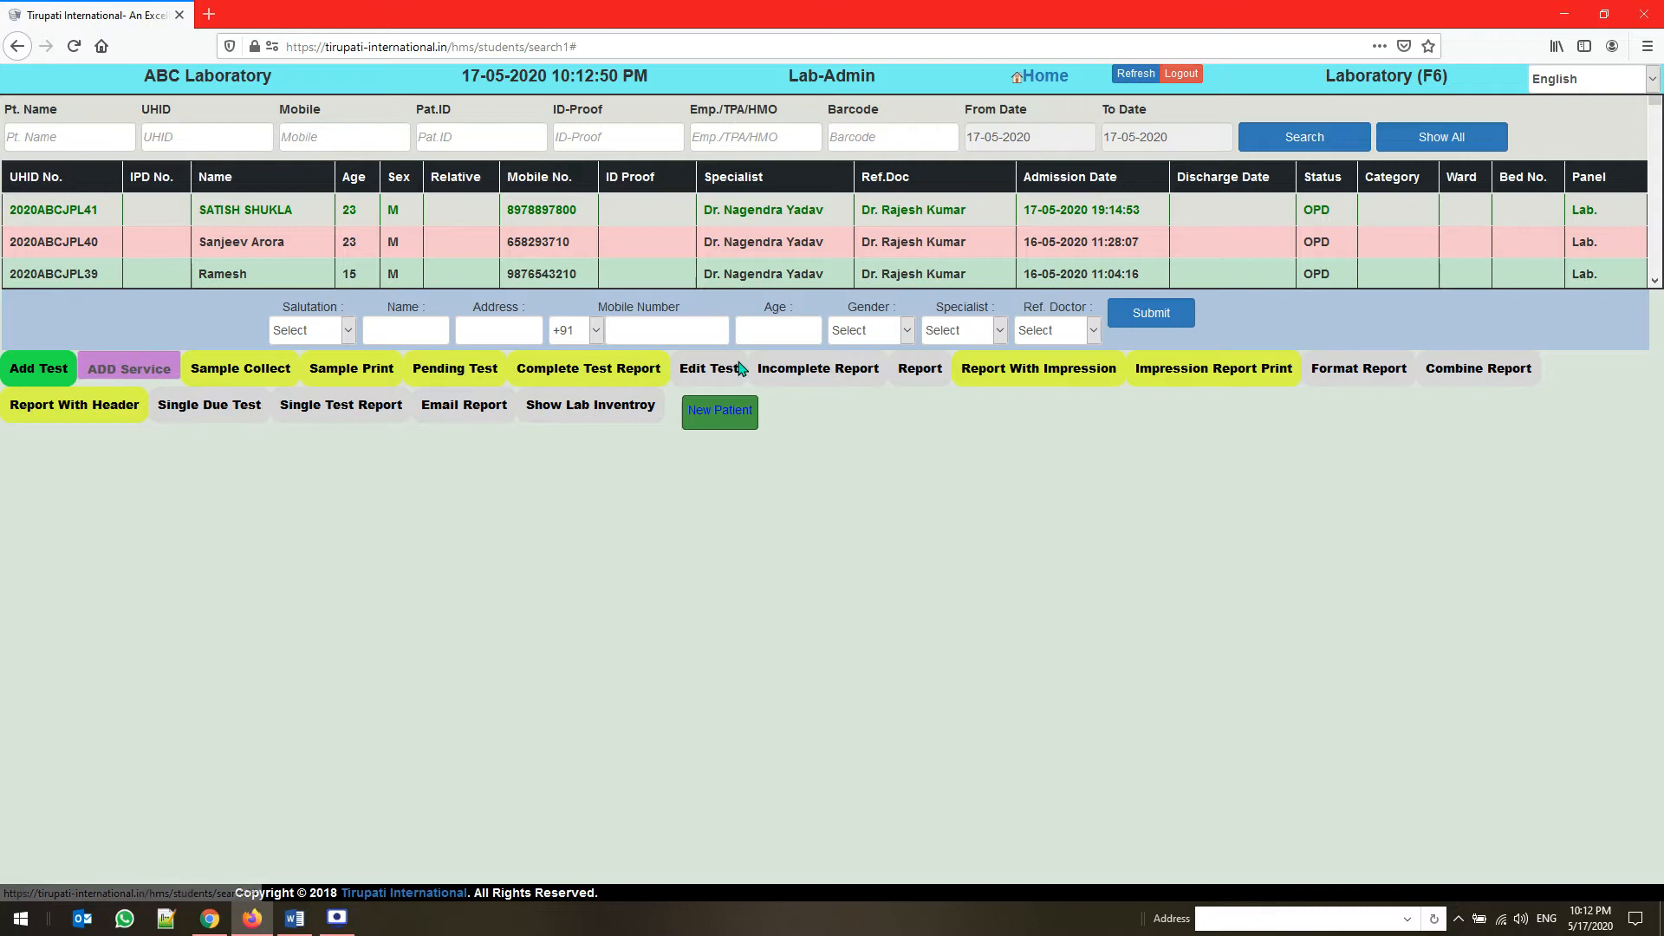
left_click(314, 333)
left_click(314, 372)
left_click(418, 337)
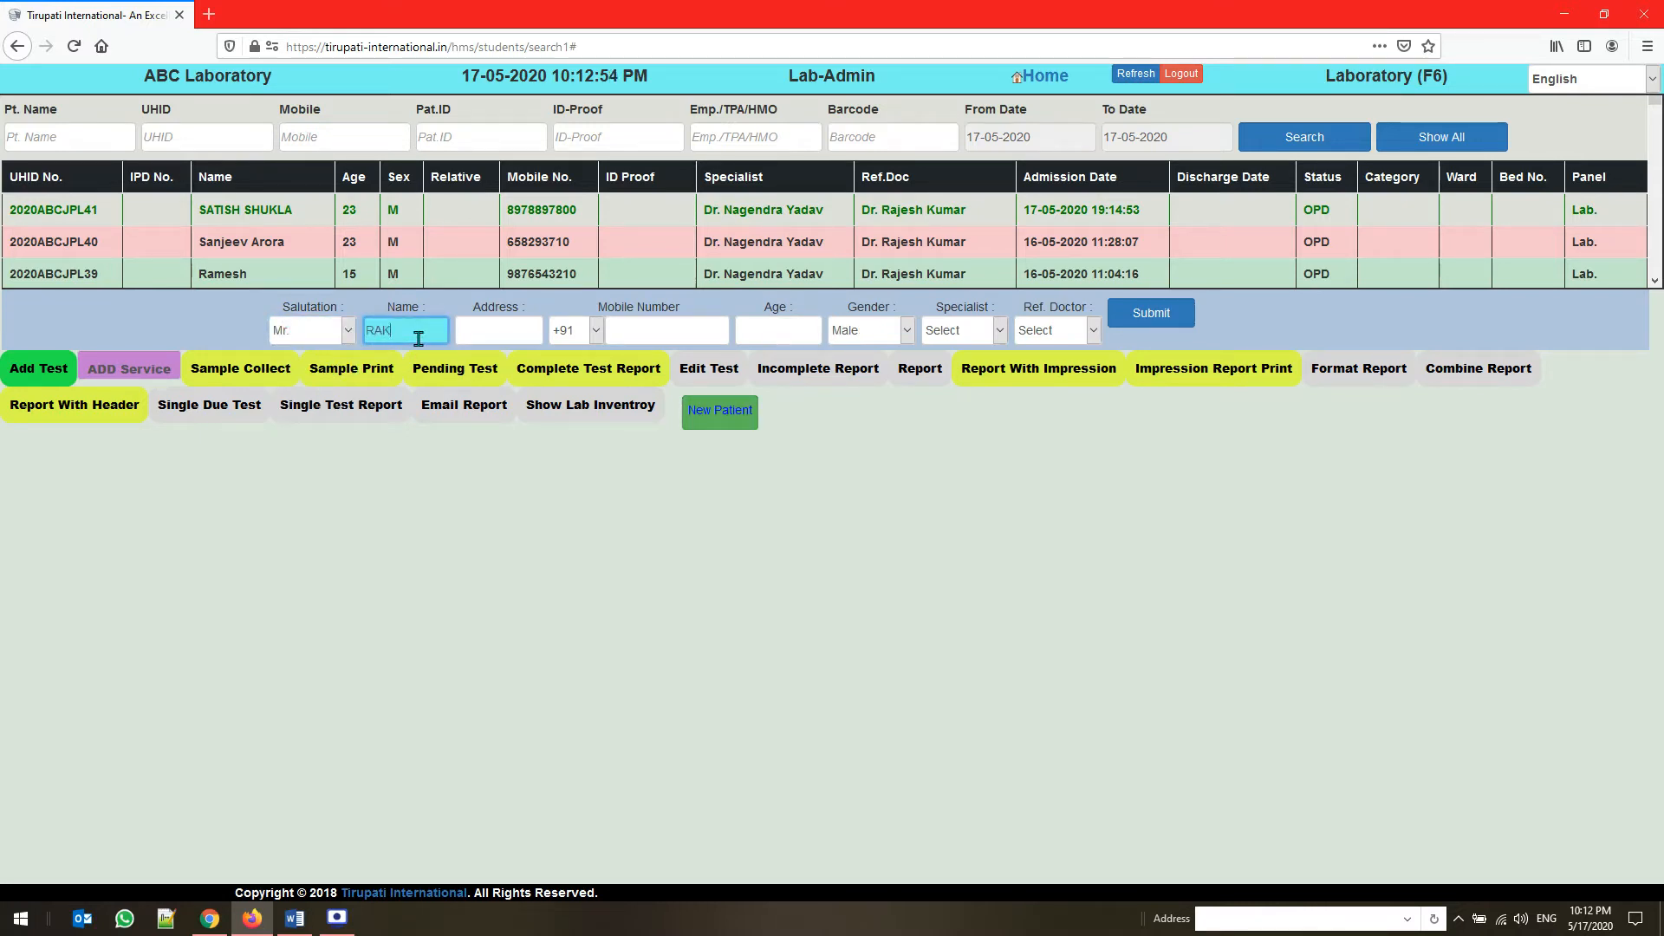
type("KUMAR")
key("Tab")
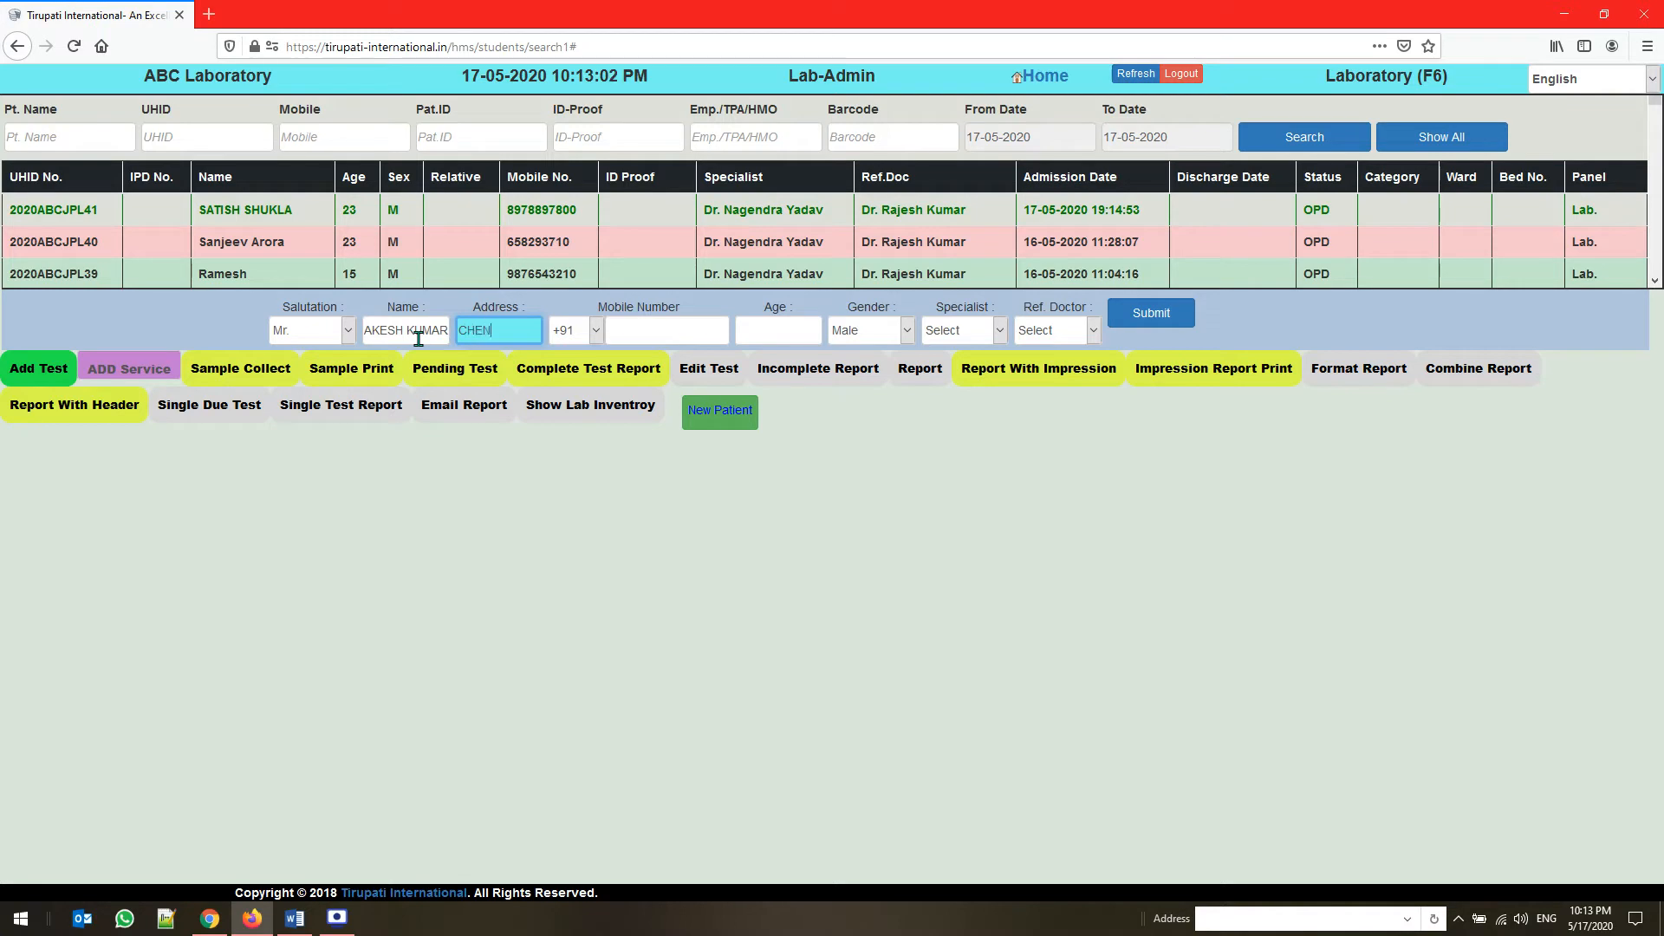
Enter the new patient's address and mobile number, and set the age to 23
type("CHENNAI")
key("Tab")
key("Tab")
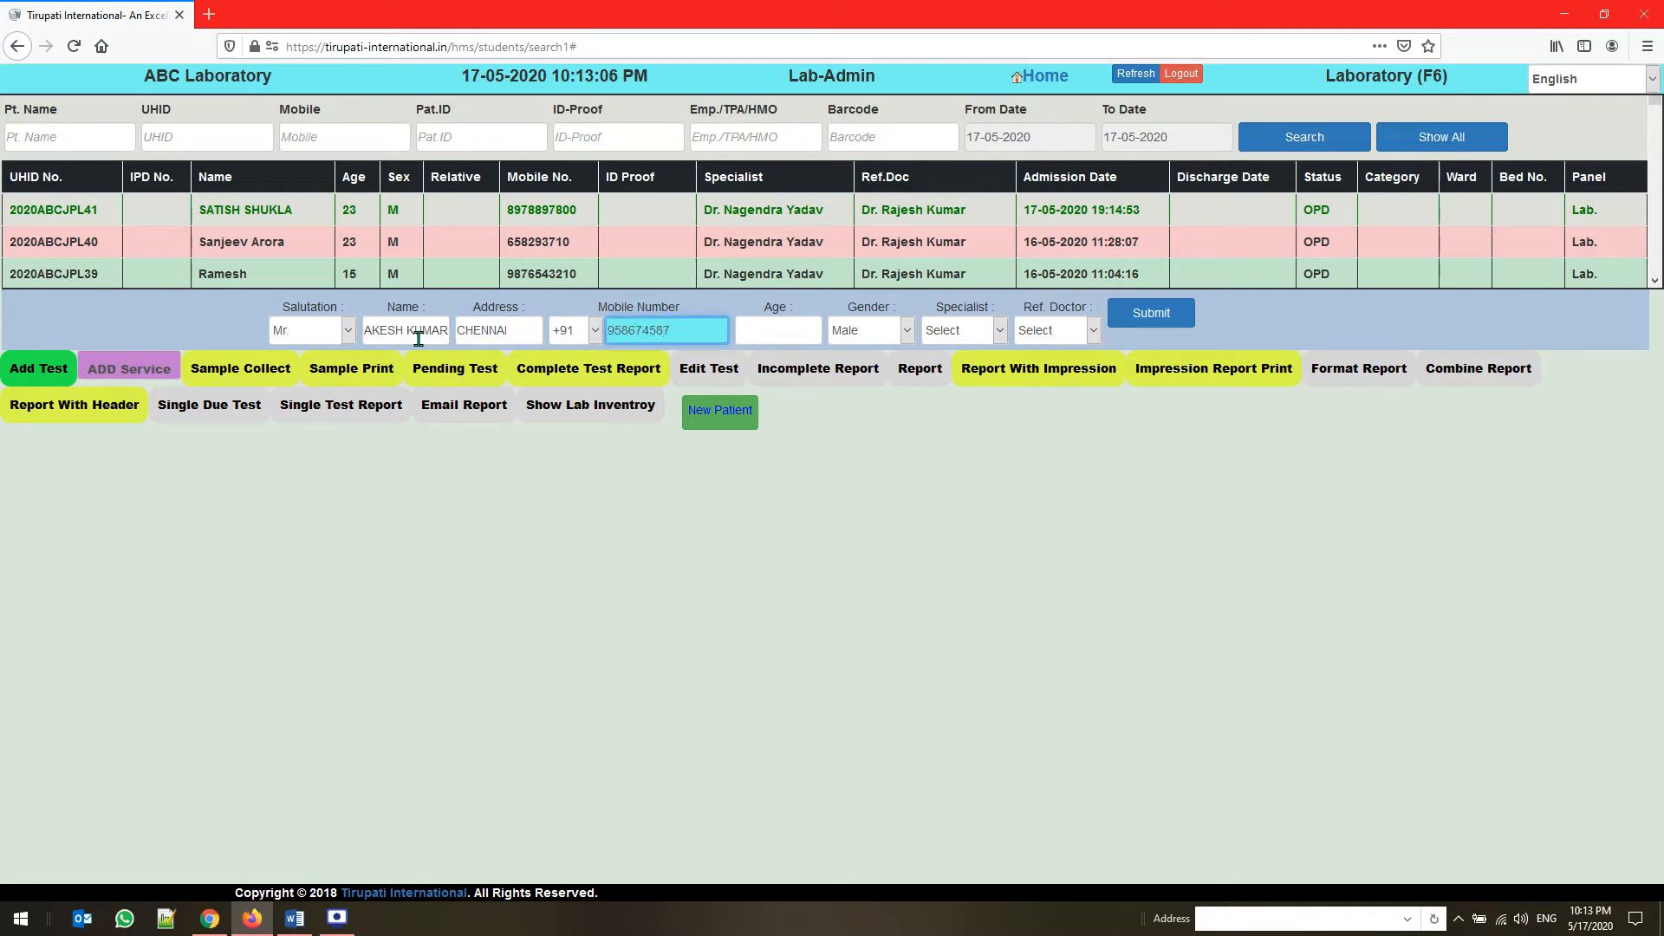
key("Tab")
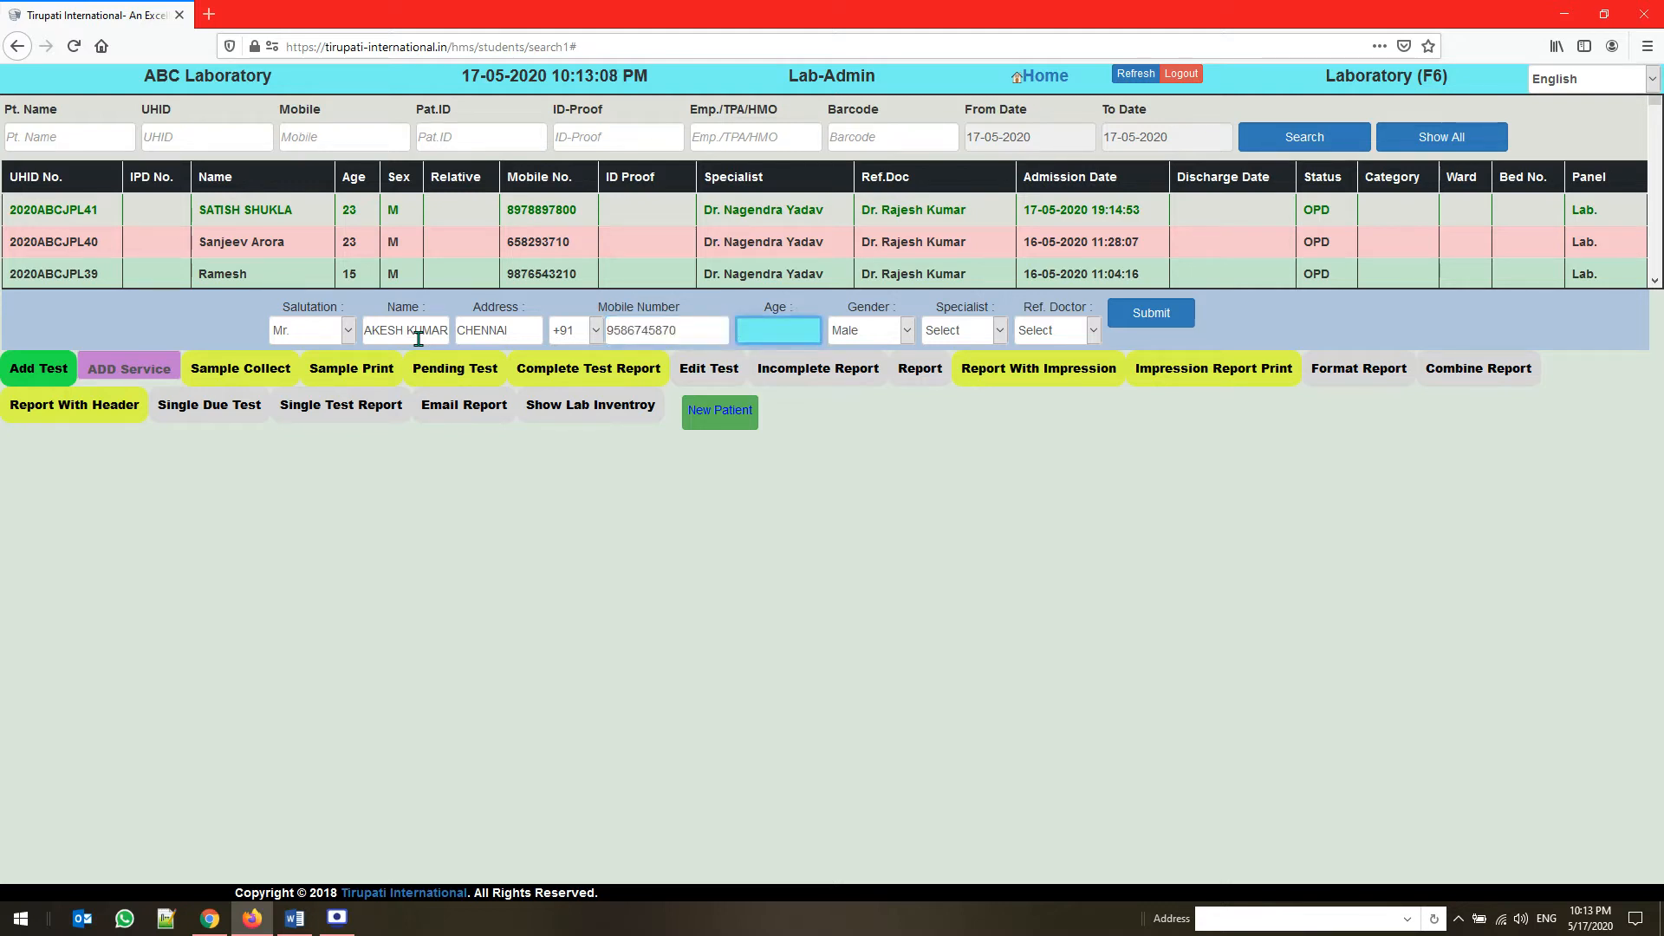
type("23")
key("Tab")
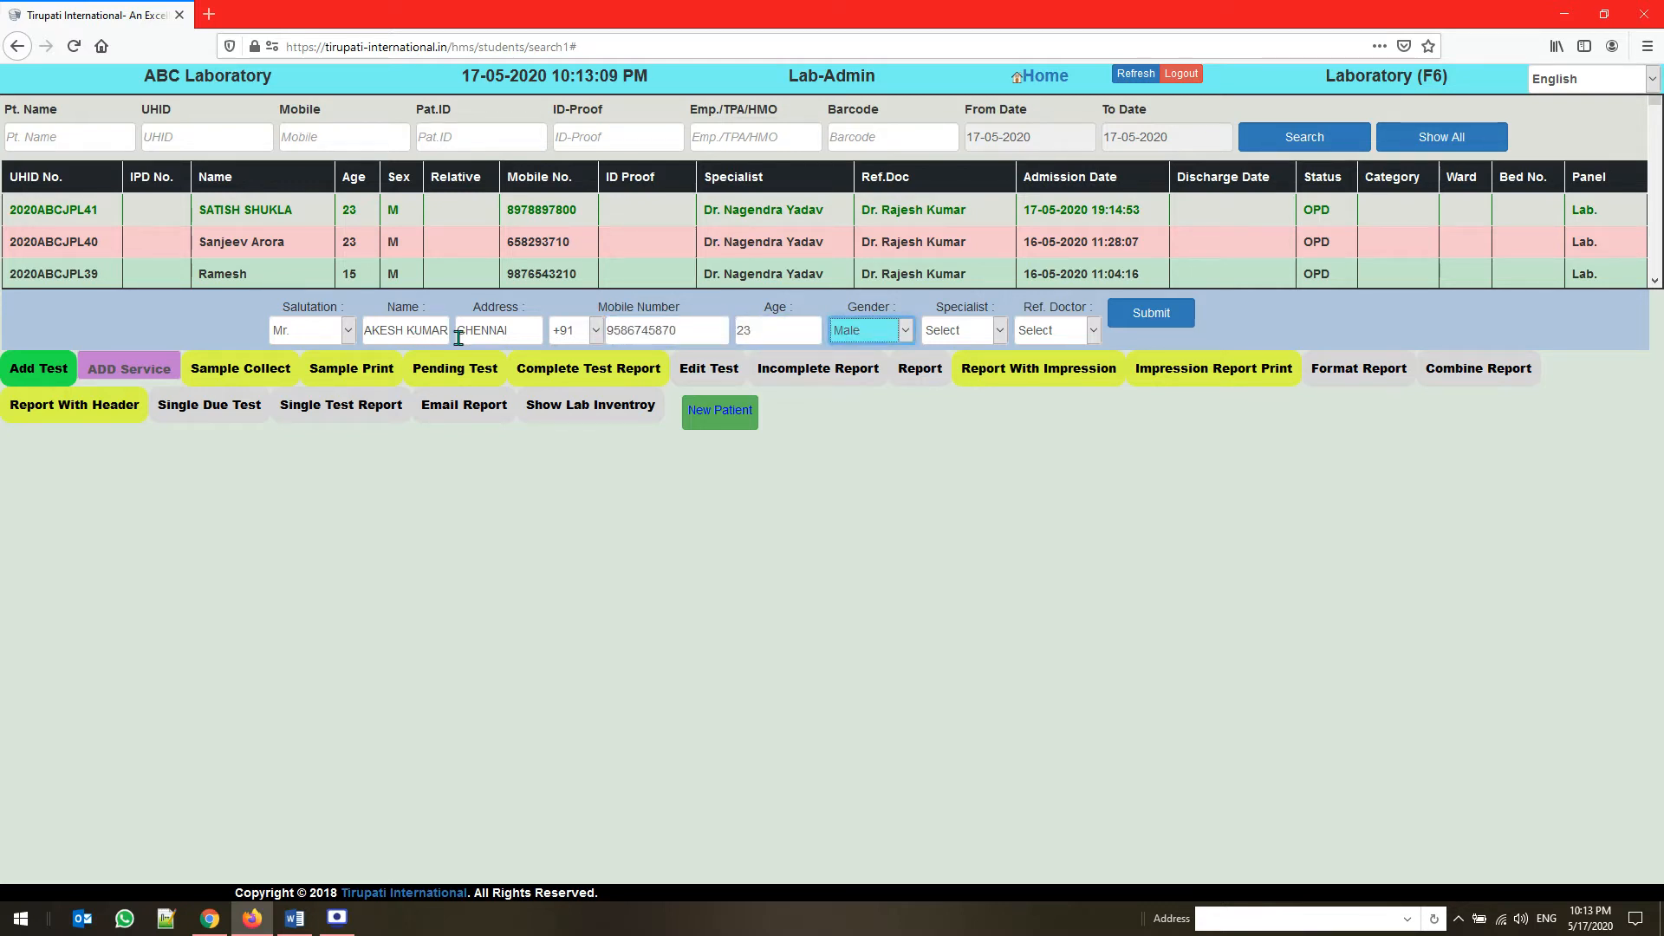
Try the salutation Miss. for the new patient and restore it to Mr
left_click(854, 333)
left_click(854, 337)
left_click(346, 334)
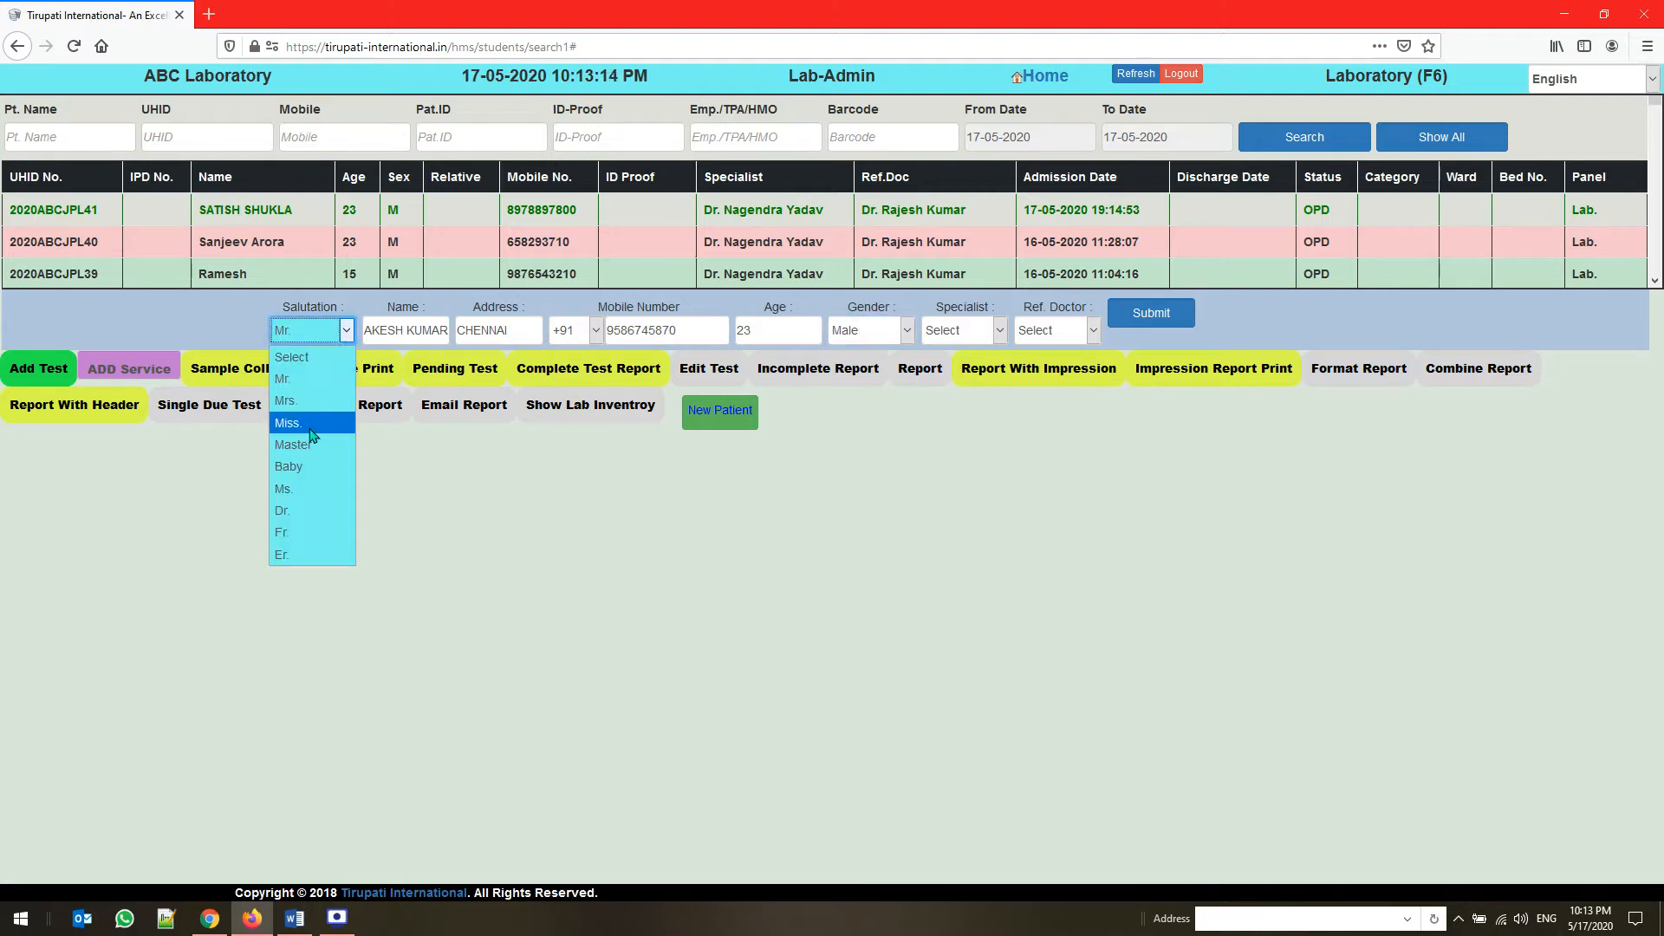
left_click(314, 425)
left_click(343, 337)
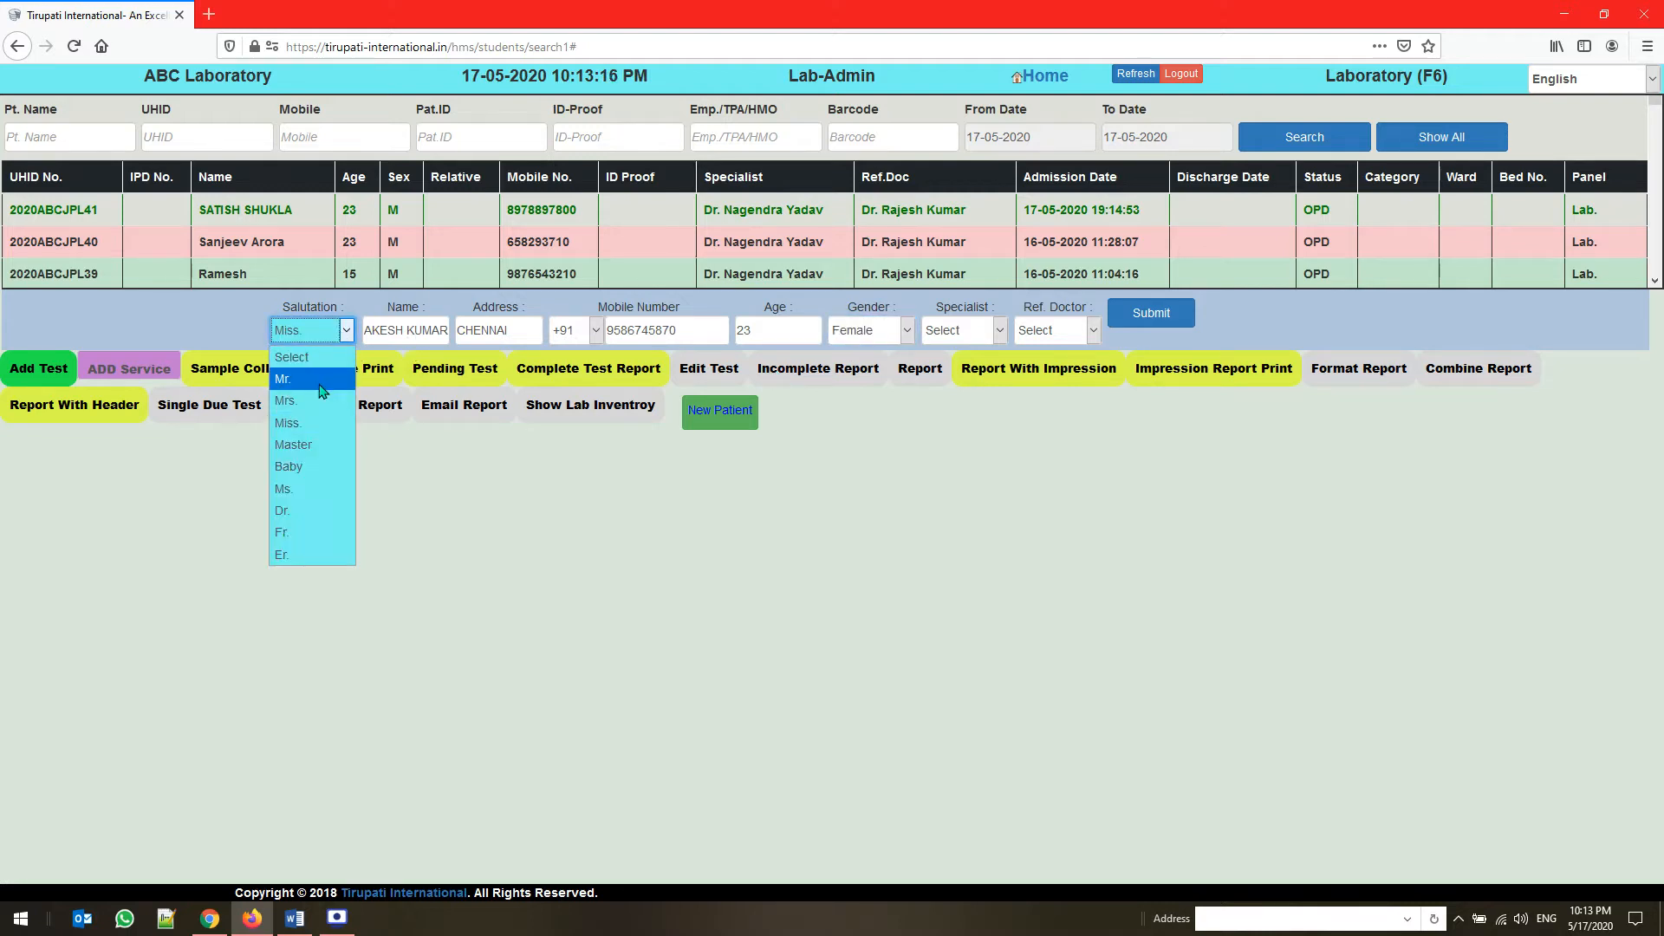
left_click(329, 382)
Set the specialist to Self(Self), choose the first listed referring doctor, and submit the patient registration
left_click(962, 338)
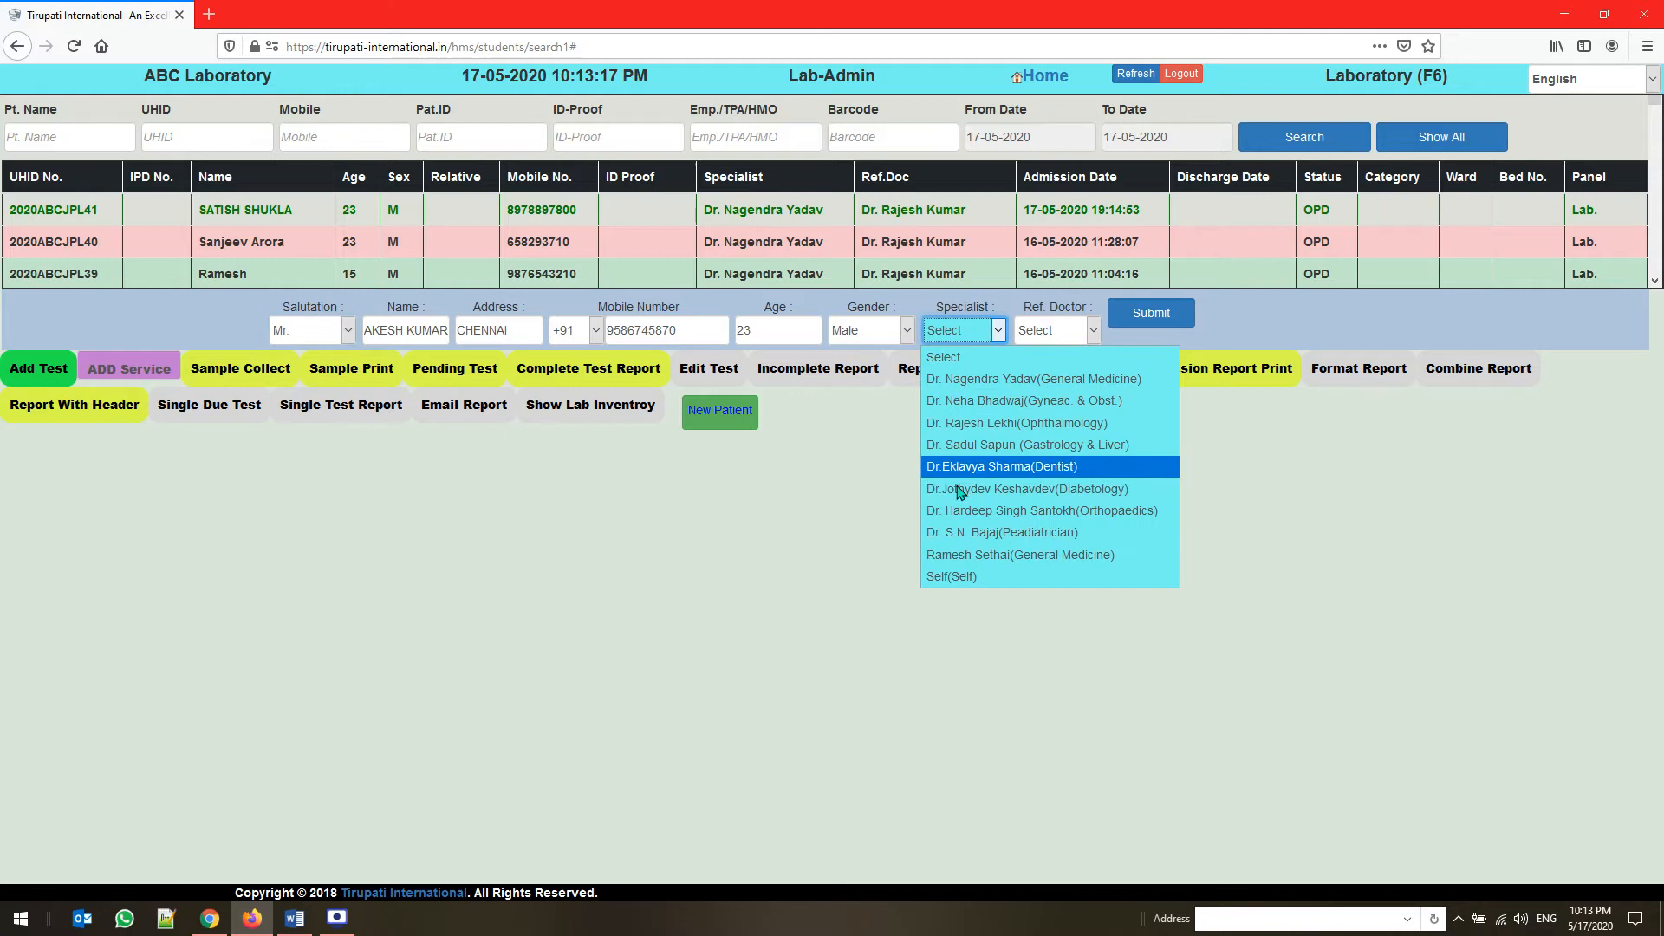
left_click(960, 577)
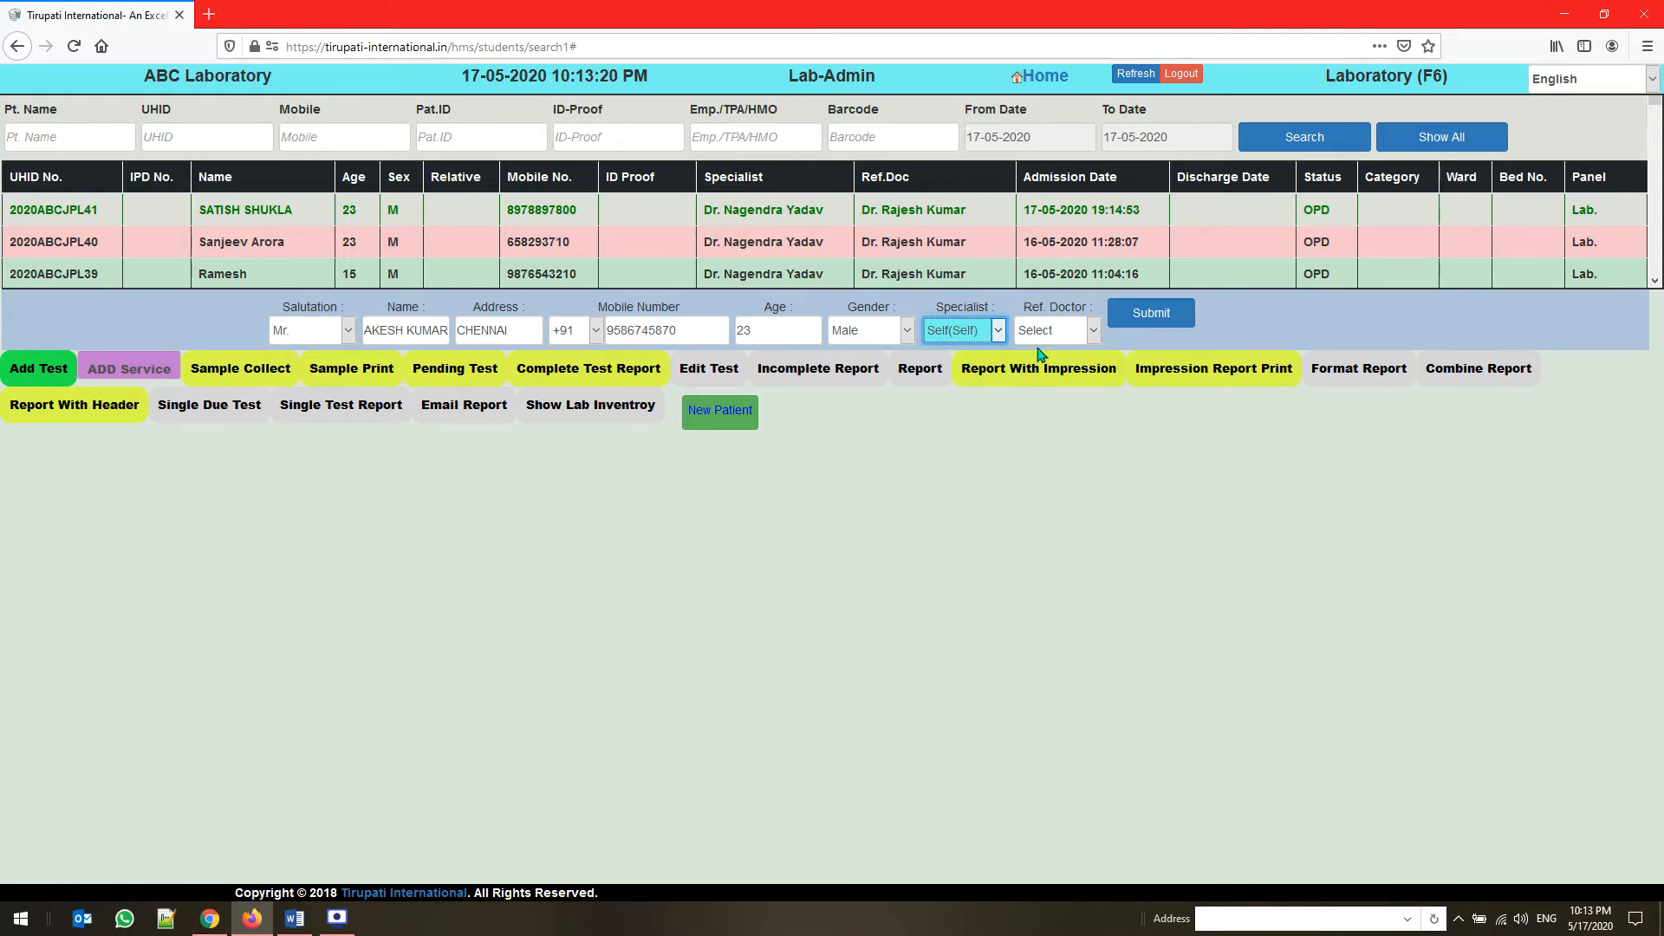
left_click(1048, 336)
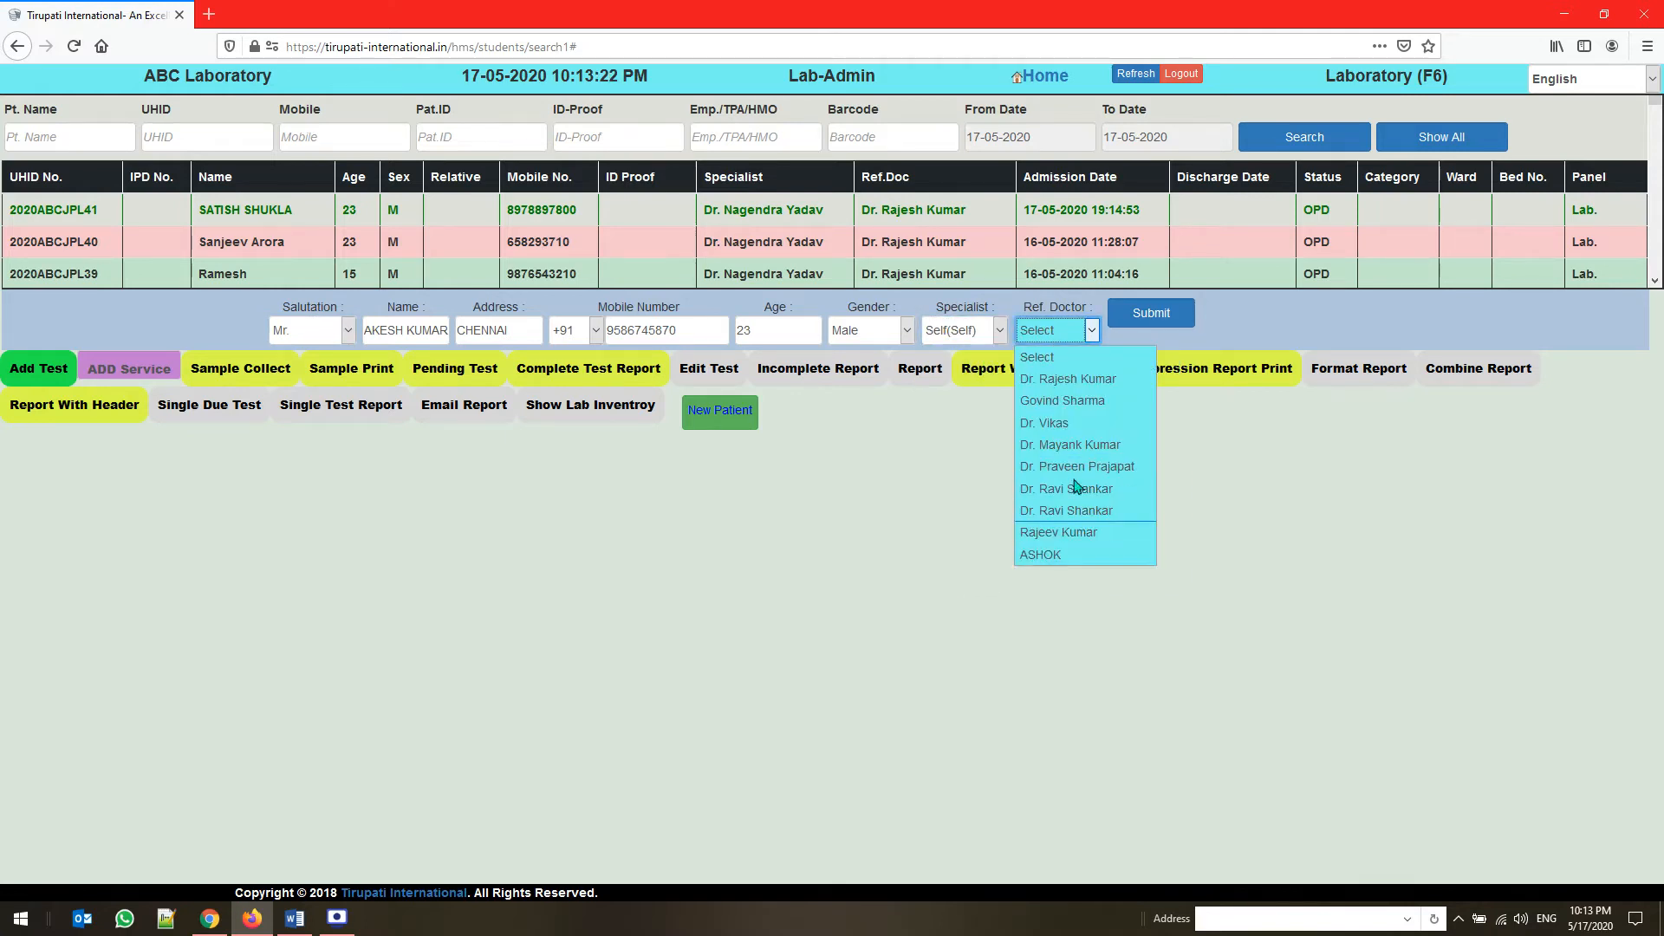
left_click(1082, 383)
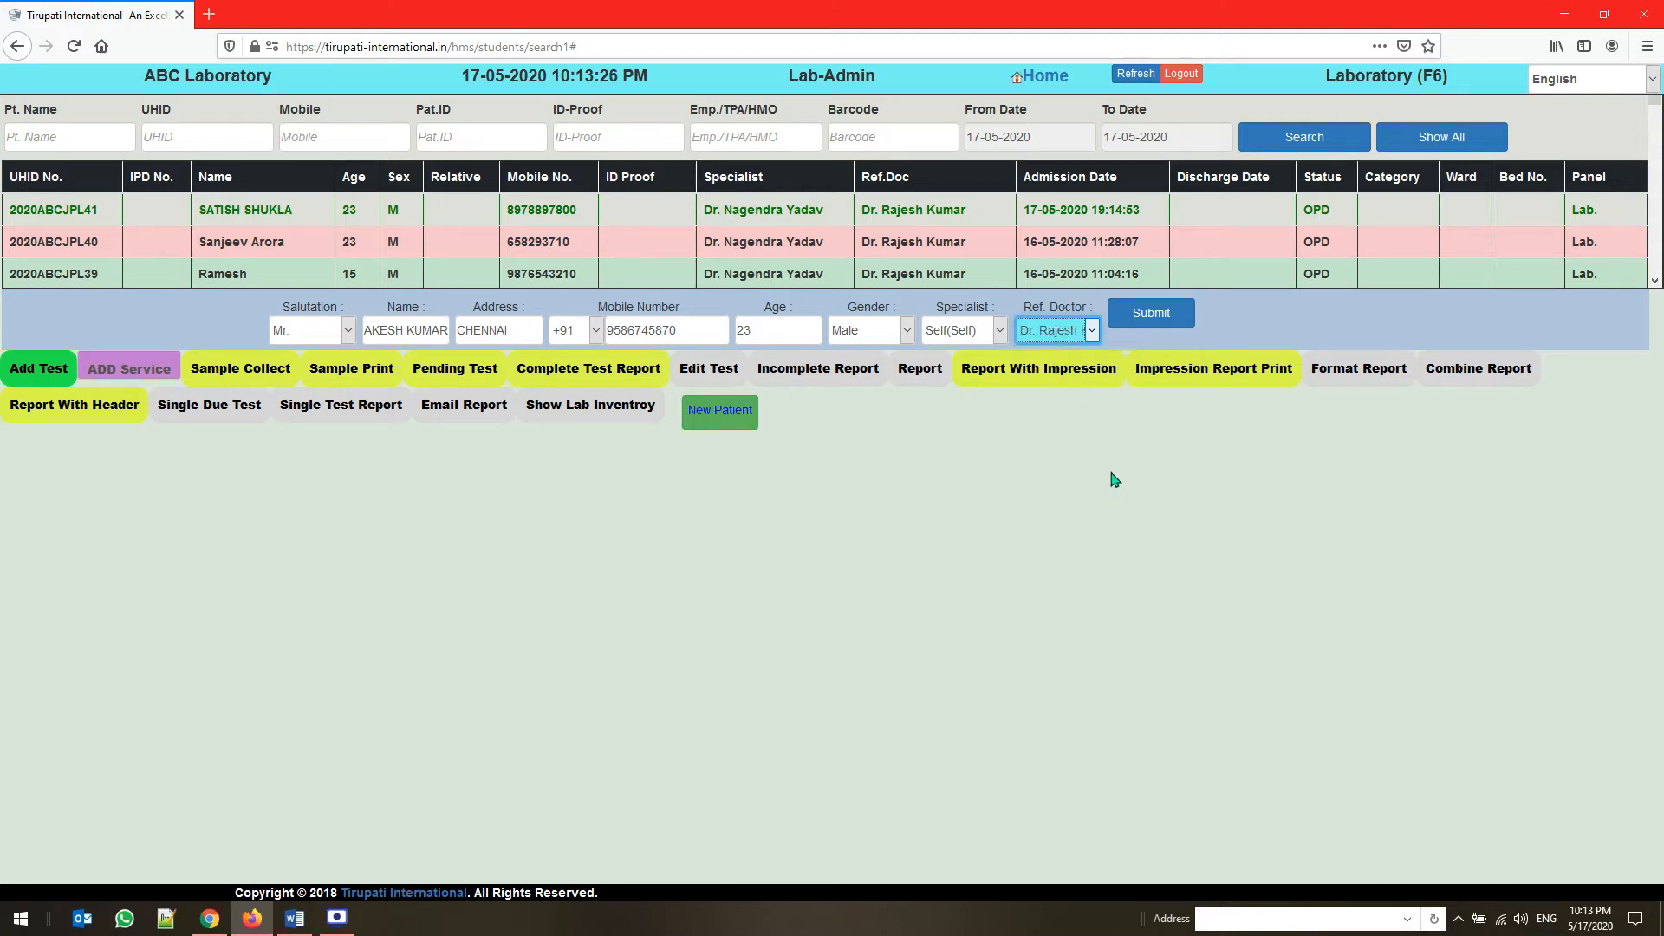
left_click(1149, 326)
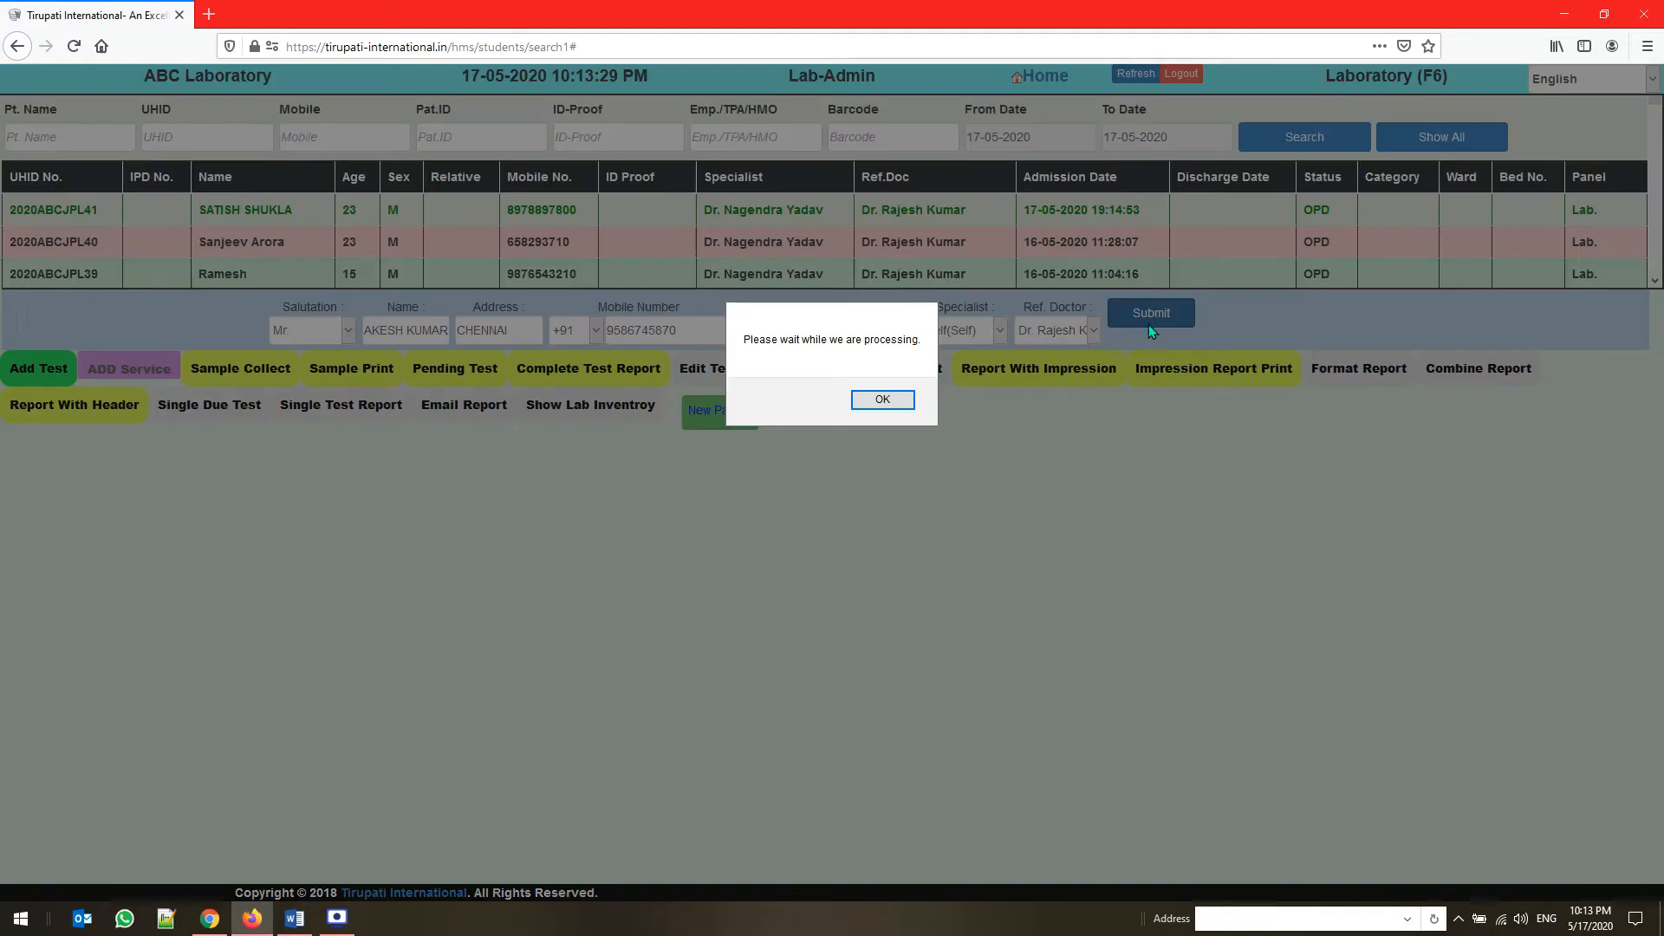
left_click(910, 408)
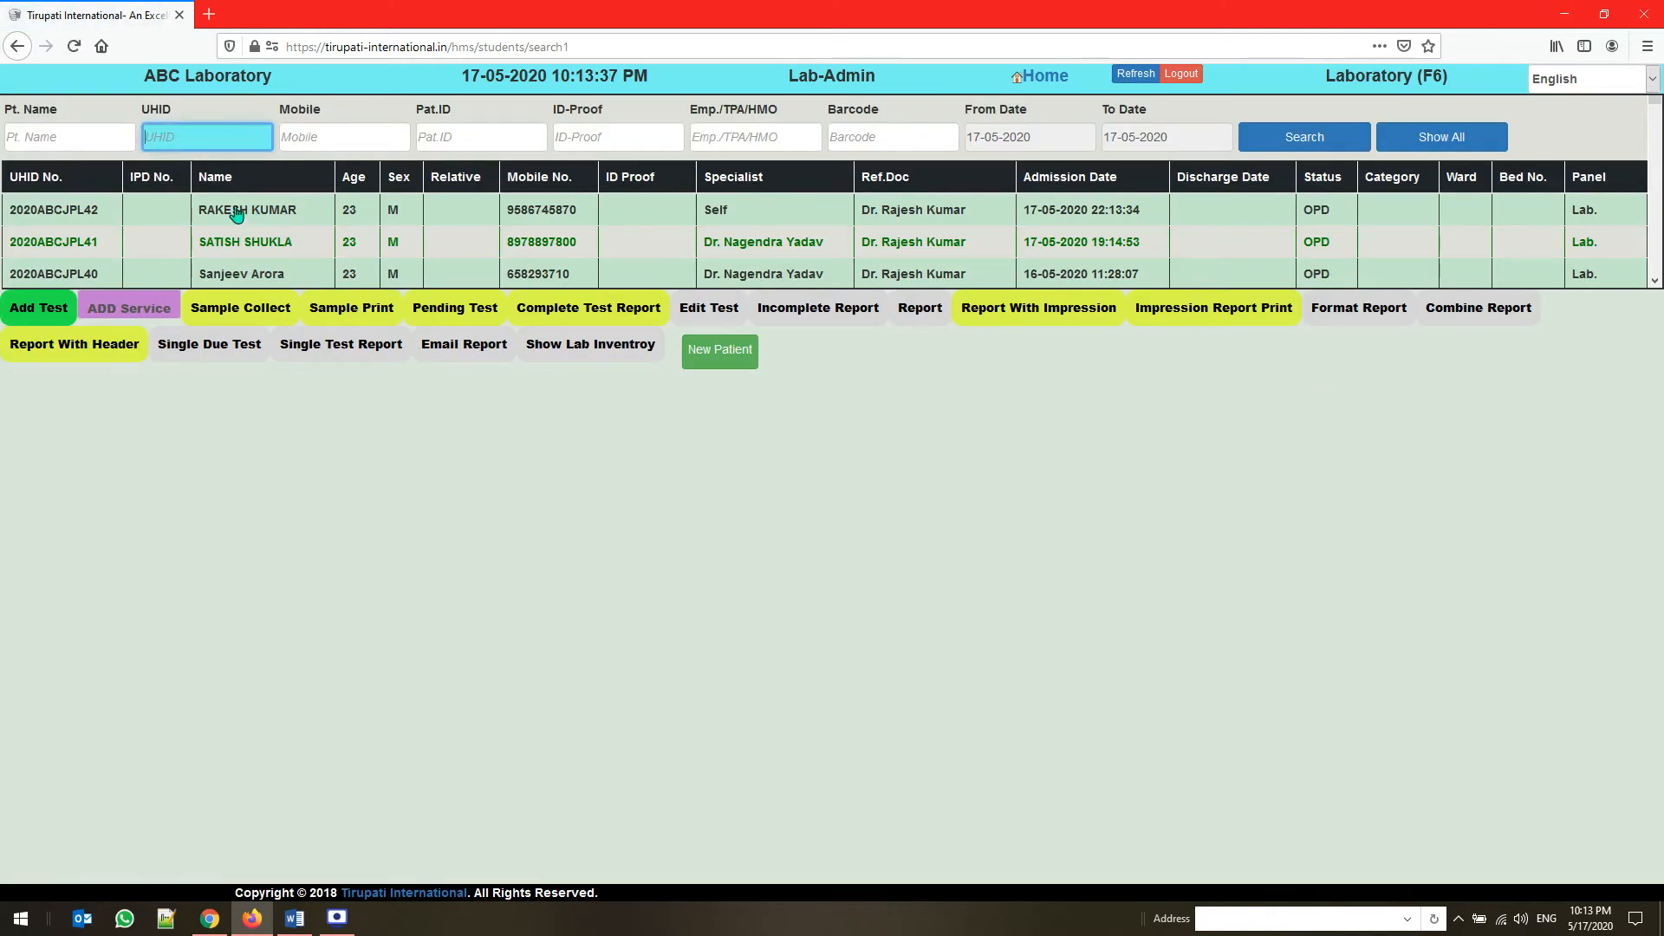
Add the CBC-Complete Blood Count from Hematology and the LFT-Liver Function Test from Biochemistry to the newly registered patient's test order
left_click(237, 214)
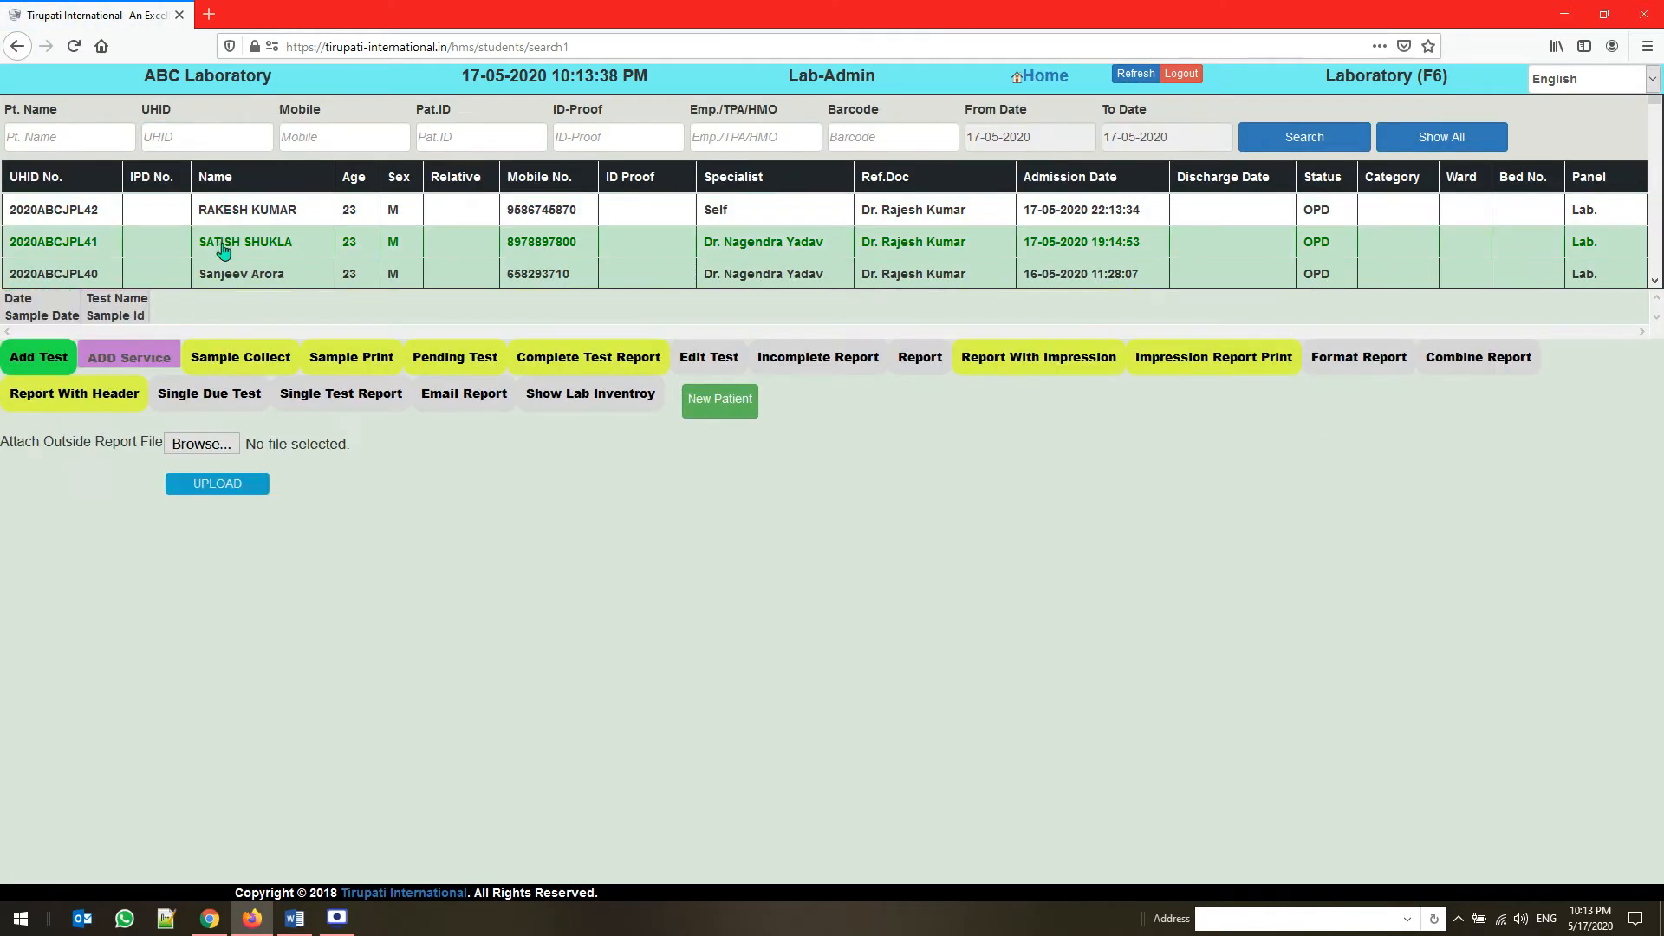
left_click(38, 364)
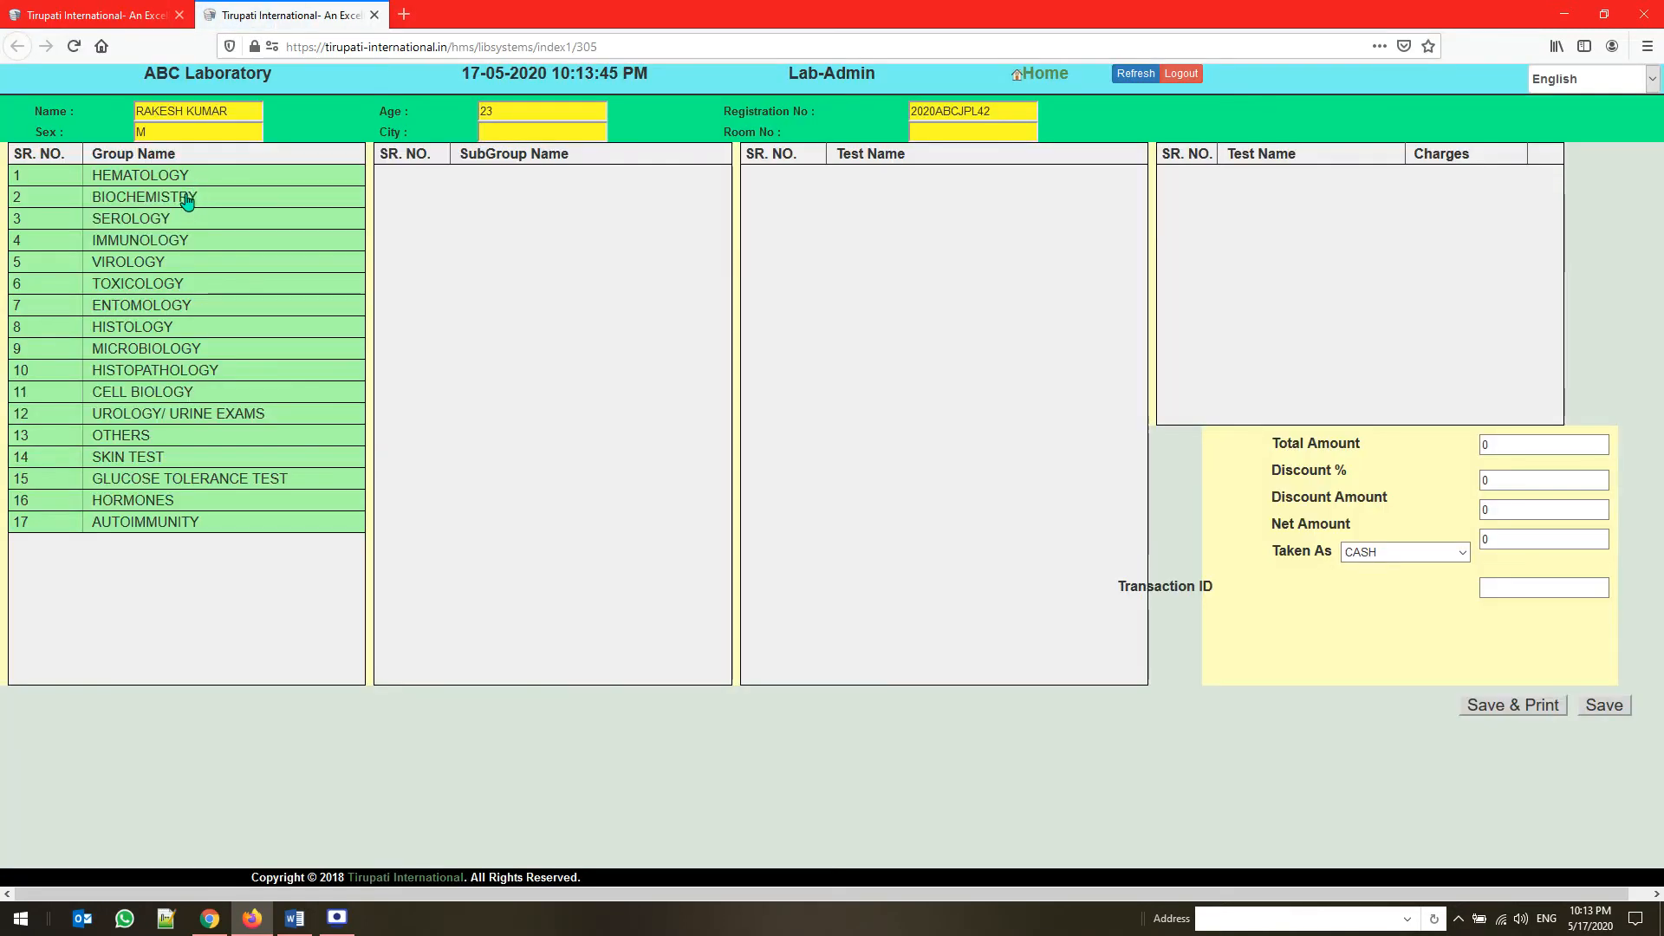
left_click(186, 181)
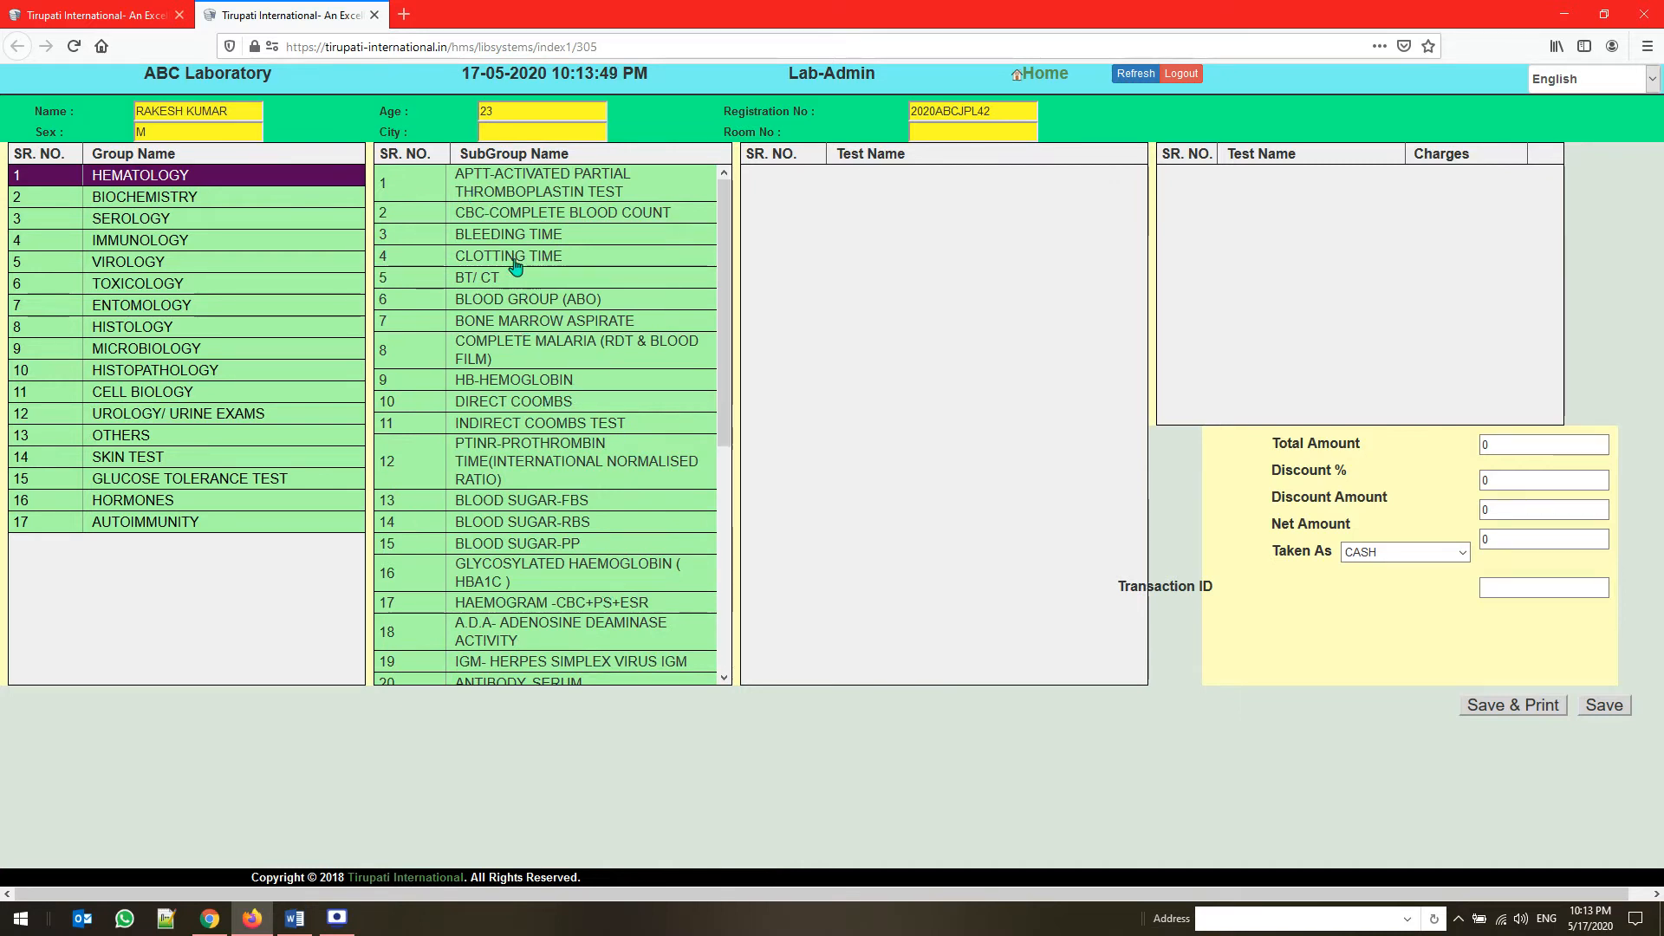
left_click(536, 213)
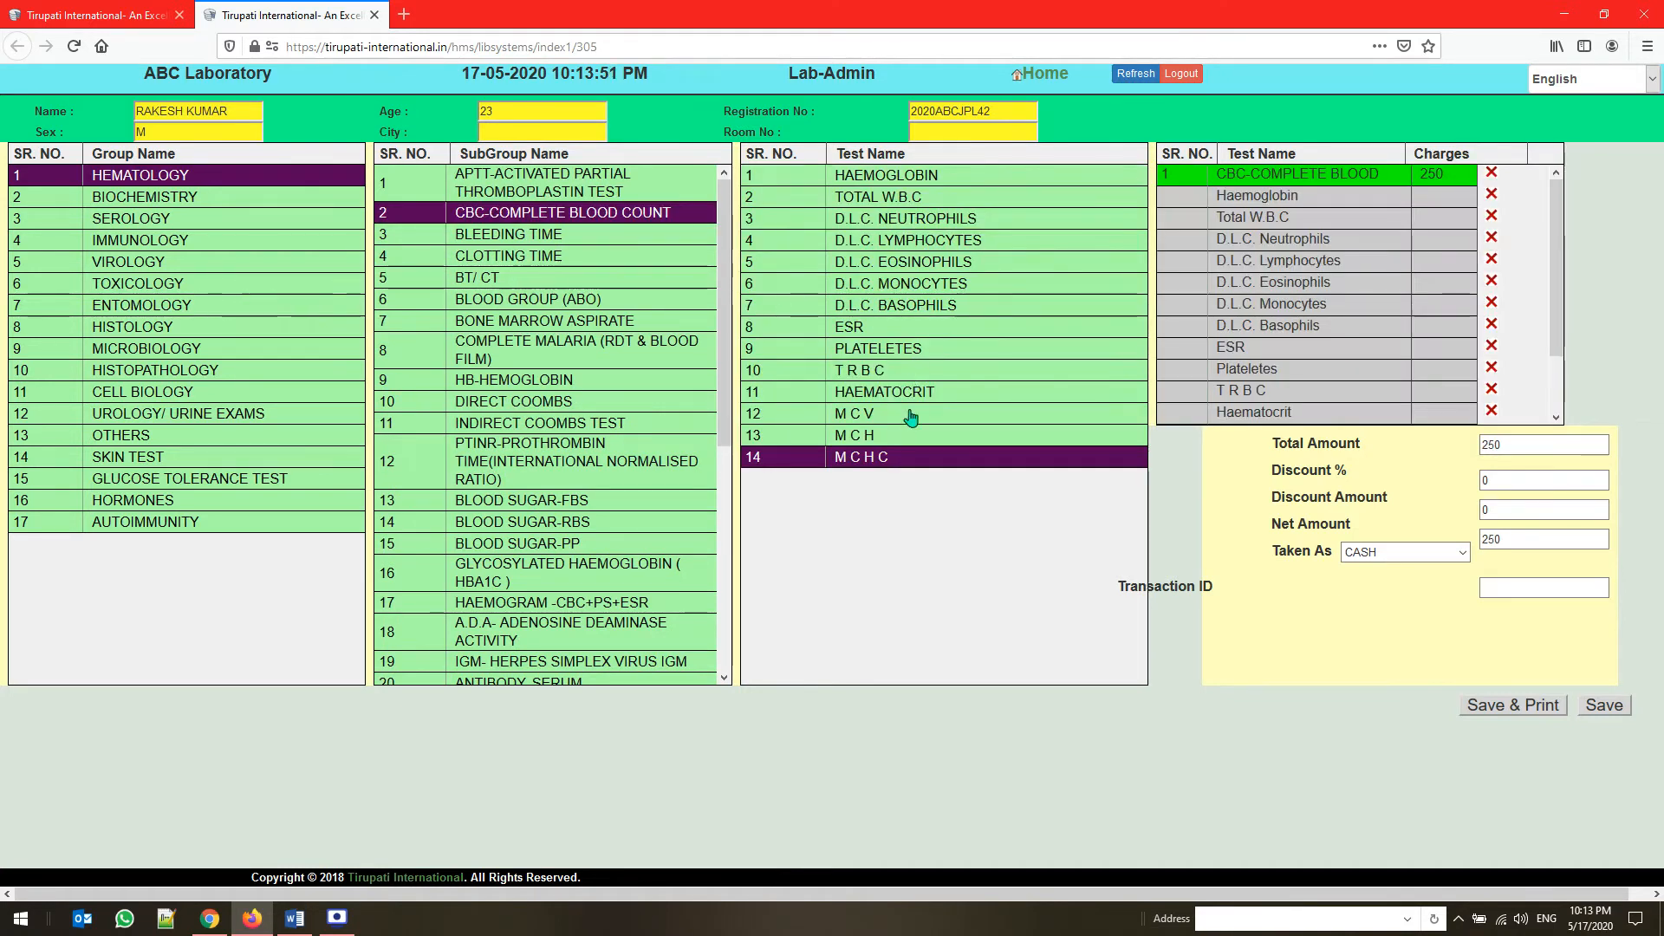
left_click(139, 200)
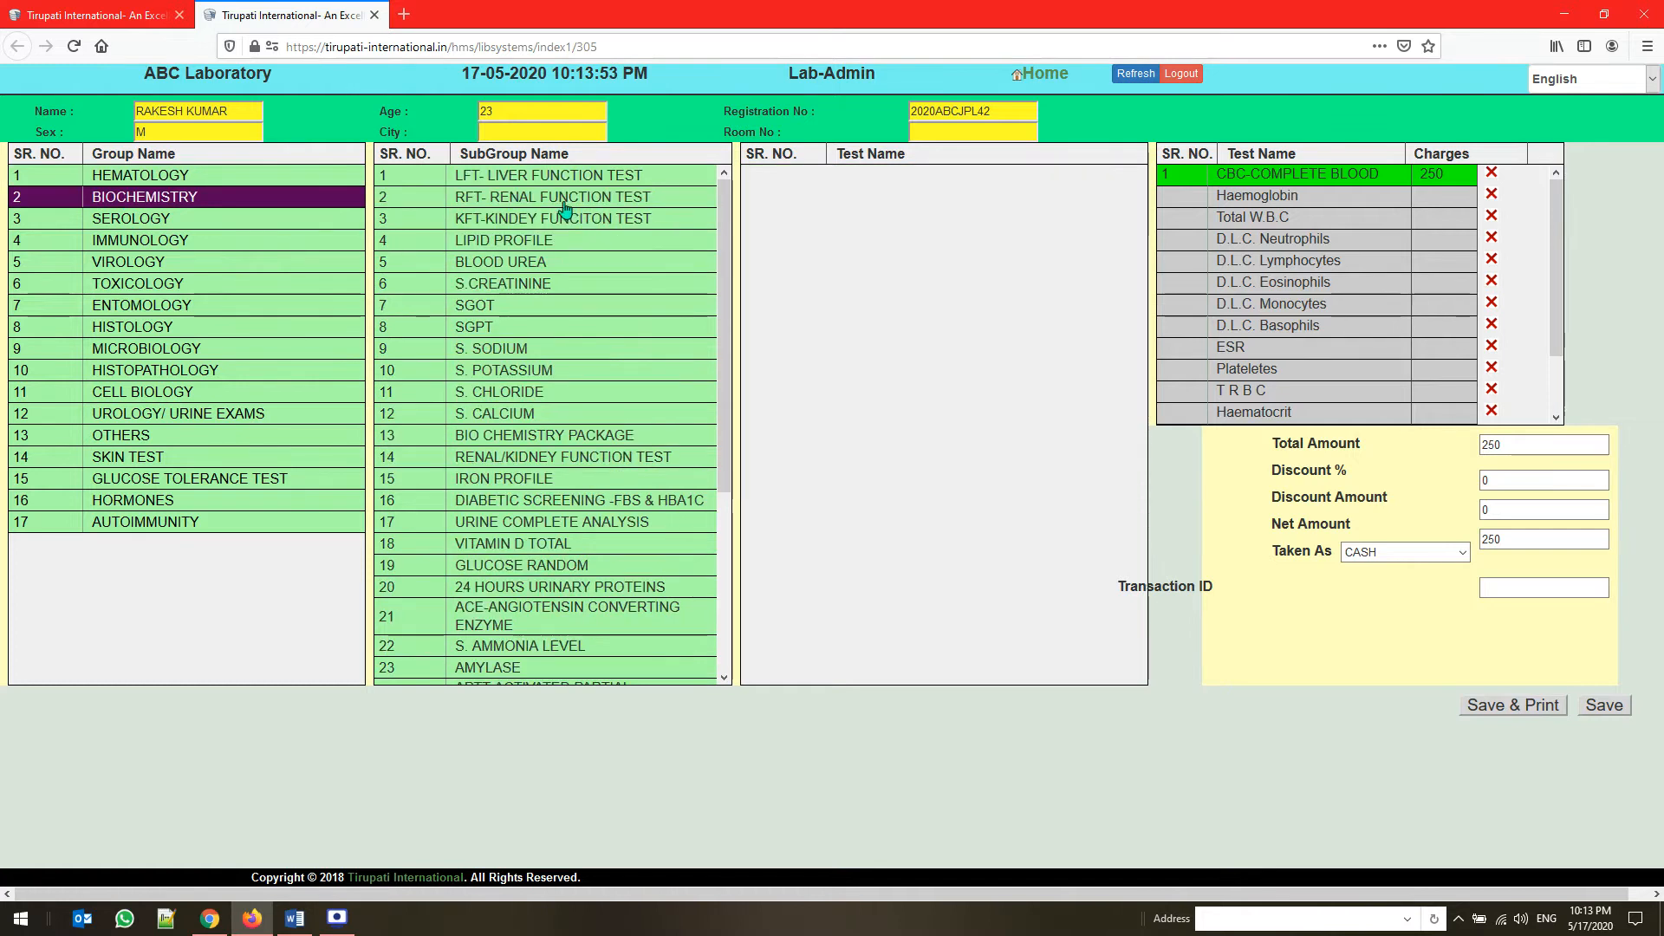
left_click(552, 178)
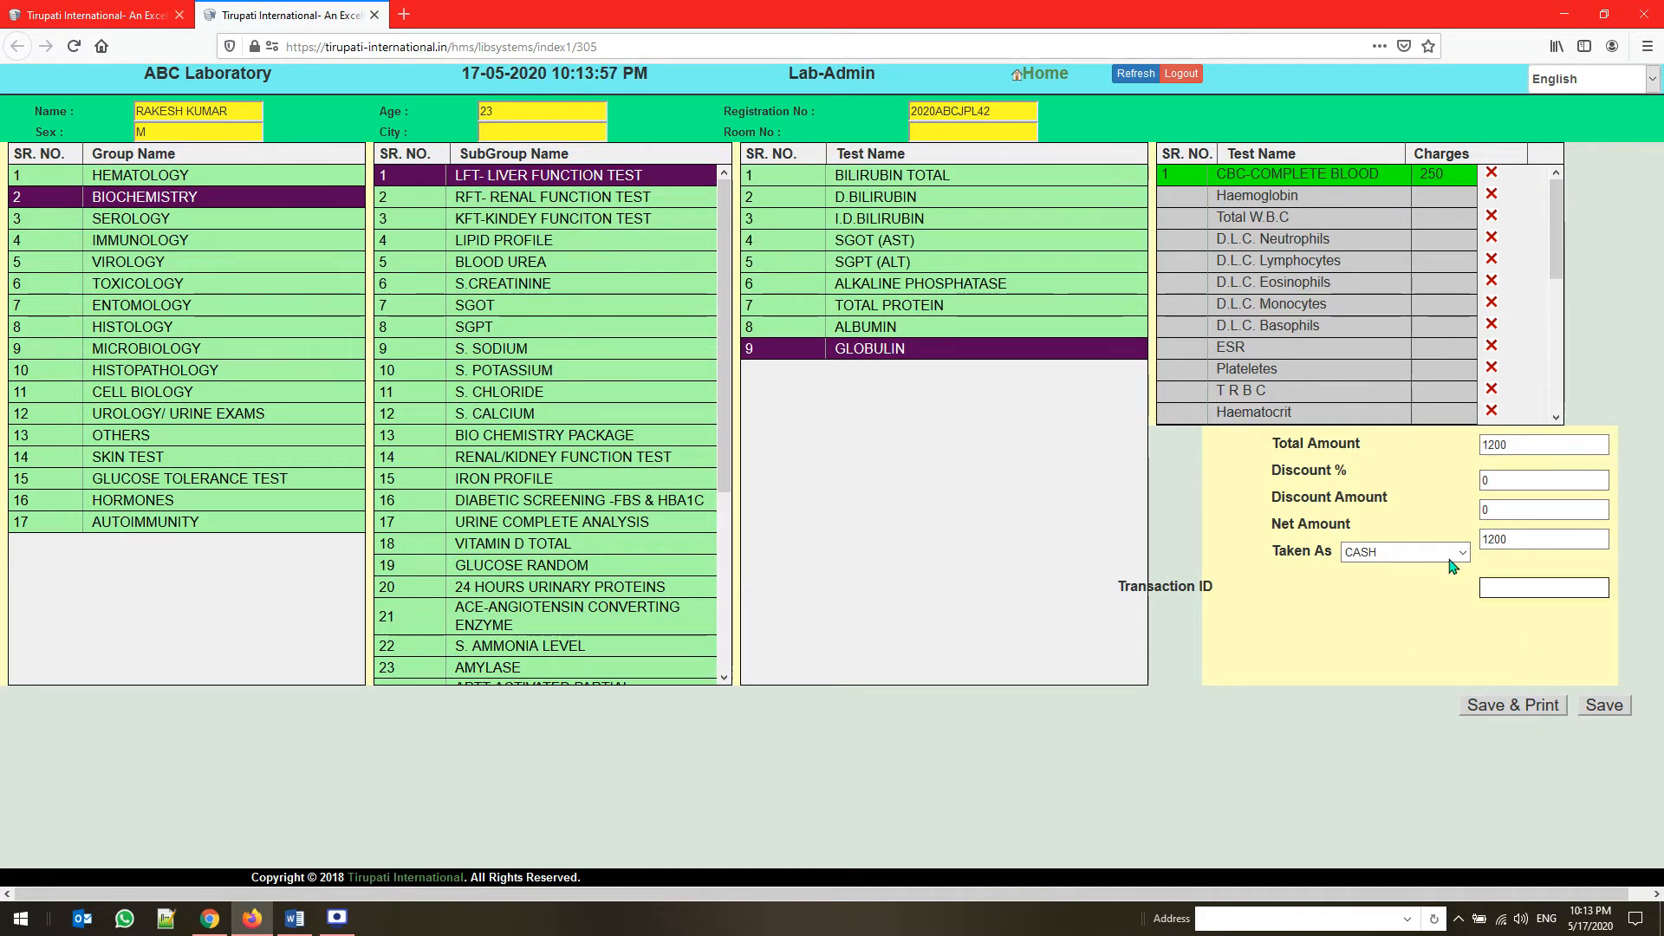
Set the payment to CASH, save the test order with its receipt, and close the receipt without printing it
left_click(1404, 552)
left_click(1378, 572)
left_click(1527, 707)
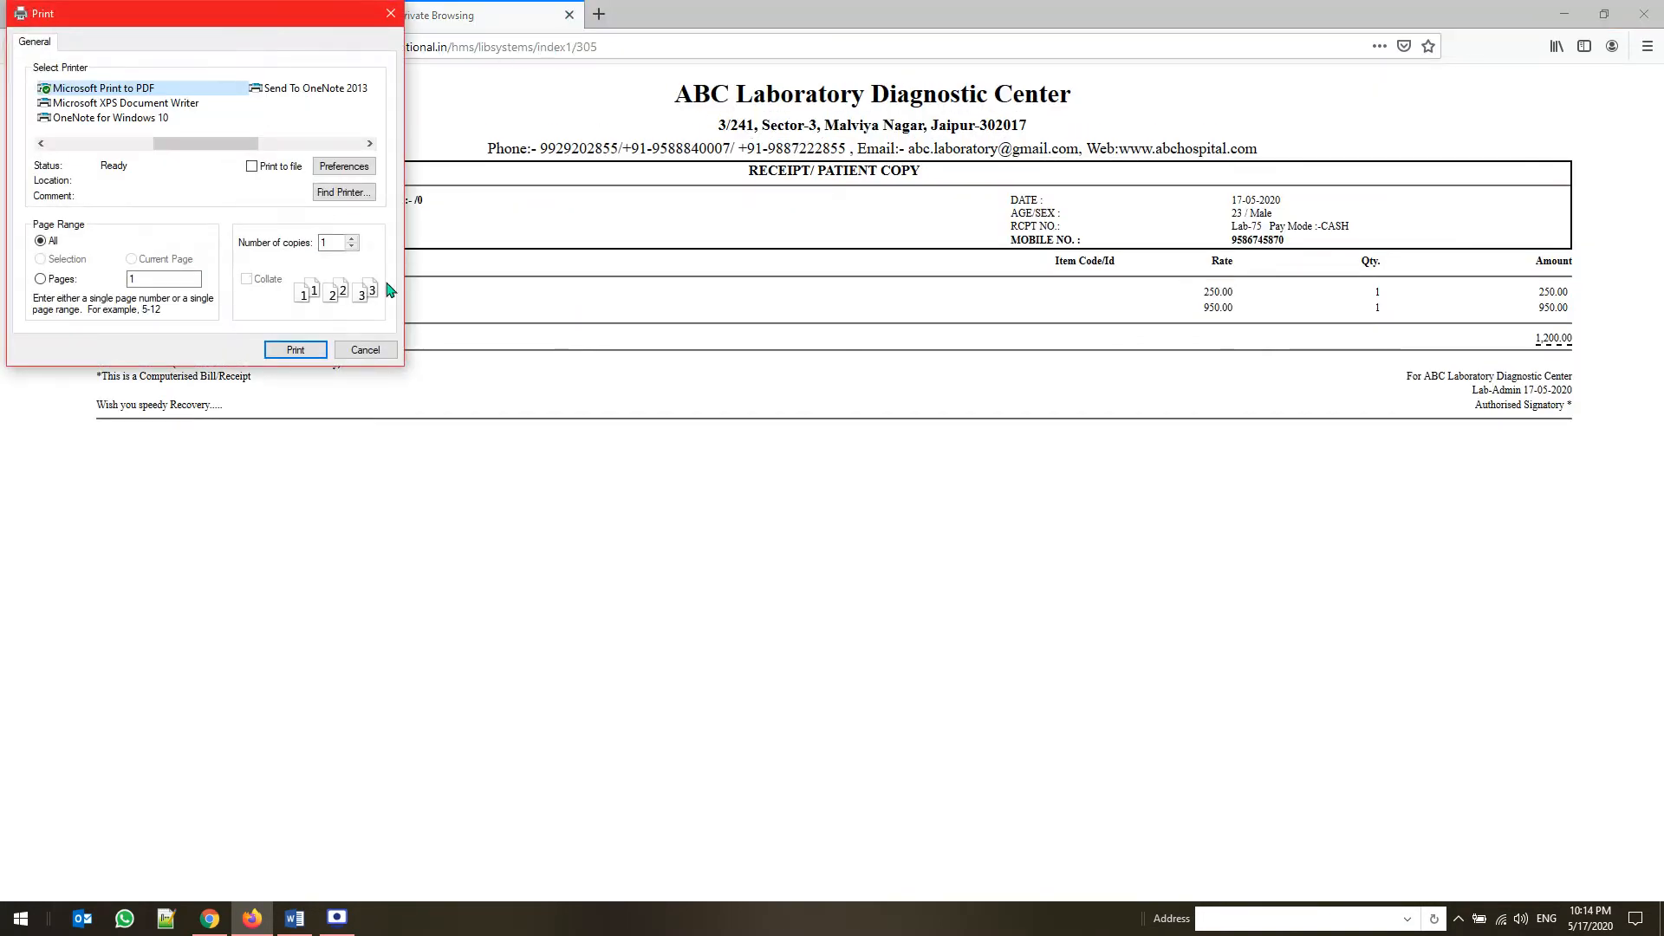
left_click(355, 350)
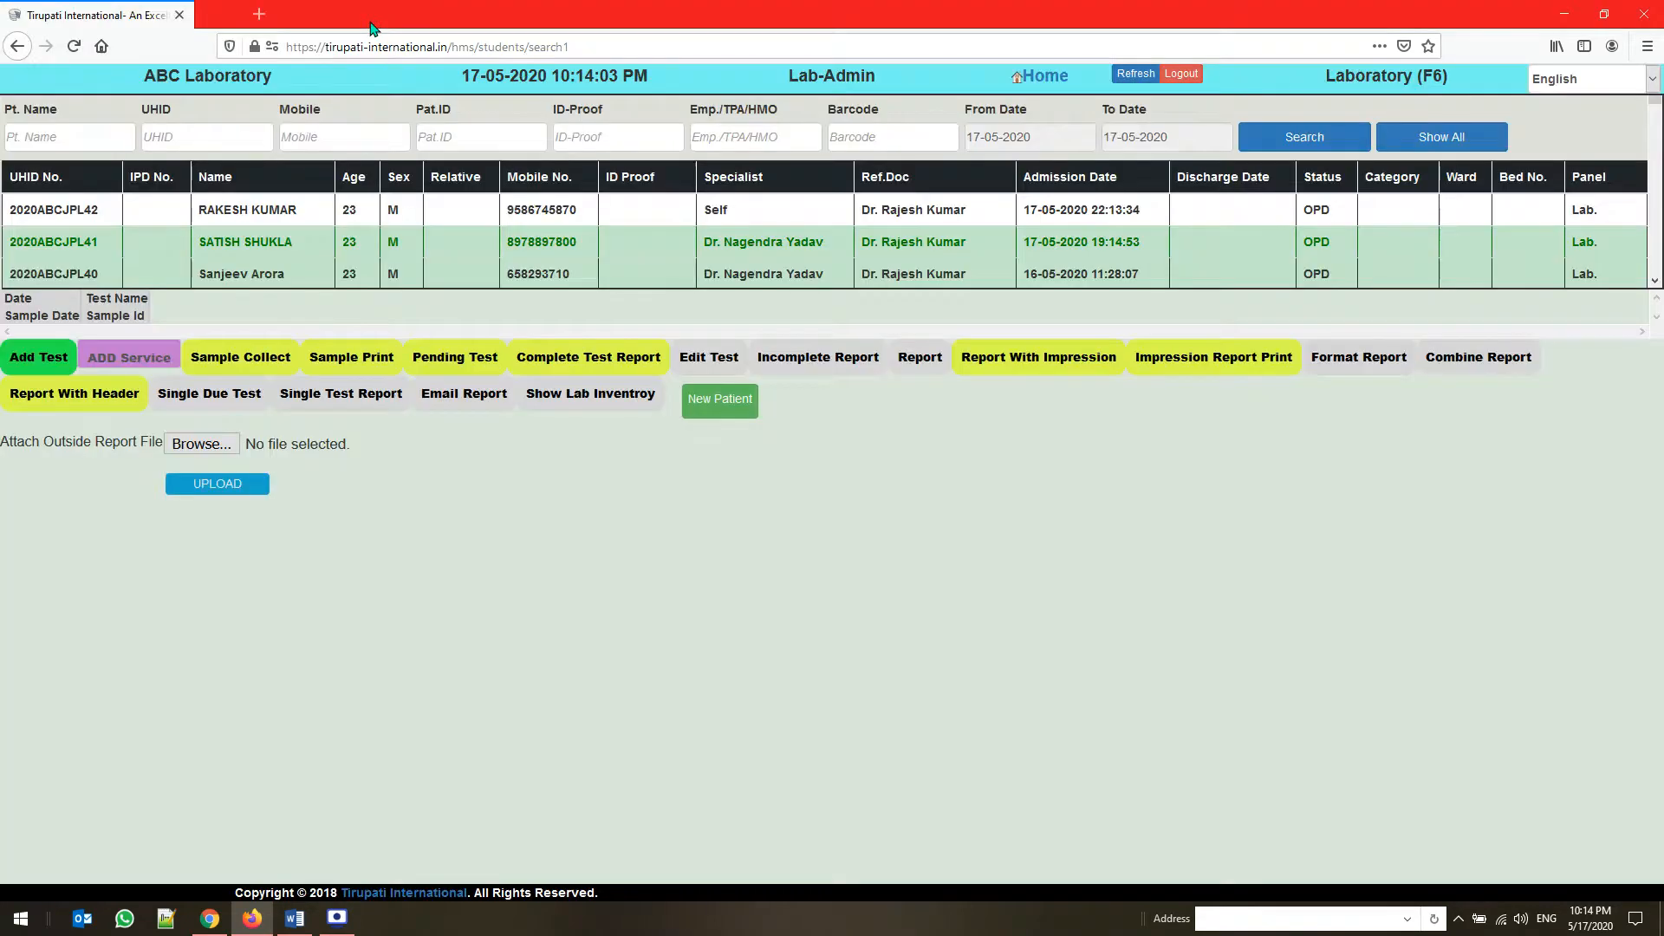
left_click(375, 15)
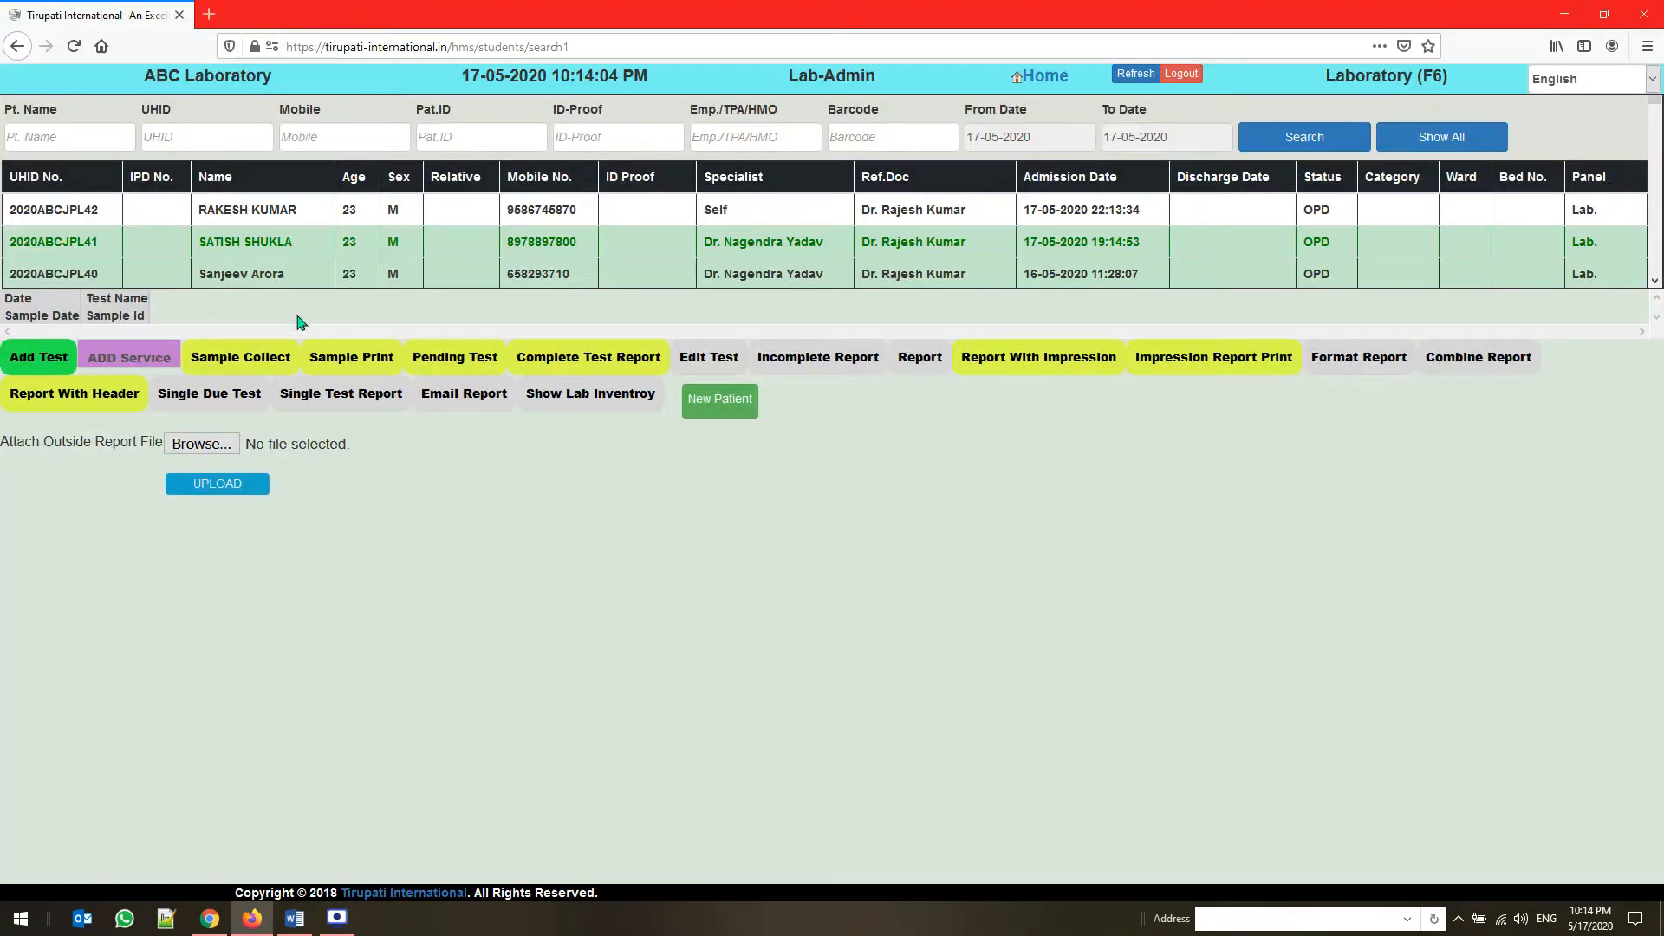
Open the add-service billing for the newly registered patient, try CBC as the item name, and erase the entry
left_click(238, 221)
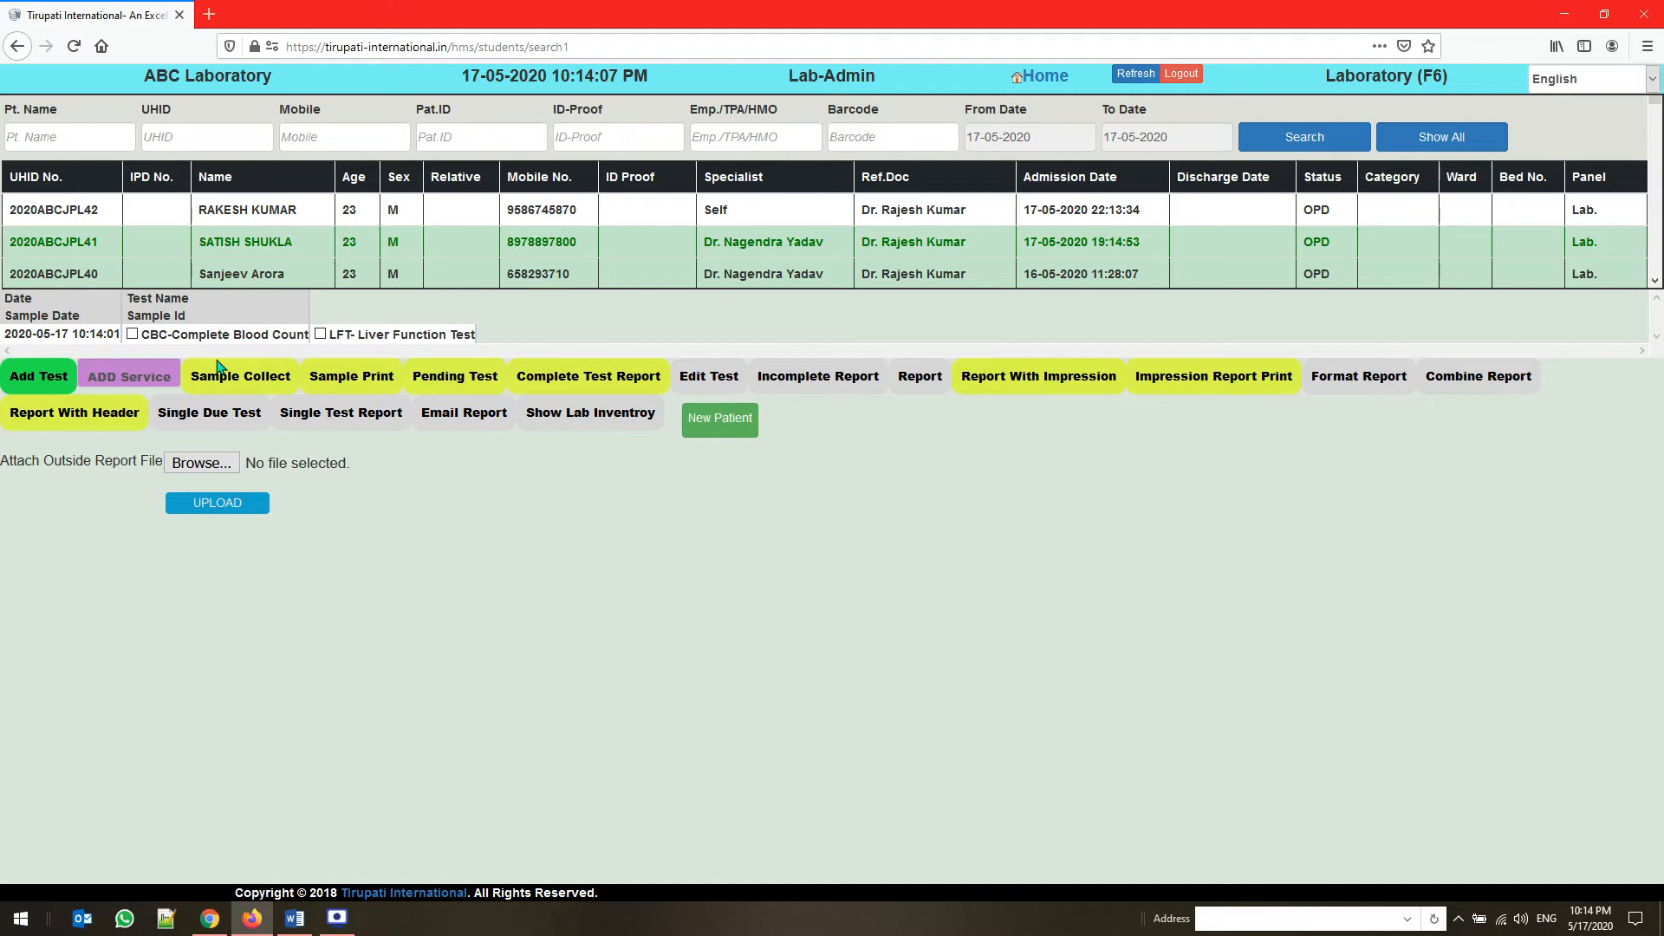
left_click(144, 382)
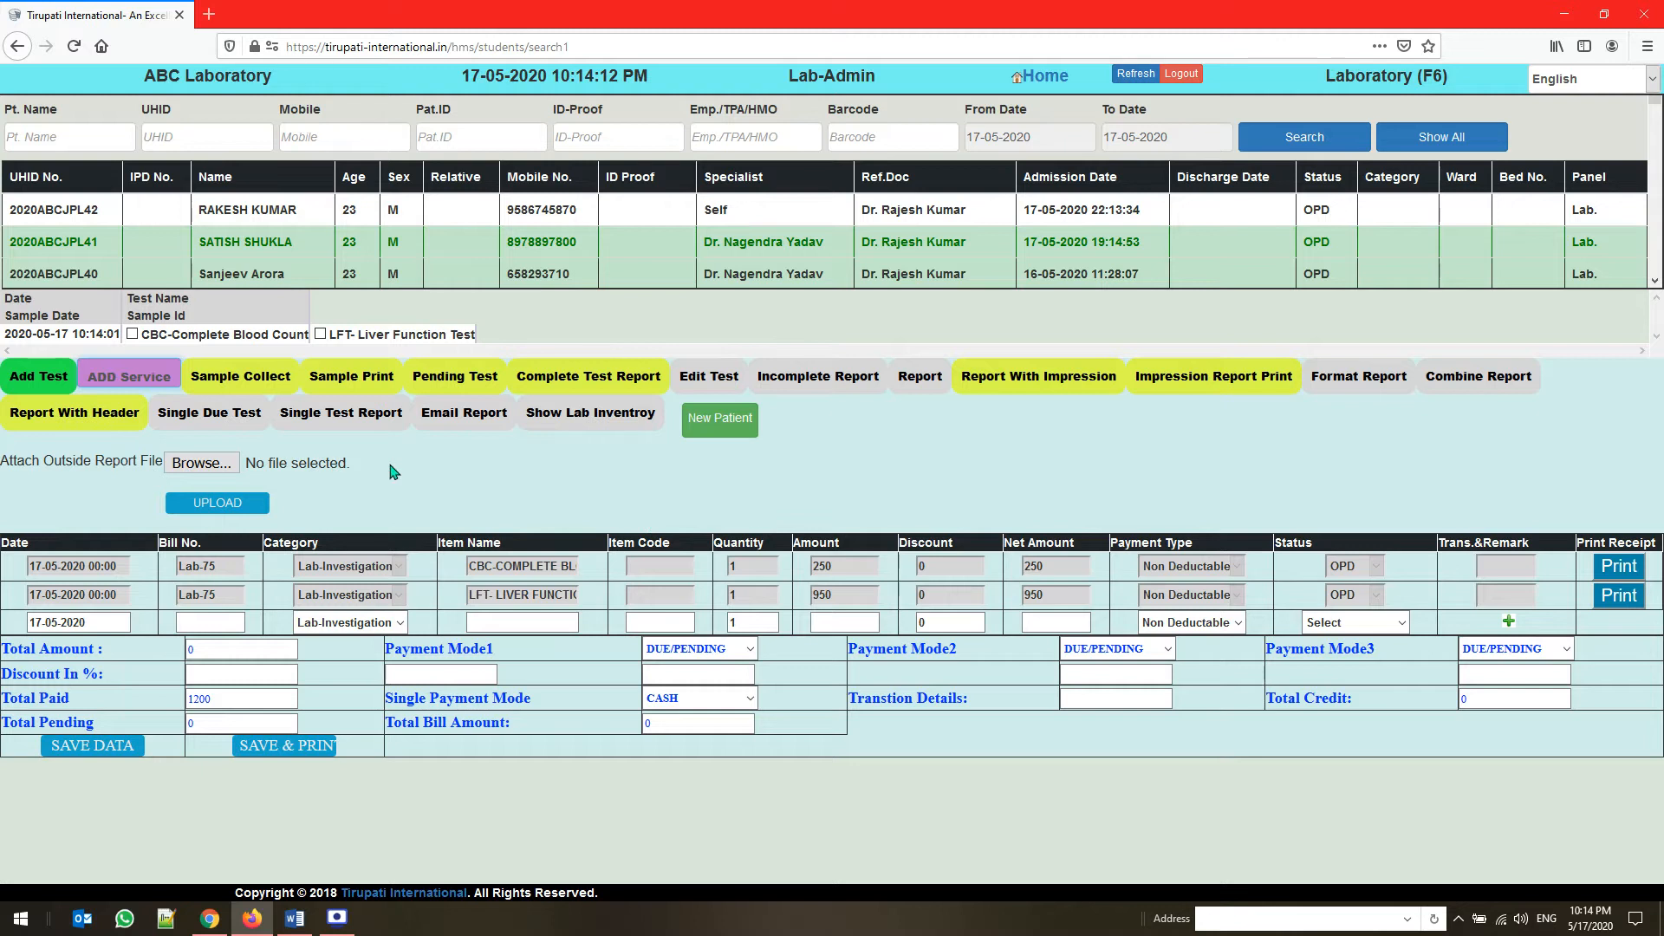
left_click_drag(158, 479, 105, 480)
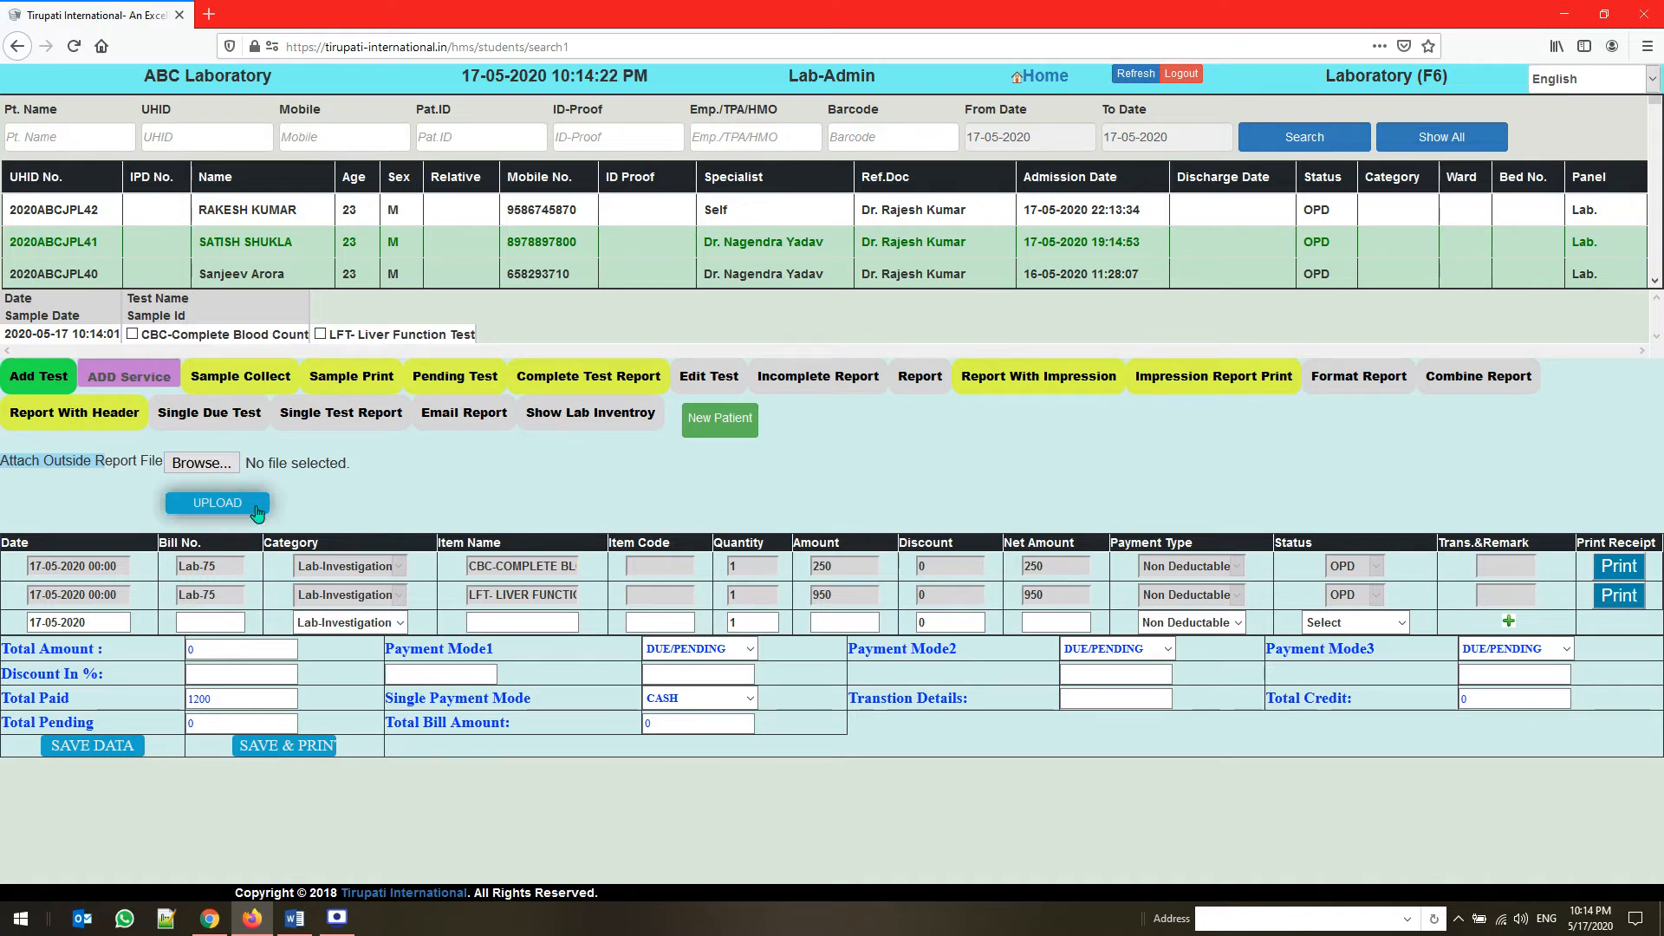
left_click(479, 622)
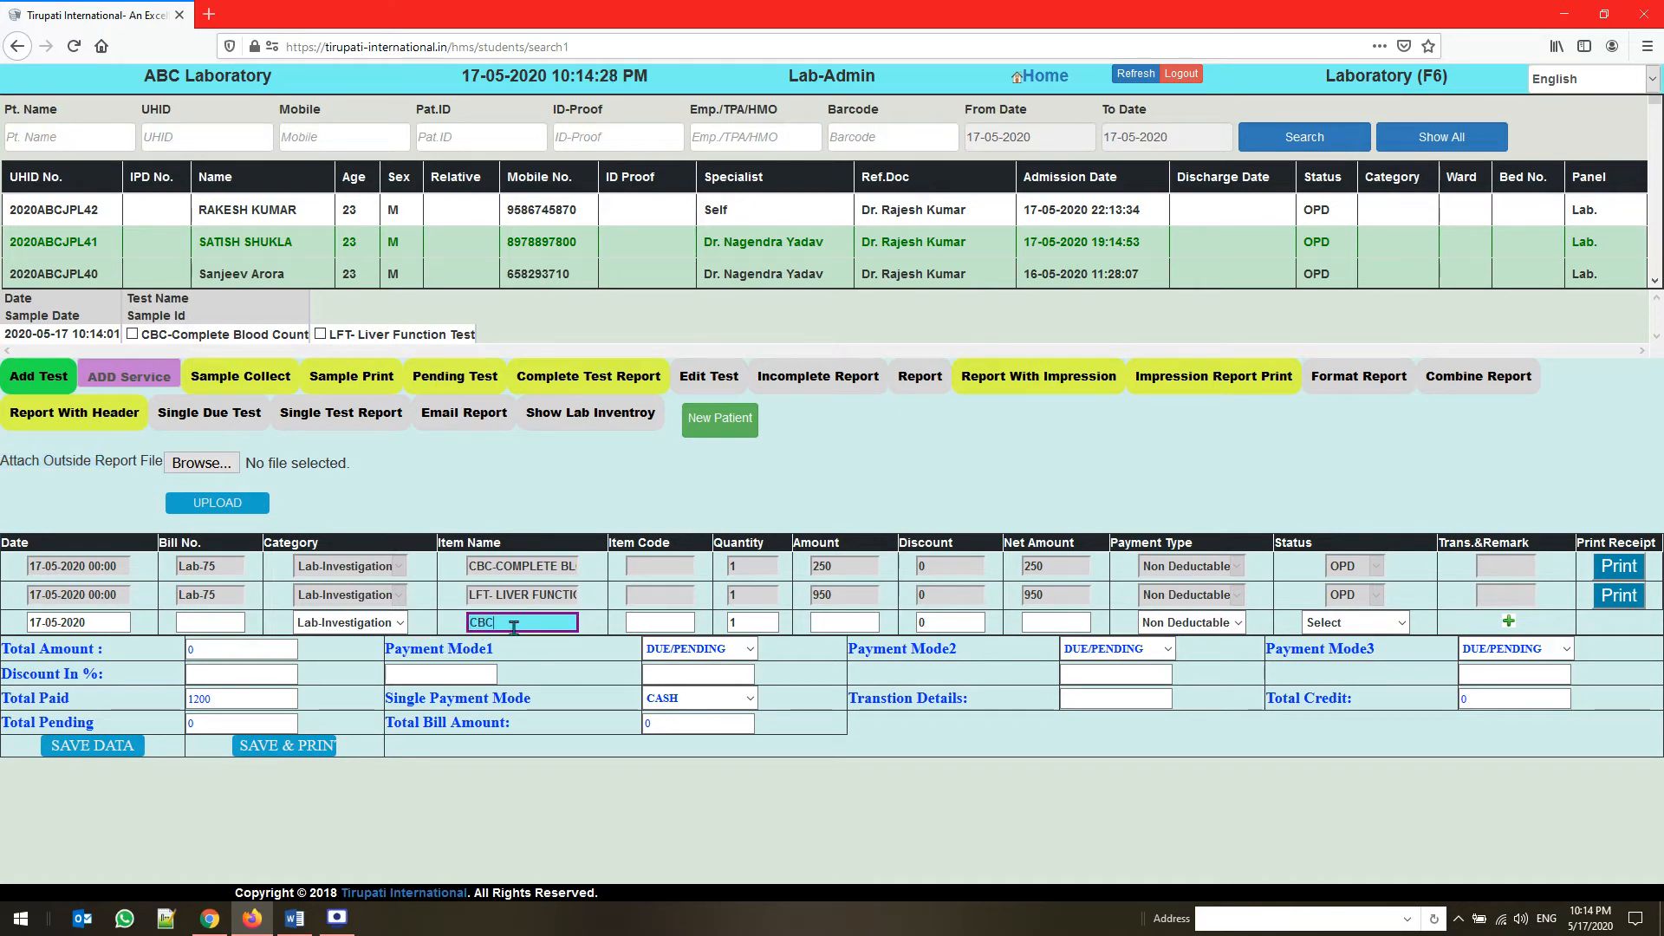
key("BackSpace")
key("BackSpace")
key("BackSpace")
View the tests of the second patient in the list and reopen the Laboratory module from the home page
left_click(258, 246)
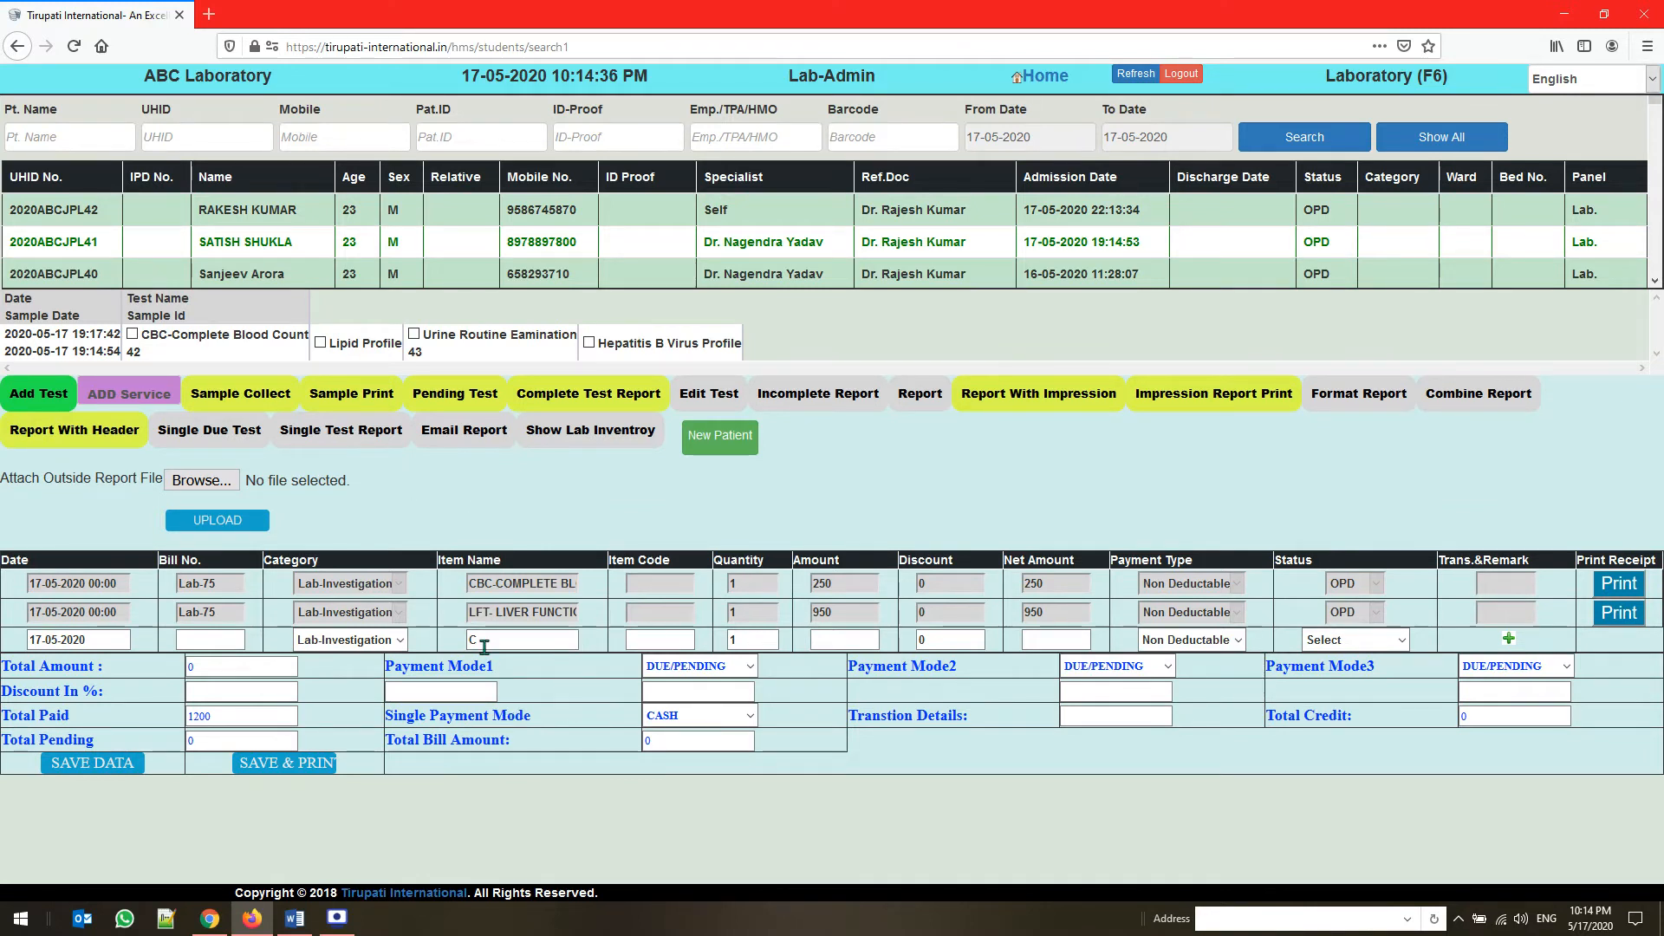
left_click(1059, 85)
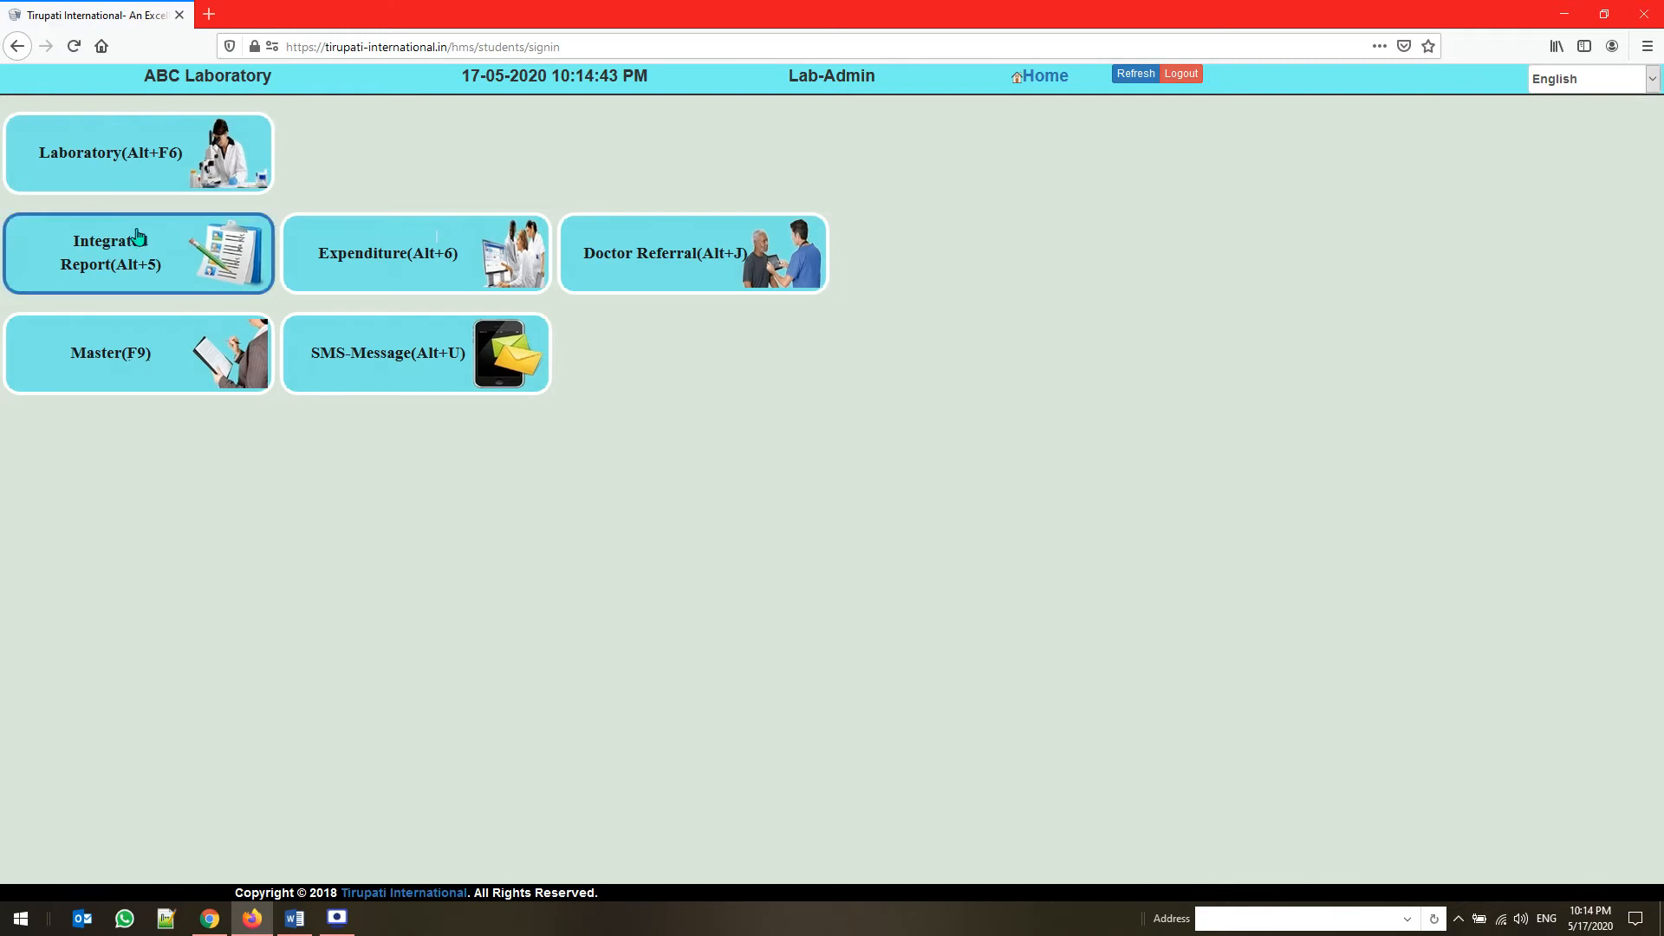
left_click(111, 165)
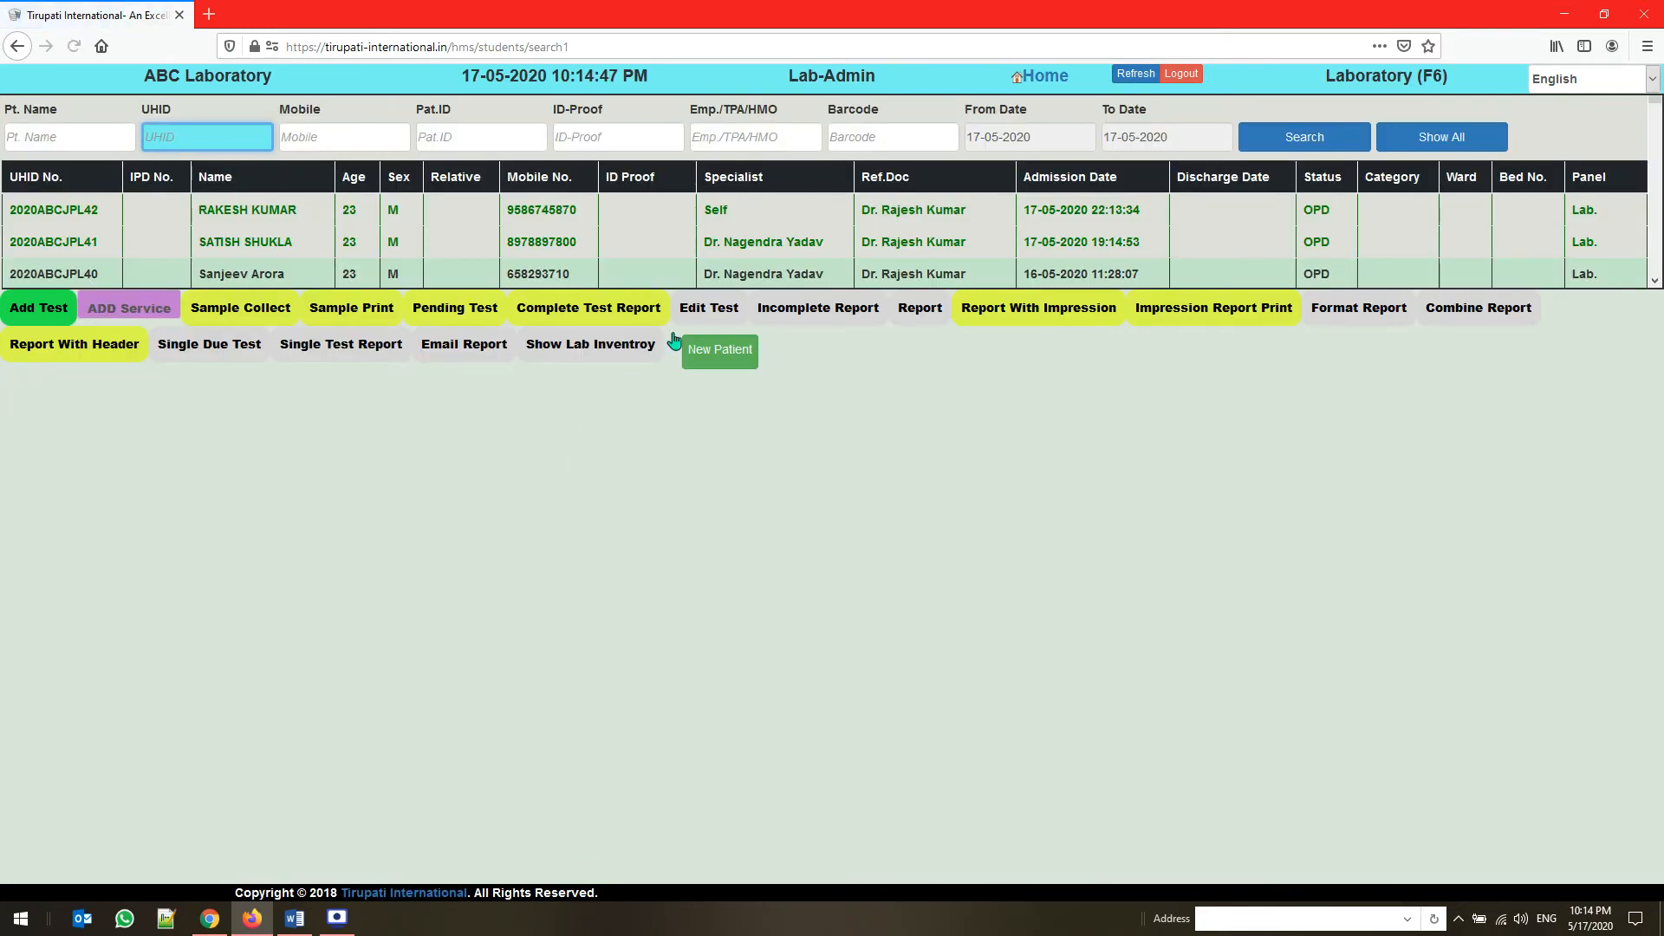
Start a new patient registration with the salutation Mrs. and enter the patient's first name
left_click(716, 351)
left_click(334, 333)
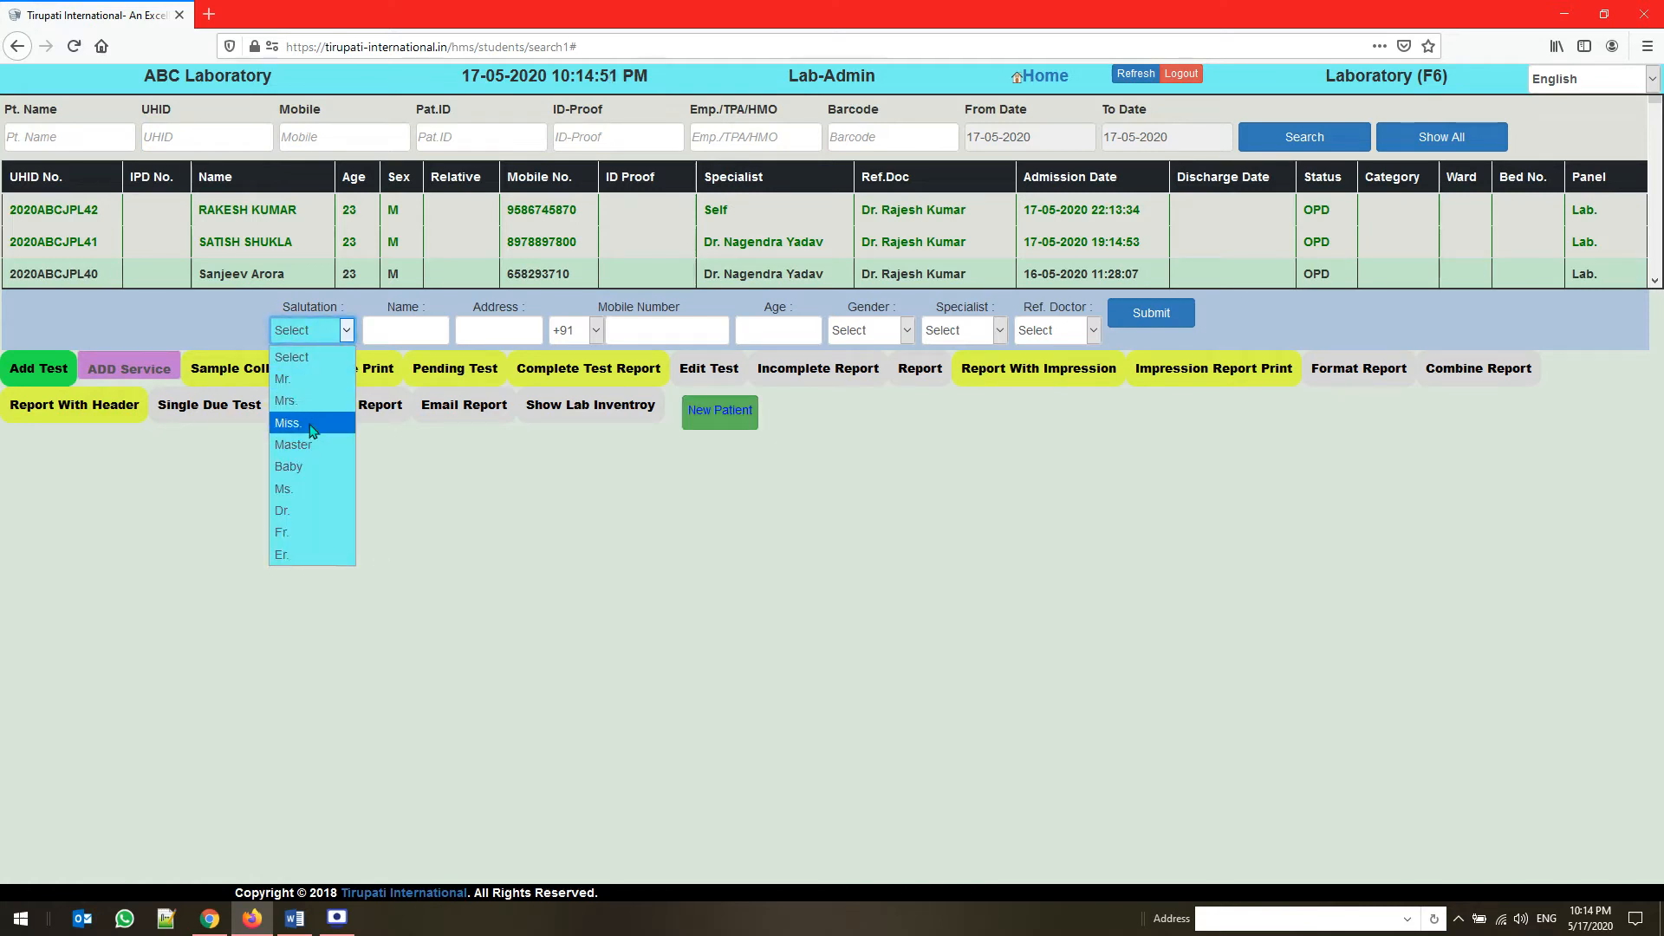
left_click(307, 403)
left_click(390, 330)
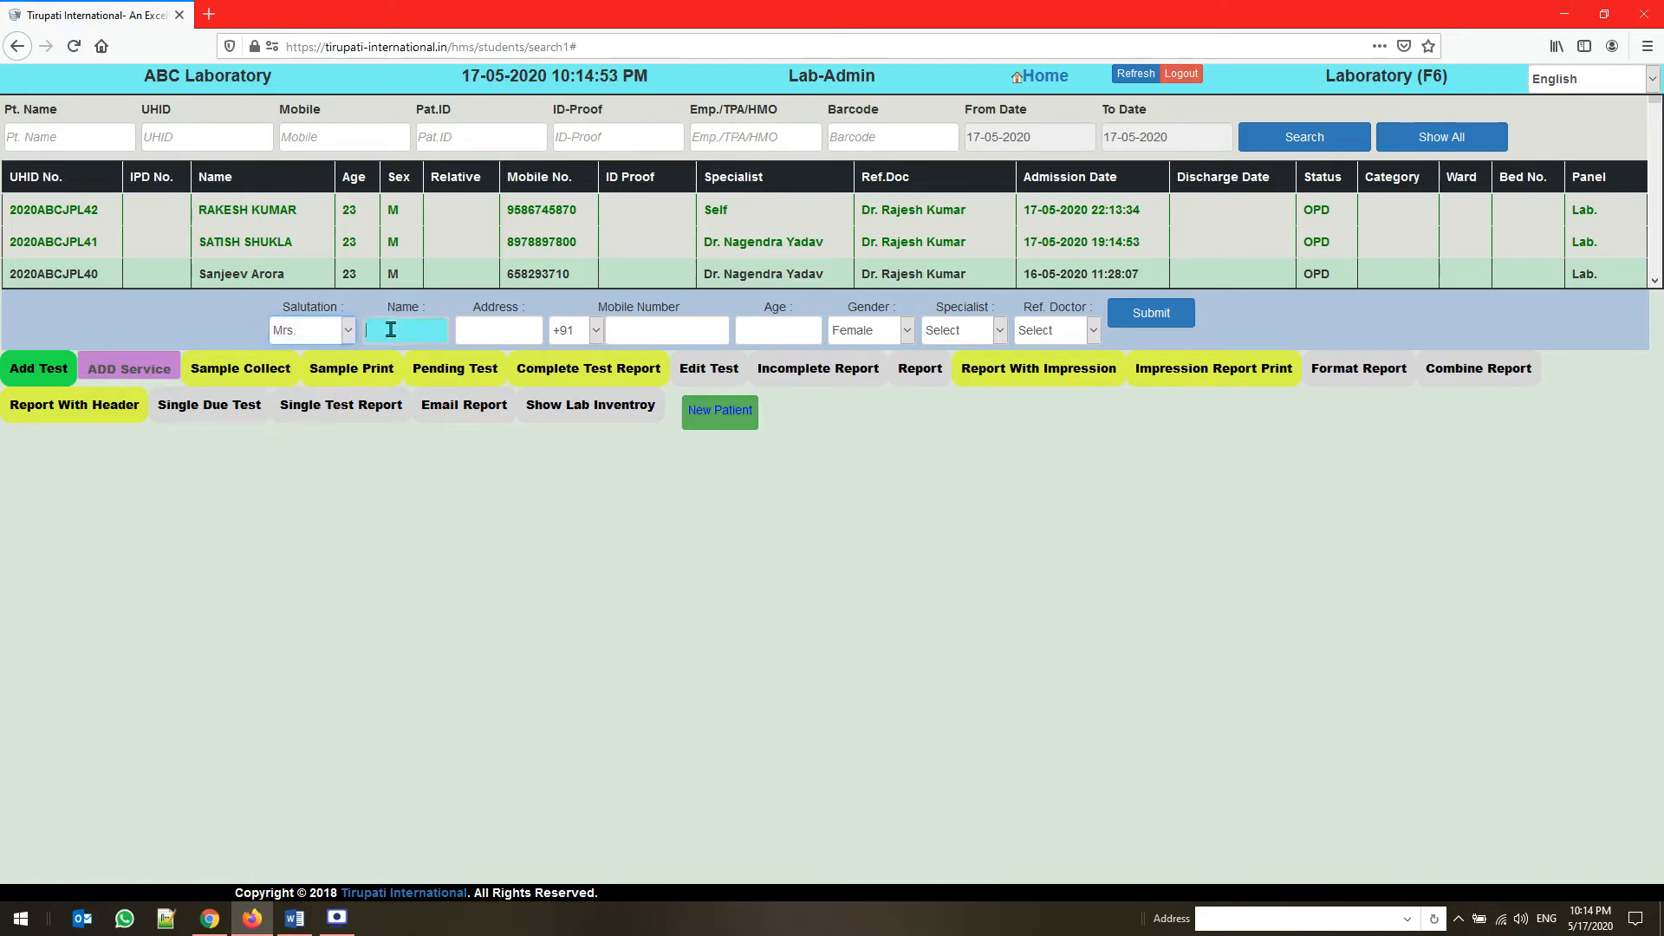
type("sa")
type("VITA")
key("Tab")
Fill in the new patient's address and mobile number, and set the age to 23
key("Tab")
key("shift+Tab")
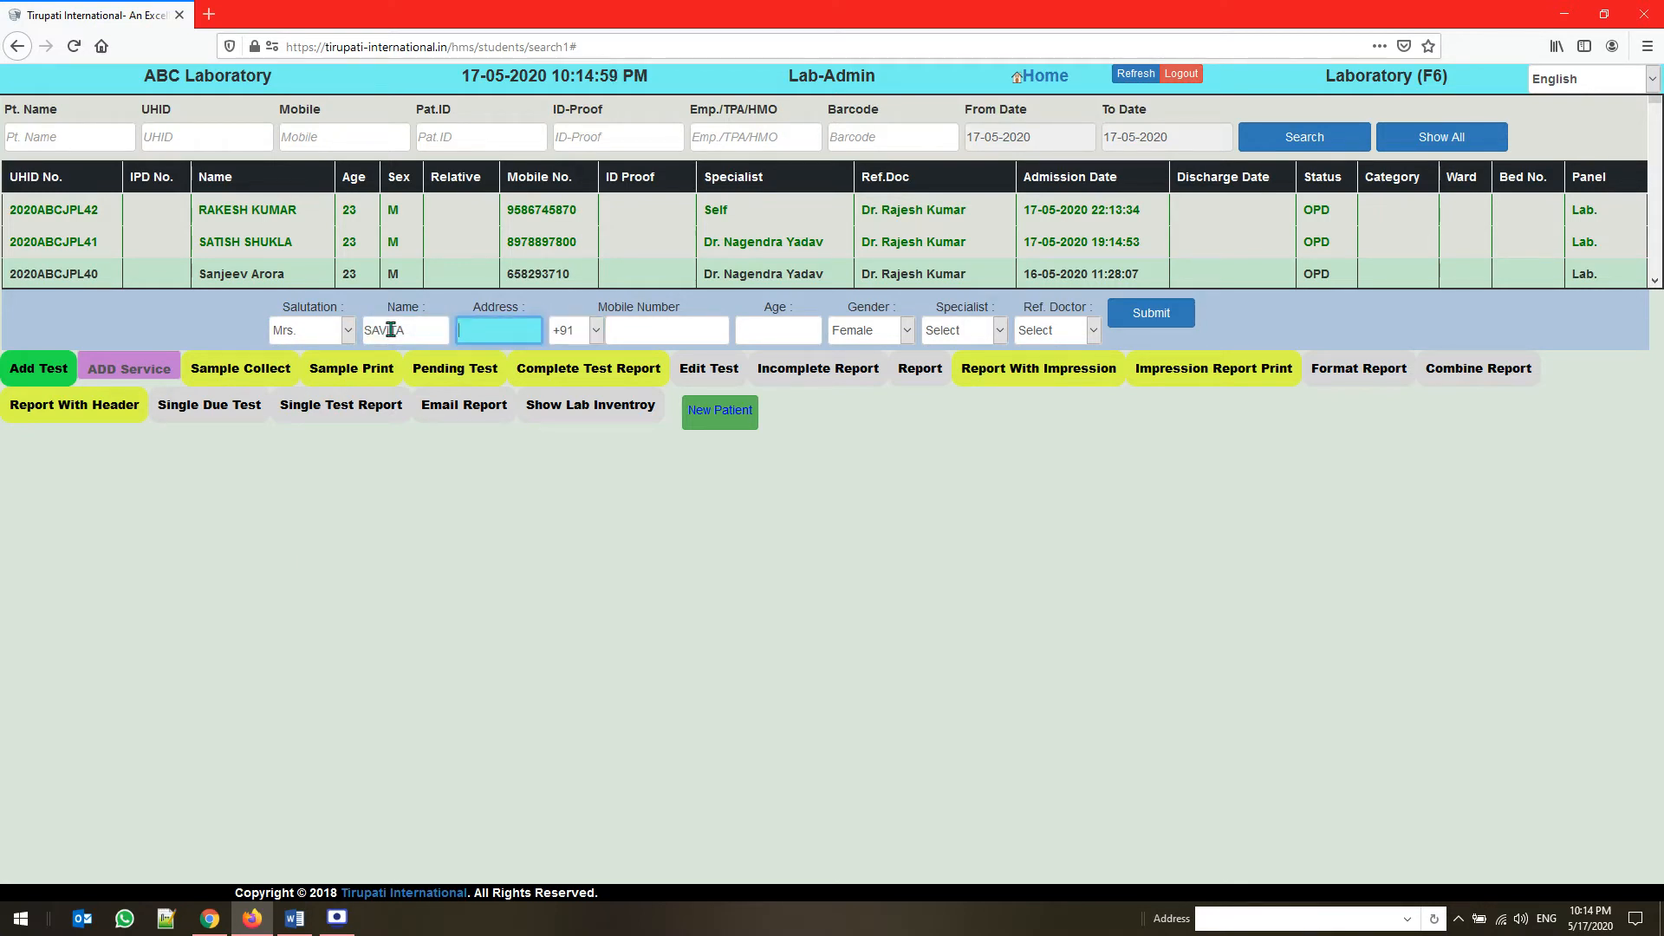
type("JAIPUR")
key("Tab")
key("Tab")
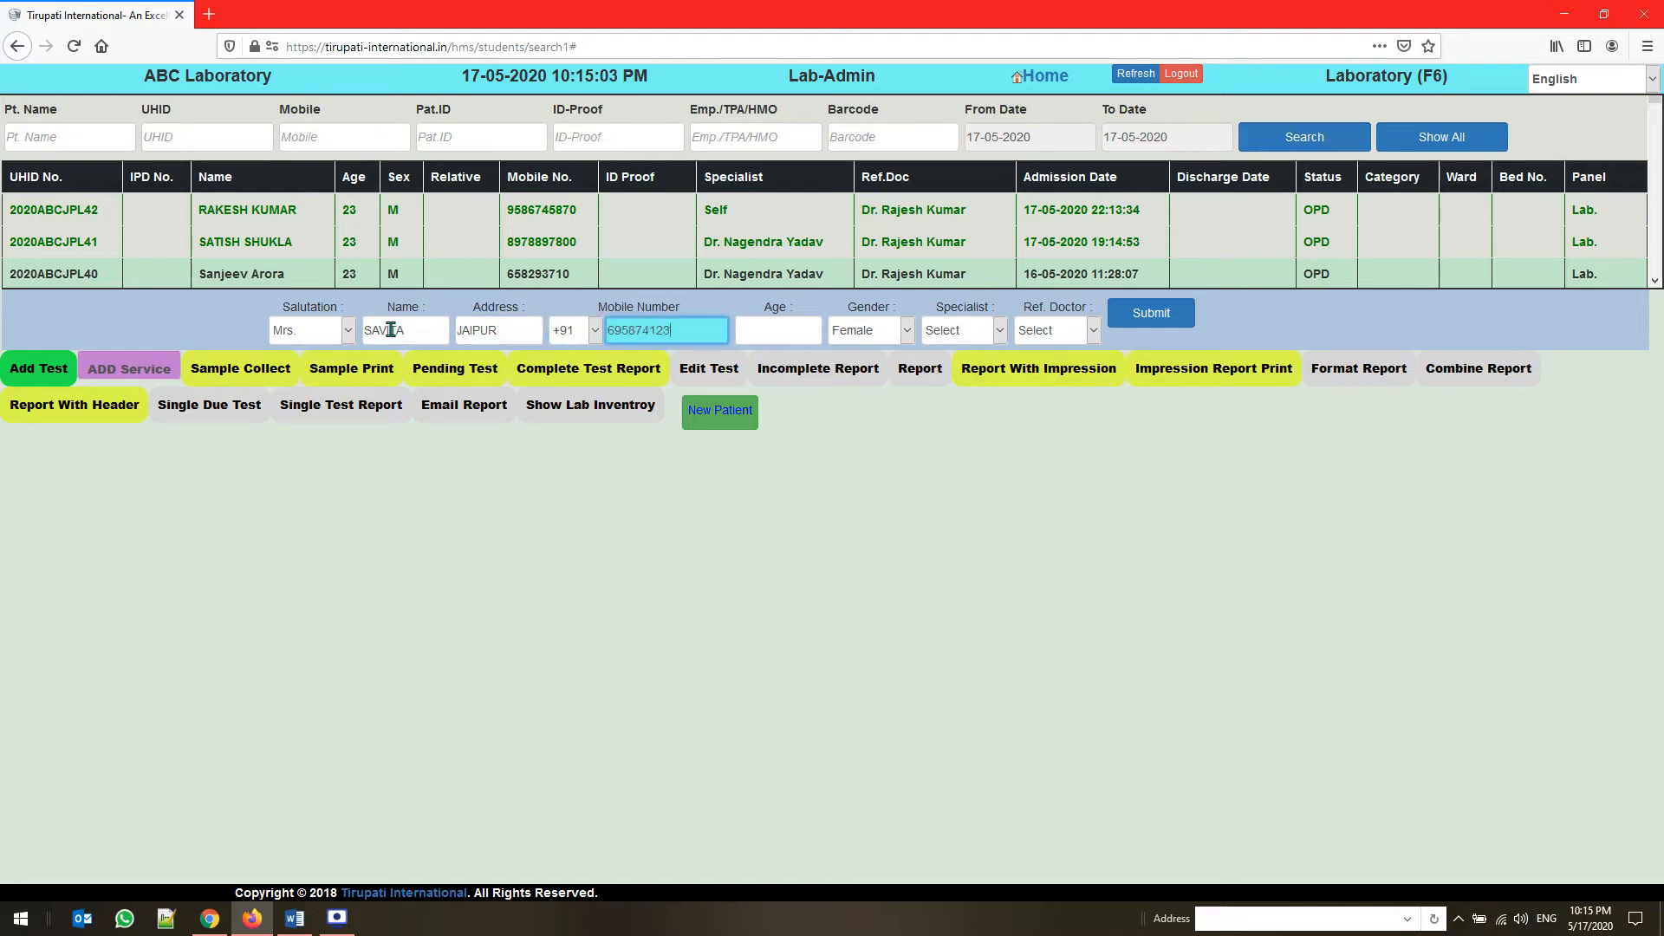
key("Tab")
key("Tab")
key("Tab")
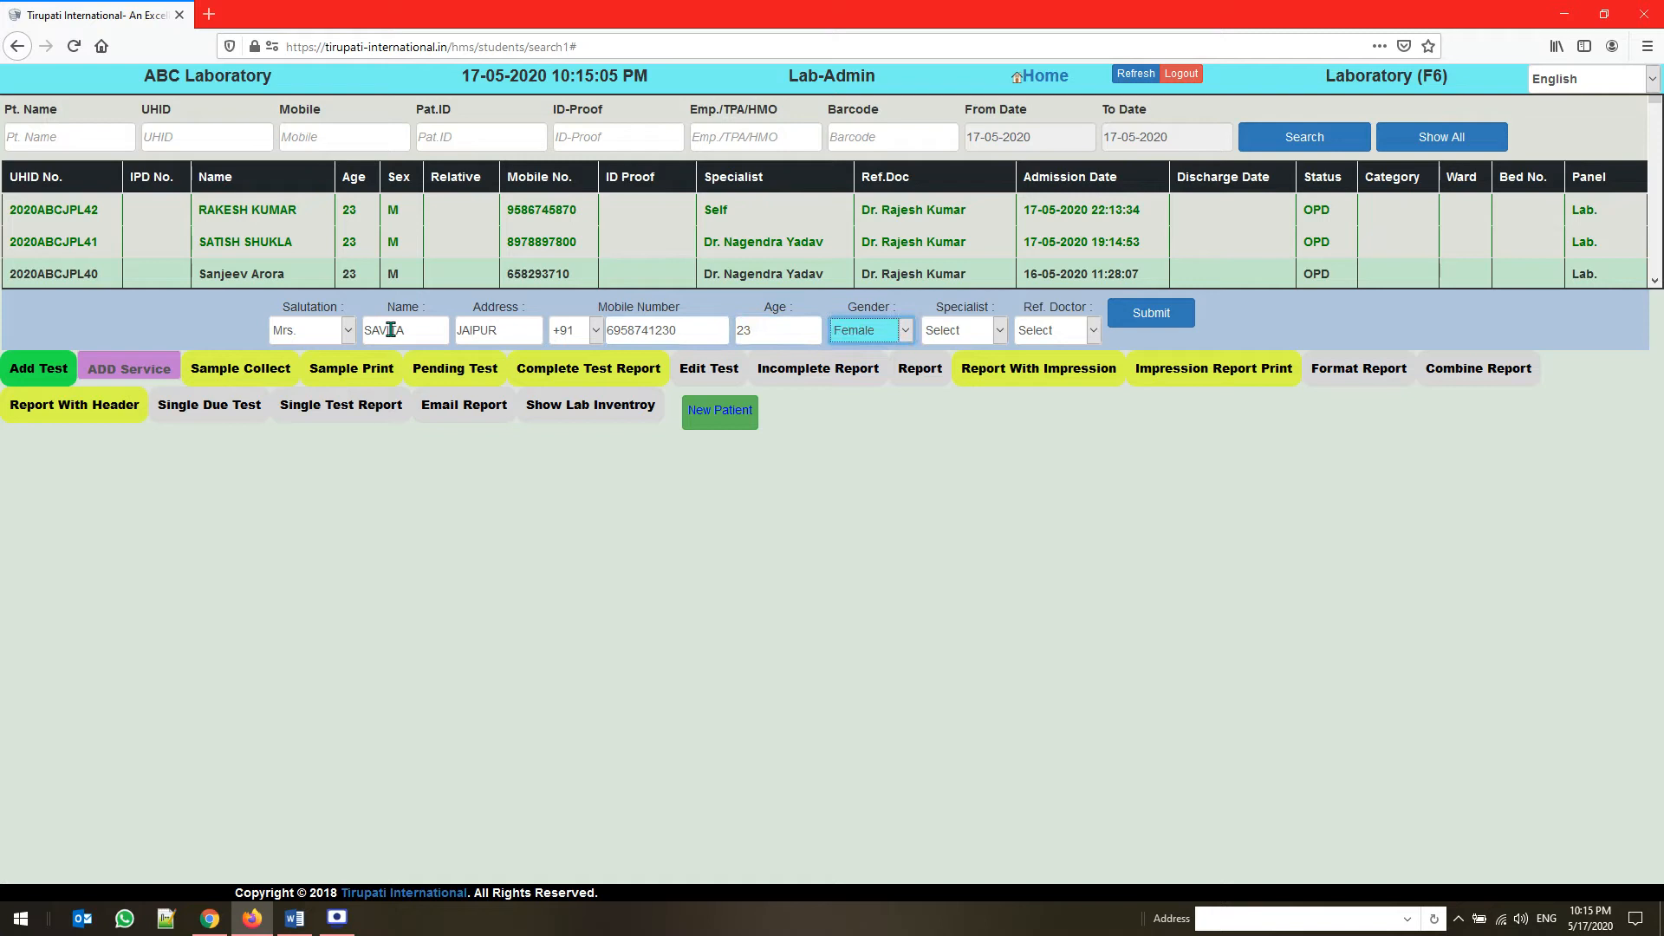
Assign the Gyneac. & Obst. specialist and the first listed referring doctor, and submit the patient registration
left_click(957, 335)
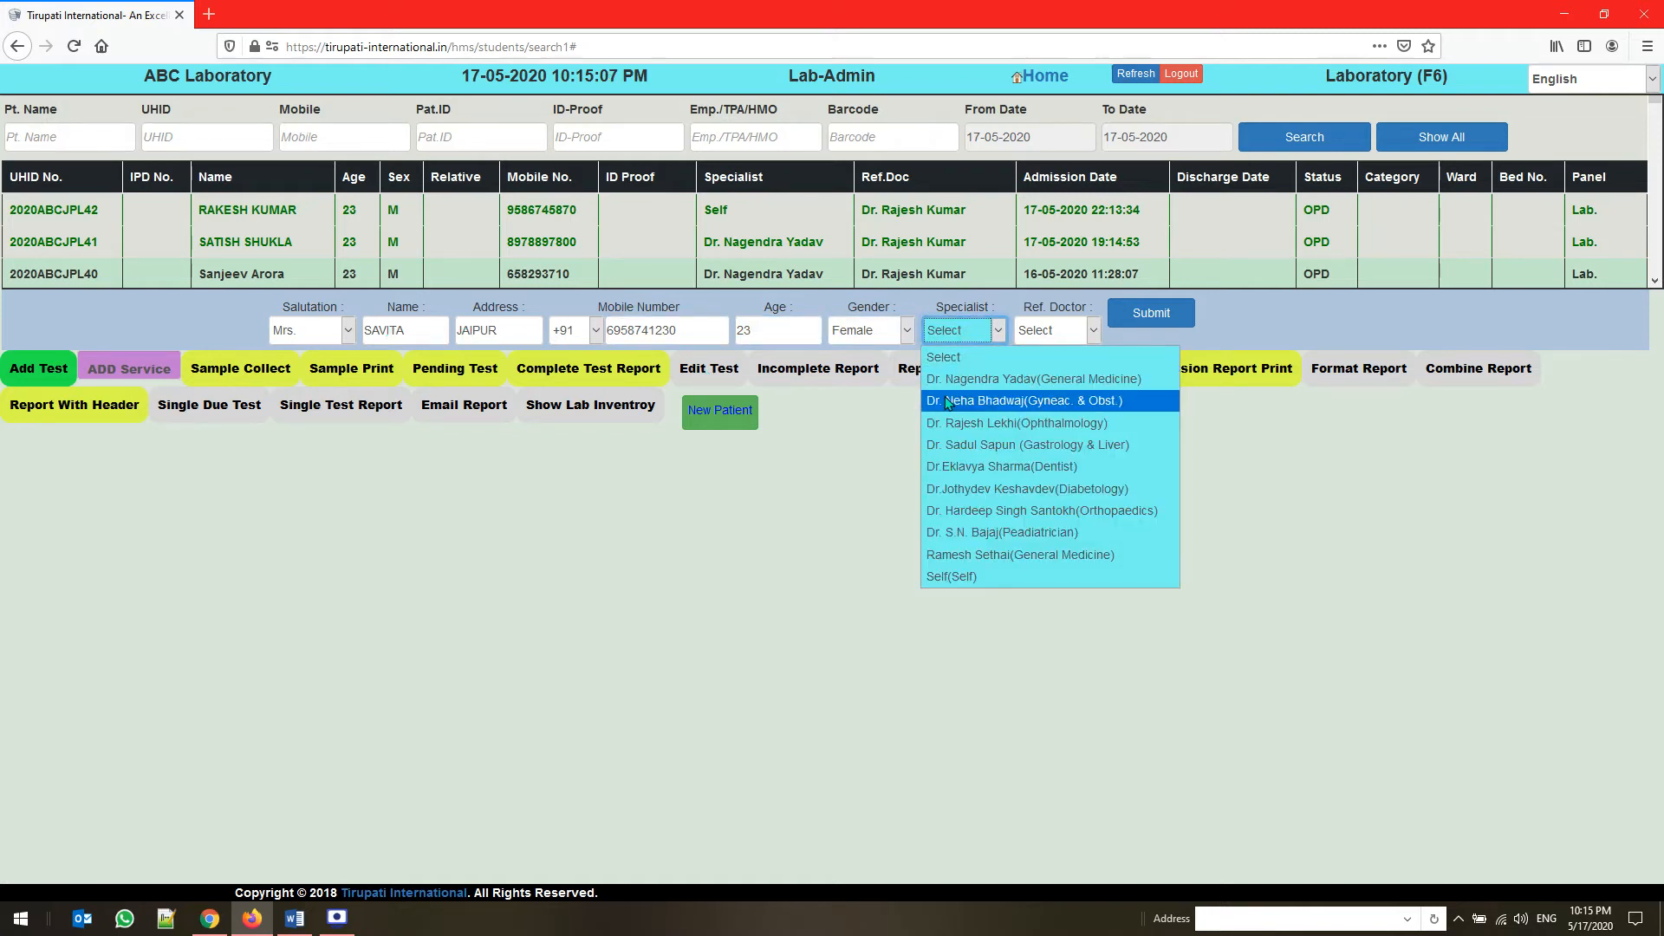
left_click(948, 403)
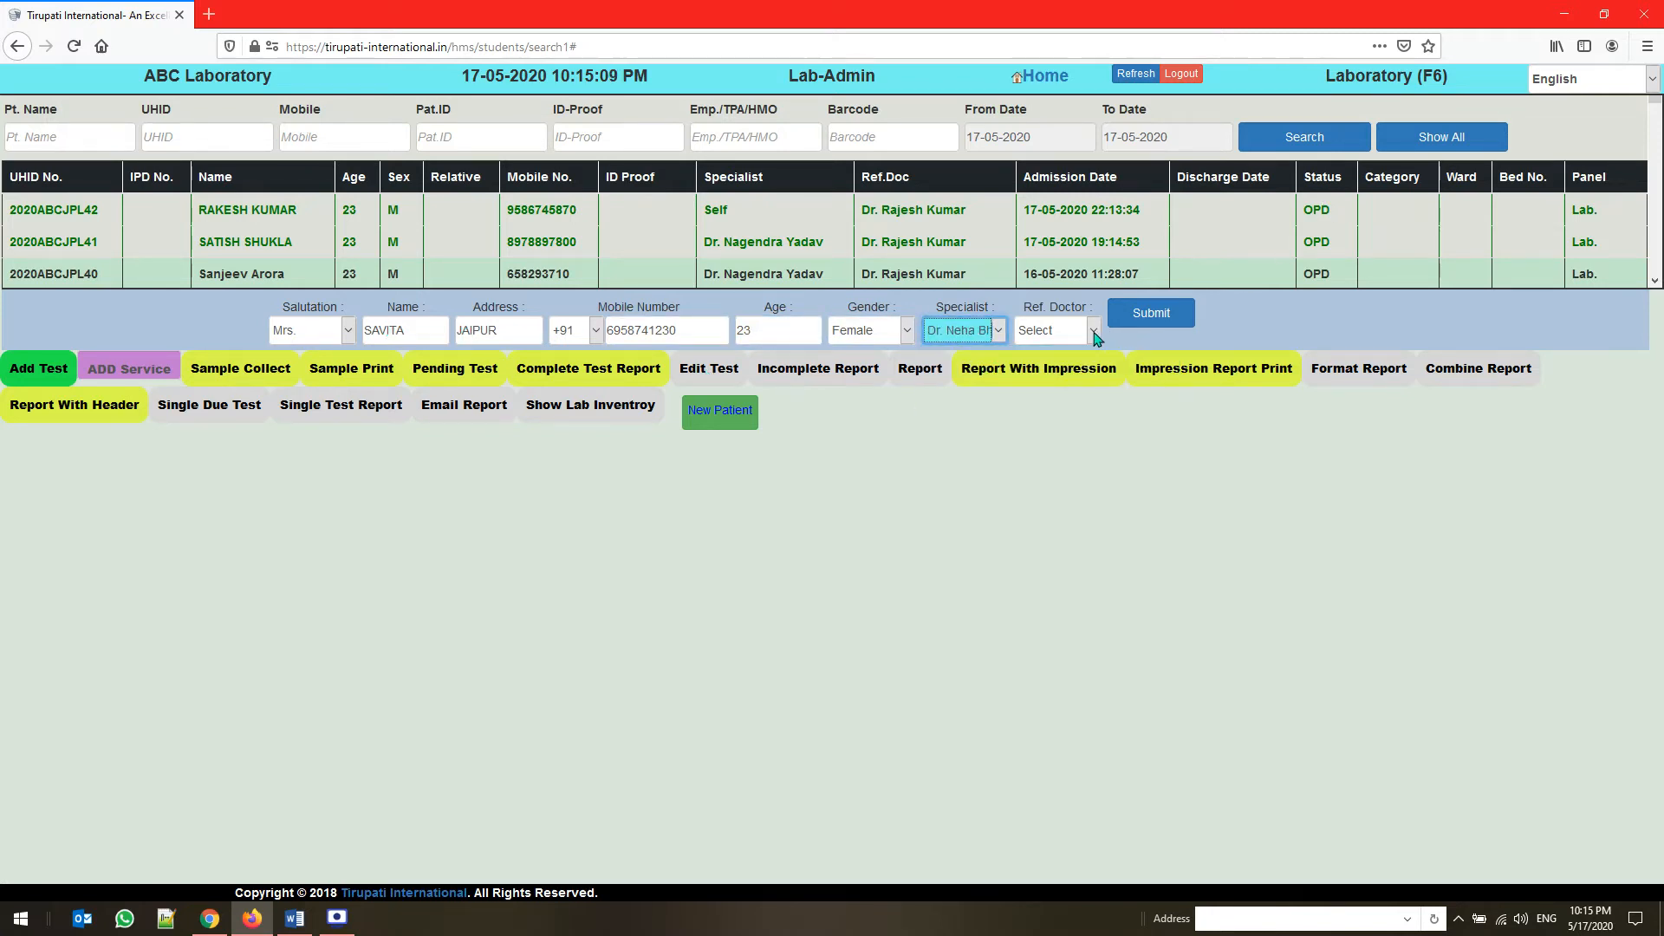
left_click(1097, 337)
left_click(1082, 381)
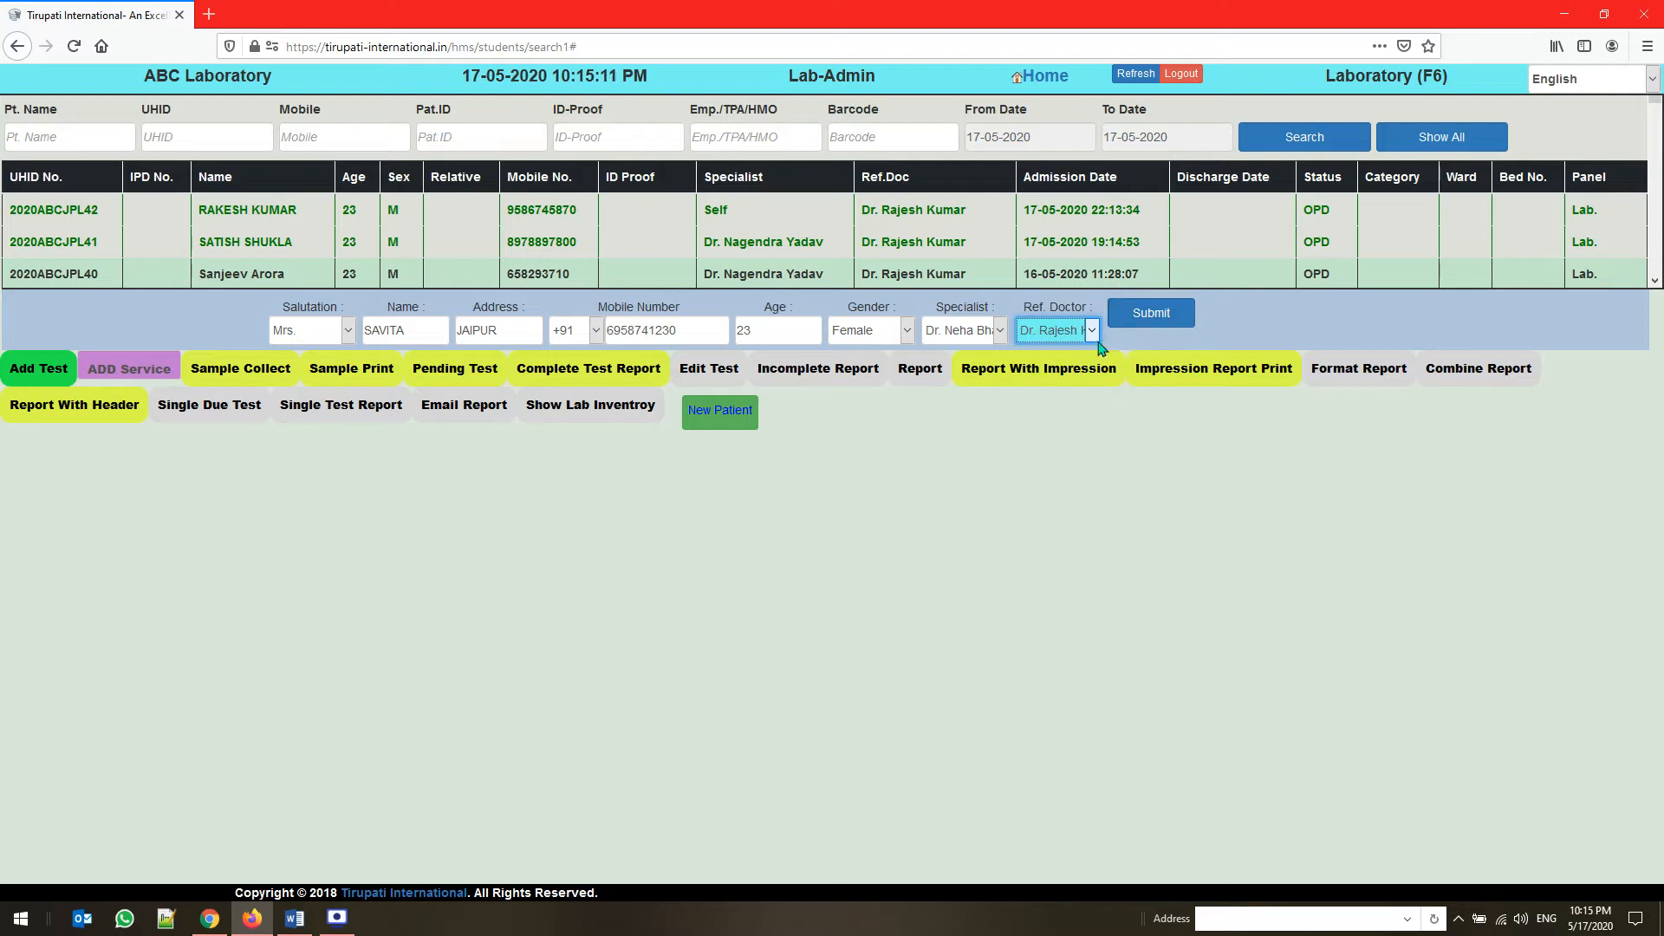
left_click(1092, 338)
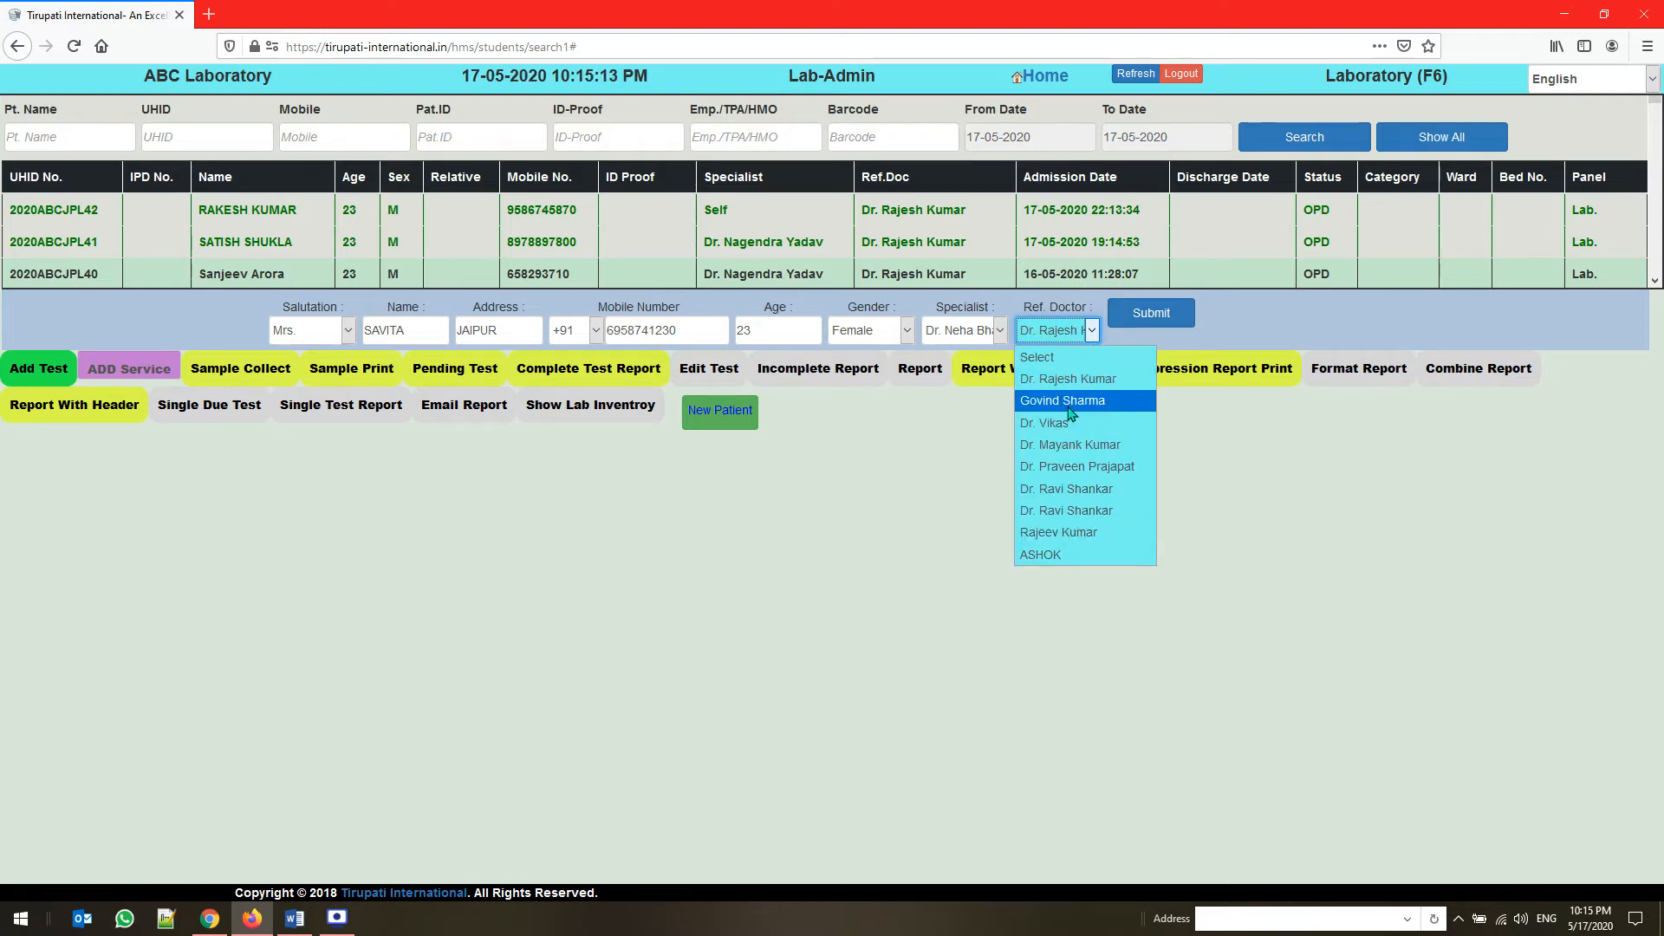
left_click(1069, 387)
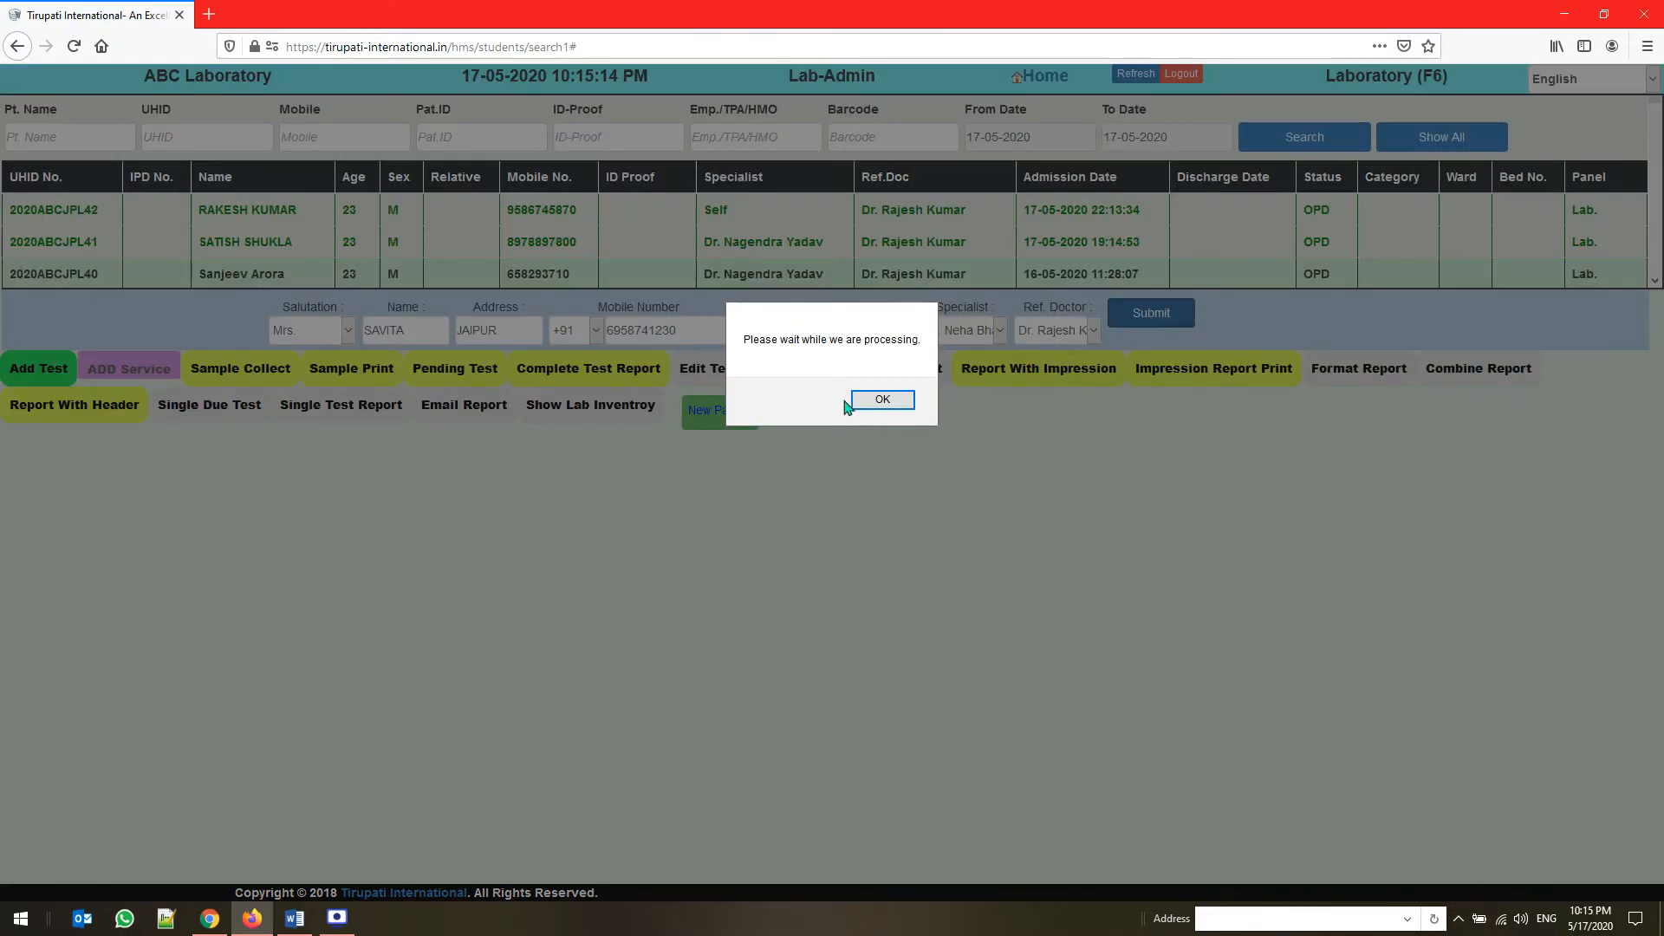
left_click(883, 400)
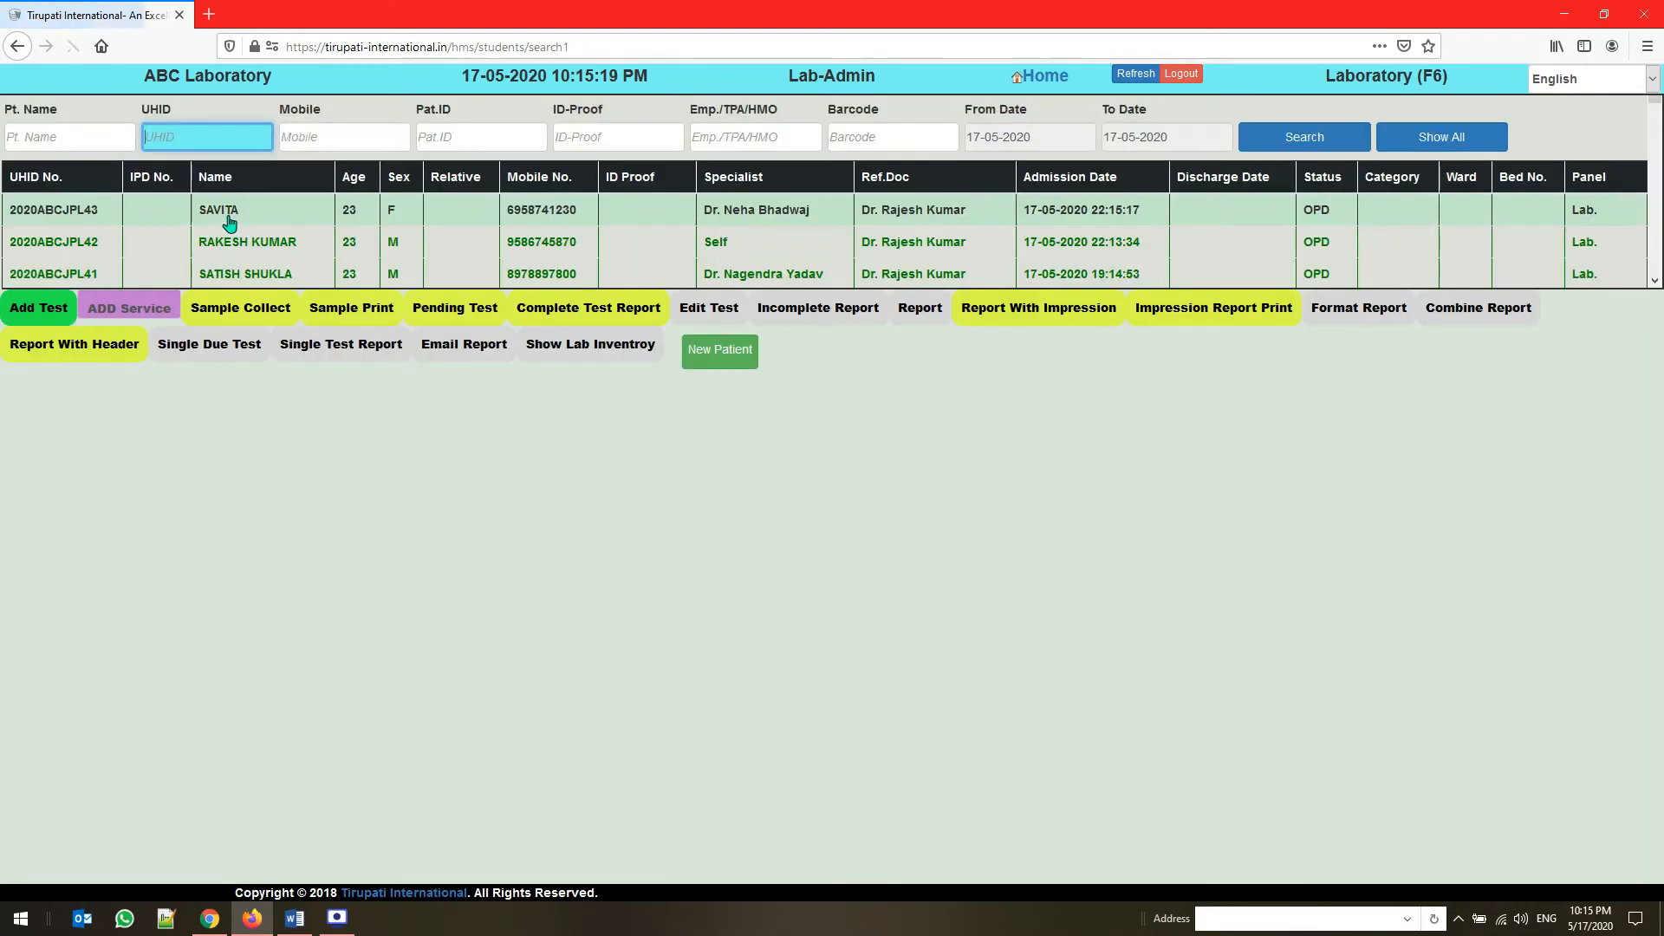
Open the add-service billing for the newly registered patient and enter CBC-Complete Blood Count as the first item
left_click(144, 359)
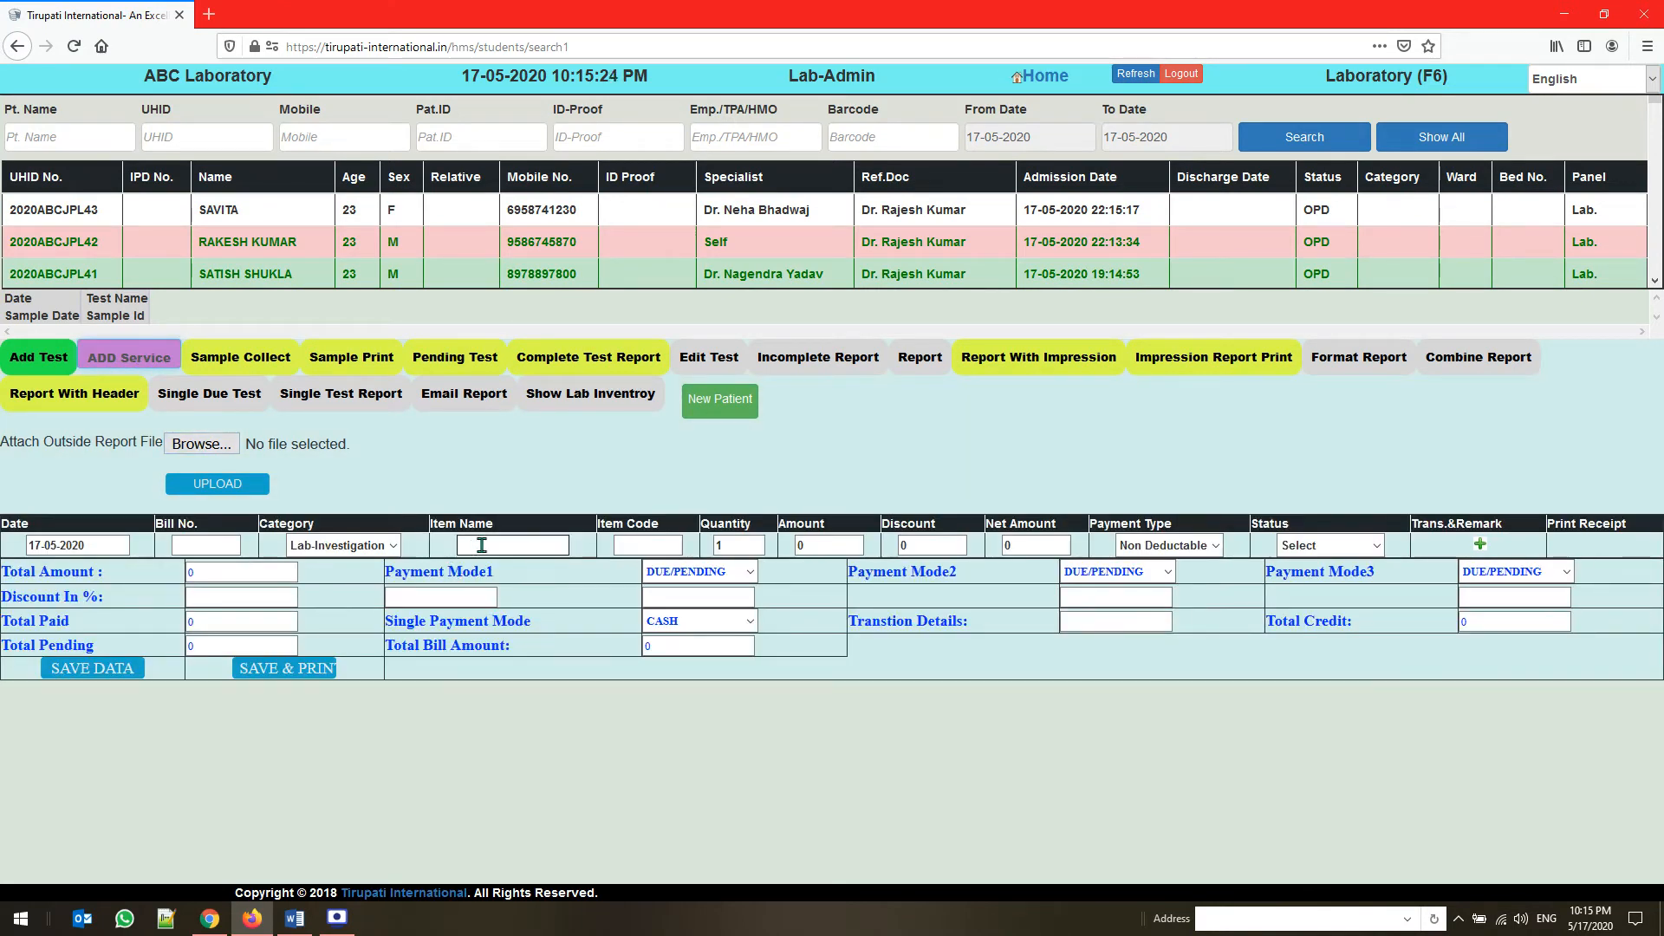
left_click(482, 545)
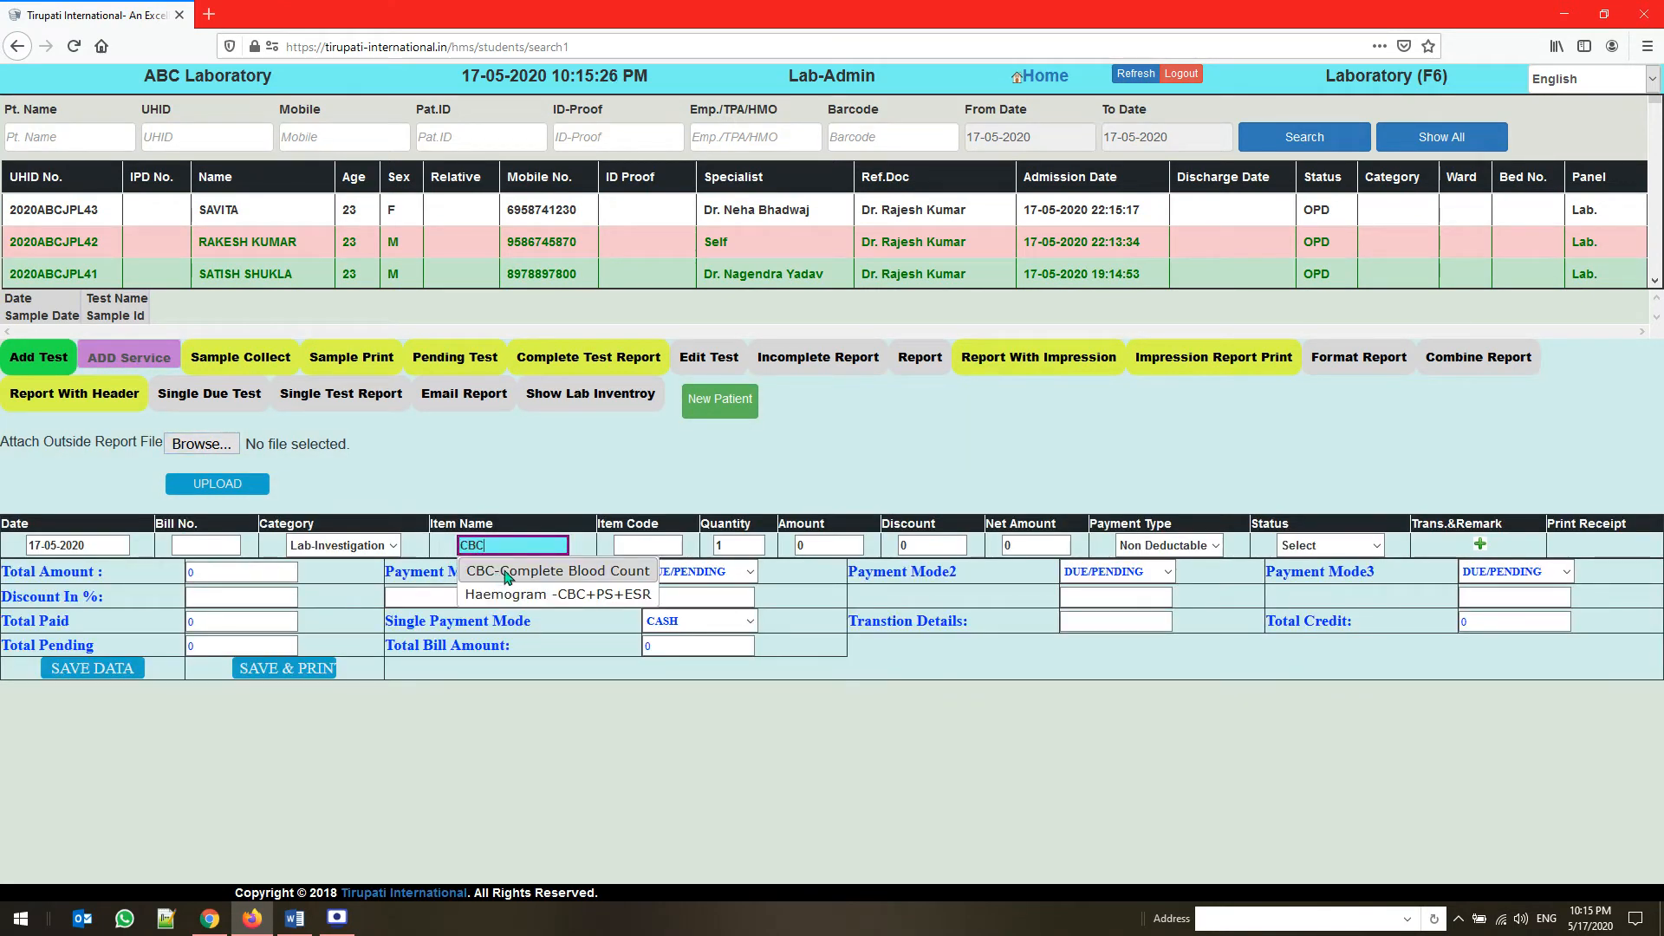
left_click(510, 571)
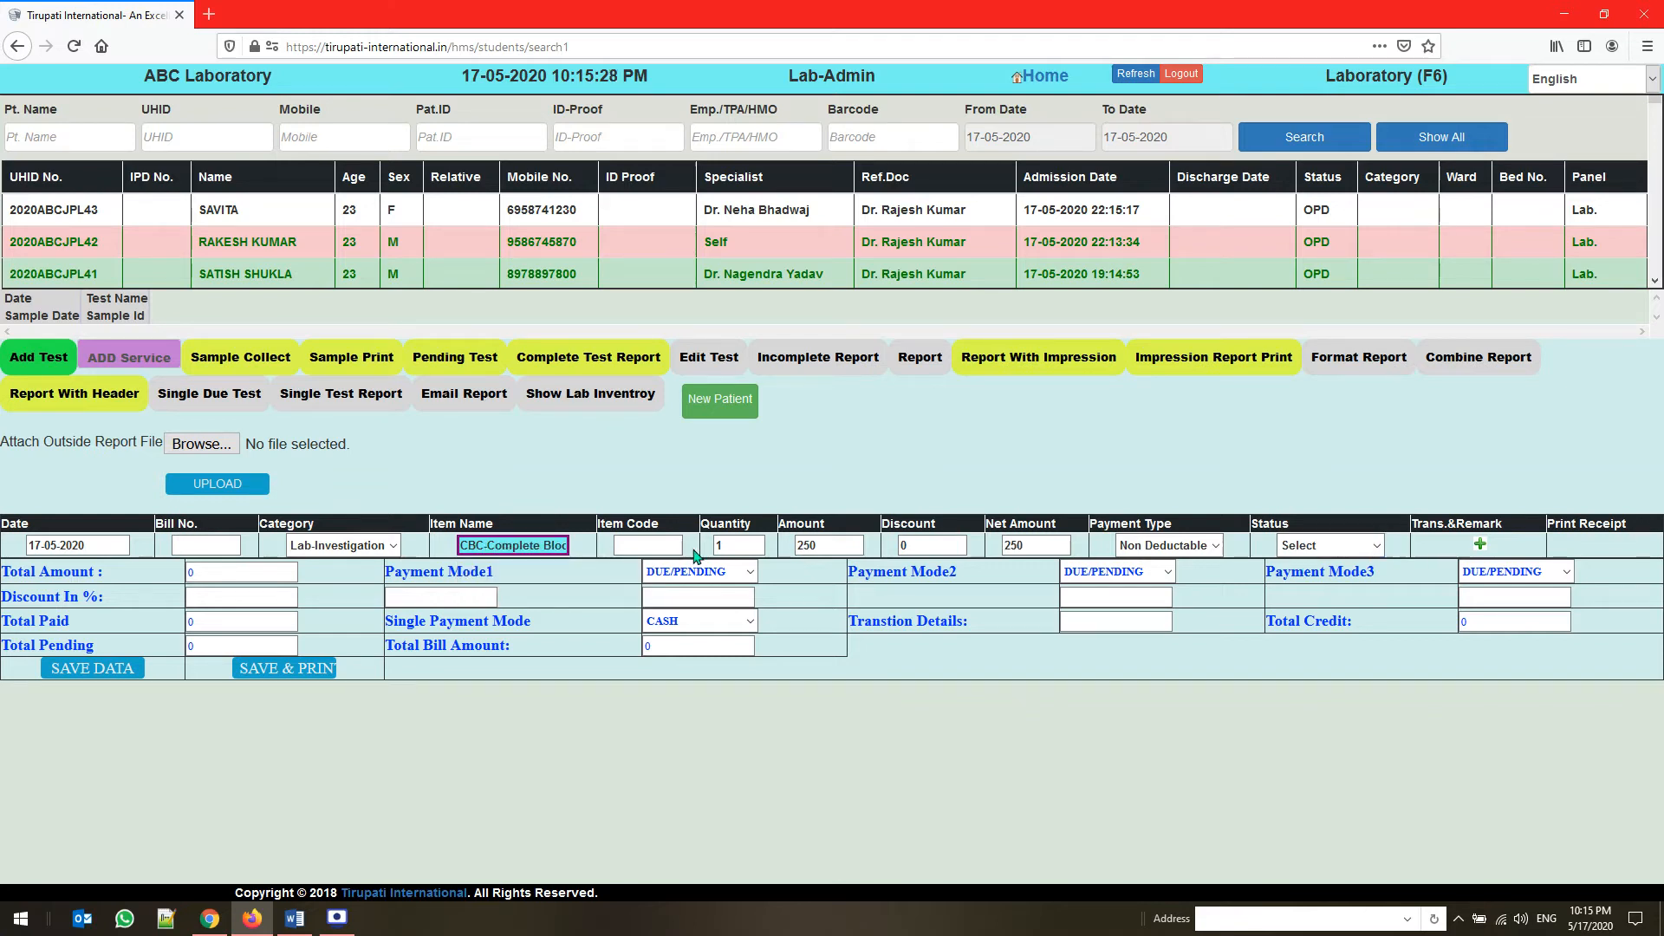
key("Tab")
key("Tab")
key("Tab")
key("Tab")
key("Tab")
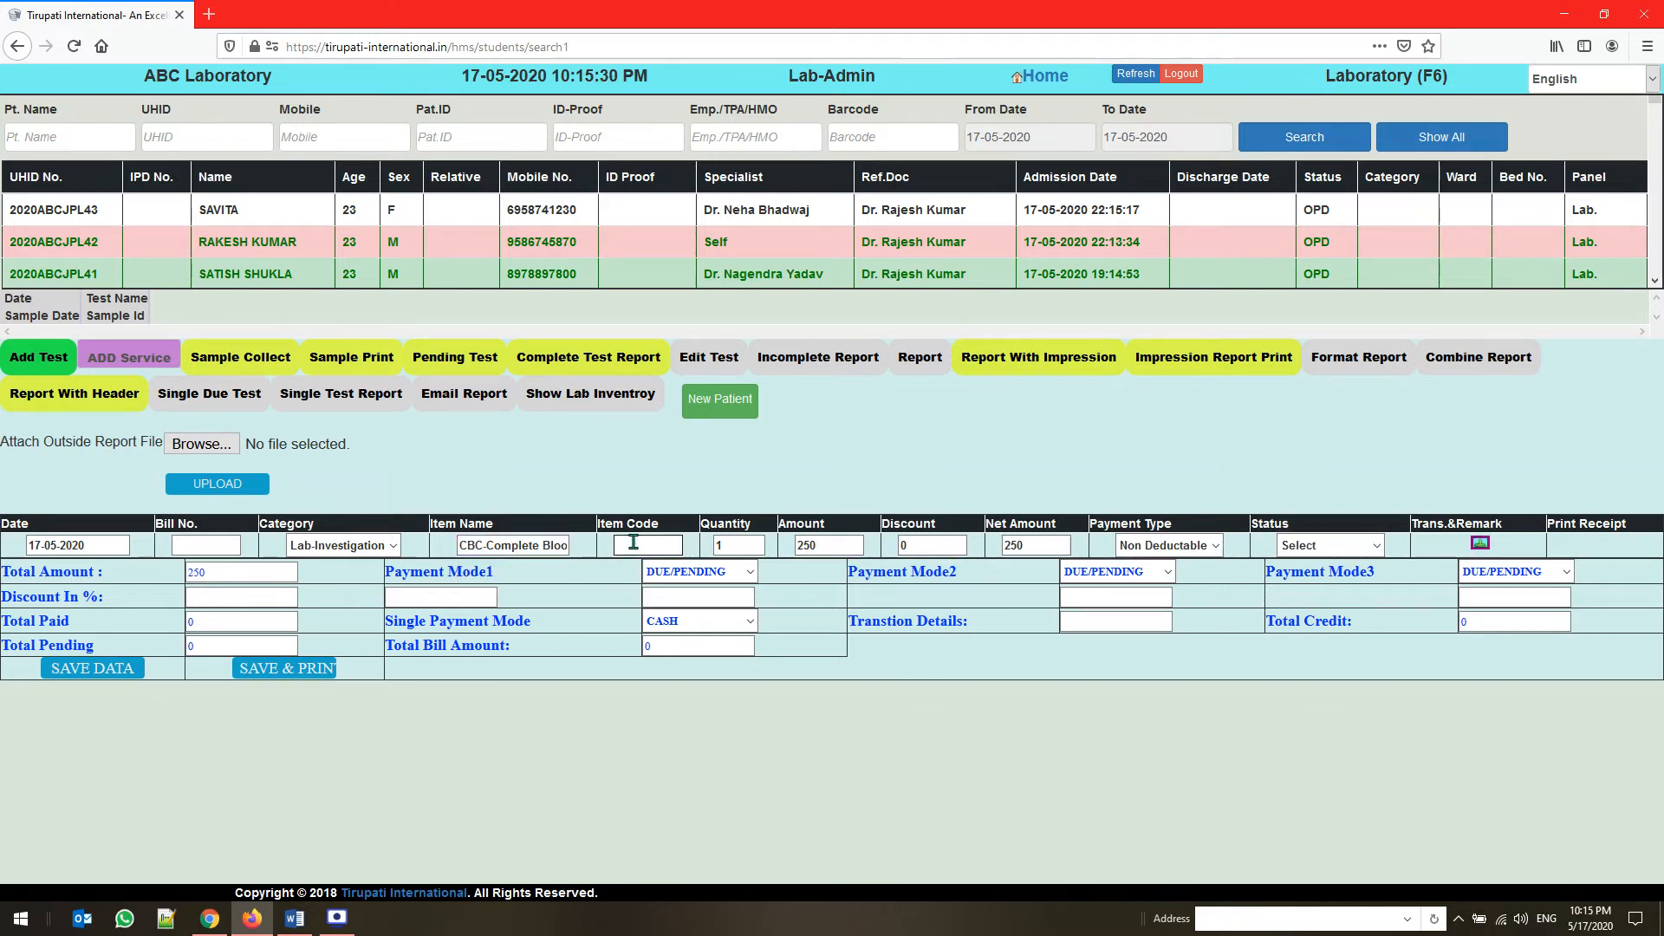
Add a second billing row for the Lipid Profile test
key("Return")
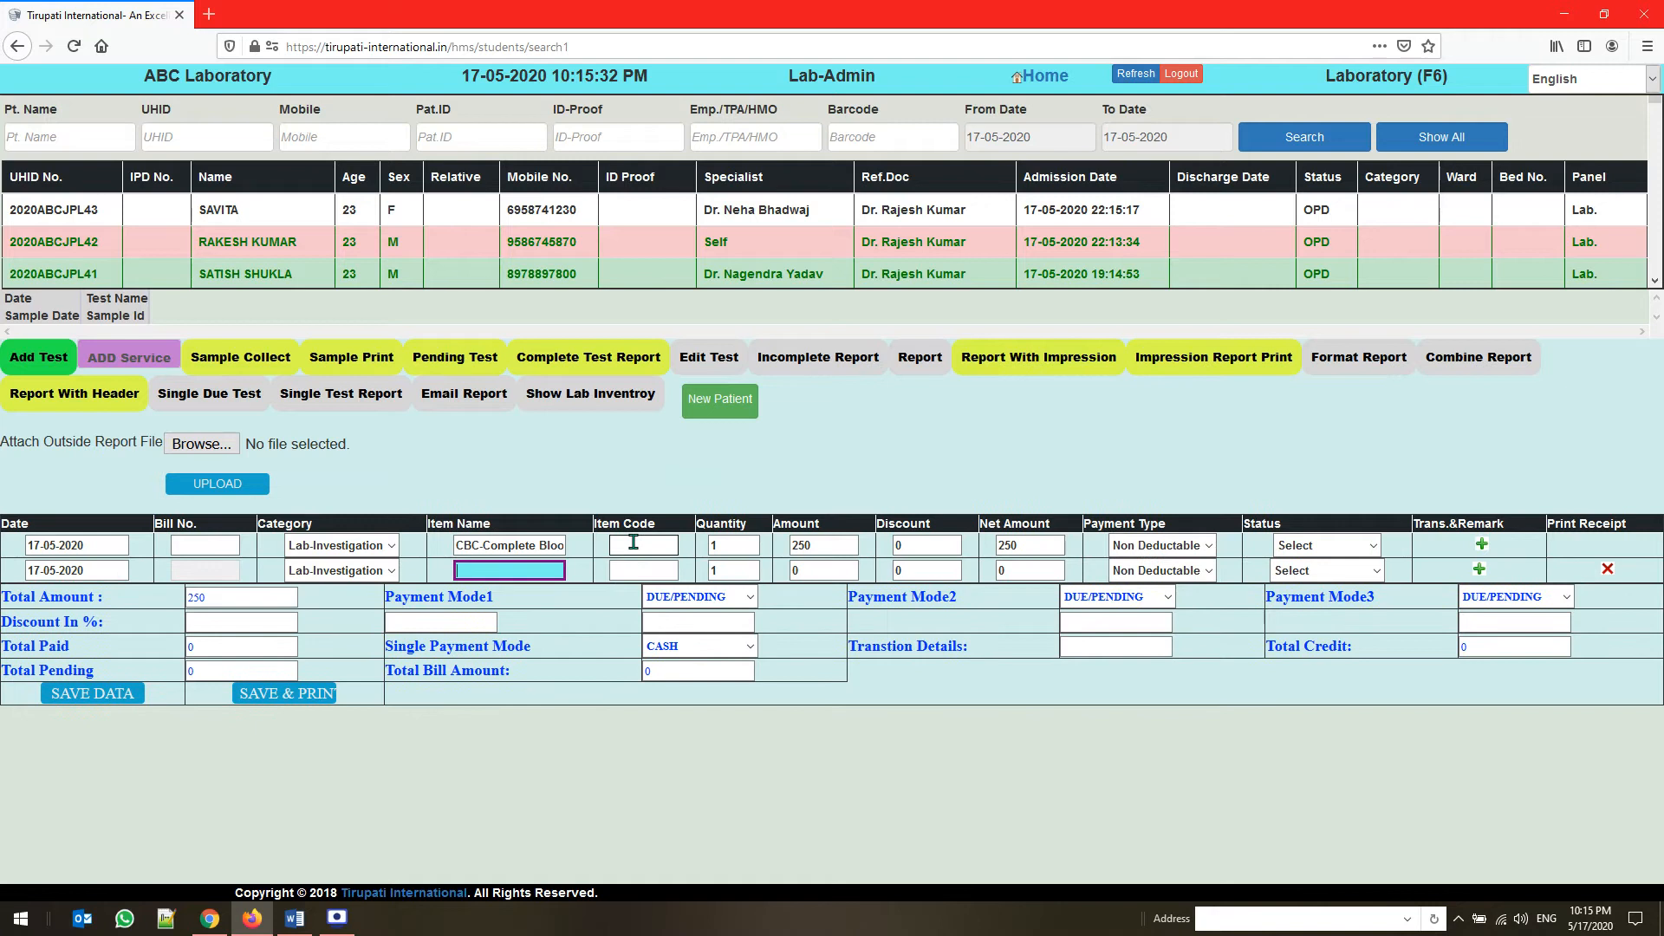
type("LIPI")
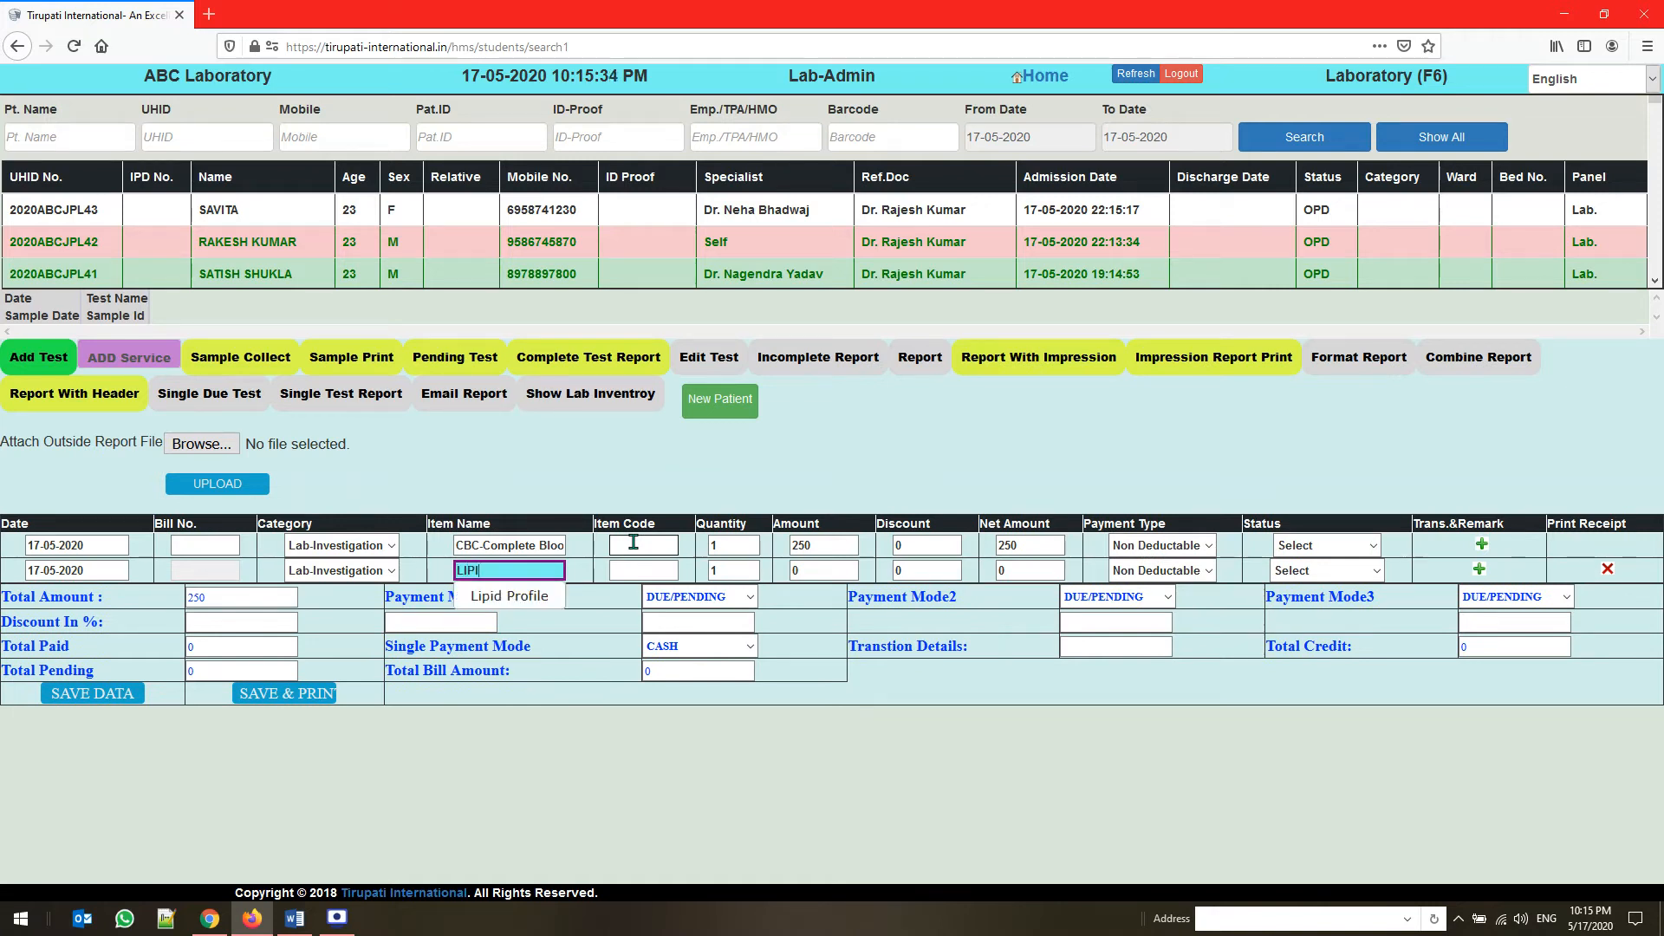
key("Down")
key("Return")
key("Tab")
key("Tab")
key("Tab")
key("Tab")
key("Tab")
key("Tab")
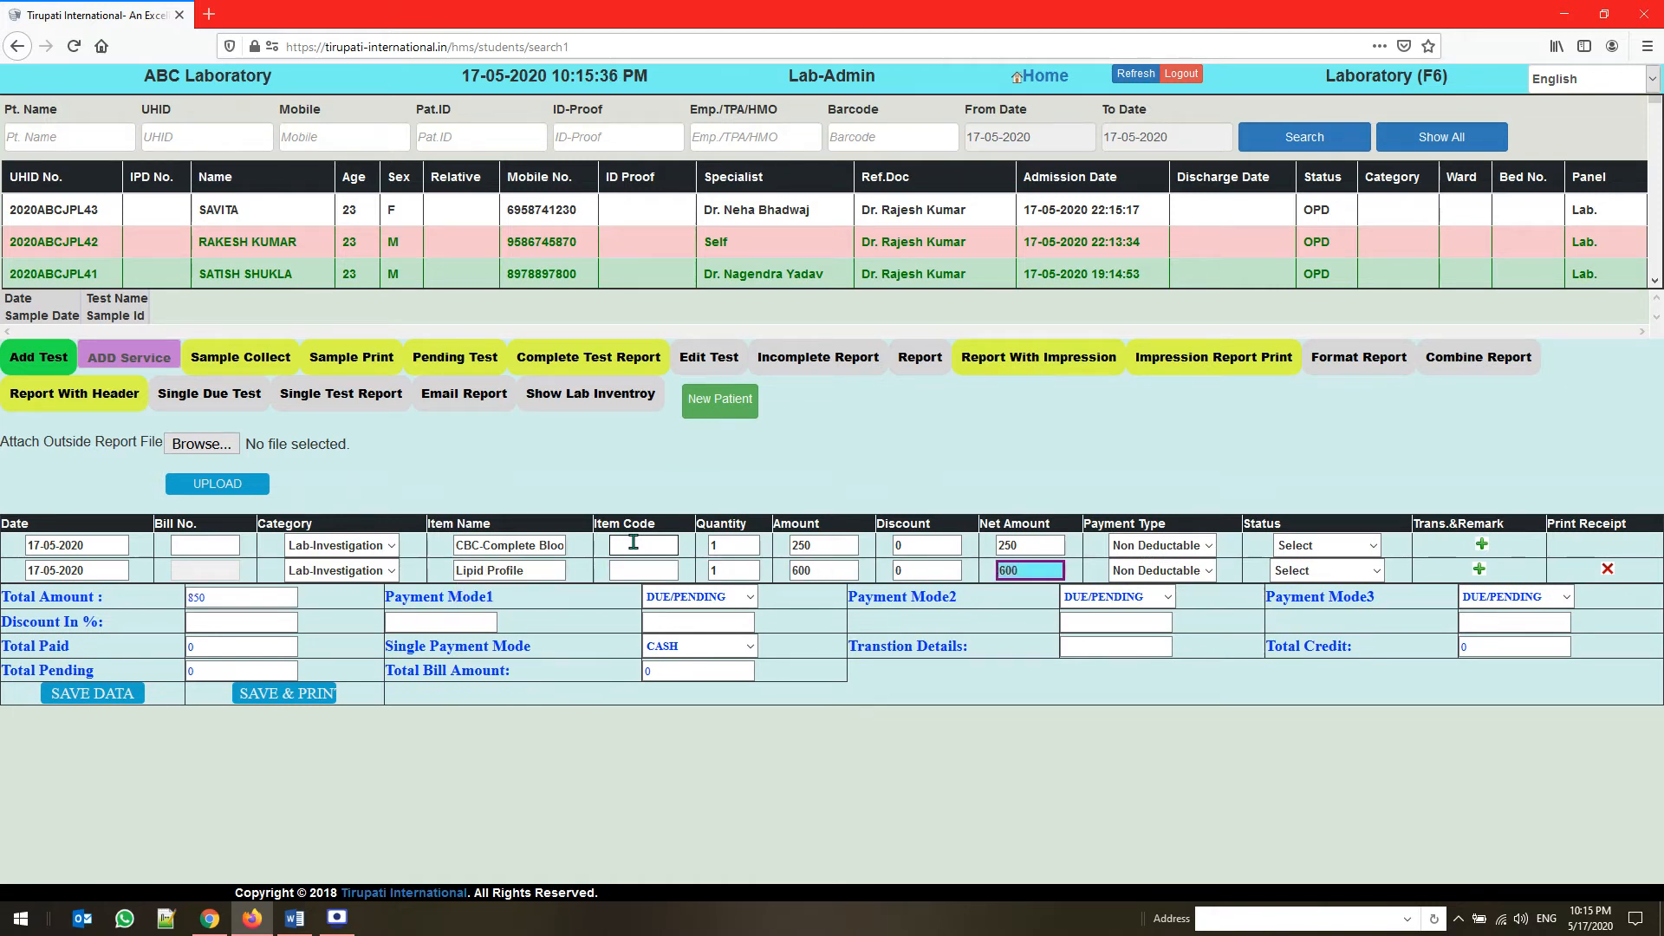
Add a third billing row for the Urine Pregnancy Test
key("Return")
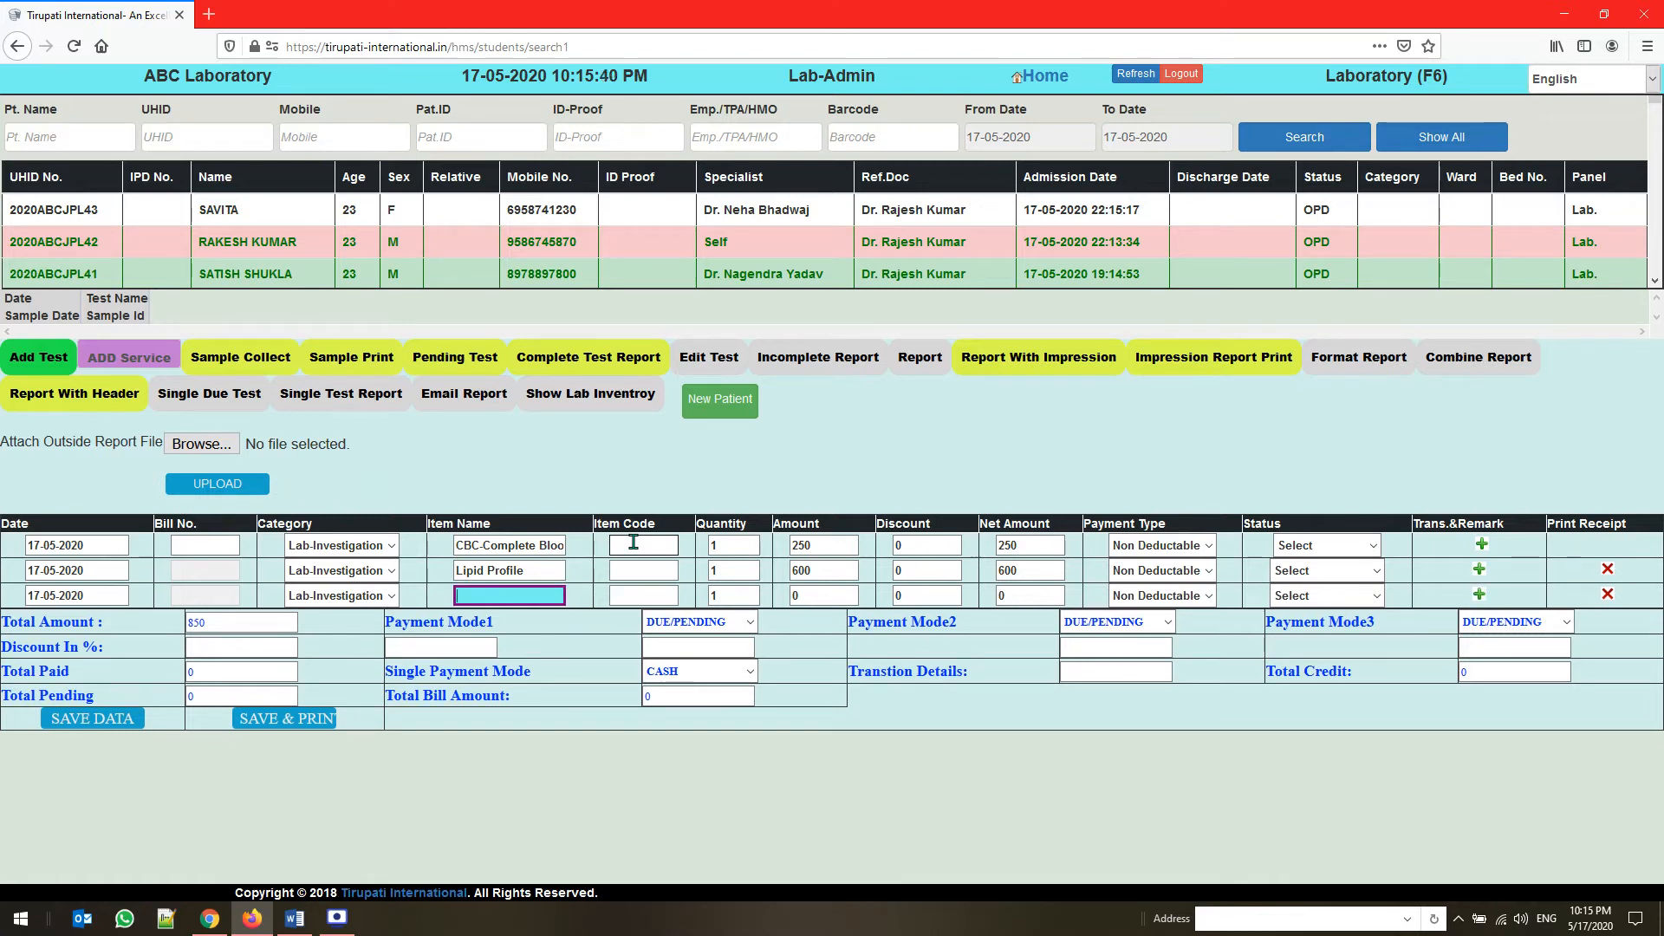
type("URIN")
key("Down")
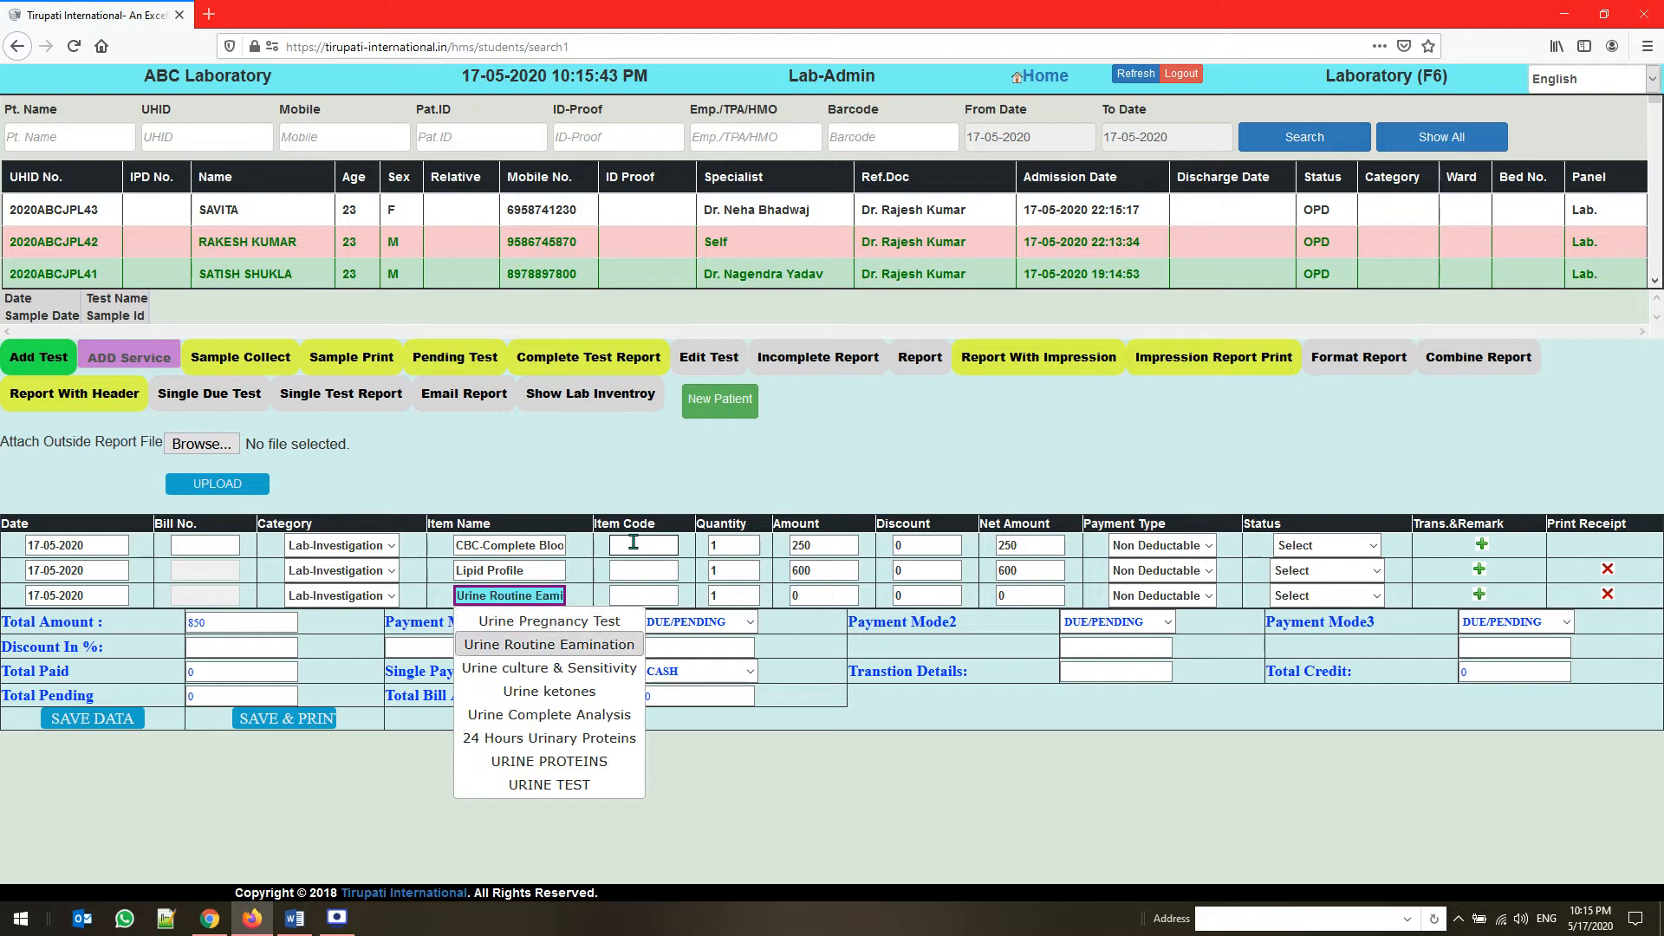
key("Return")
key("Tab")
key("Tab")
key("Tab")
key("Tab")
key("Tab")
key("Tab")
key("Tab")
key("Tab")
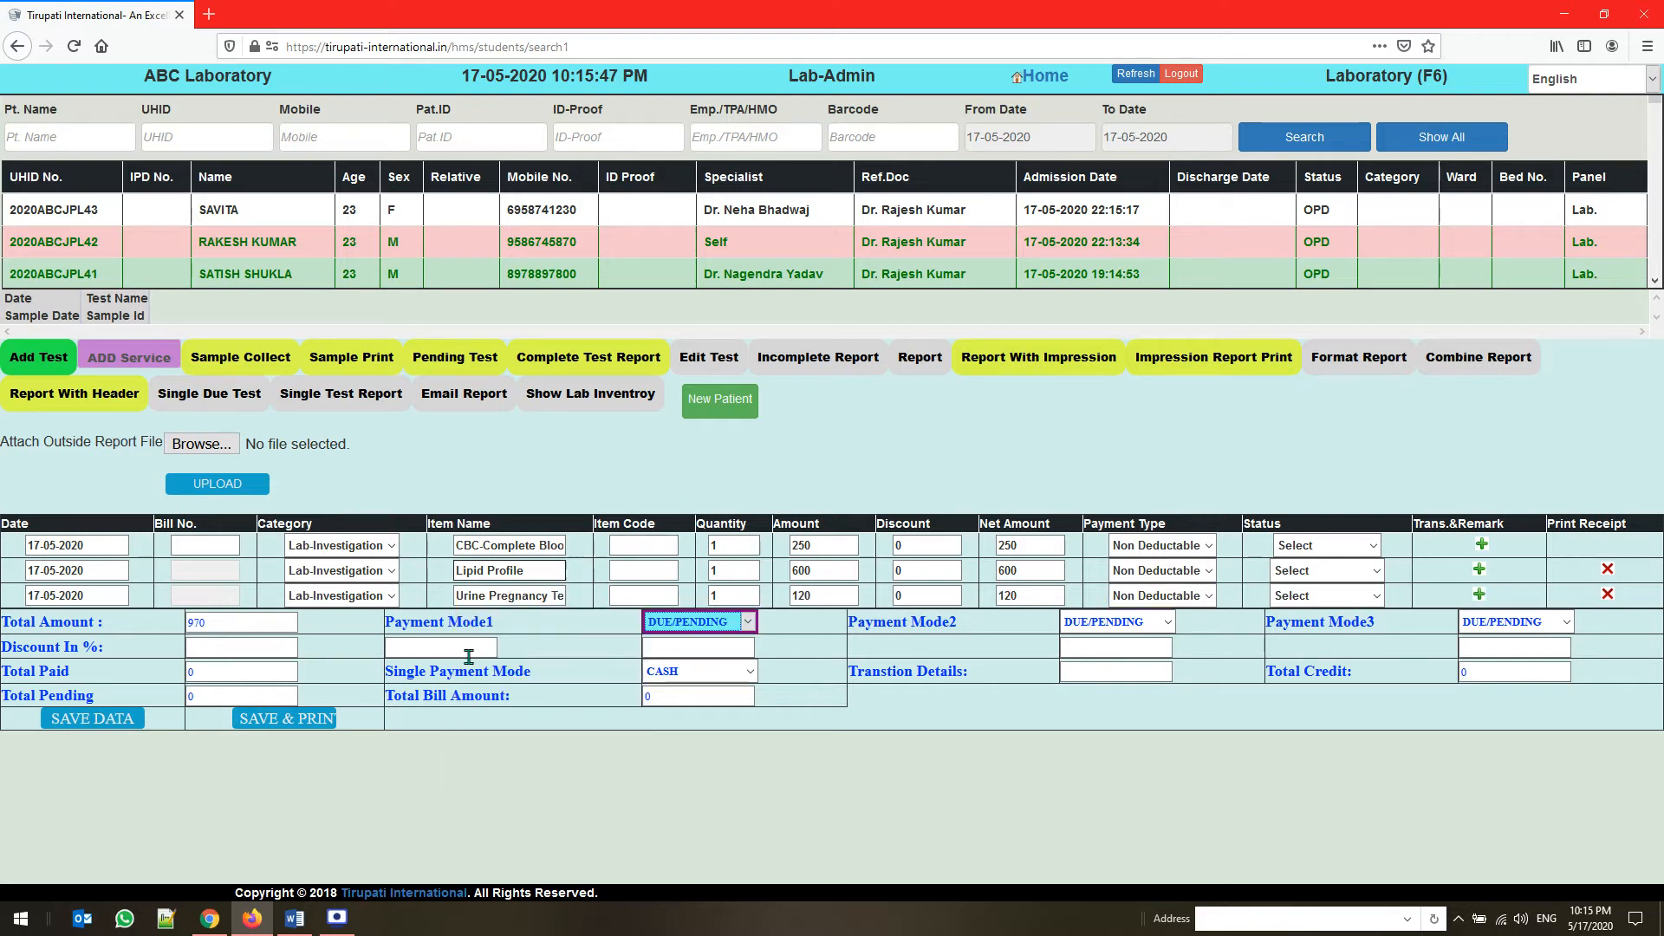
Add a fourth billing row for the RFT- Renal Function Test
left_click(1481, 595)
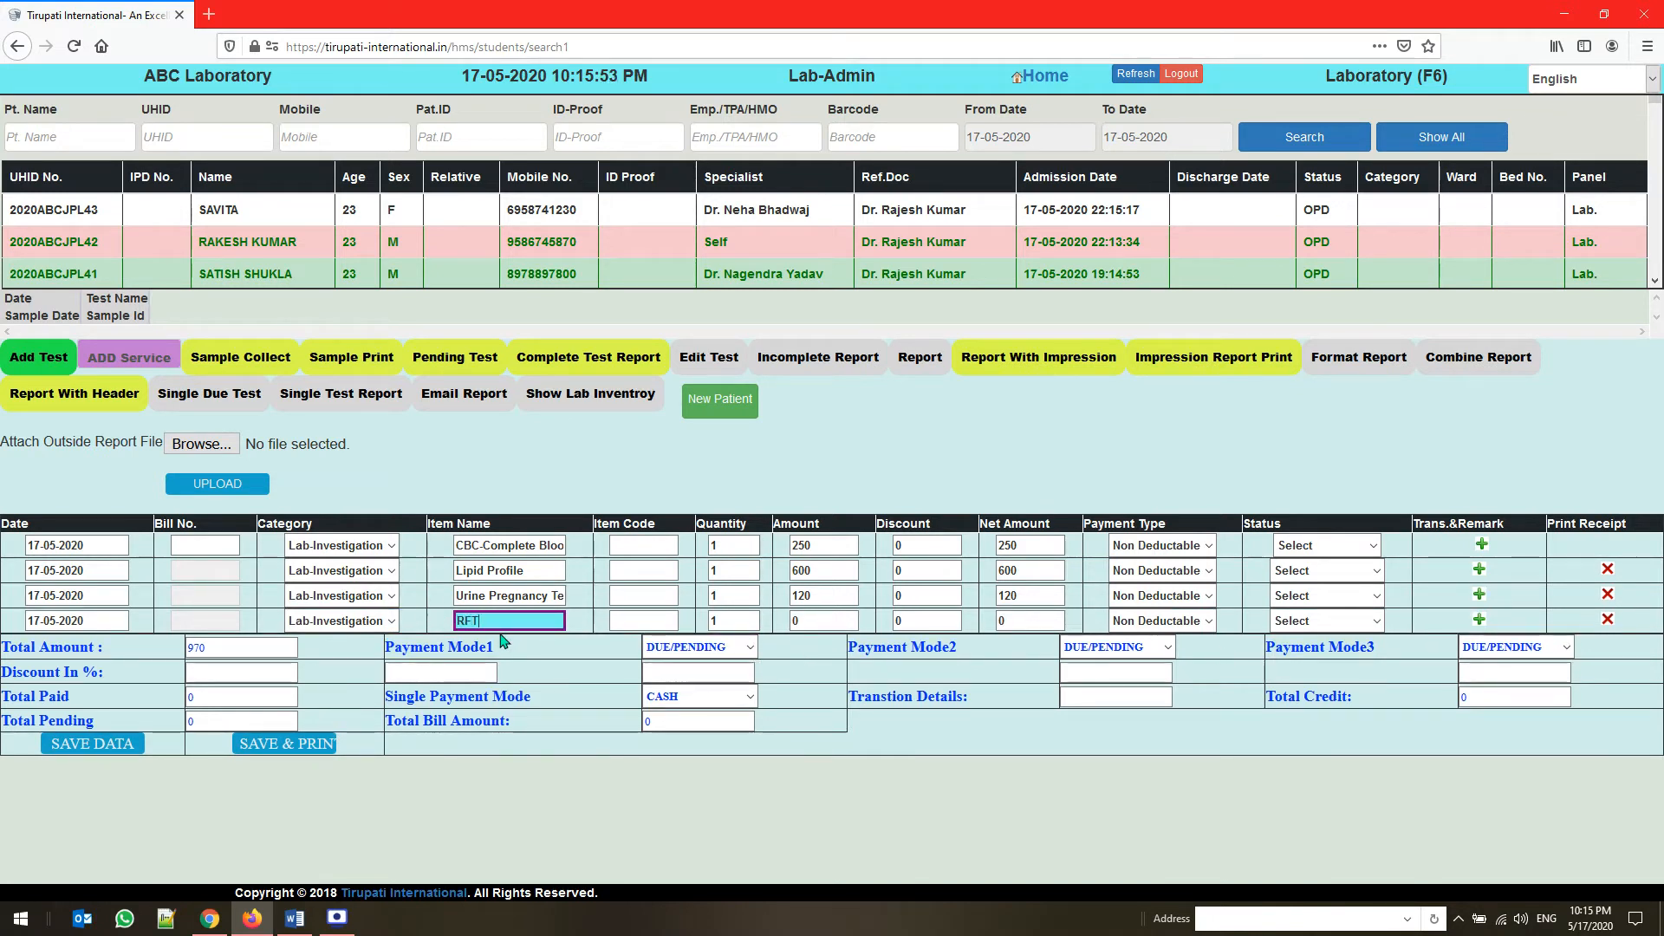
type("RFT")
left_click(525, 651)
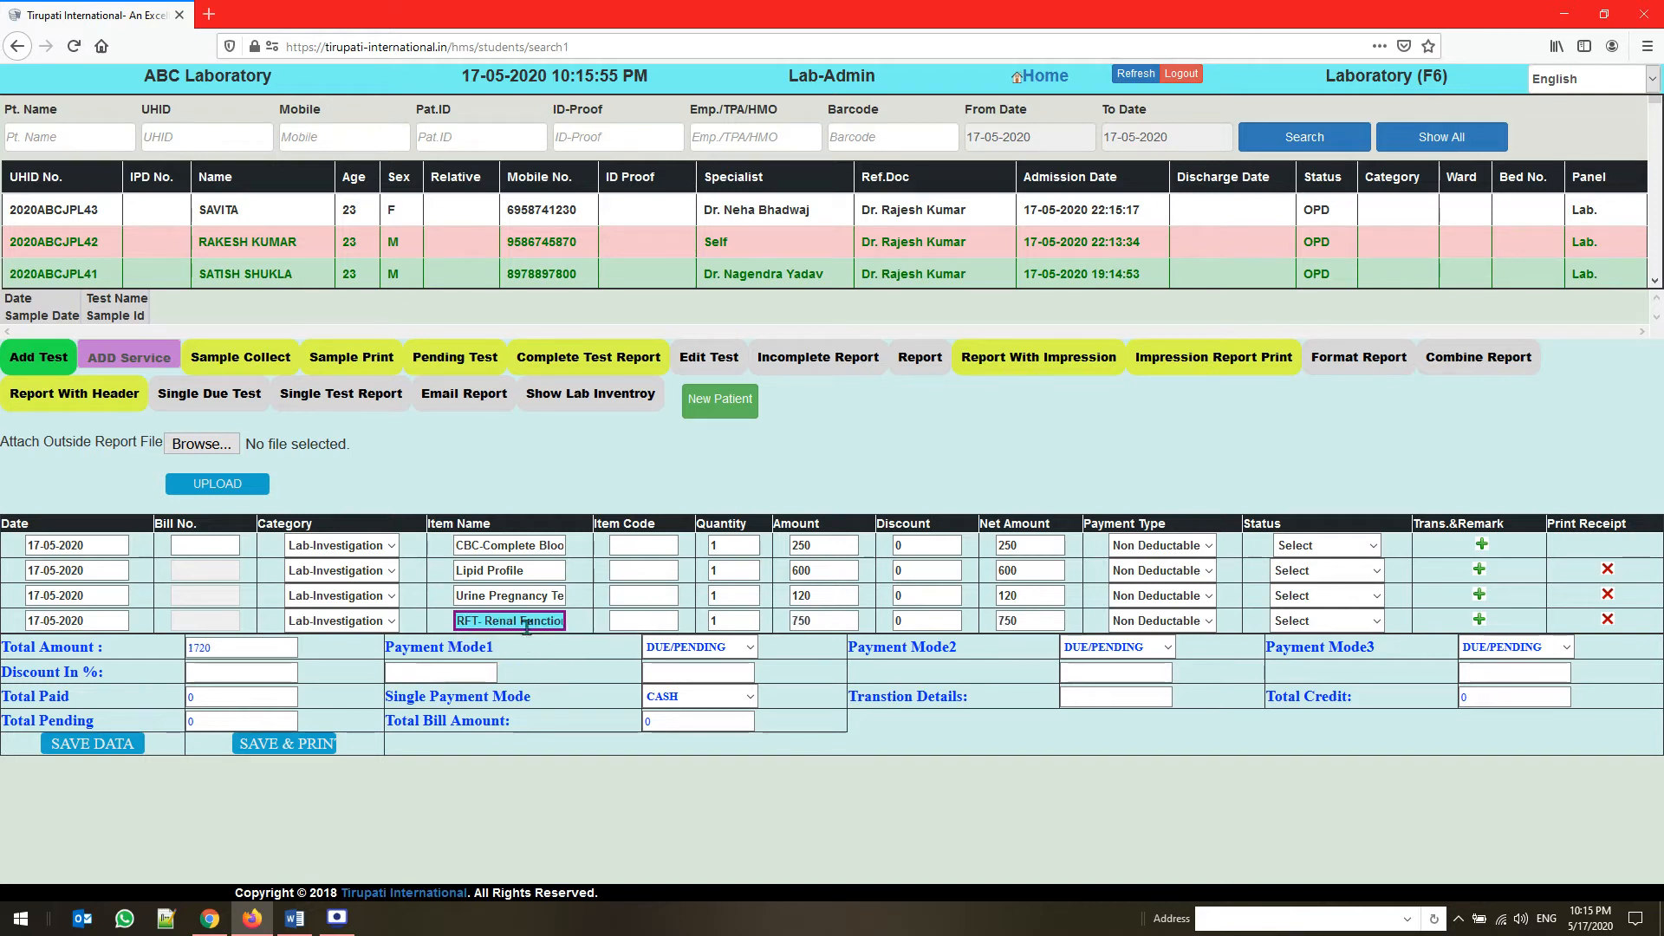
Keep CASH as the single payment mode, save the bill with its receipt, and close the receipt
left_click(685, 699)
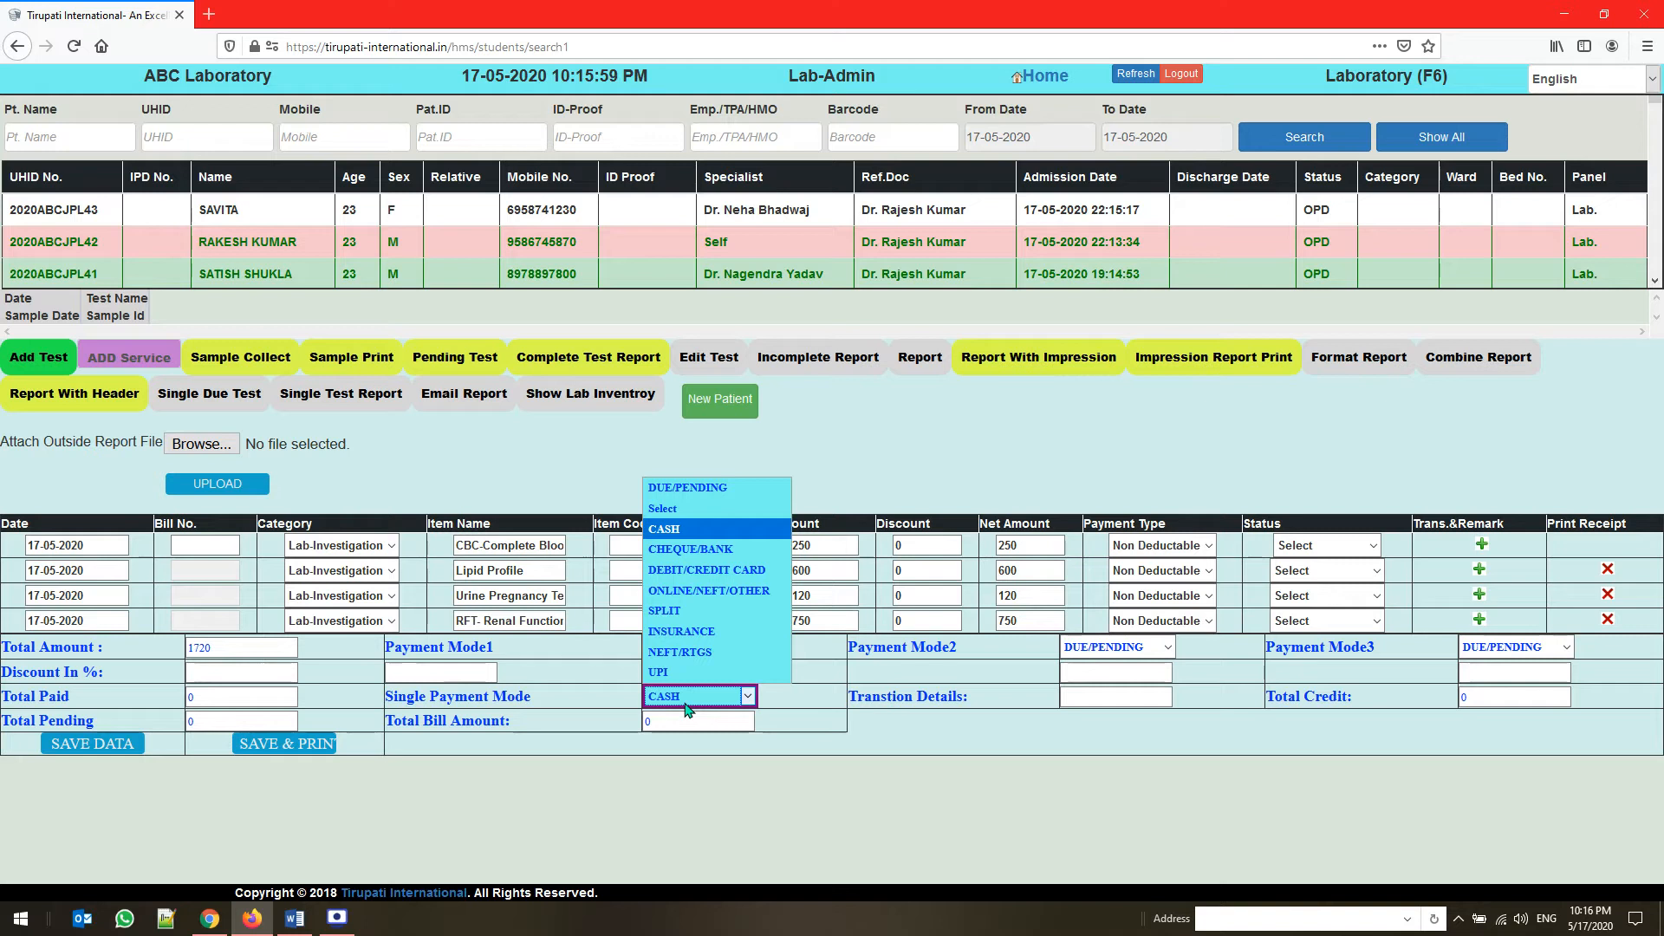
left_click(688, 699)
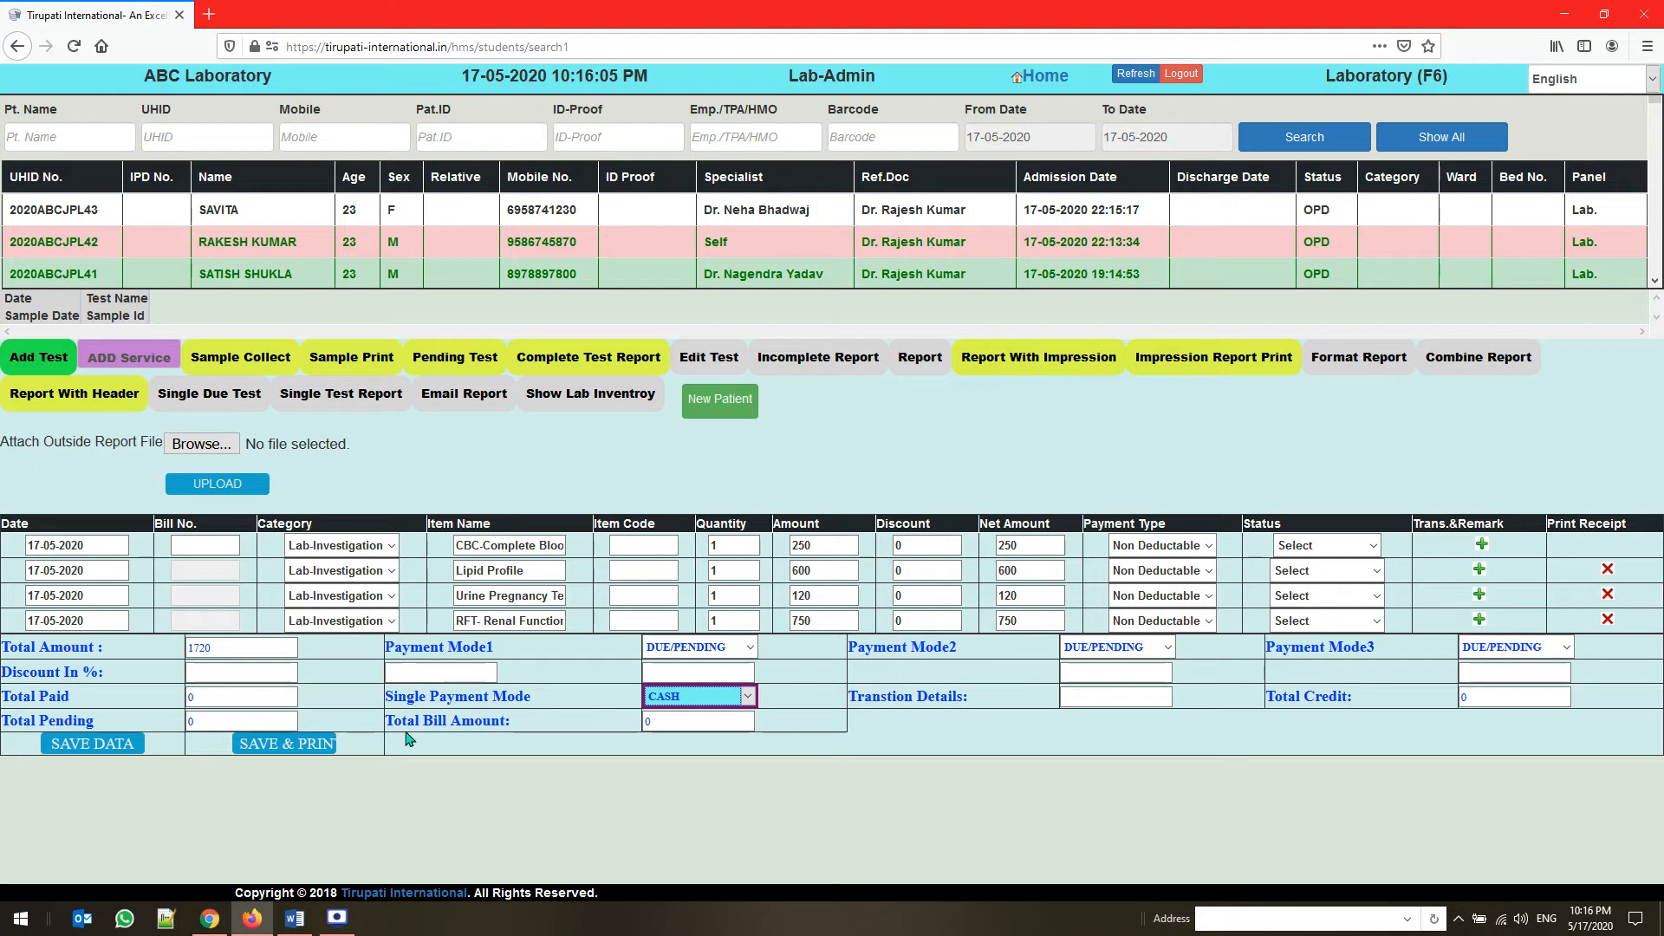
left_click(286, 747)
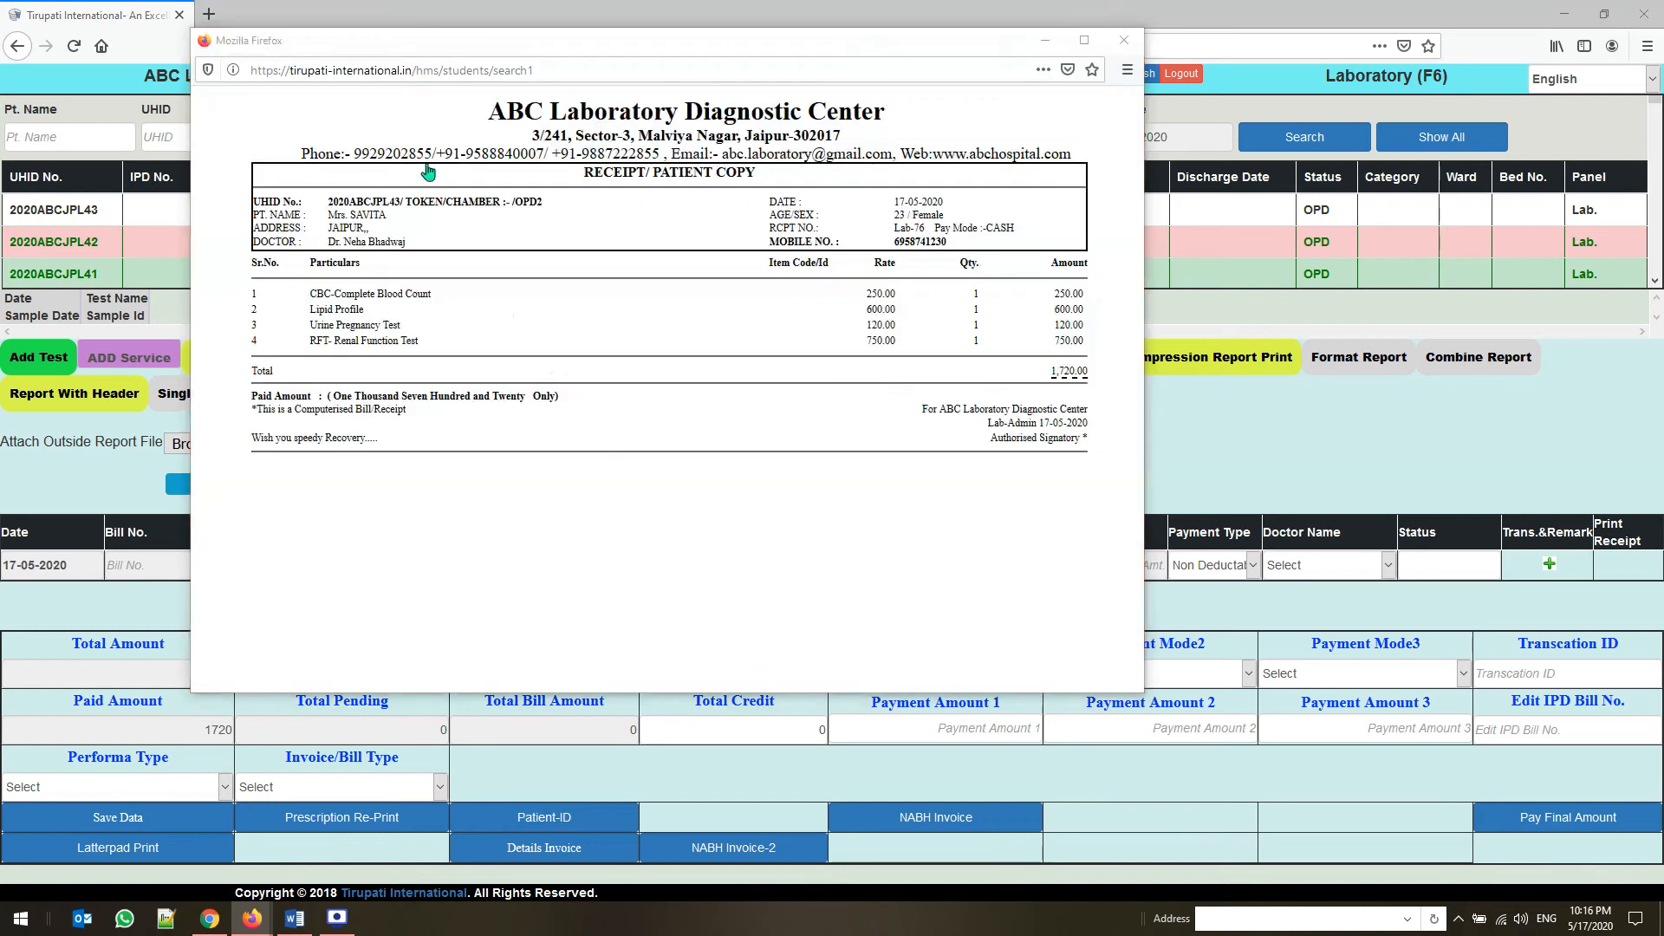
left_click(555, 403)
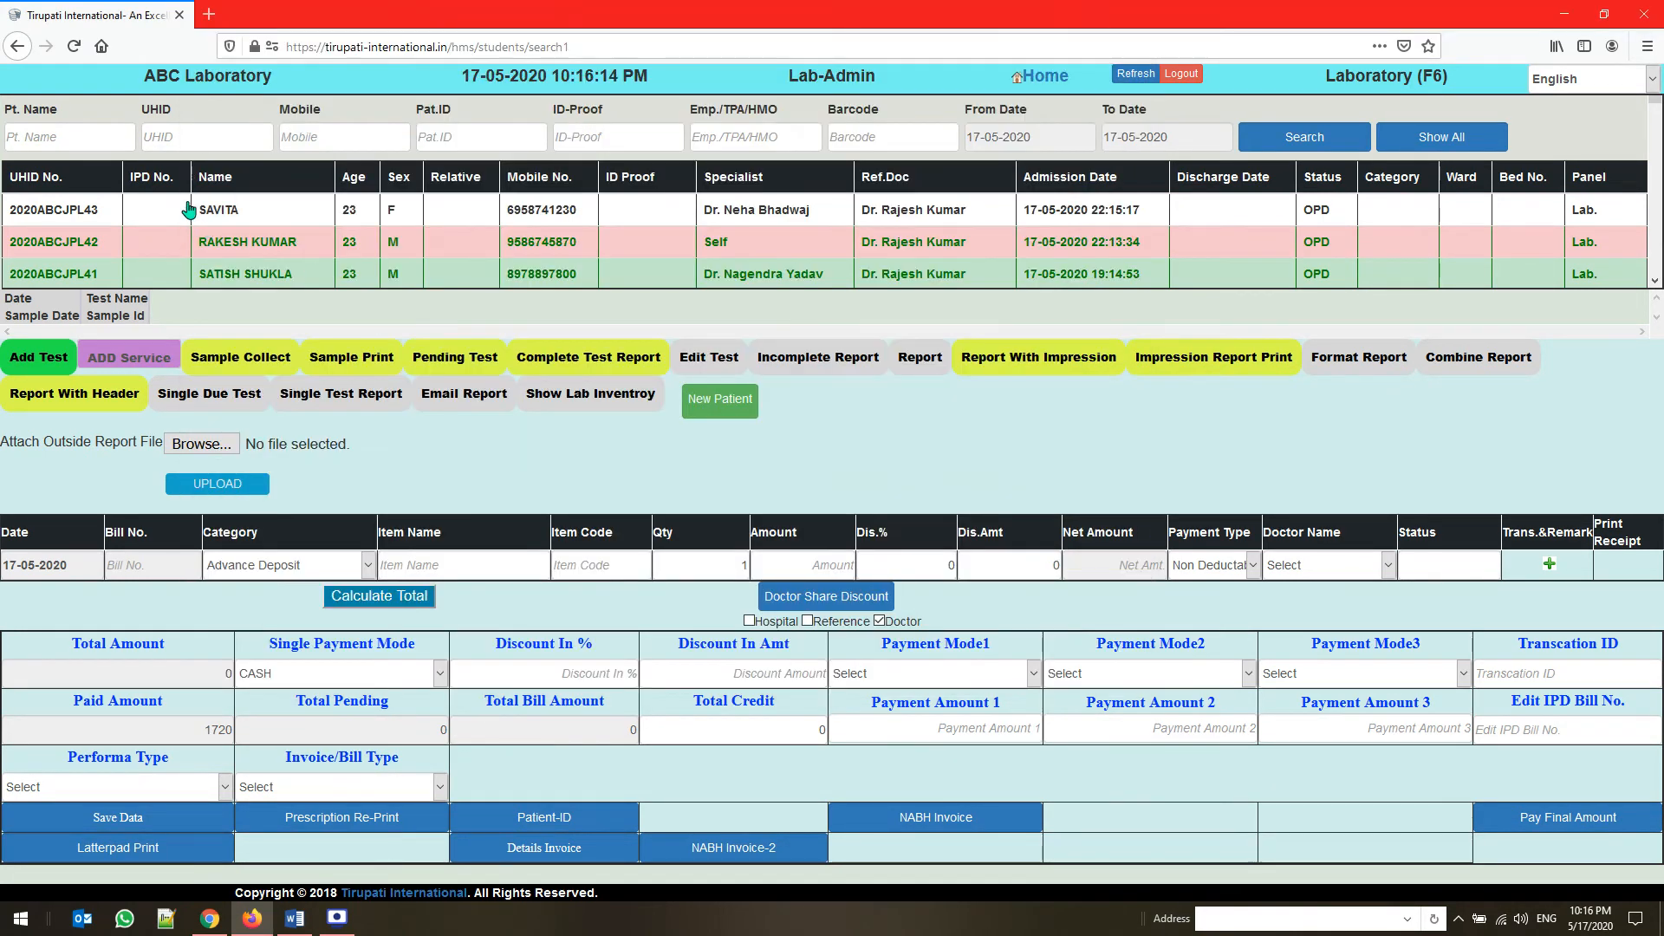
Select the CBC-Complete Blood Count in the newly billed patient's test list and reload the laboratory page
left_click(190, 209)
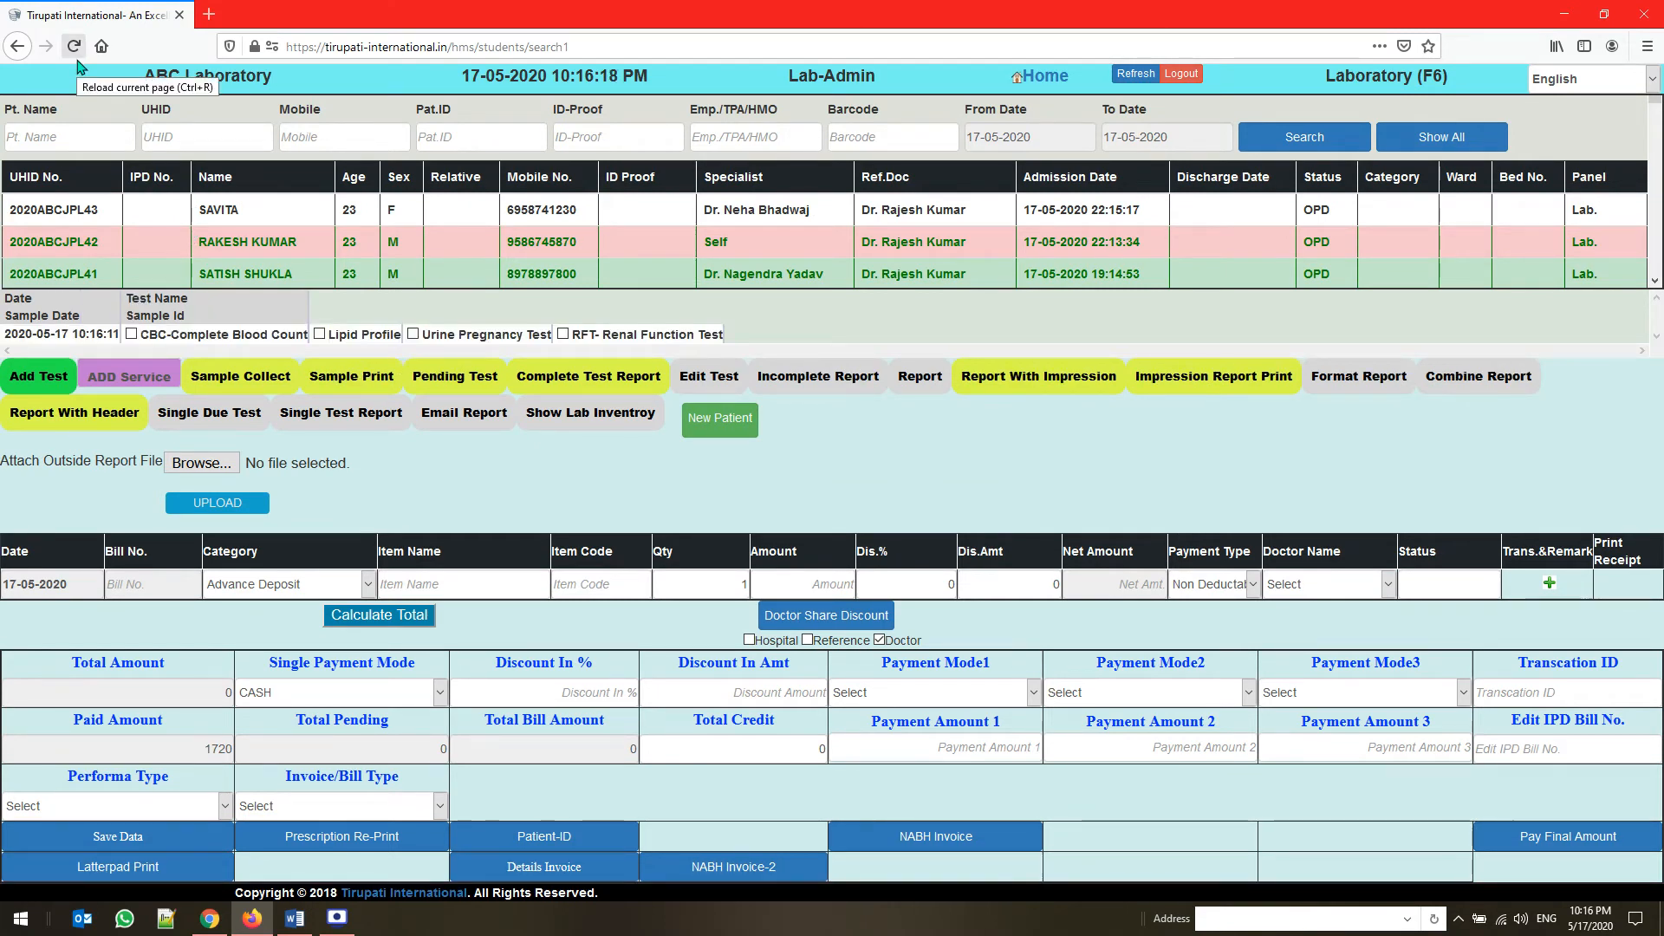
left_click(230, 338)
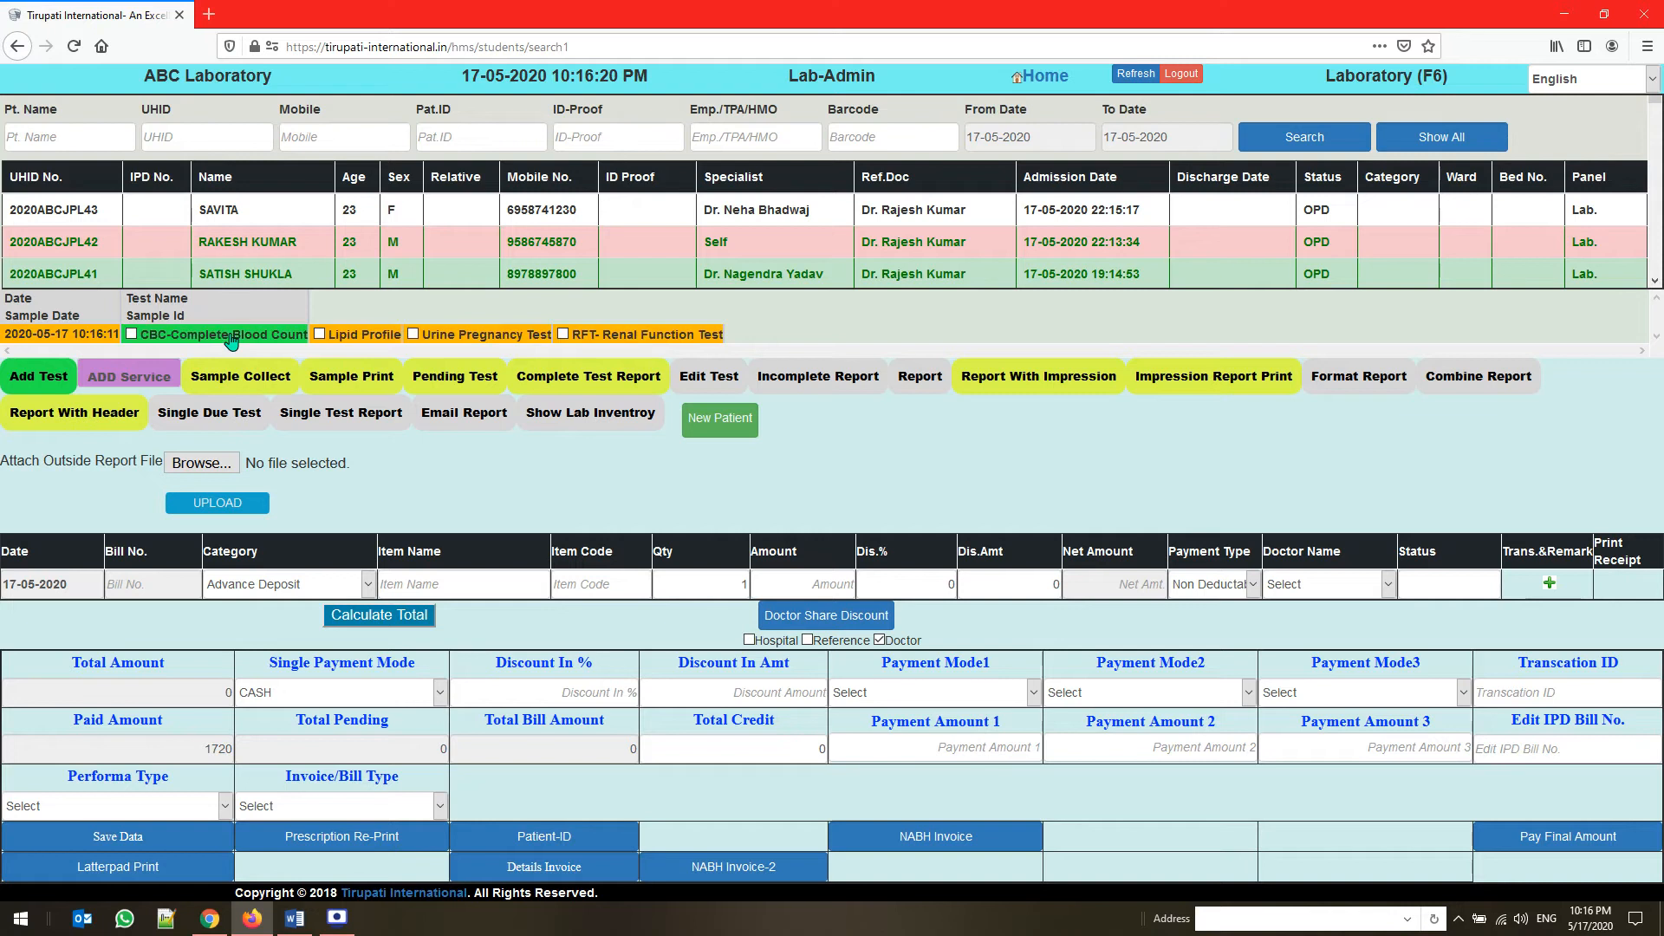
left_click(73, 45)
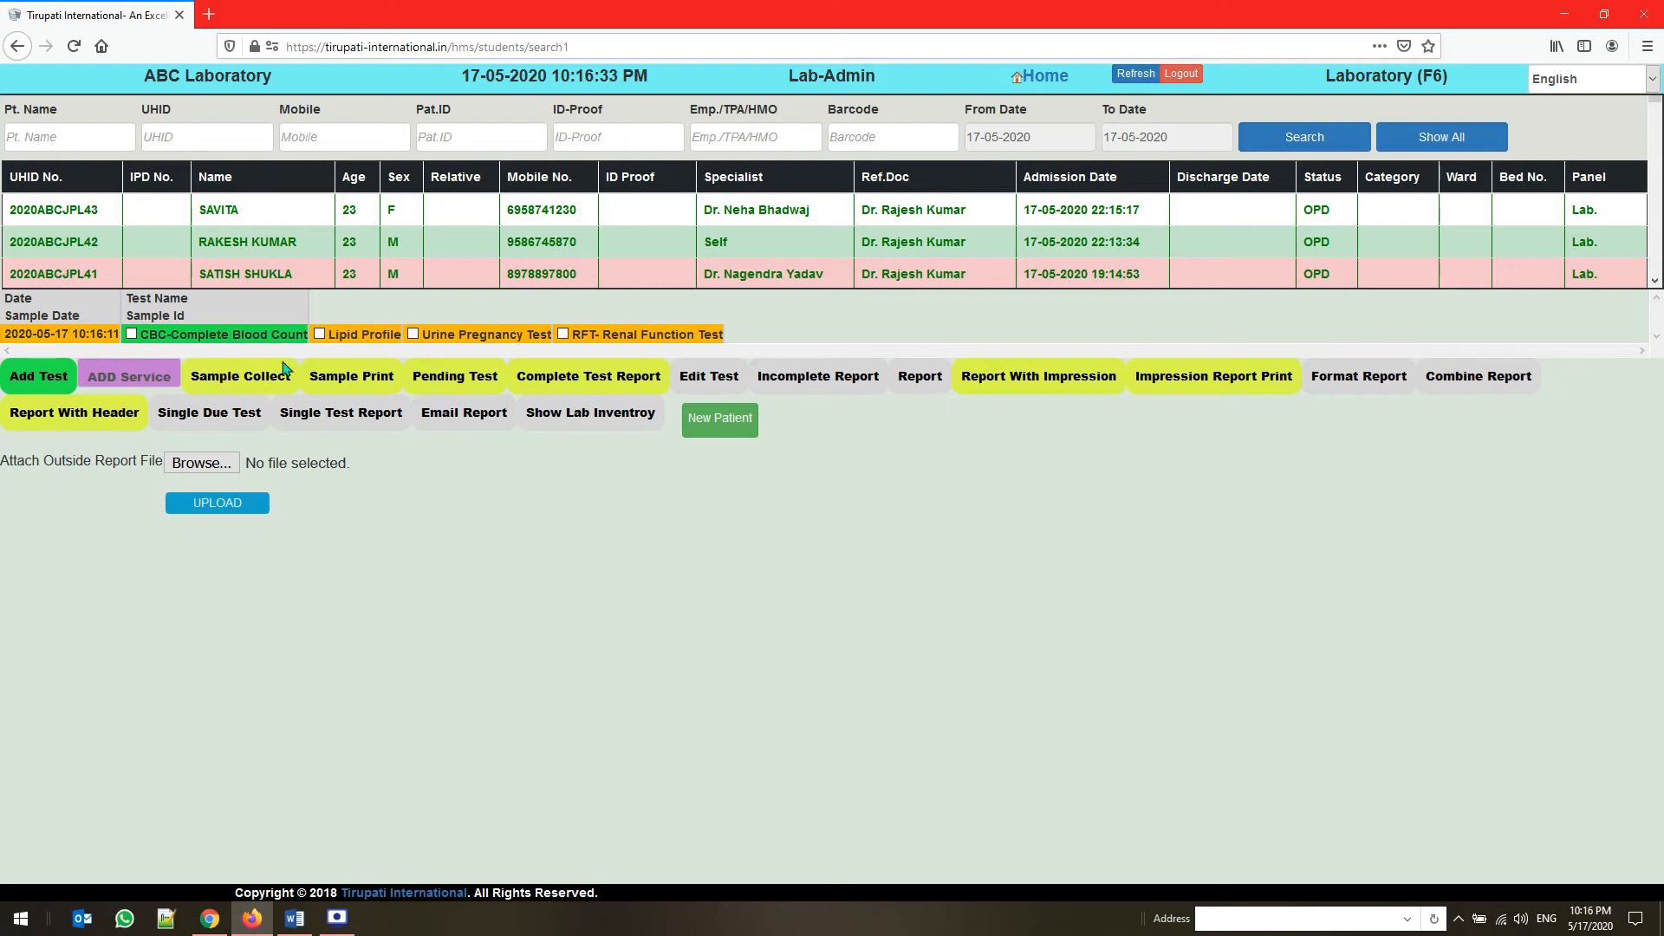
Submit a sample collection entry of type BLOOD with quantity 10 for the CBC test, and cancel printing its barcode label
left_click(252, 387)
left_click(411, 609)
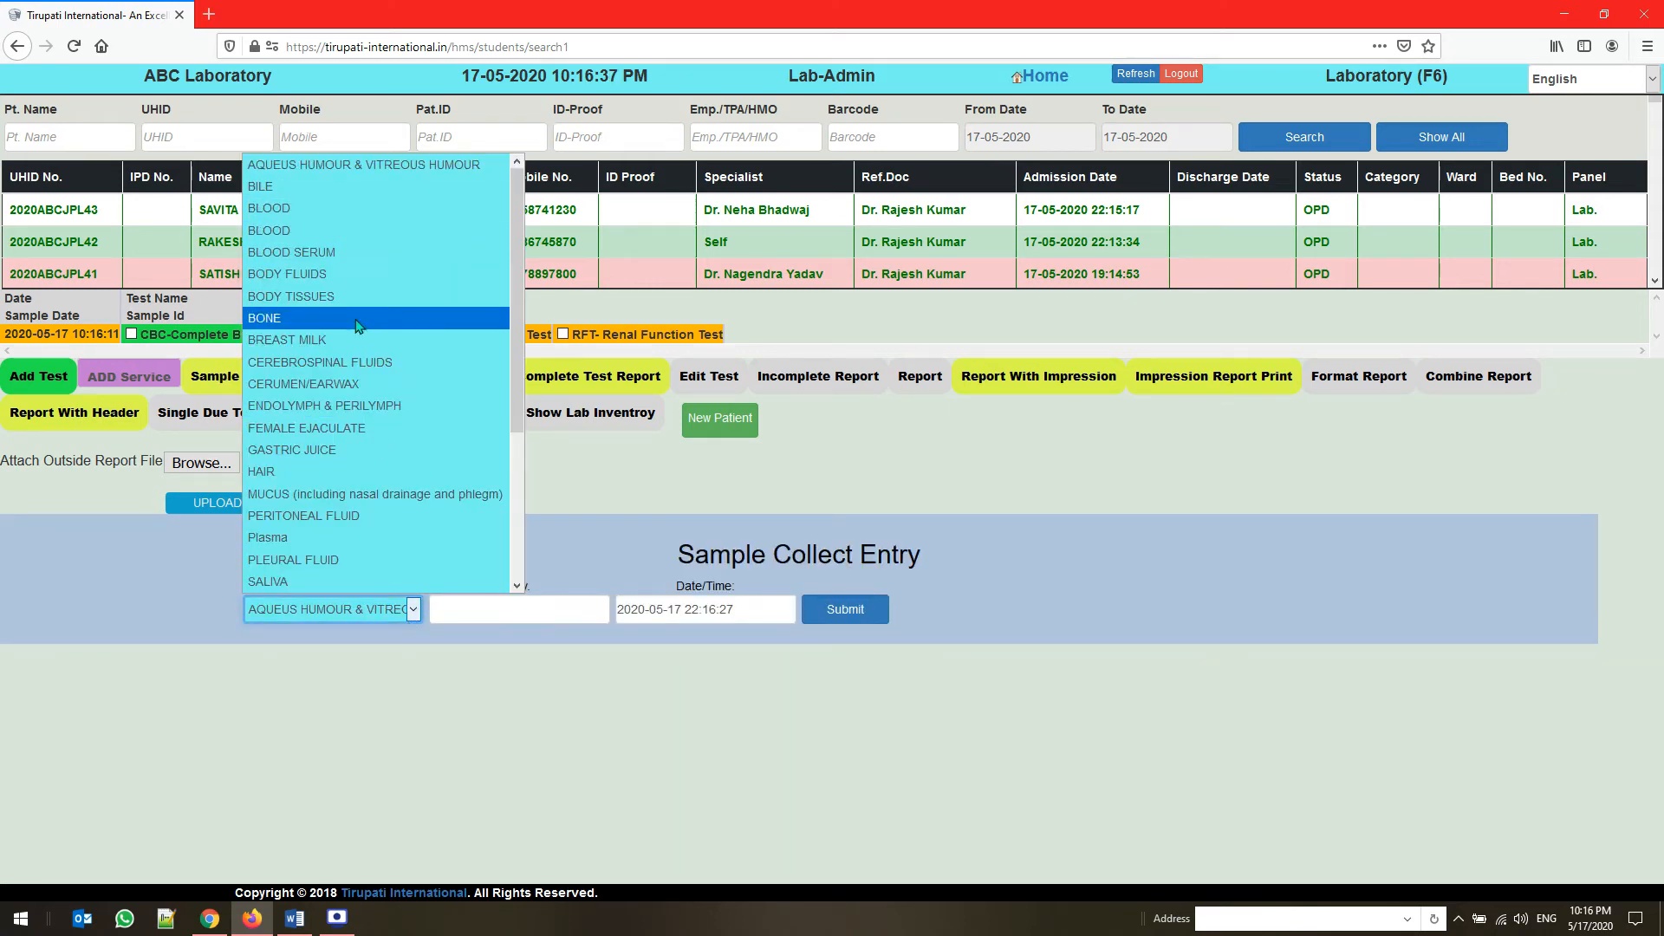
left_click(366, 209)
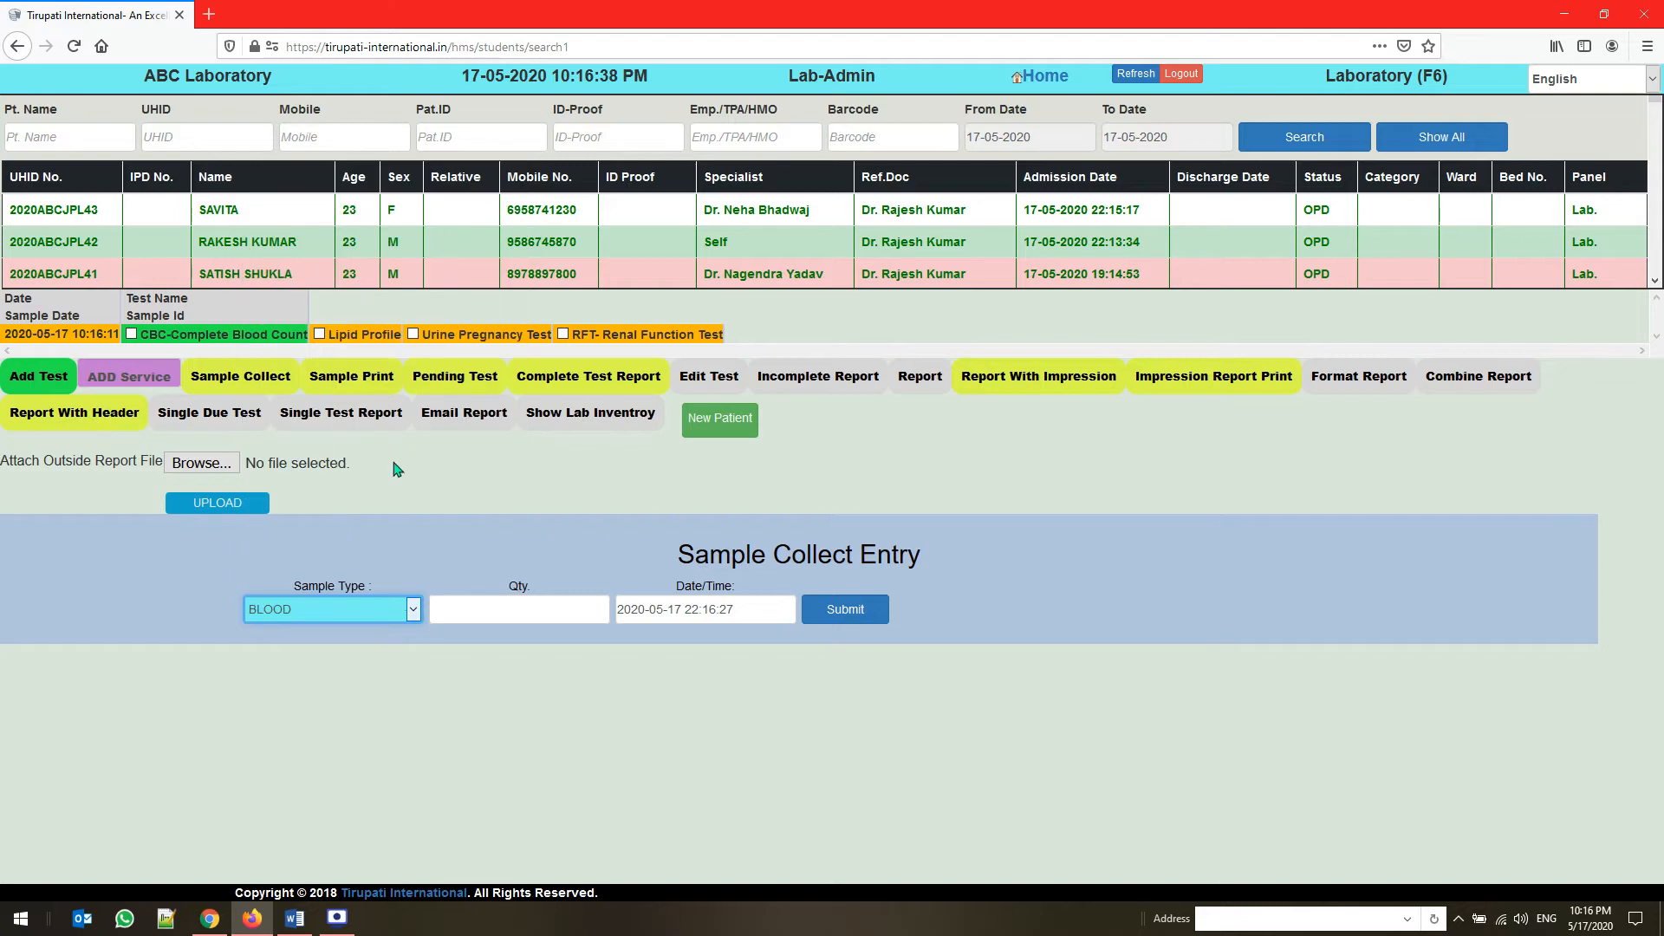
left_click(469, 607)
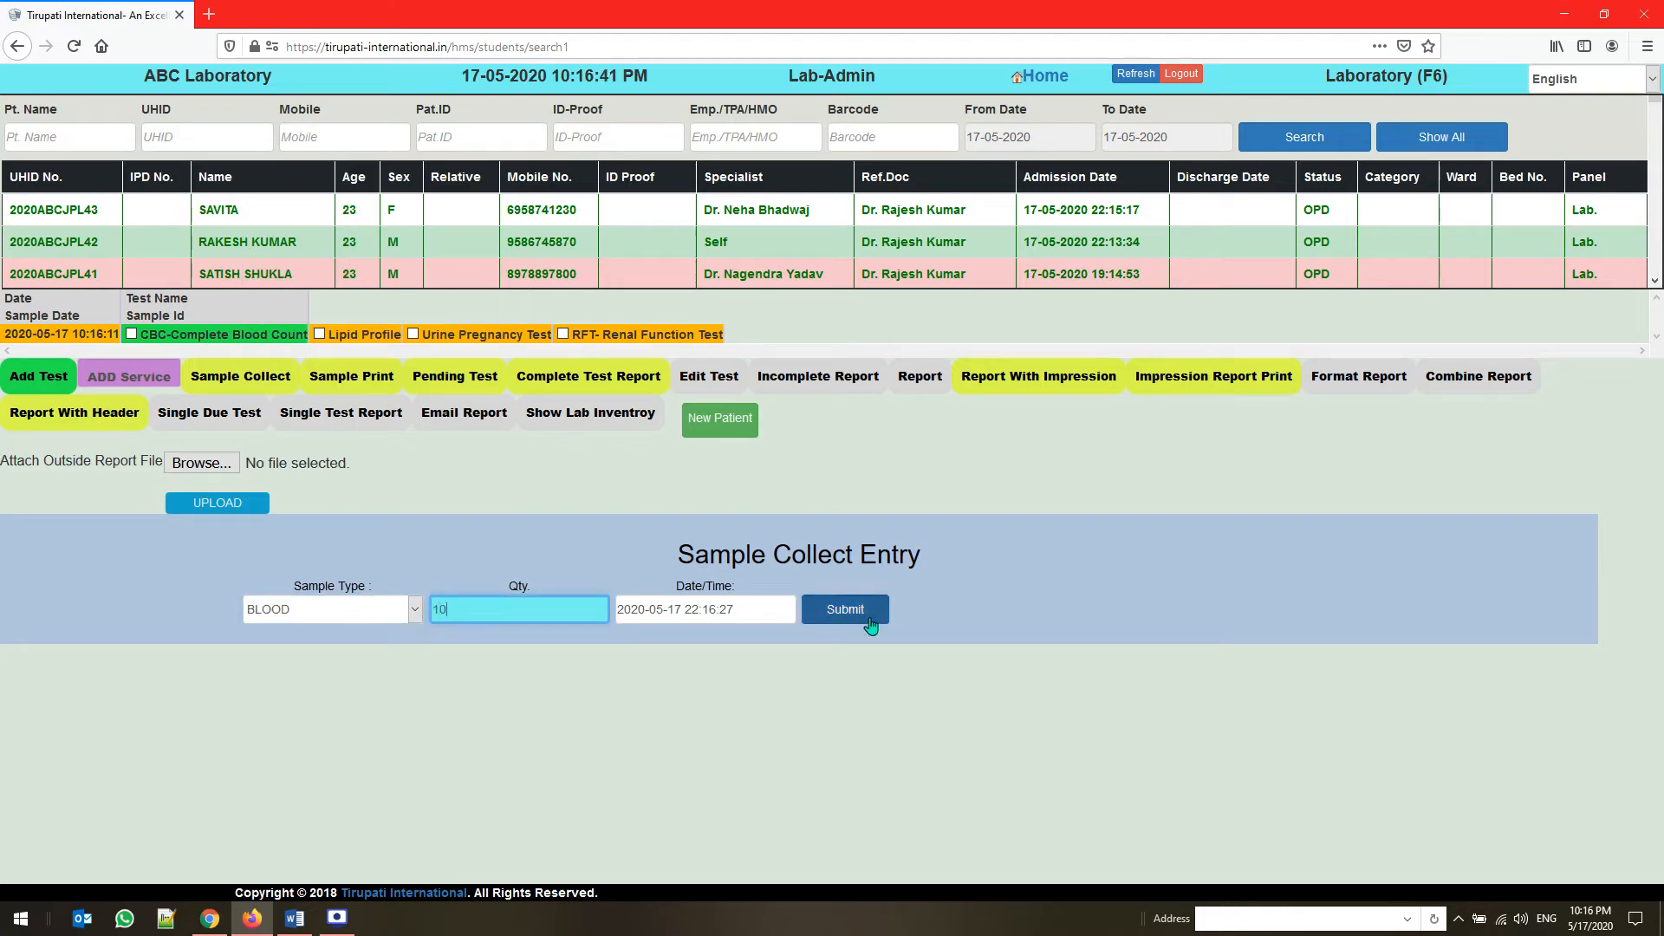
left_click(820, 617)
left_click(882, 400)
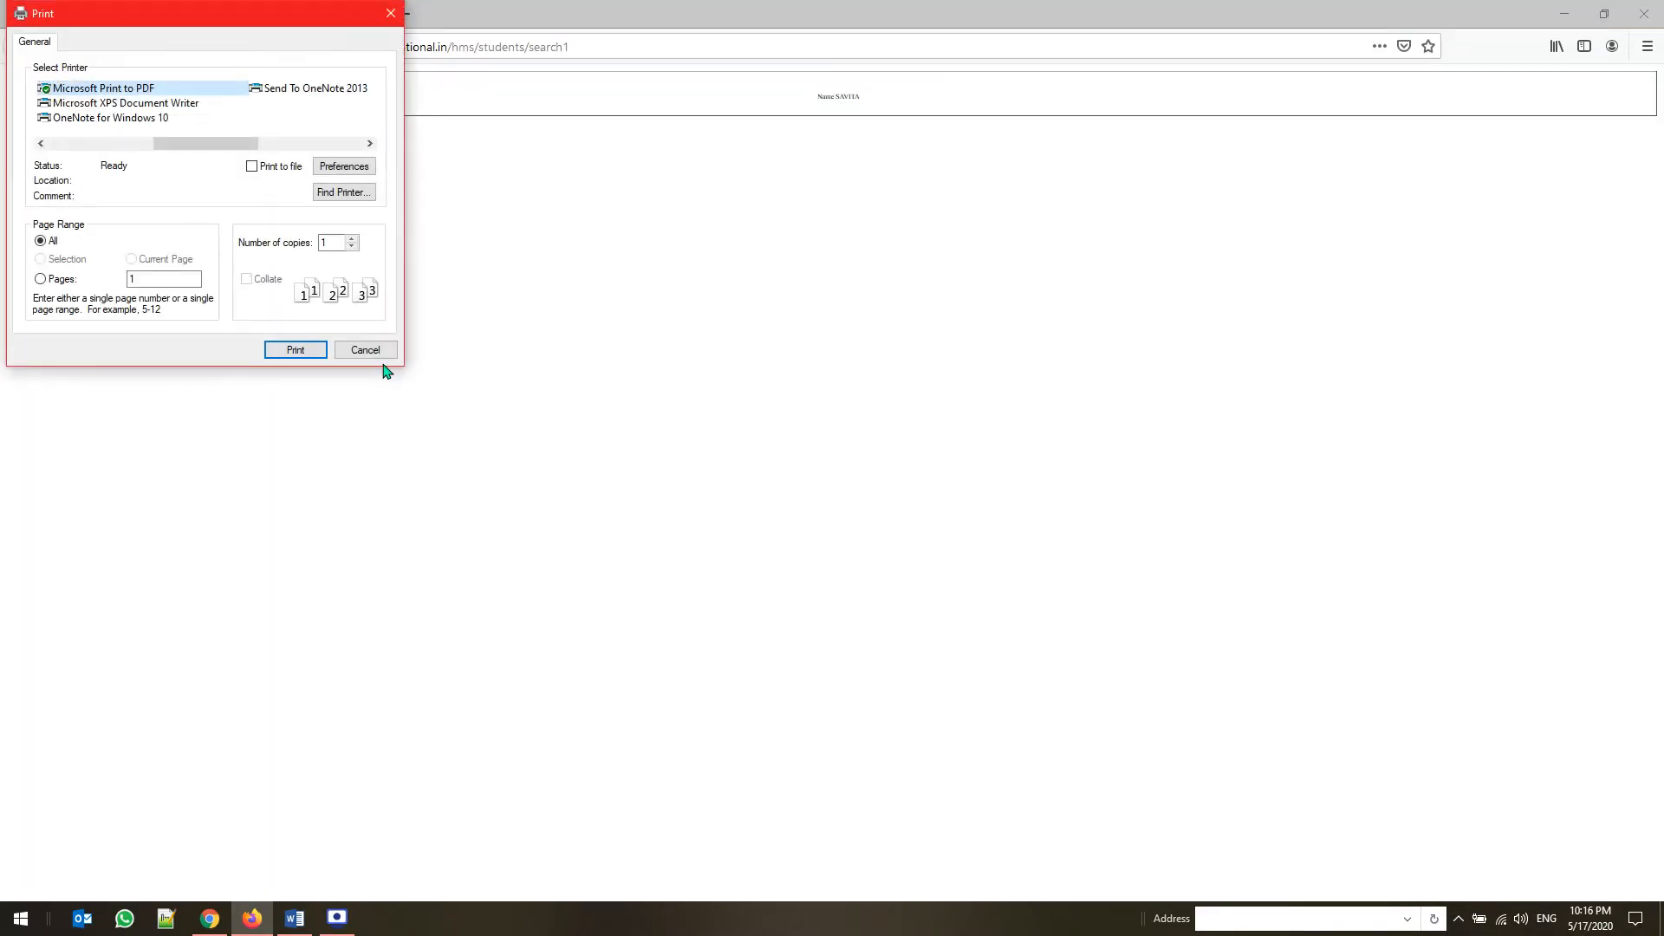
left_click(371, 352)
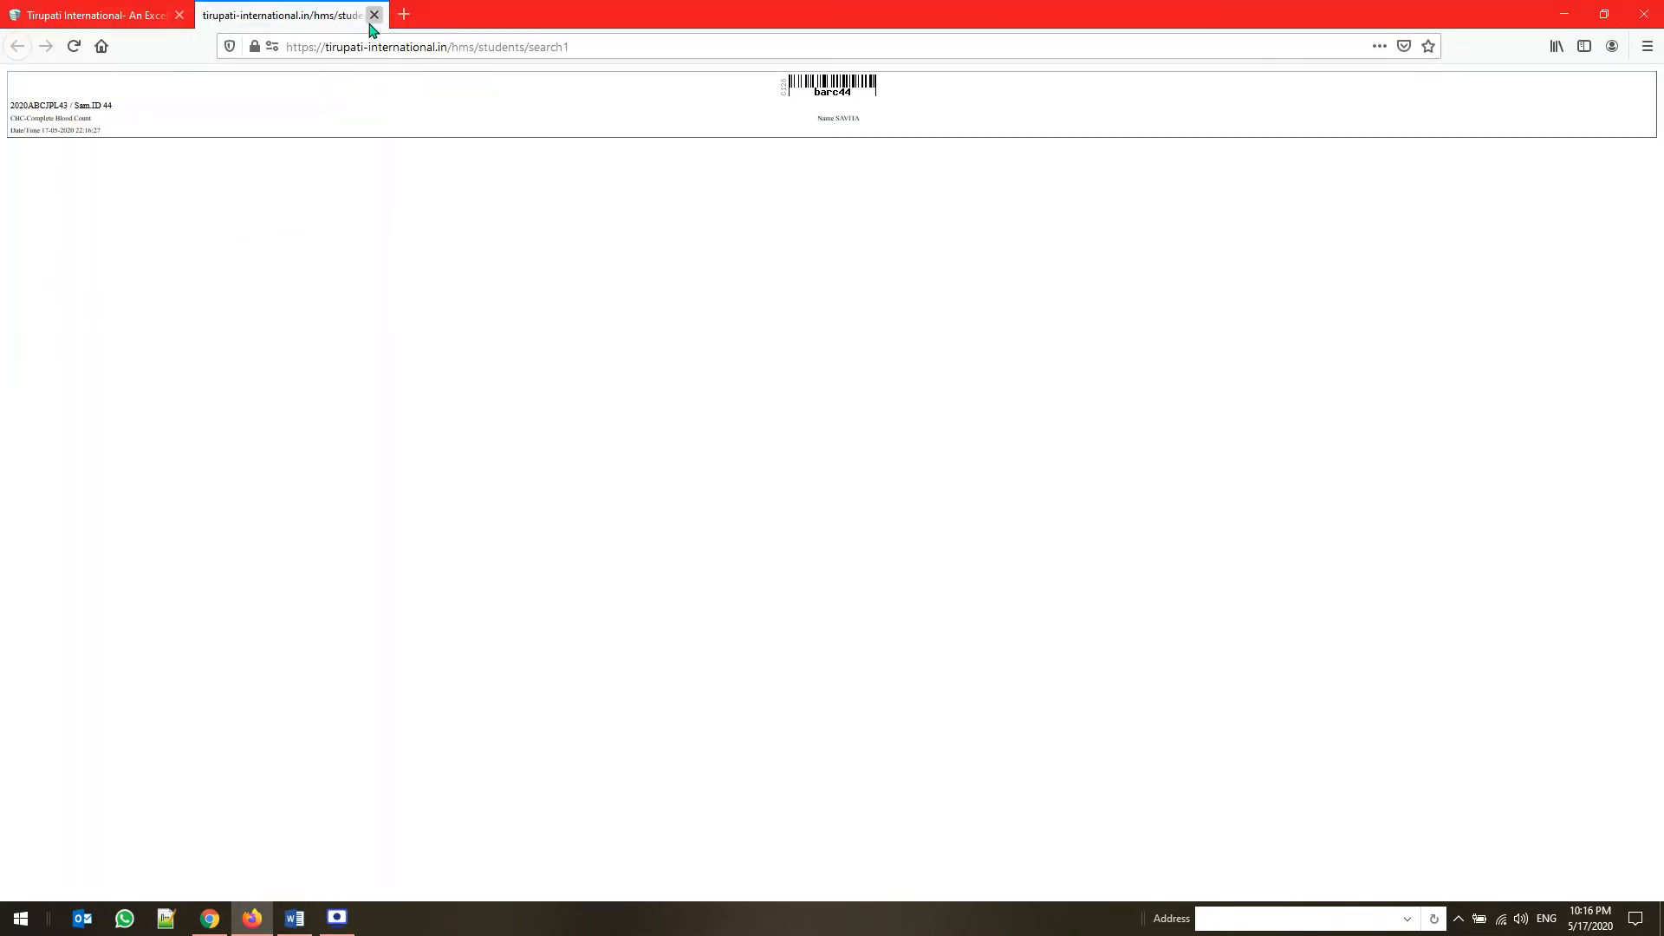
Close the CBC label, submit a URINE sample collection entry of 15ML for the Urine Pregnancy Test, and cancel printing its barcode label
left_click(374, 16)
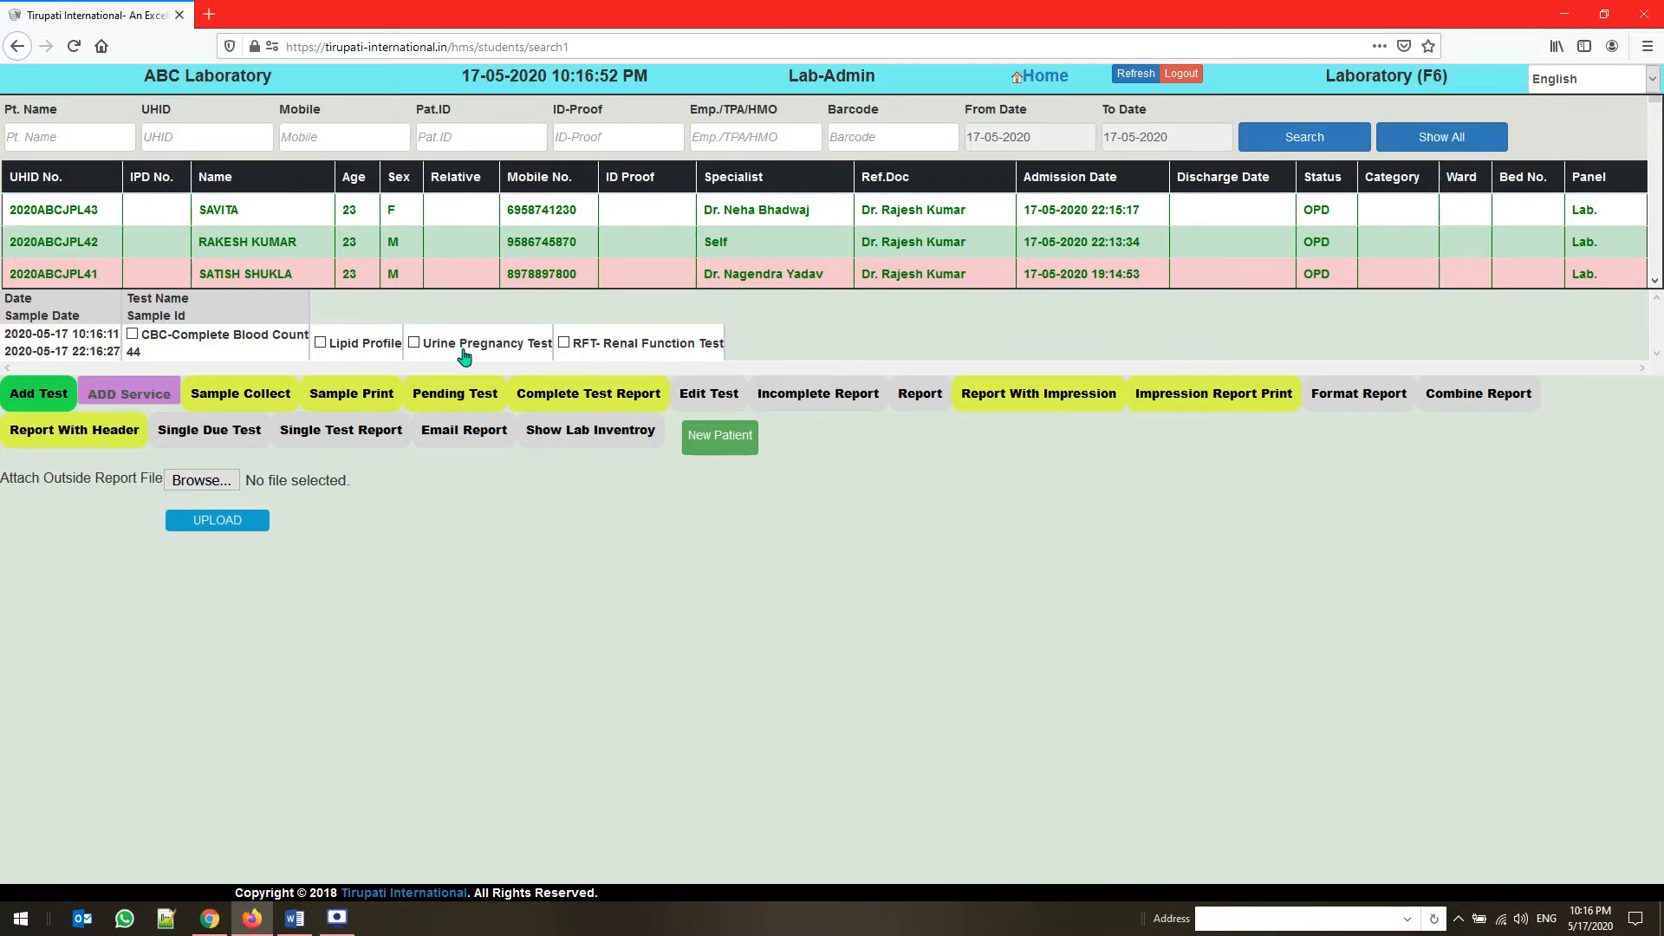
left_click(279, 406)
left_click(395, 635)
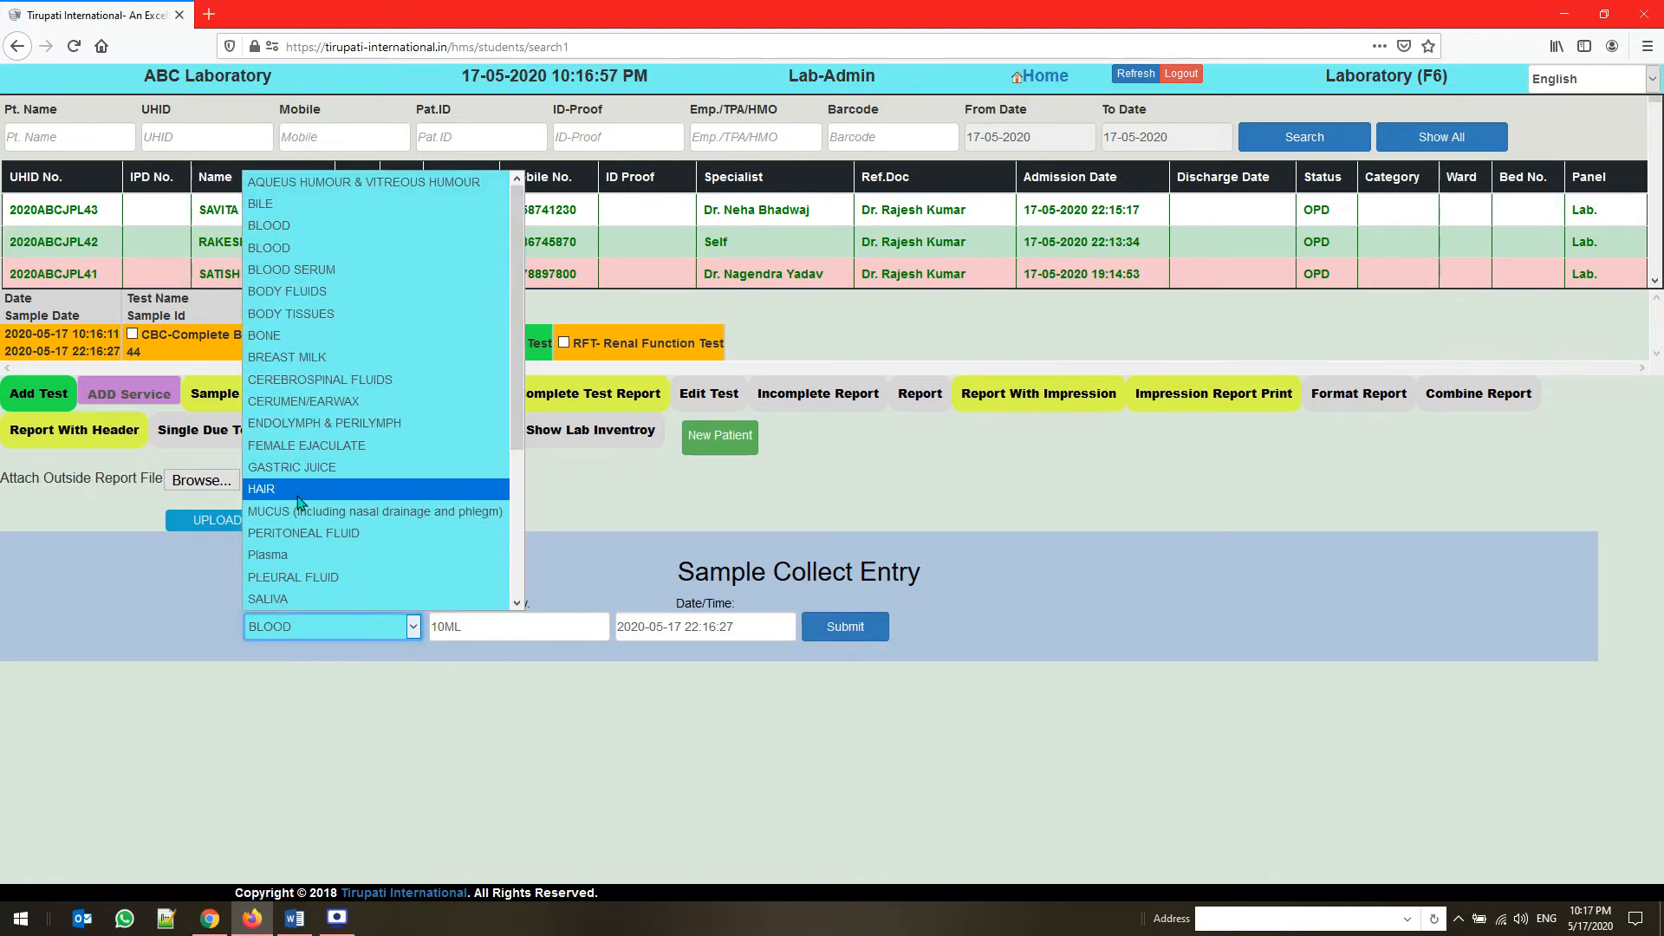
key("u")
key("Return")
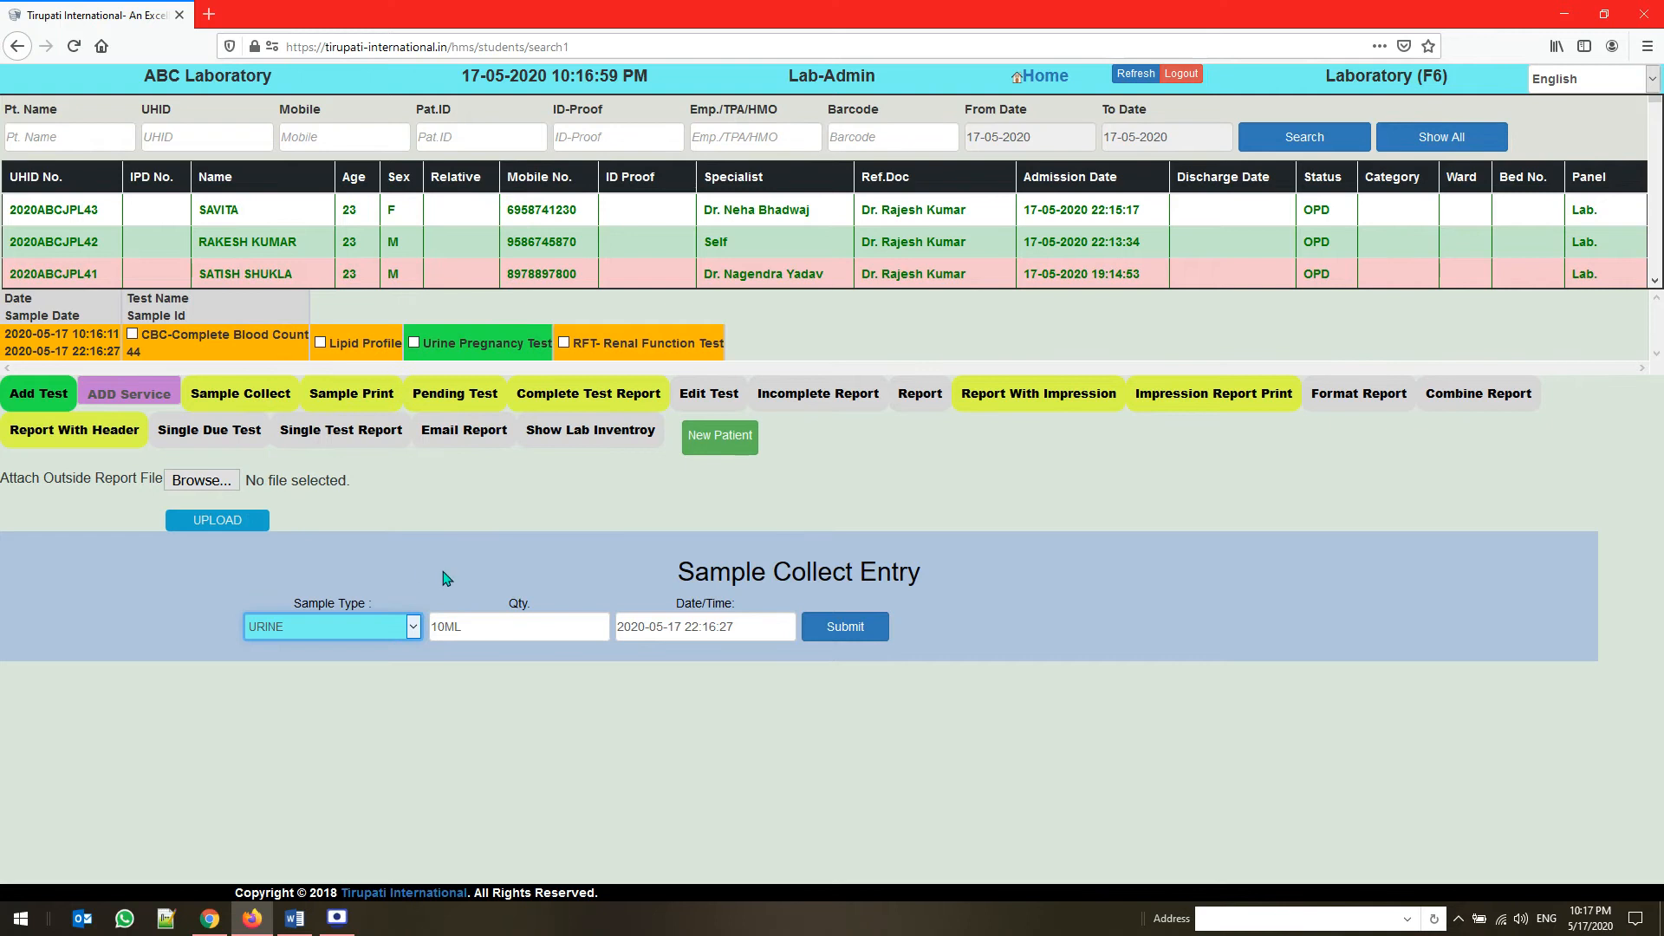
key("Tab")
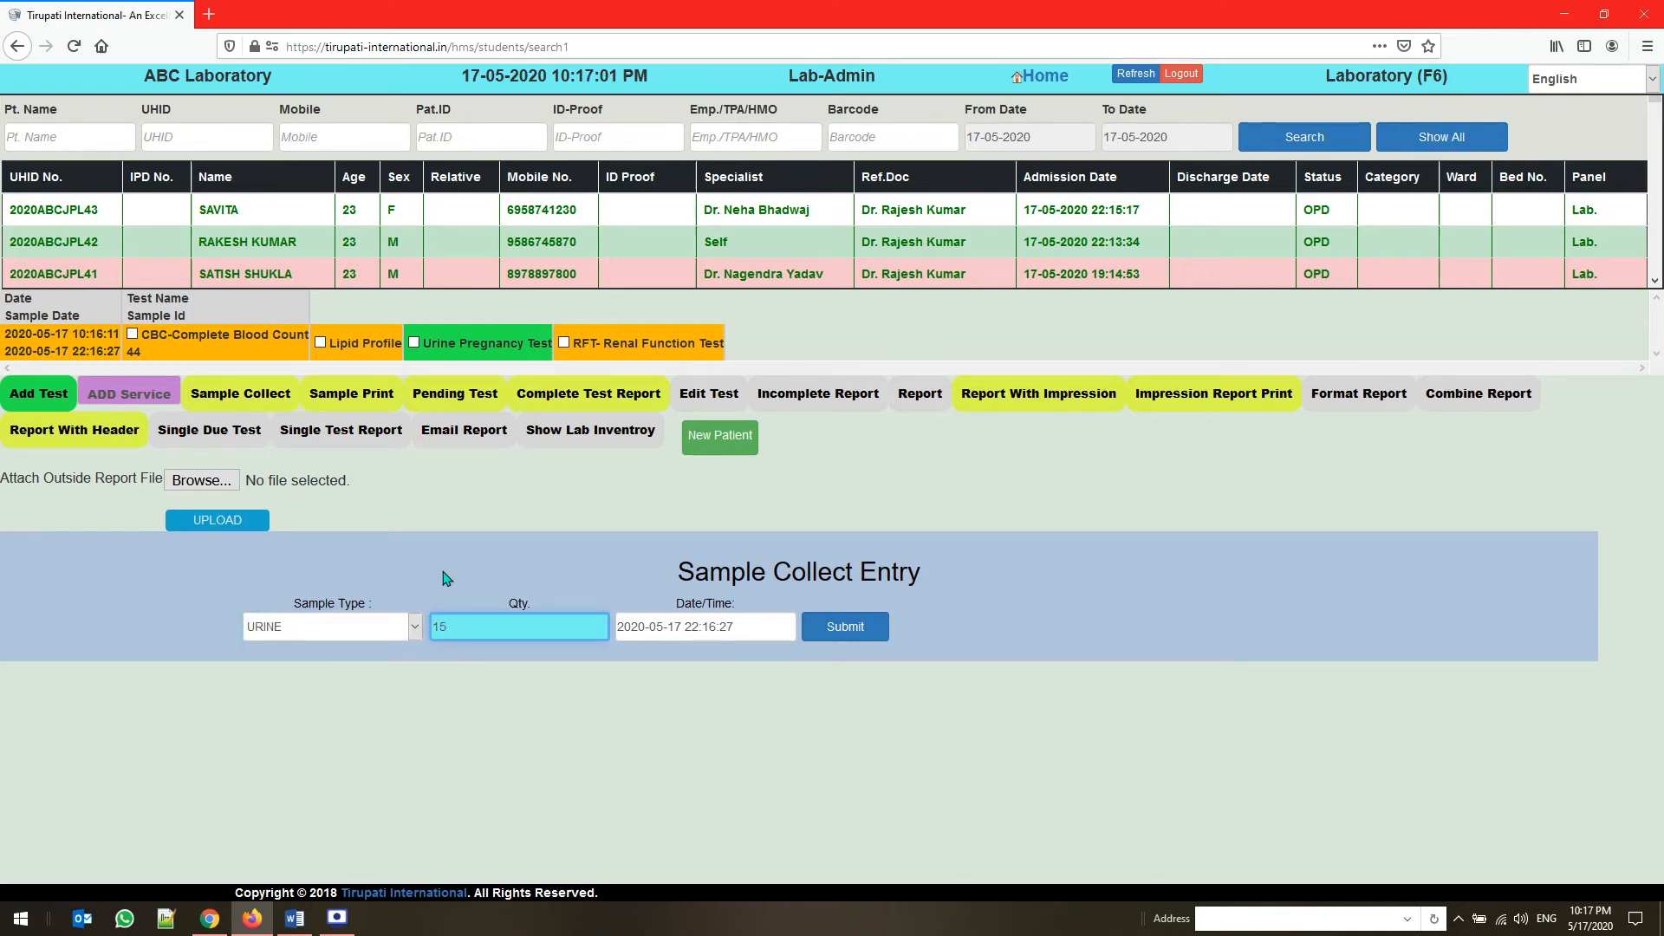
left_click(837, 633)
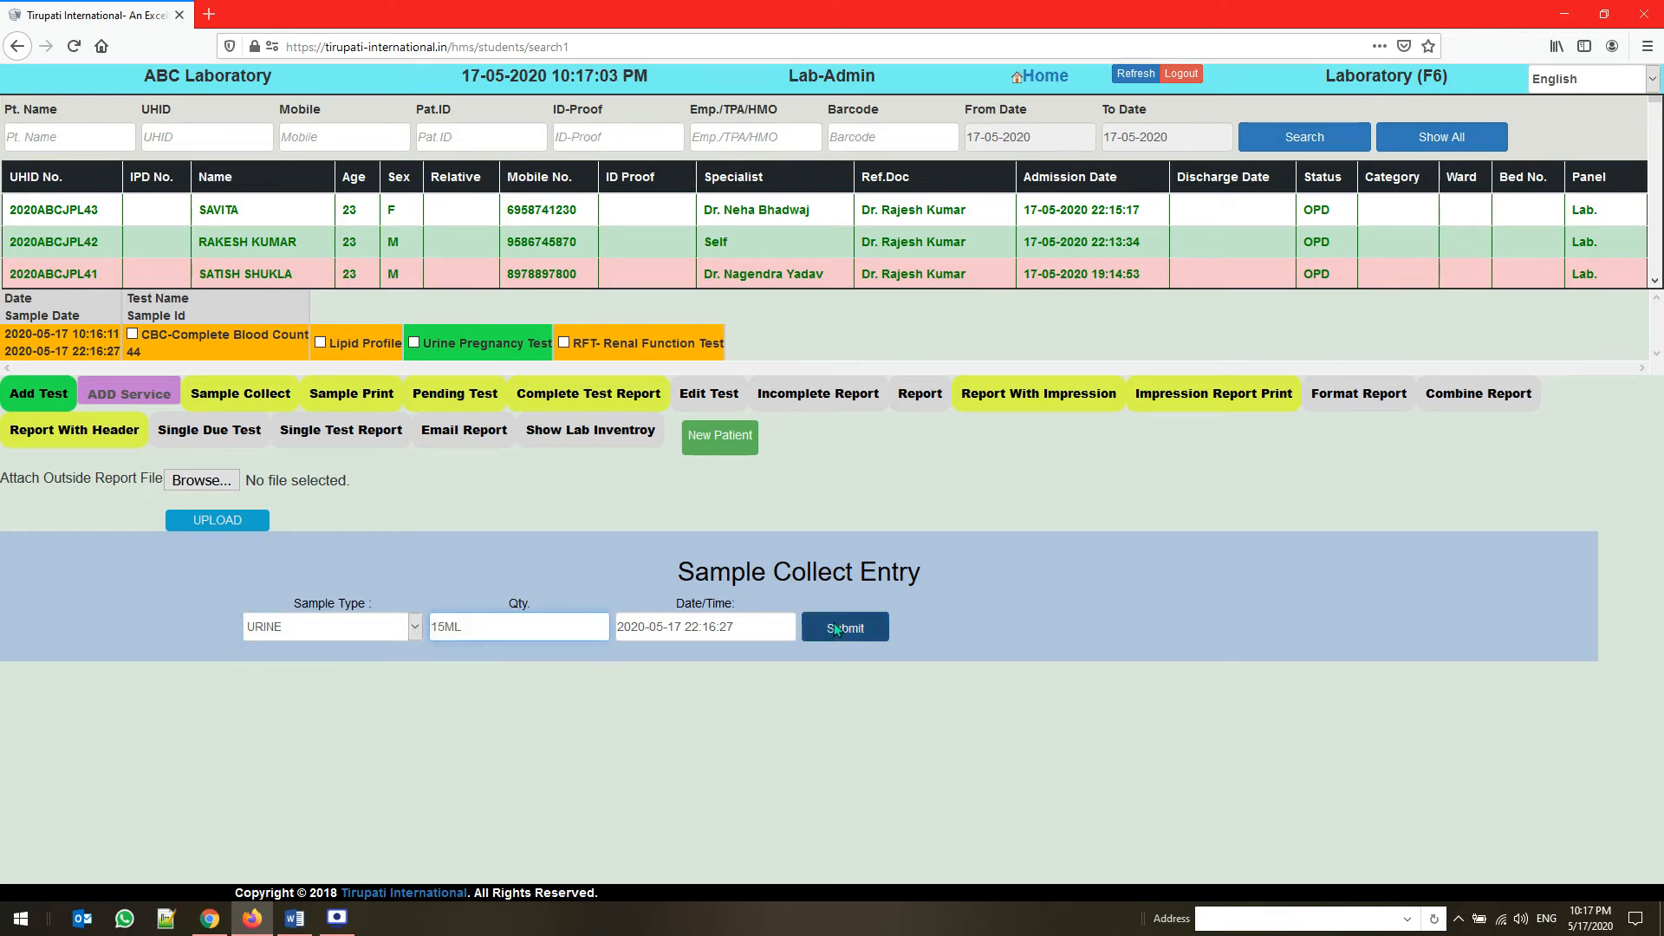
left_click(884, 401)
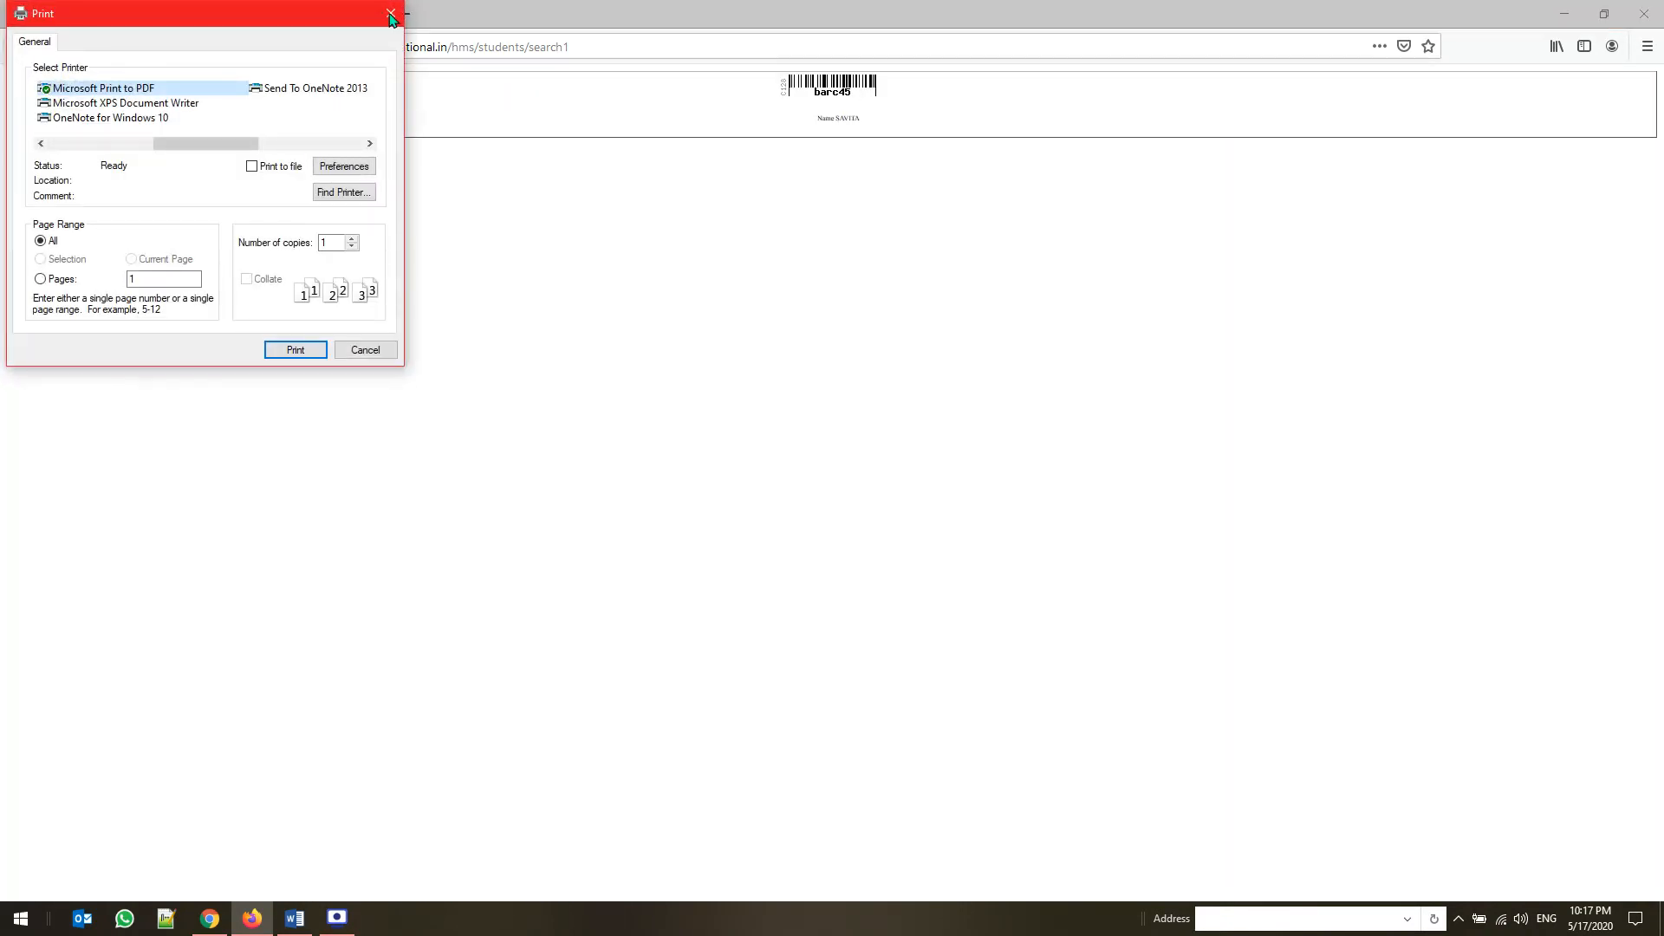
left_click(386, 17)
left_click(374, 16)
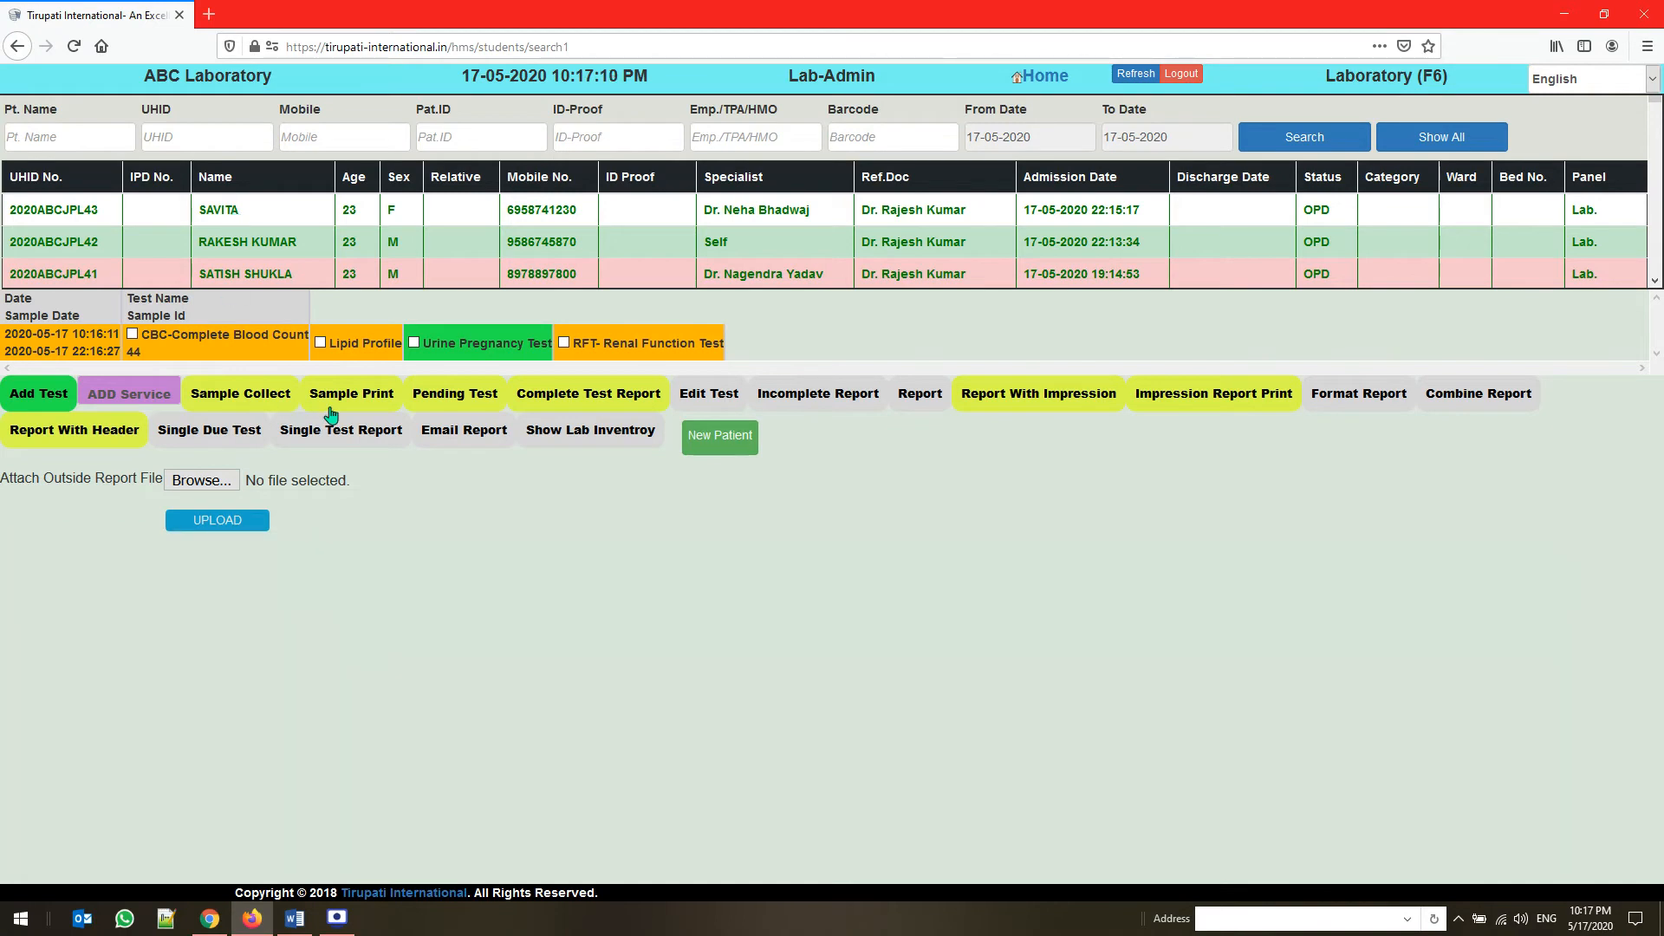
Preview the CBC sample's barcode label, cancel its printing, and close the label page
left_click(378, 411)
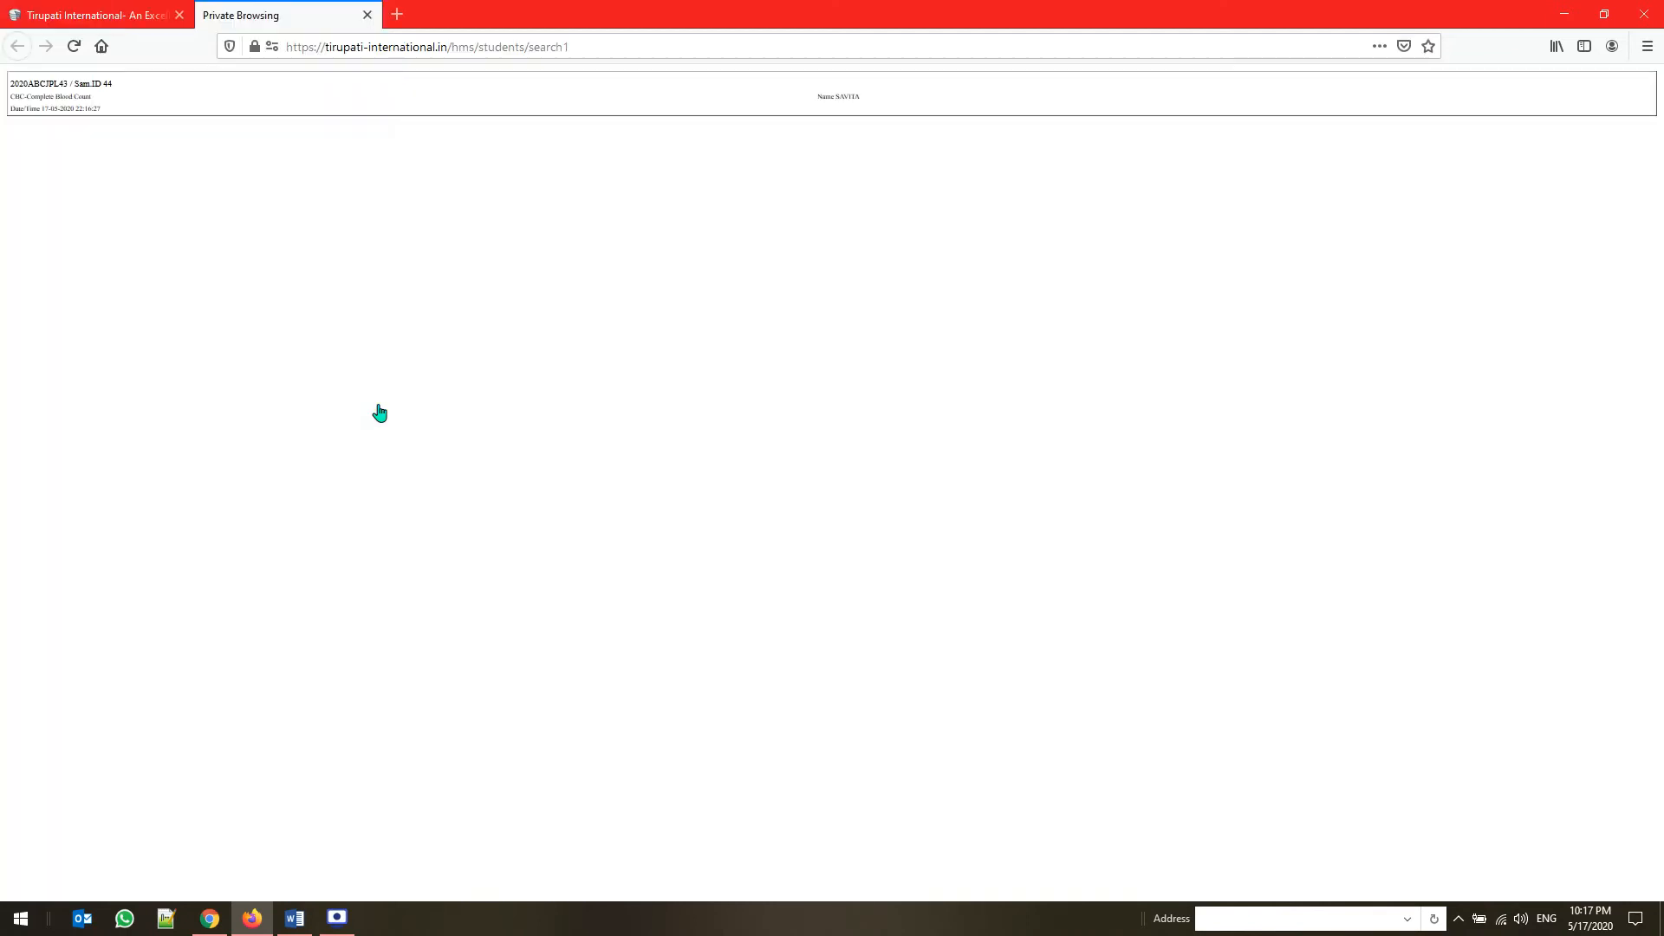
left_click(390, 13)
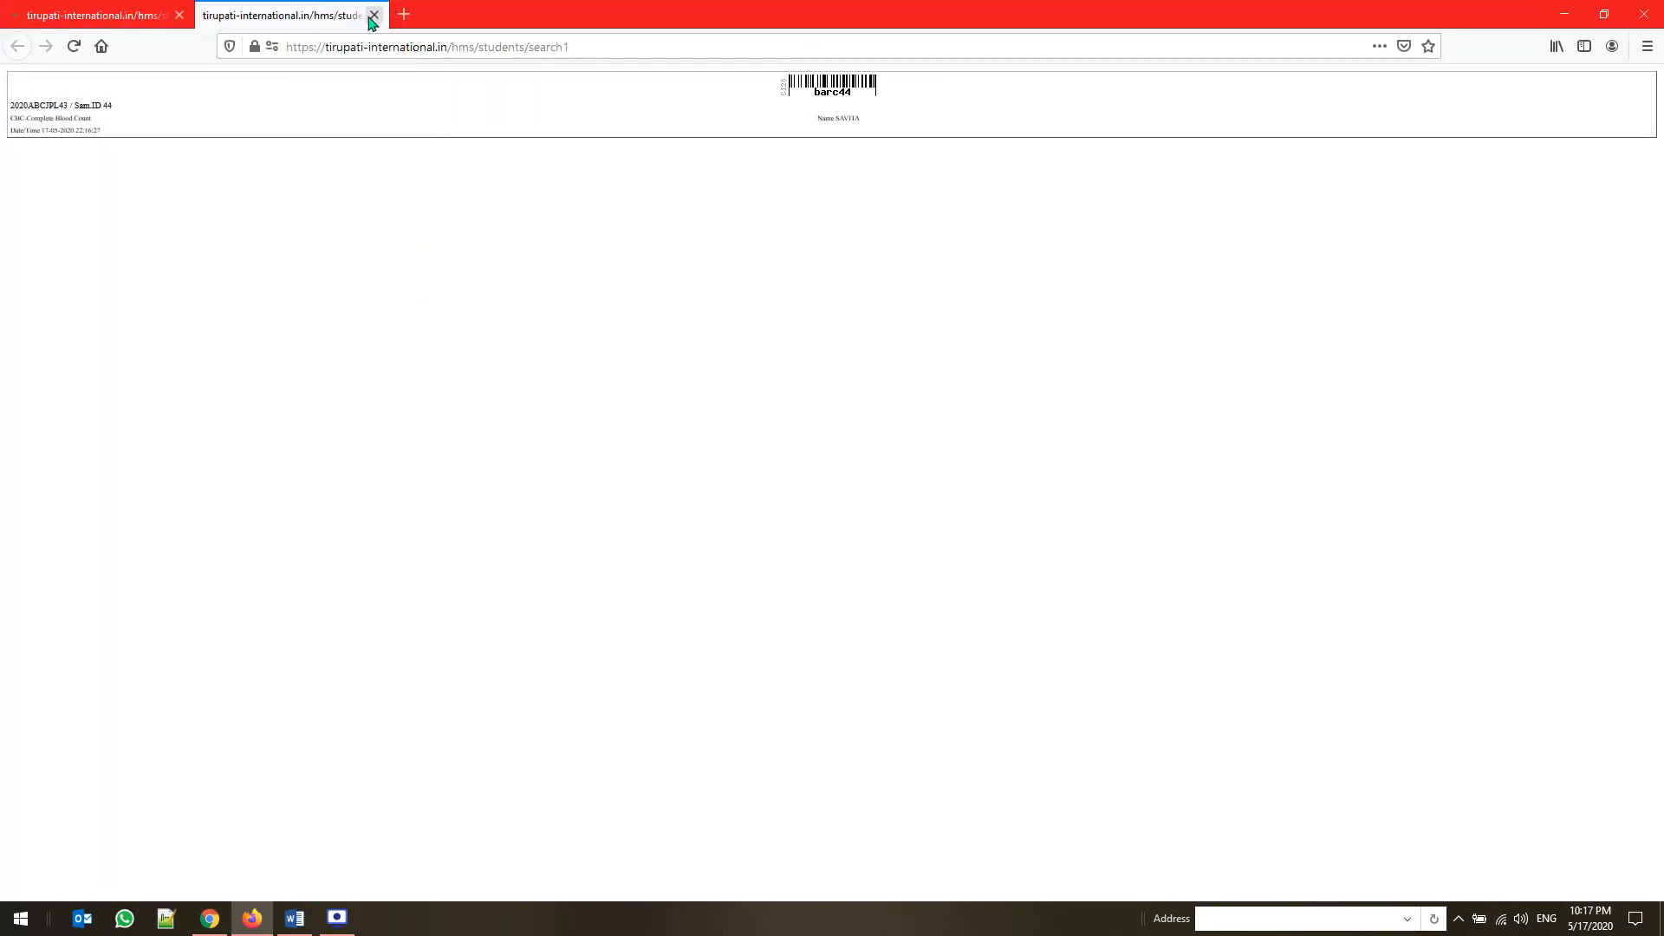
left_click(372, 15)
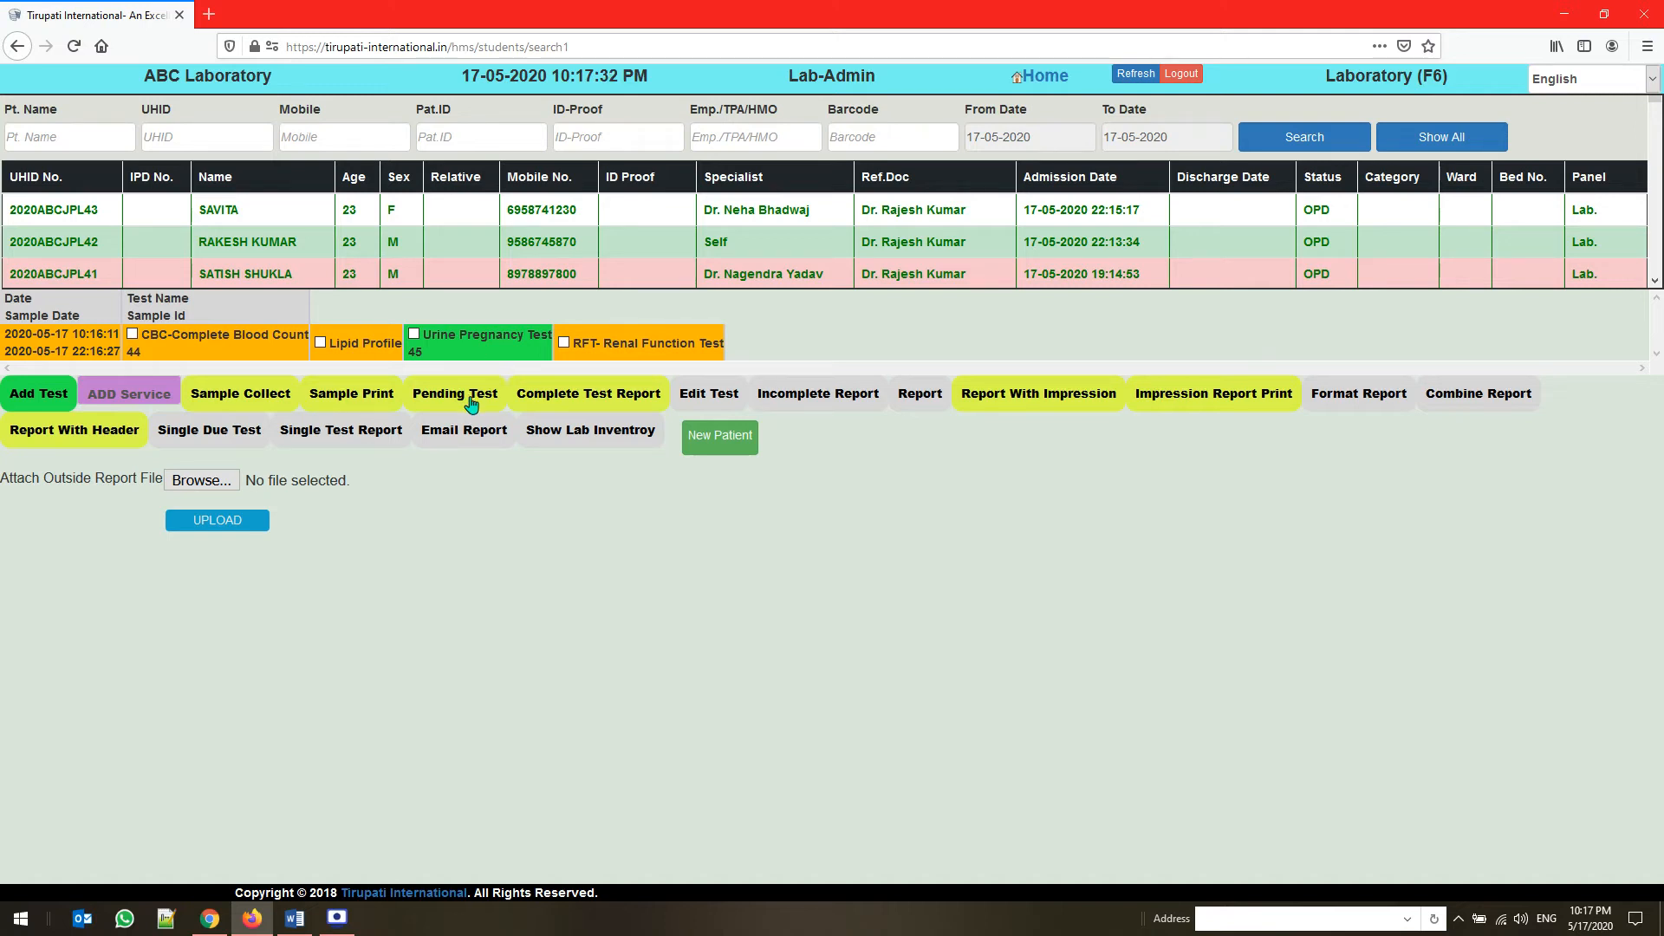
Open the patient's pending tests and enter Lipid Profile results: Total Cholesterol 150, Triglycerides 100, HDL Cholesterol 65, LDL Cholesterol 250, VLDL 20
left_click(242, 349)
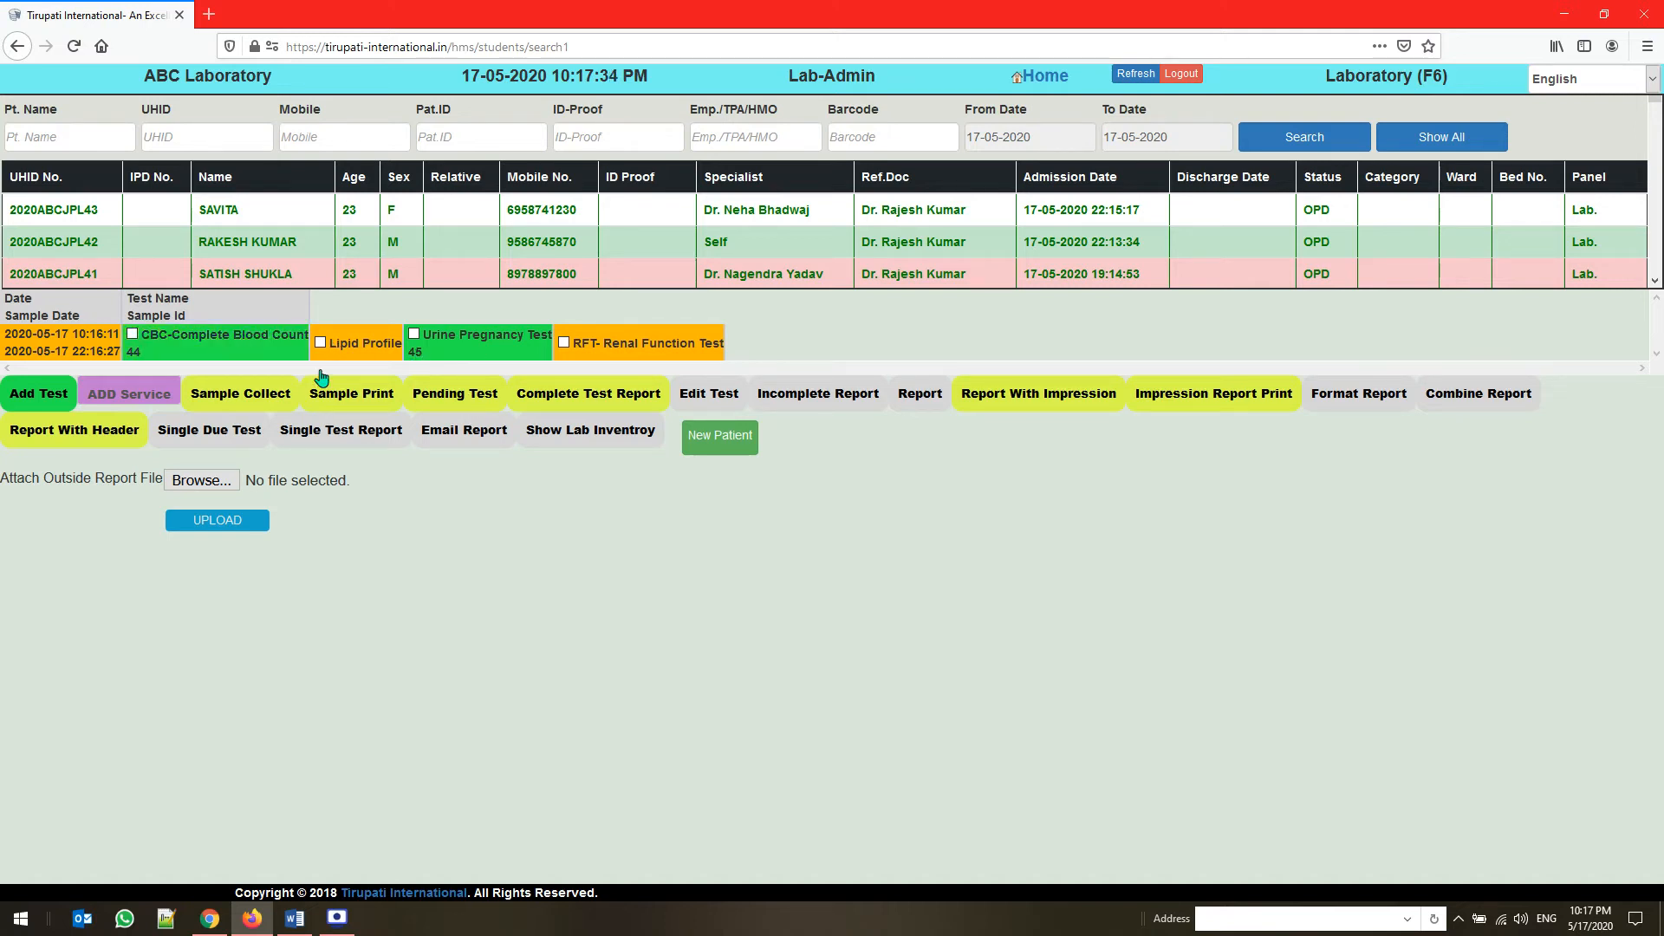
left_click(455, 395)
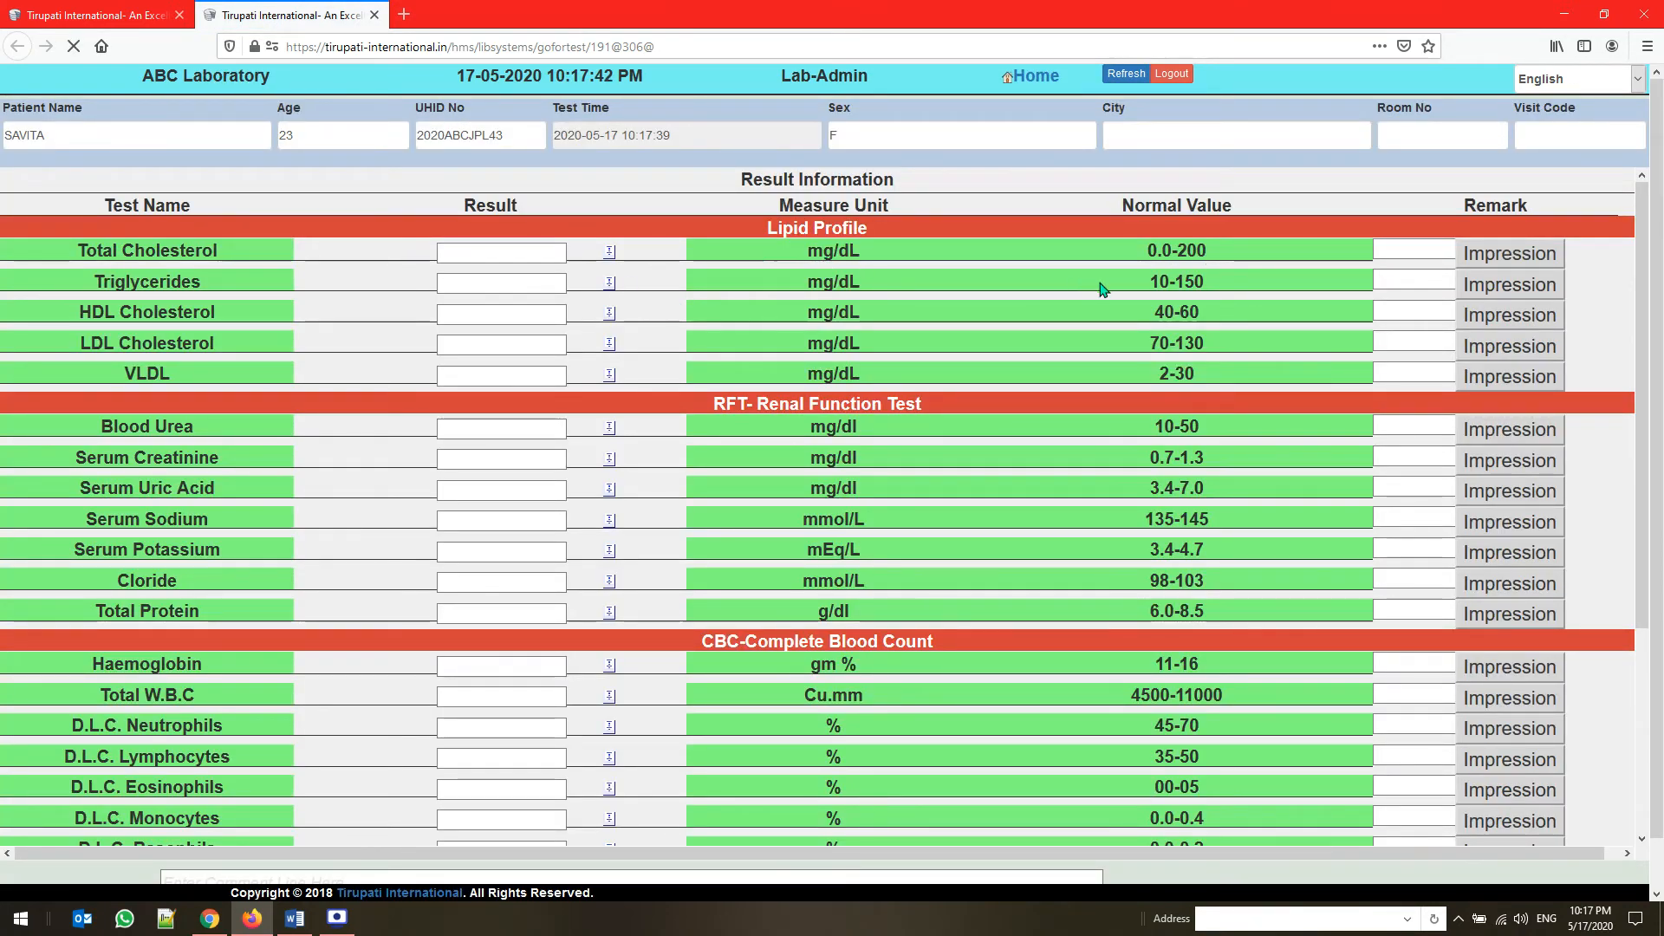
left_click(498, 260)
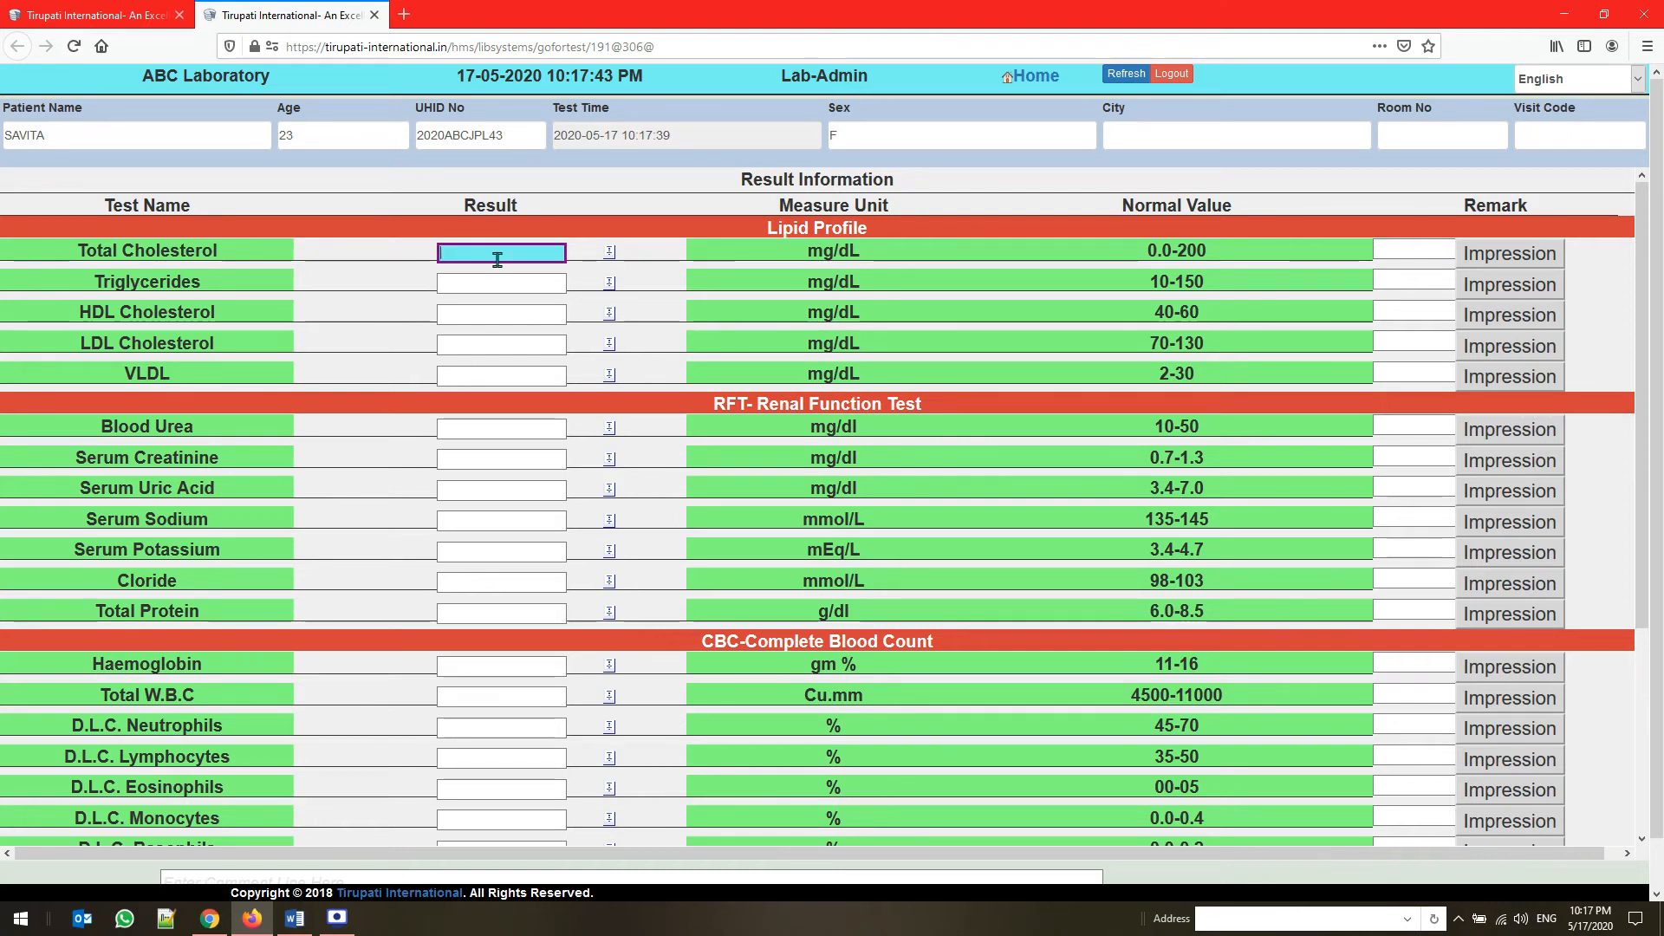
type("150")
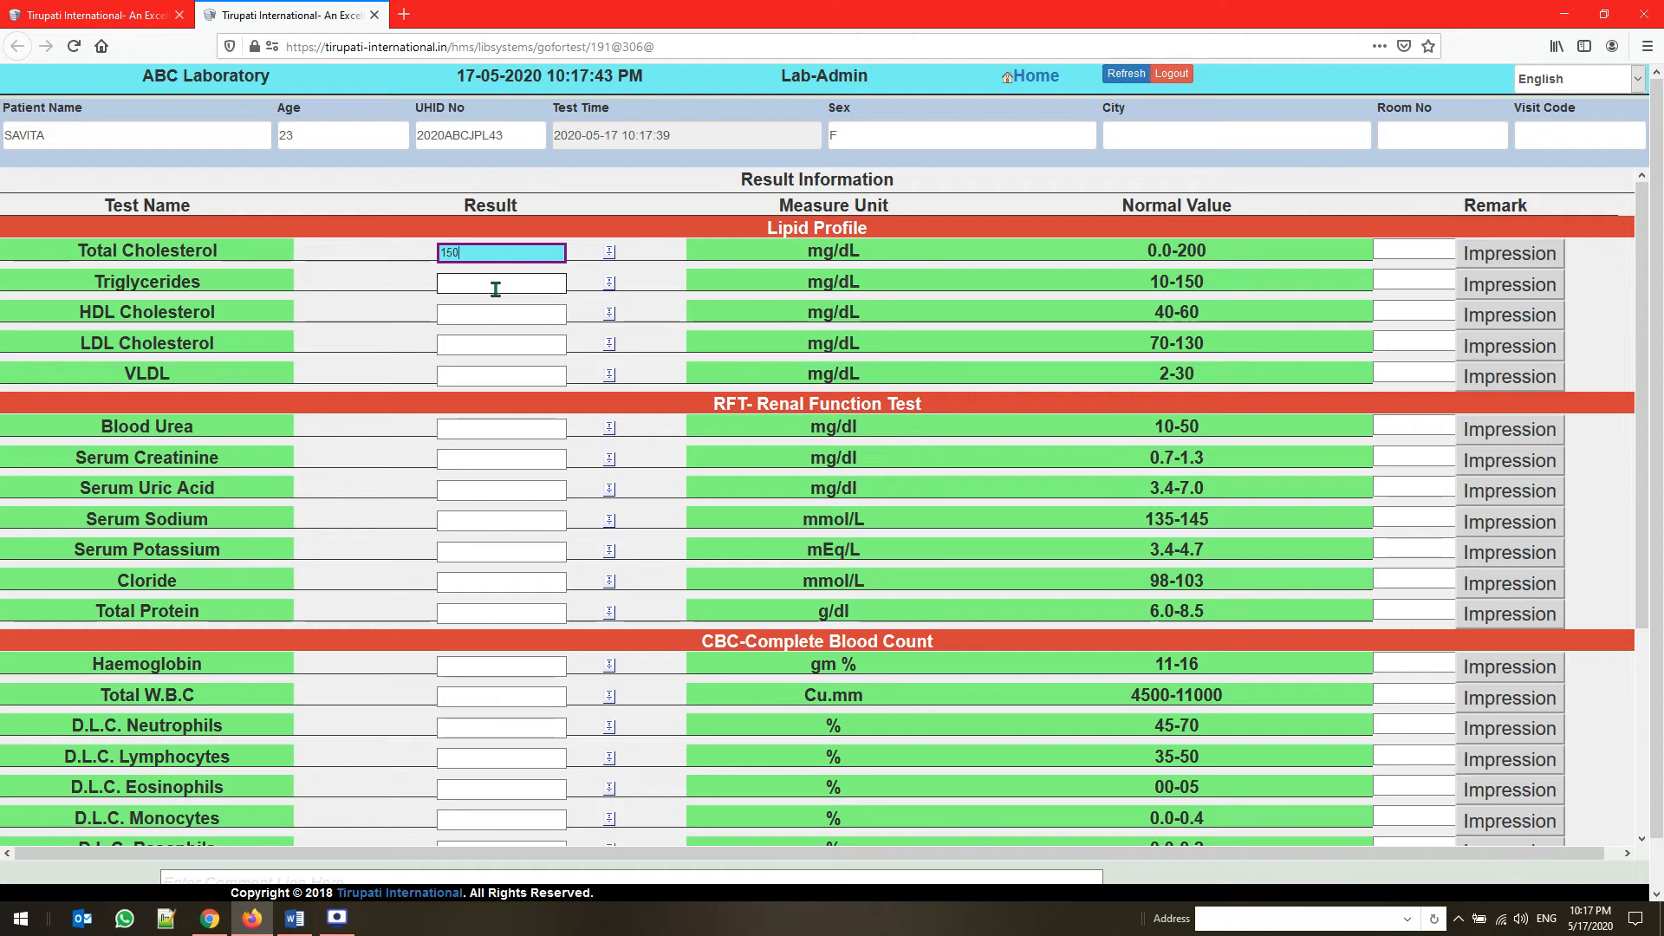
left_click(496, 286)
type("100")
left_click(498, 315)
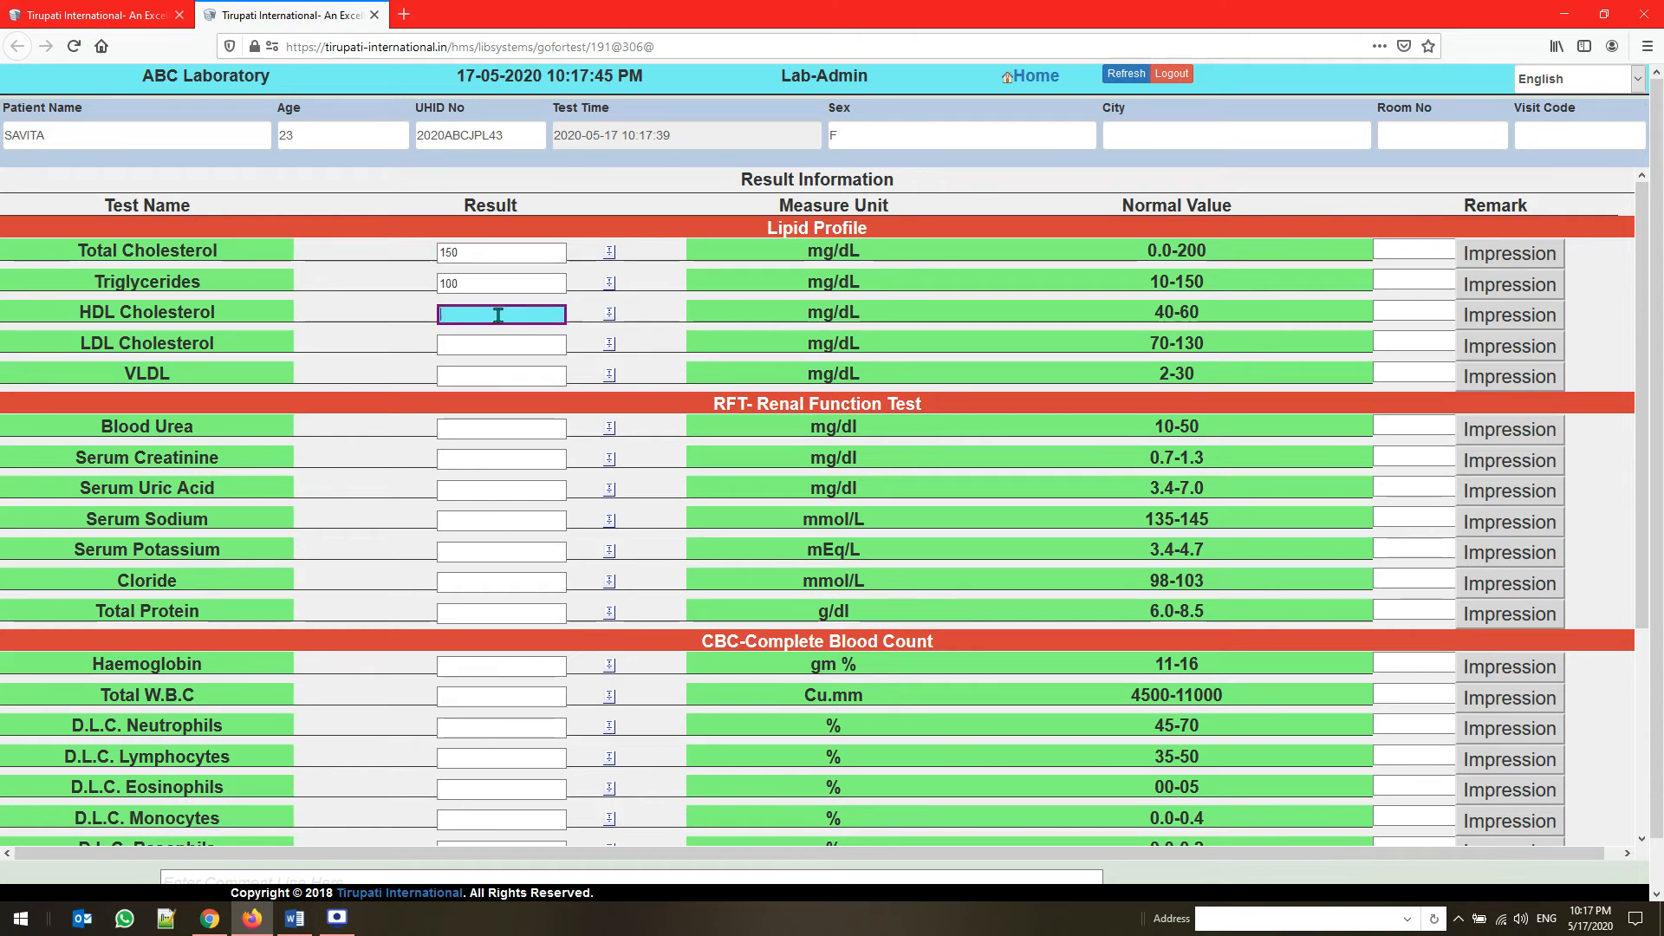
type("65")
left_click(506, 352)
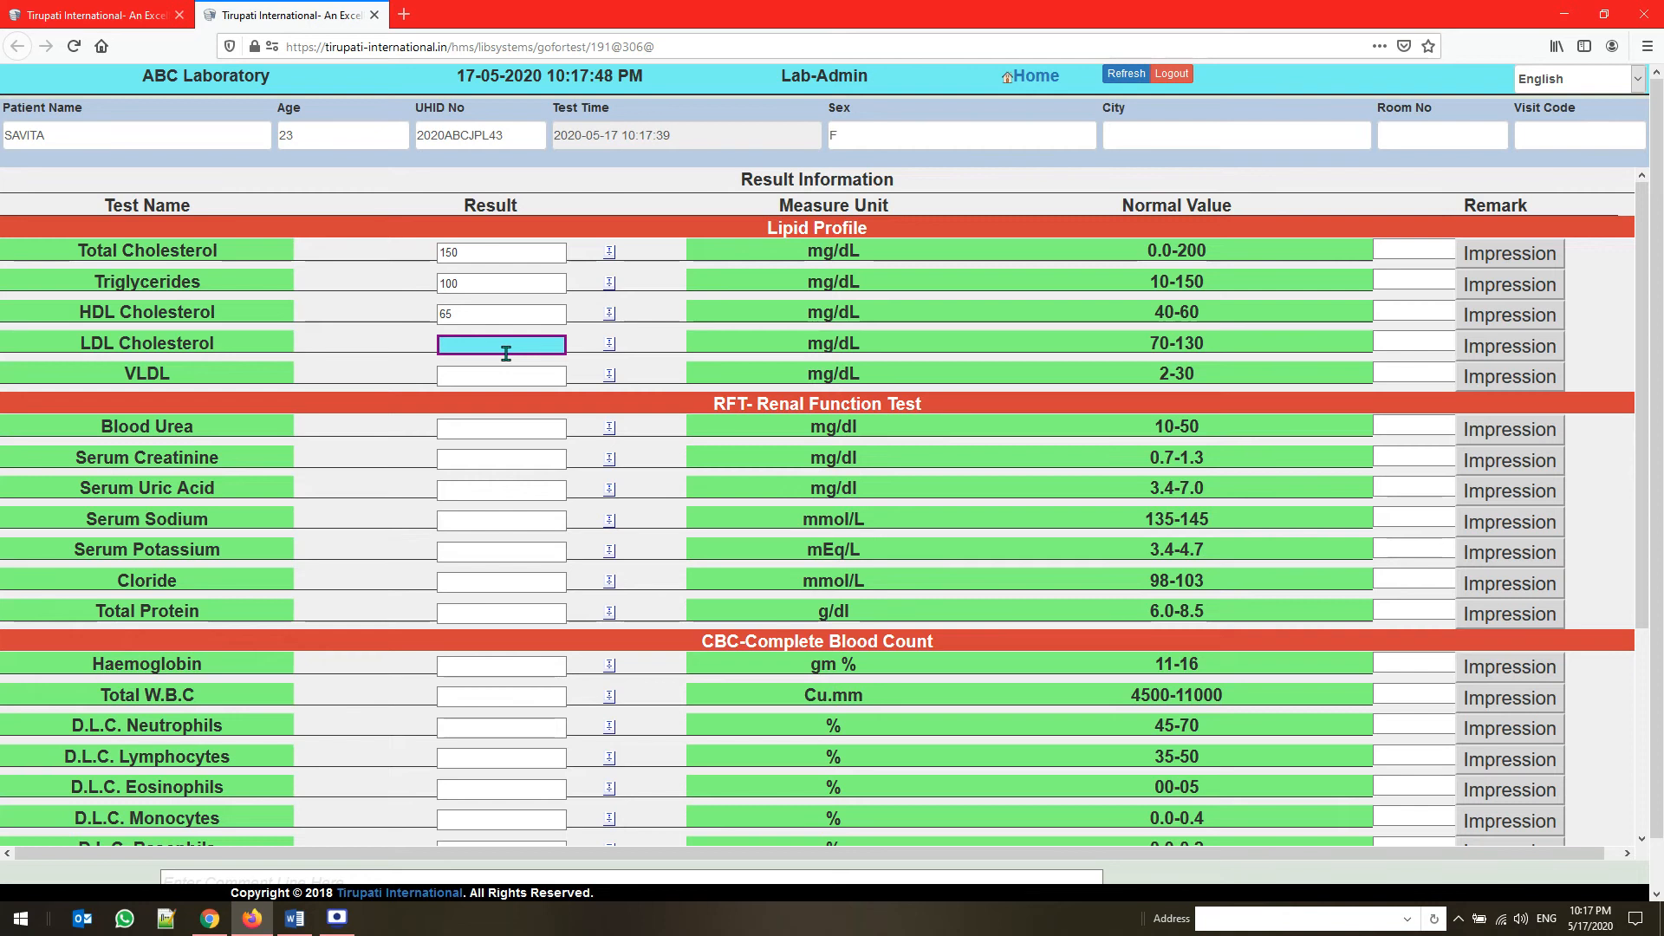
type("250")
left_click(512, 383)
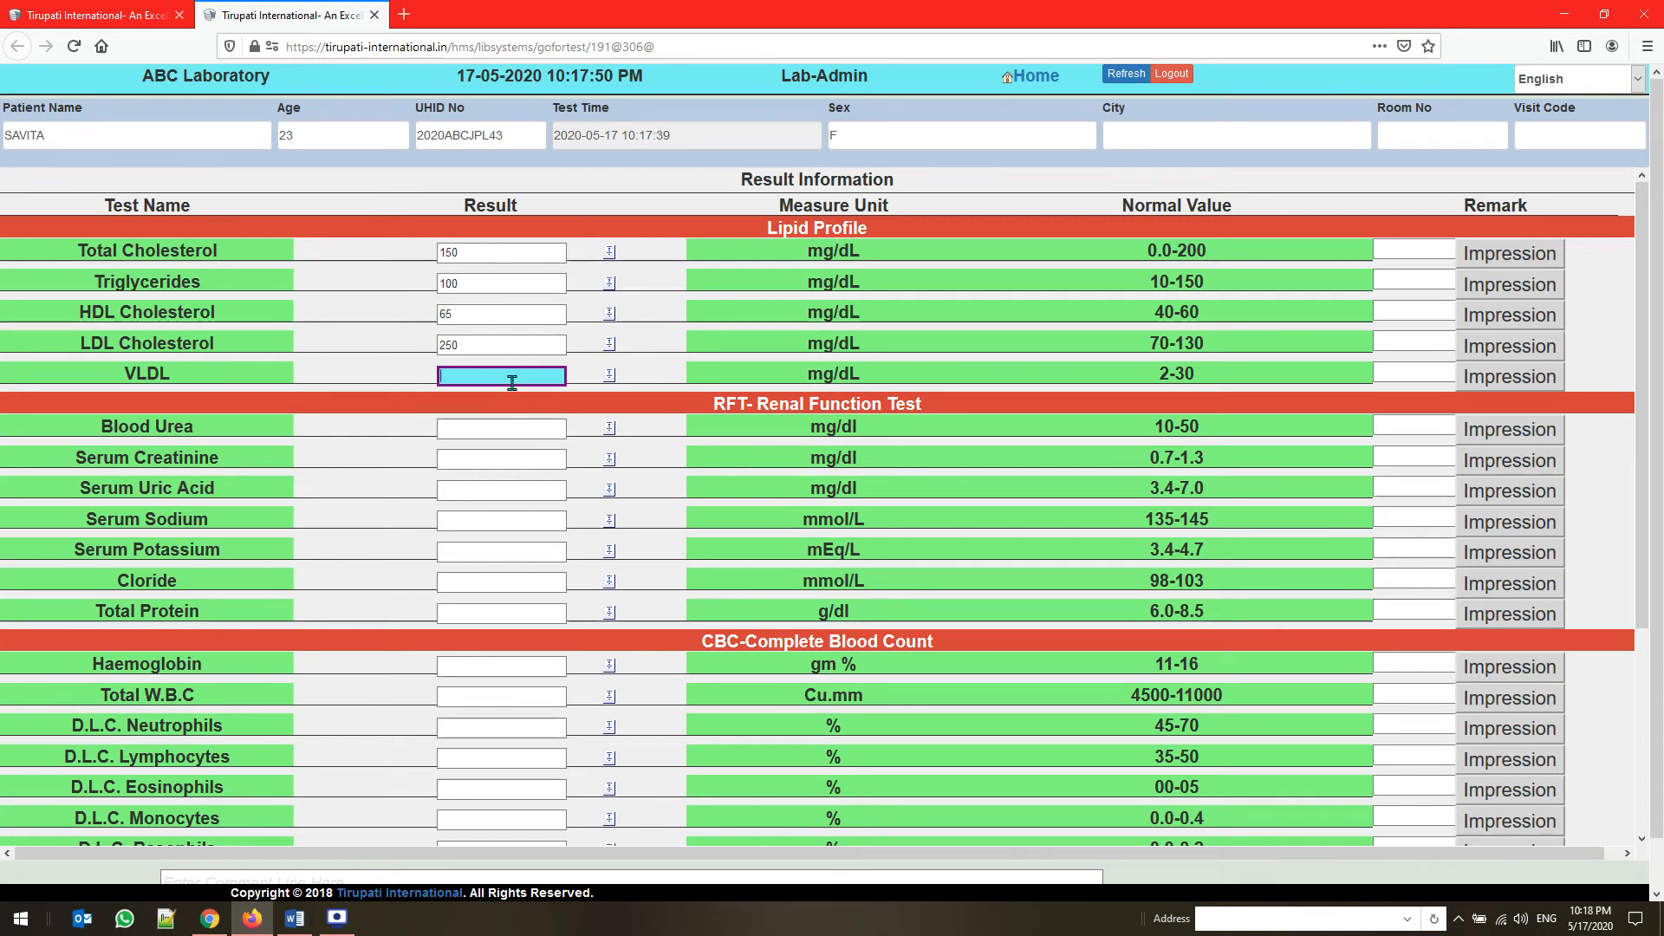
type("20")
Enter the first Renal Function Test results: Blood Urea 10, Serum Creatinine 1.5, and Serum Uric Acid 140
left_click(510, 435)
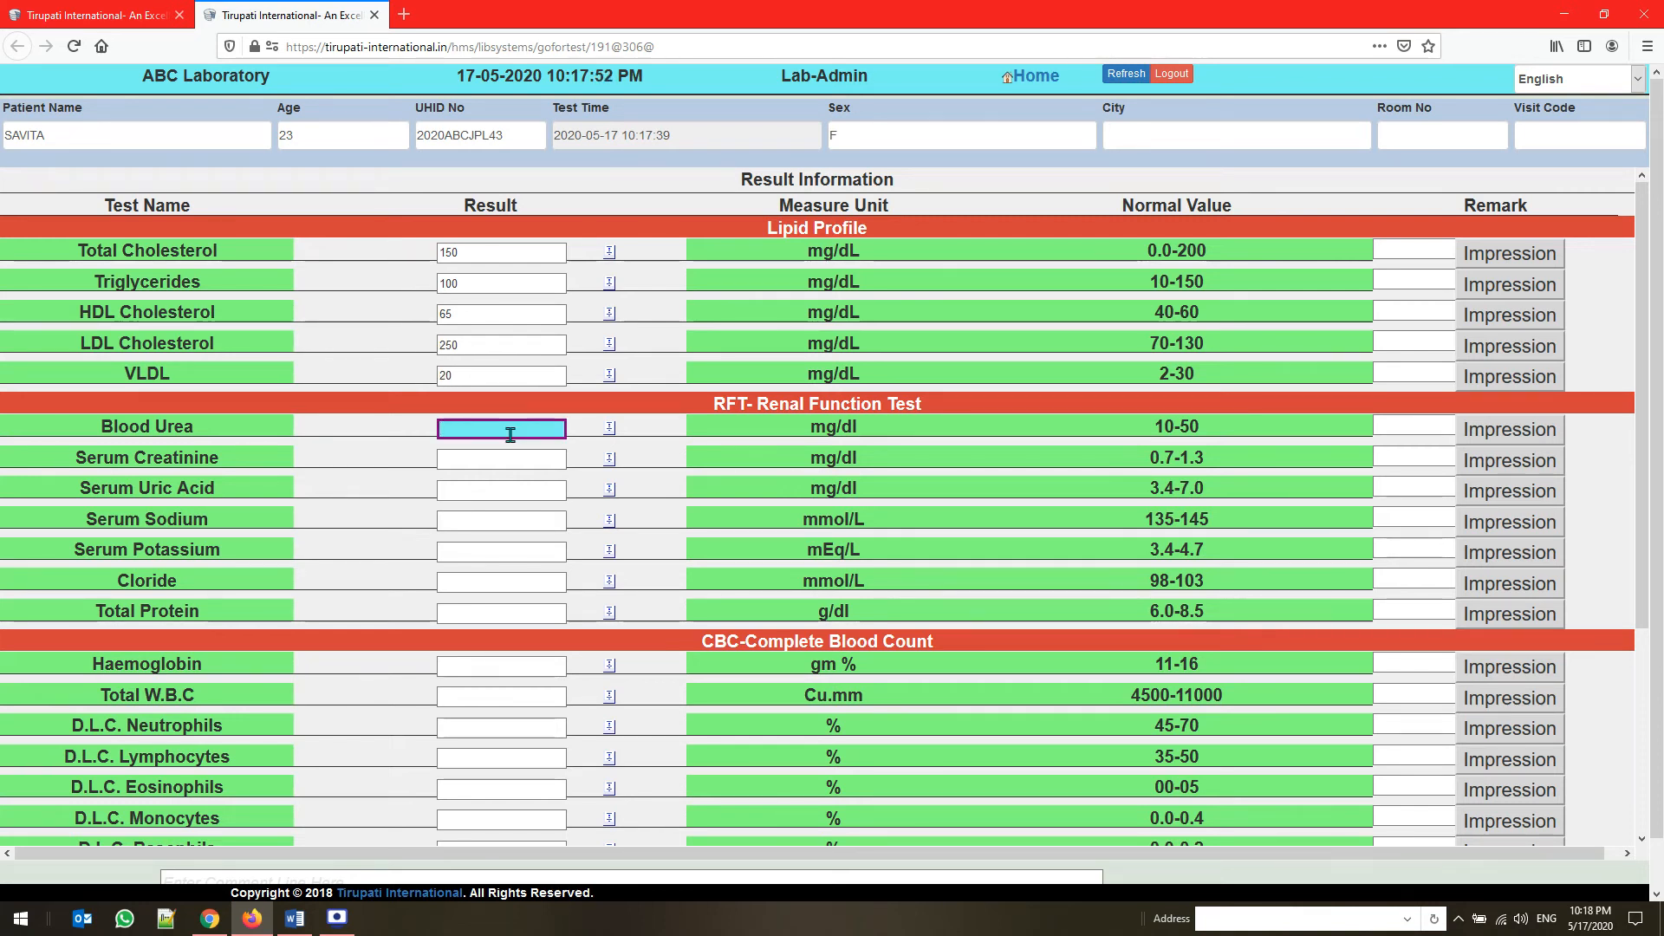
type("10")
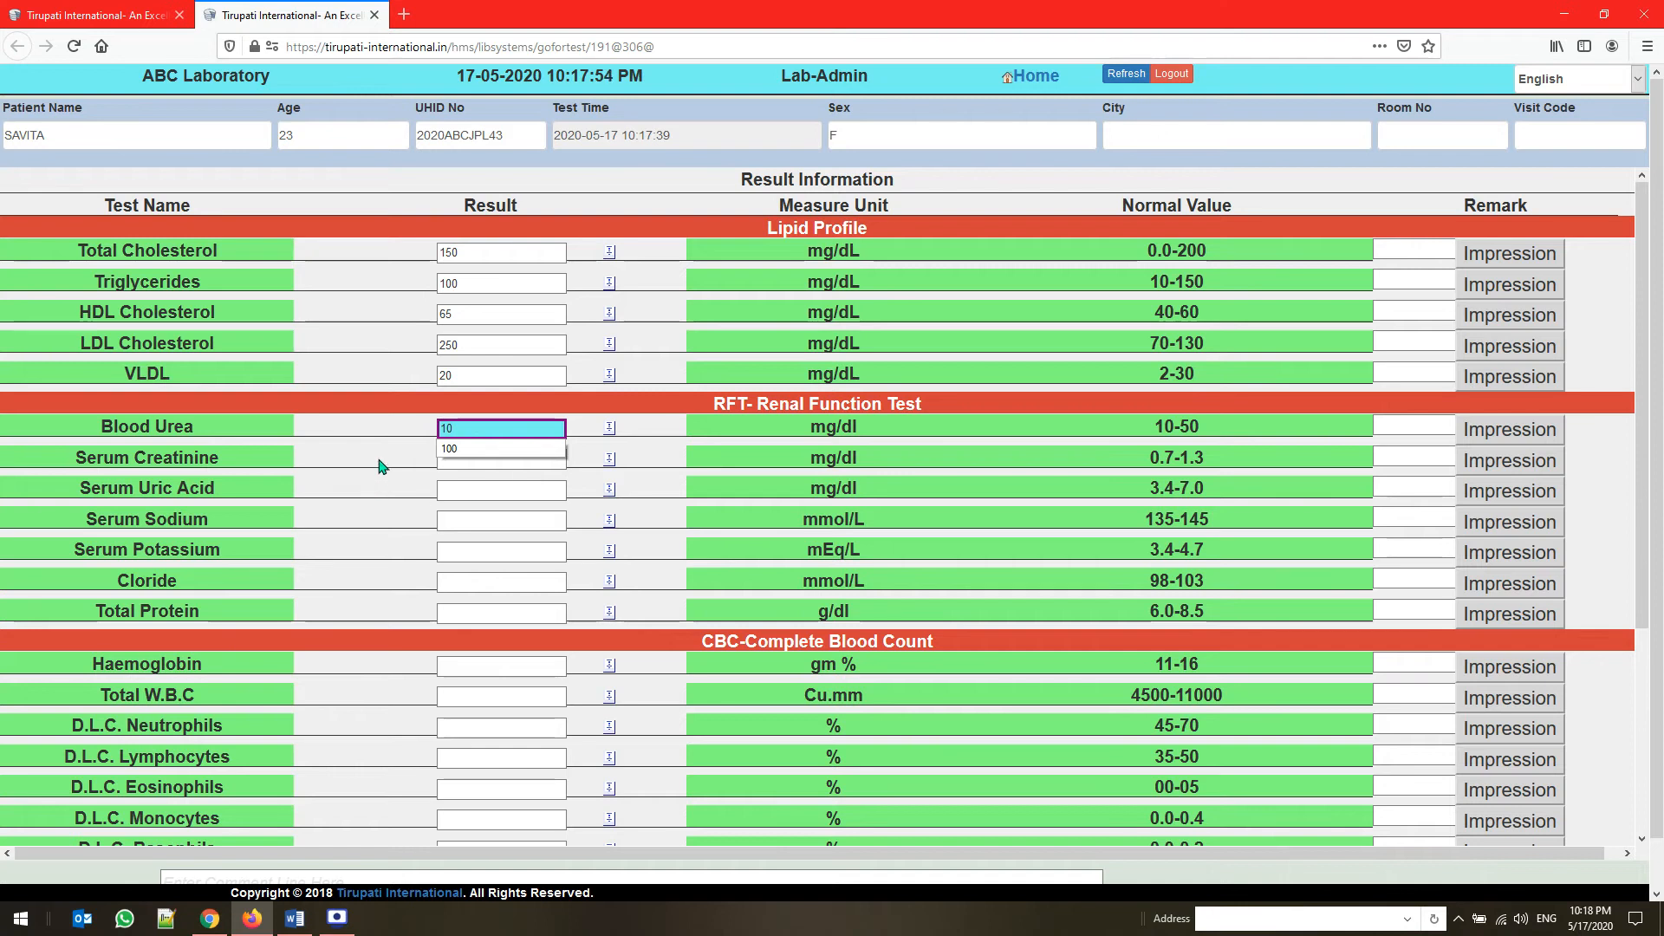
left_click(451, 457)
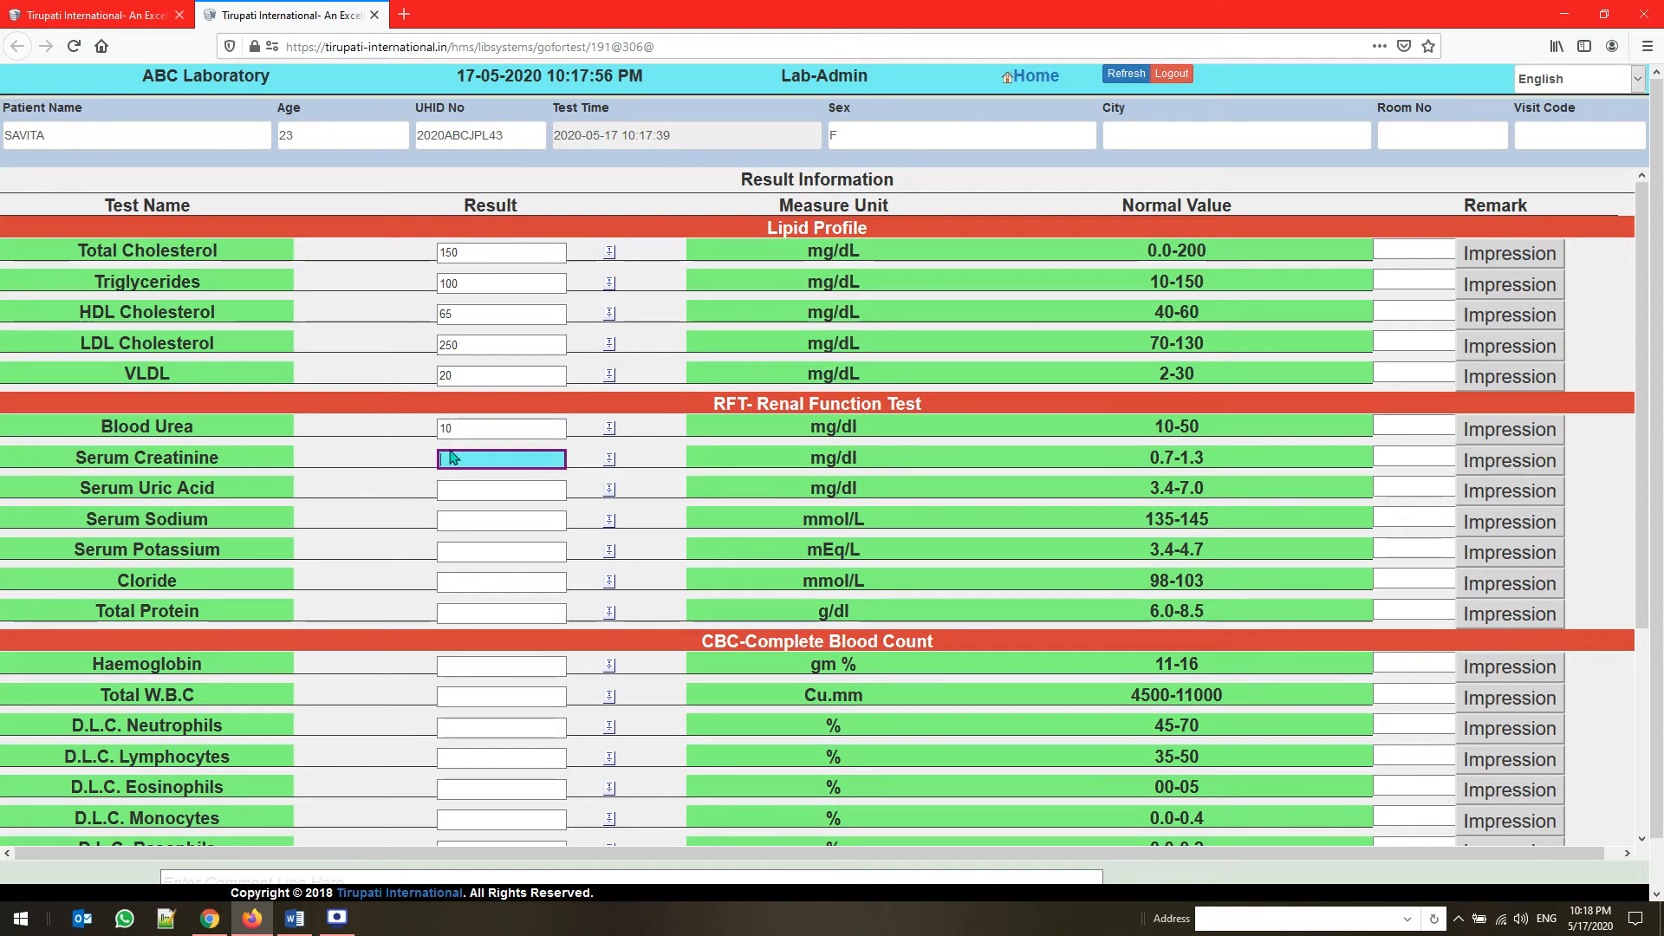
type("1.5")
left_click(450, 493)
type("140")
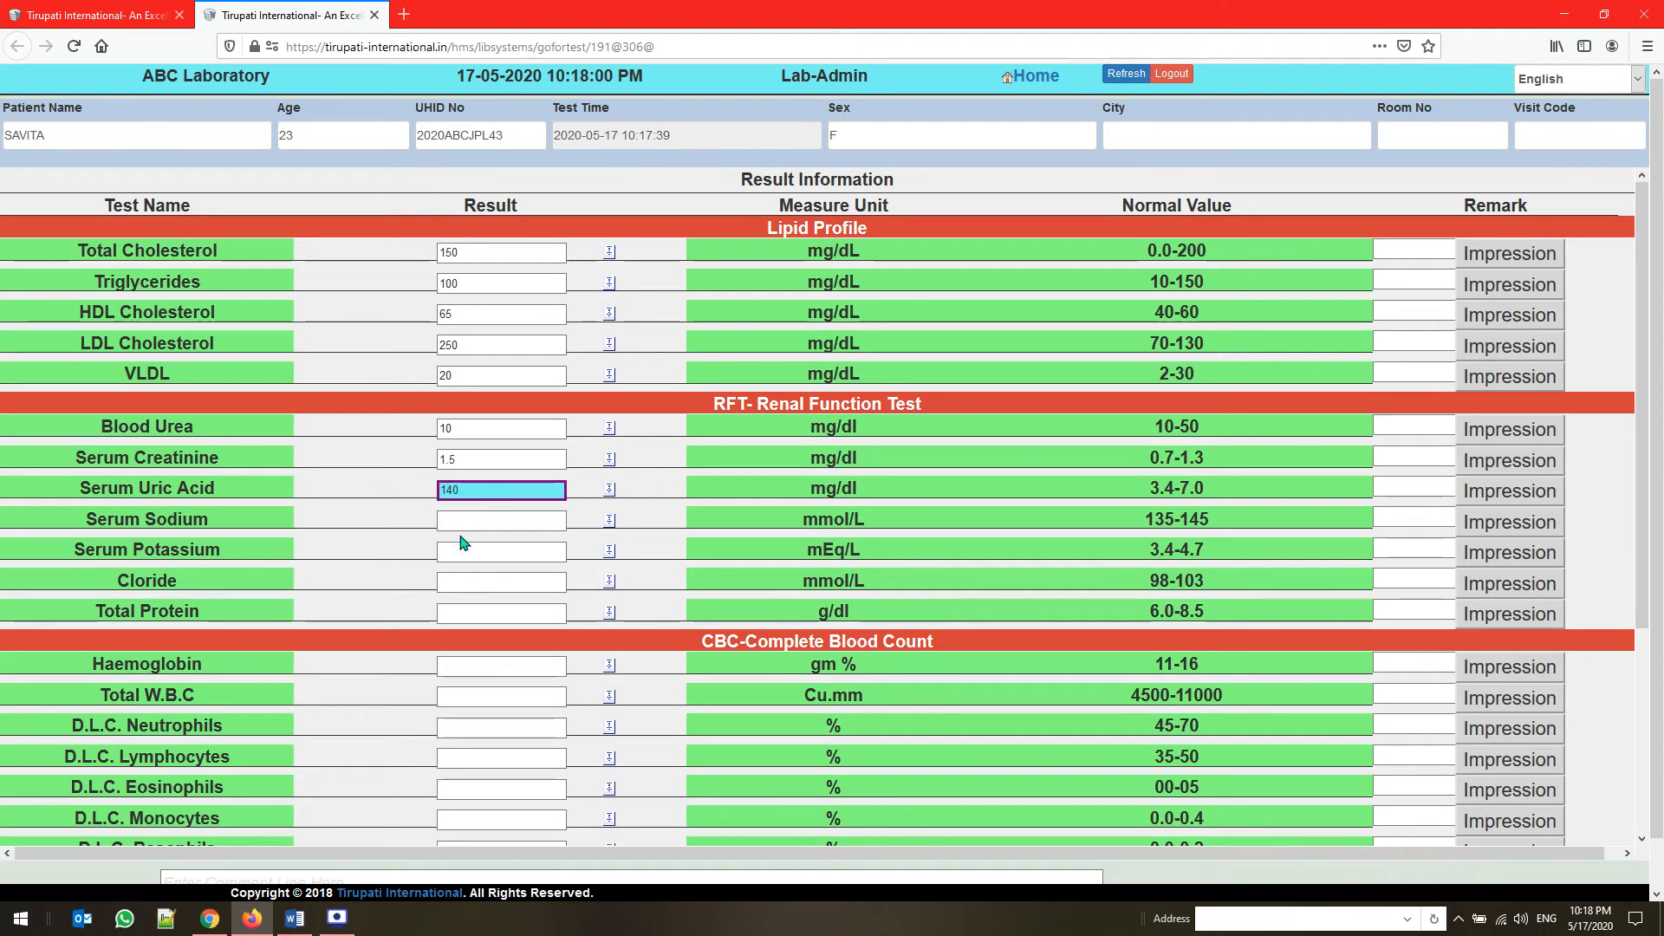
Enter the remaining Renal Function Test results: Serum Sodium 100, Serum Potassium 3.5, Cloride 100, and Total Protein 6.5
left_click(467, 521)
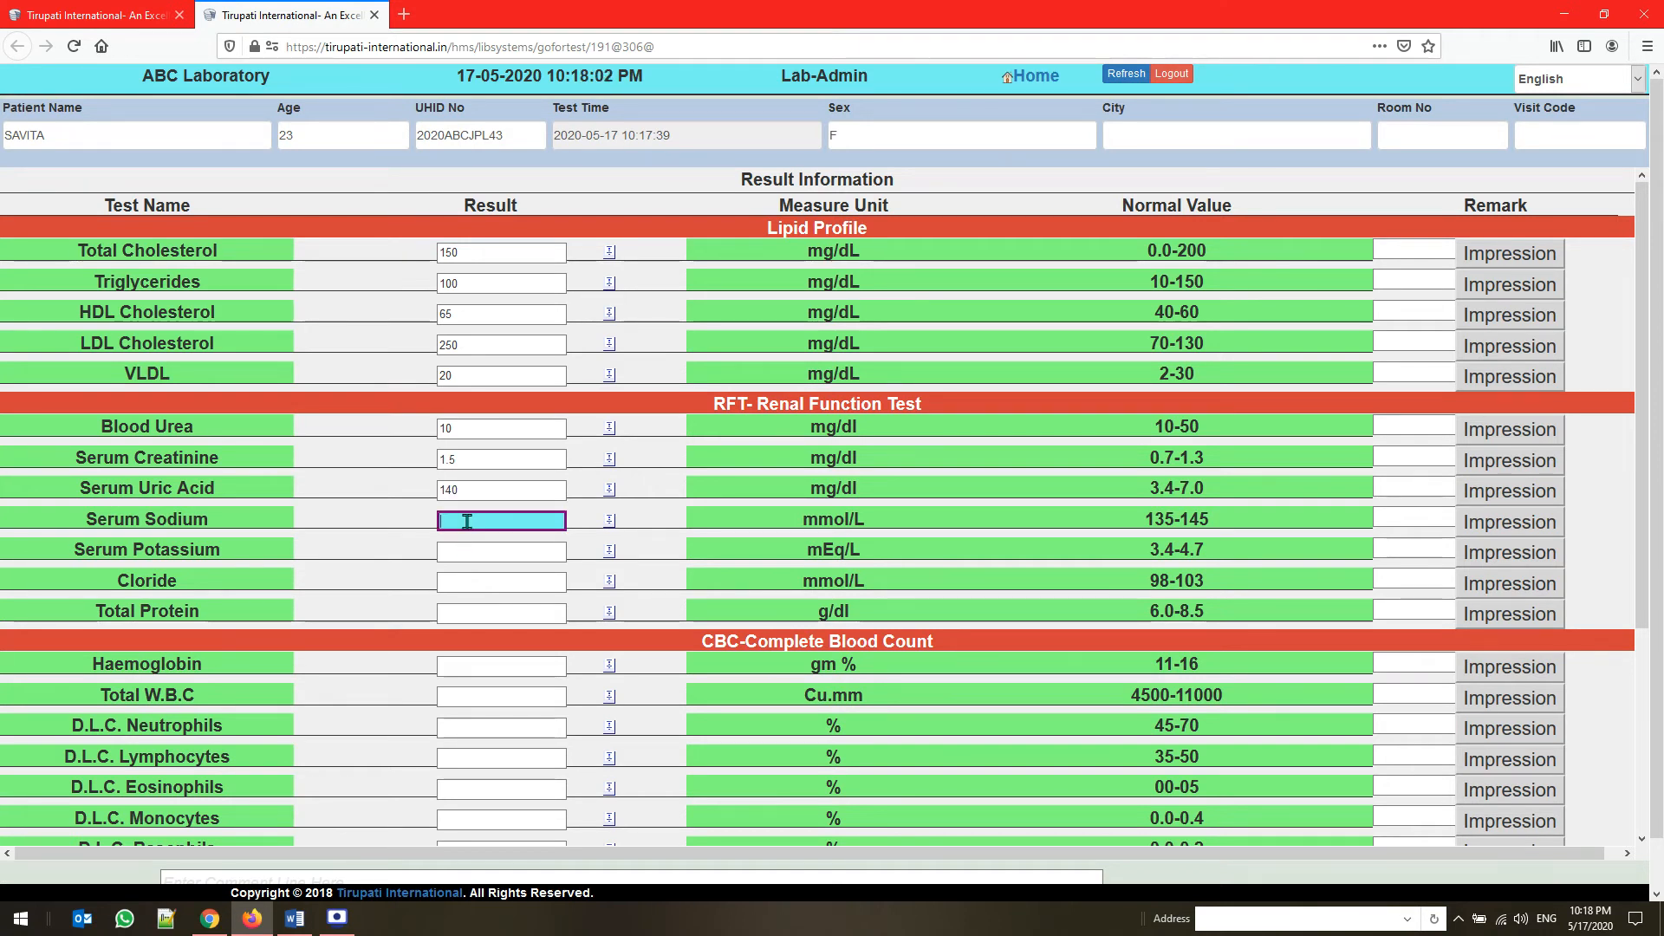
type("100")
key("Tab")
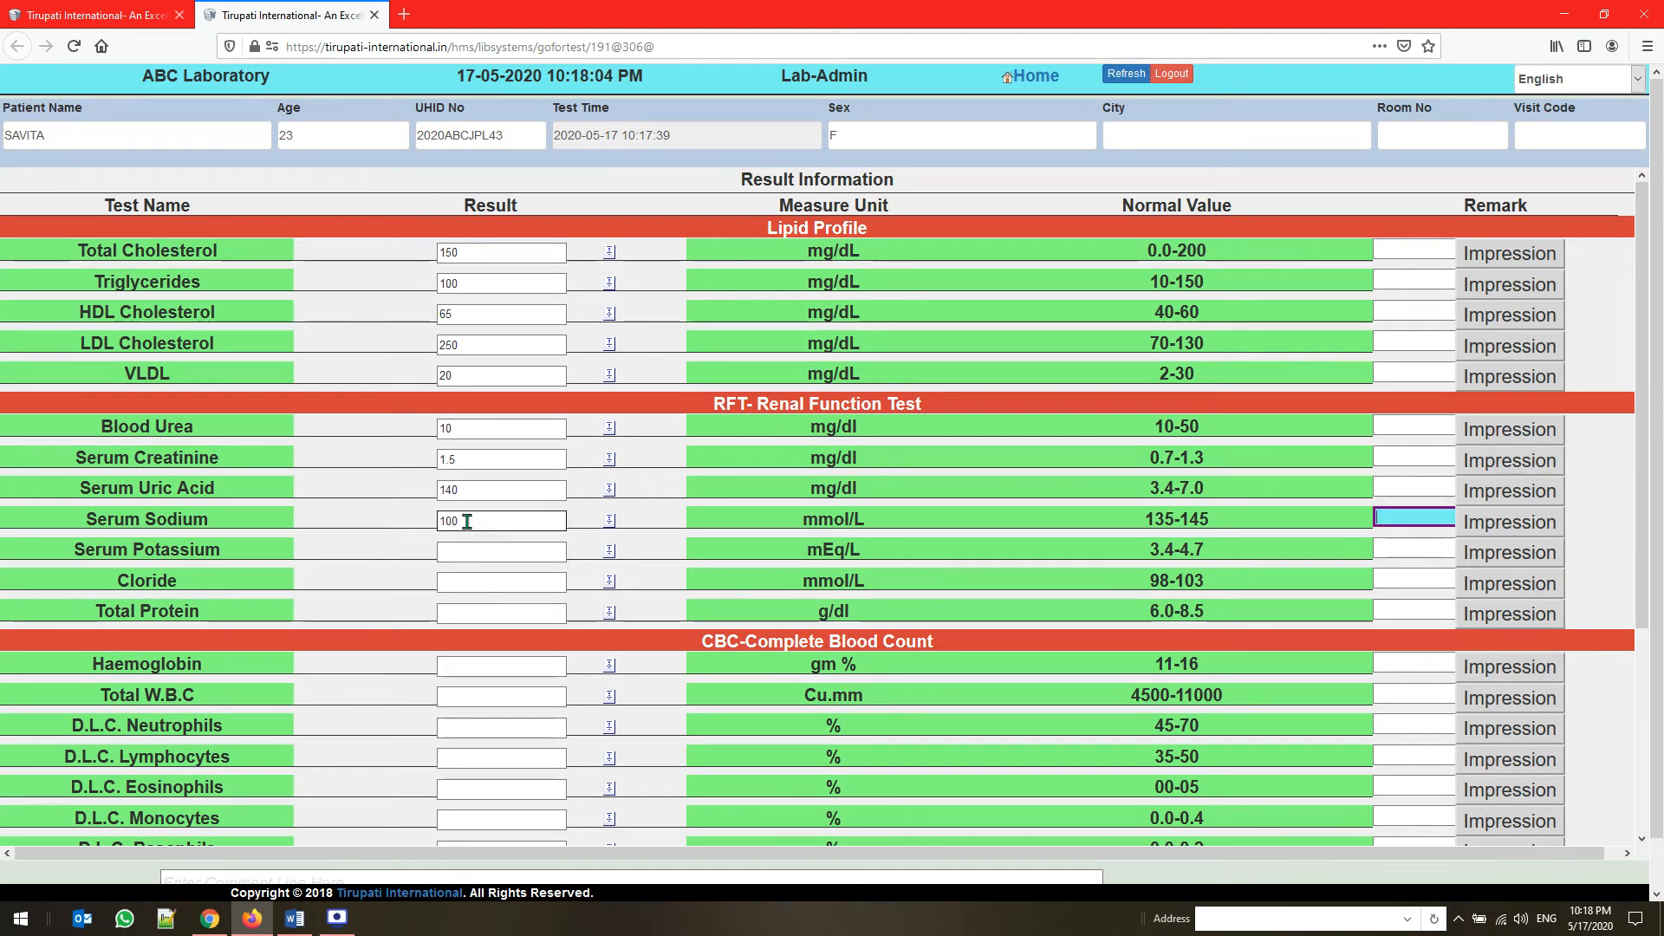
key("Tab")
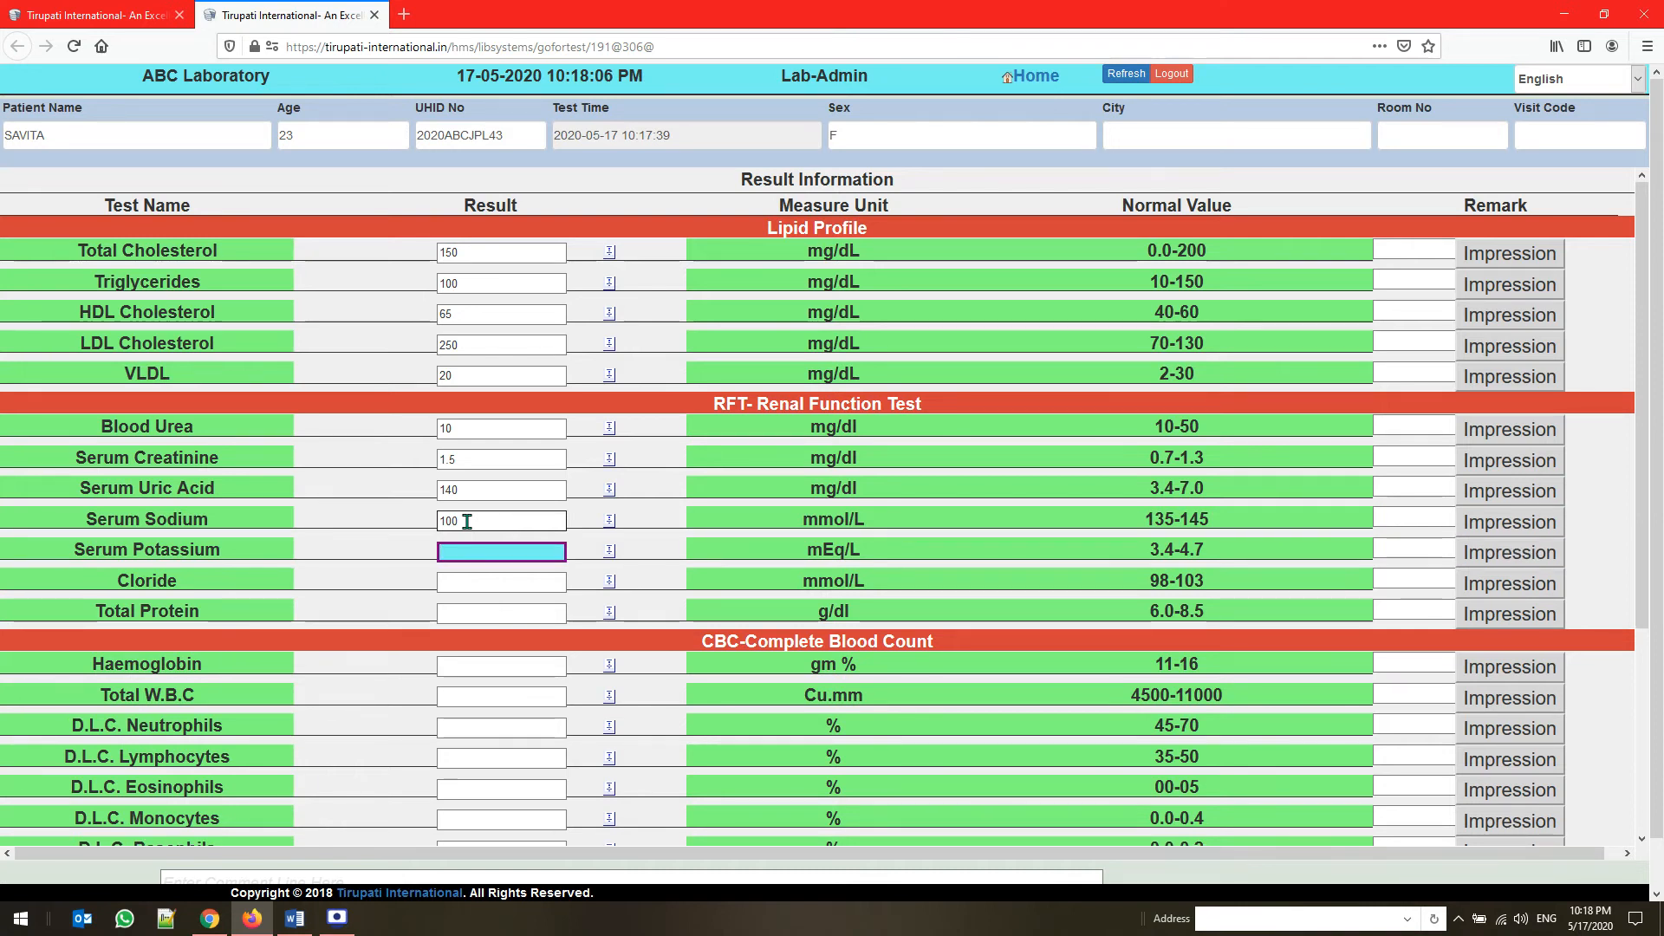
key("Tab")
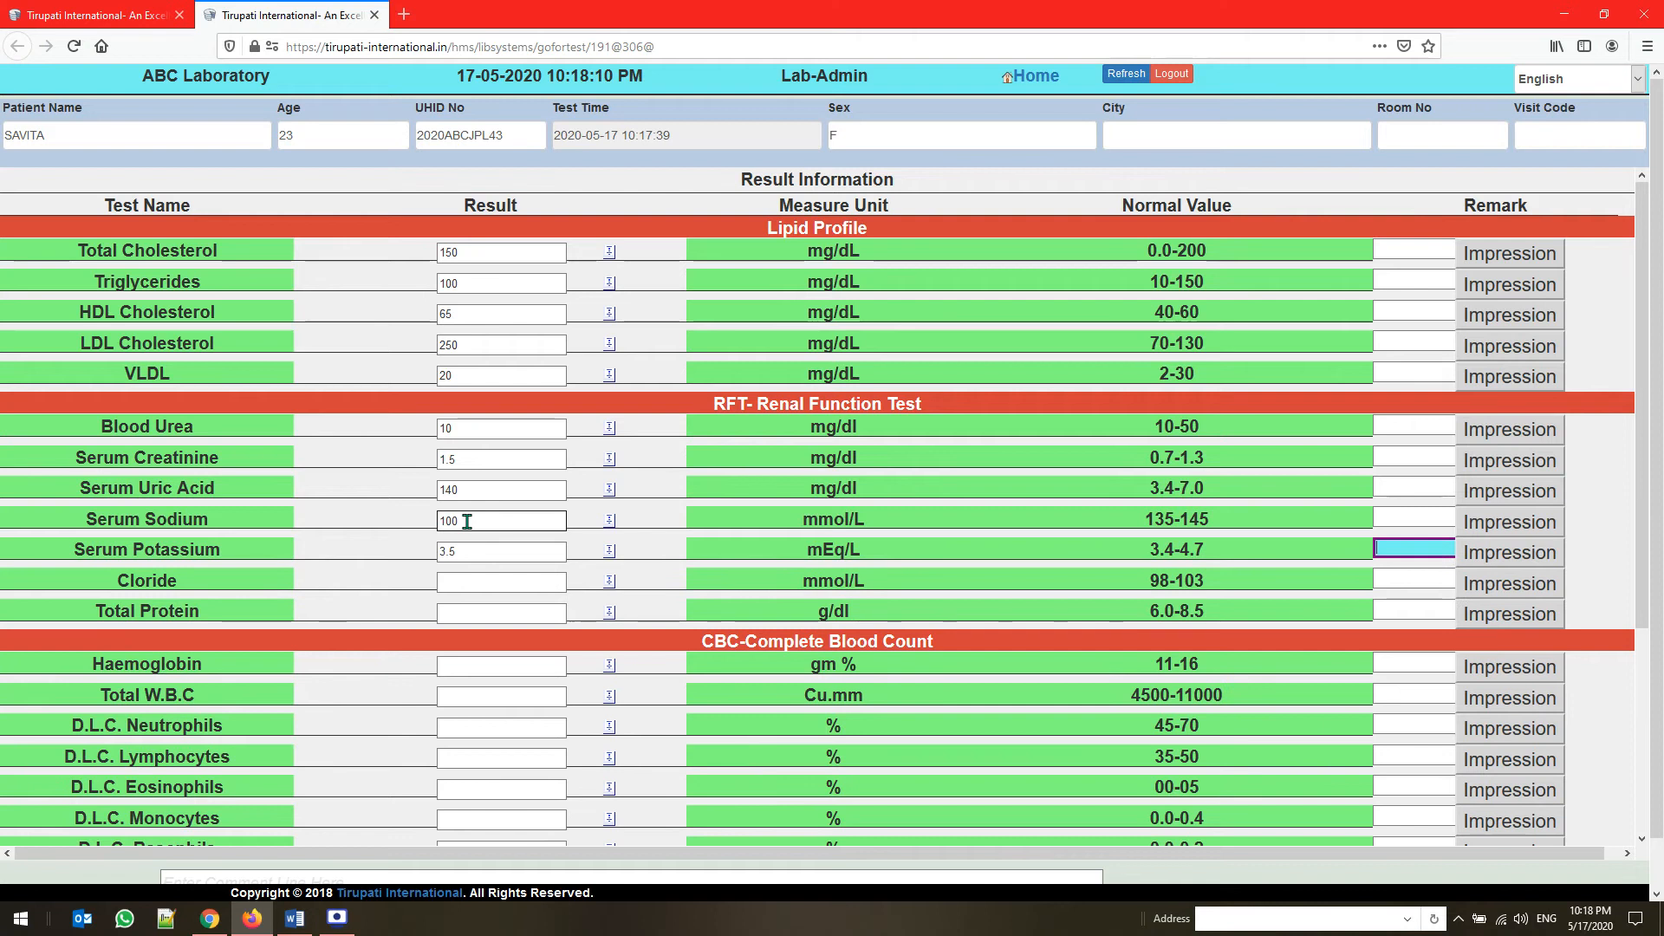
key("Tab")
left_click(465, 582)
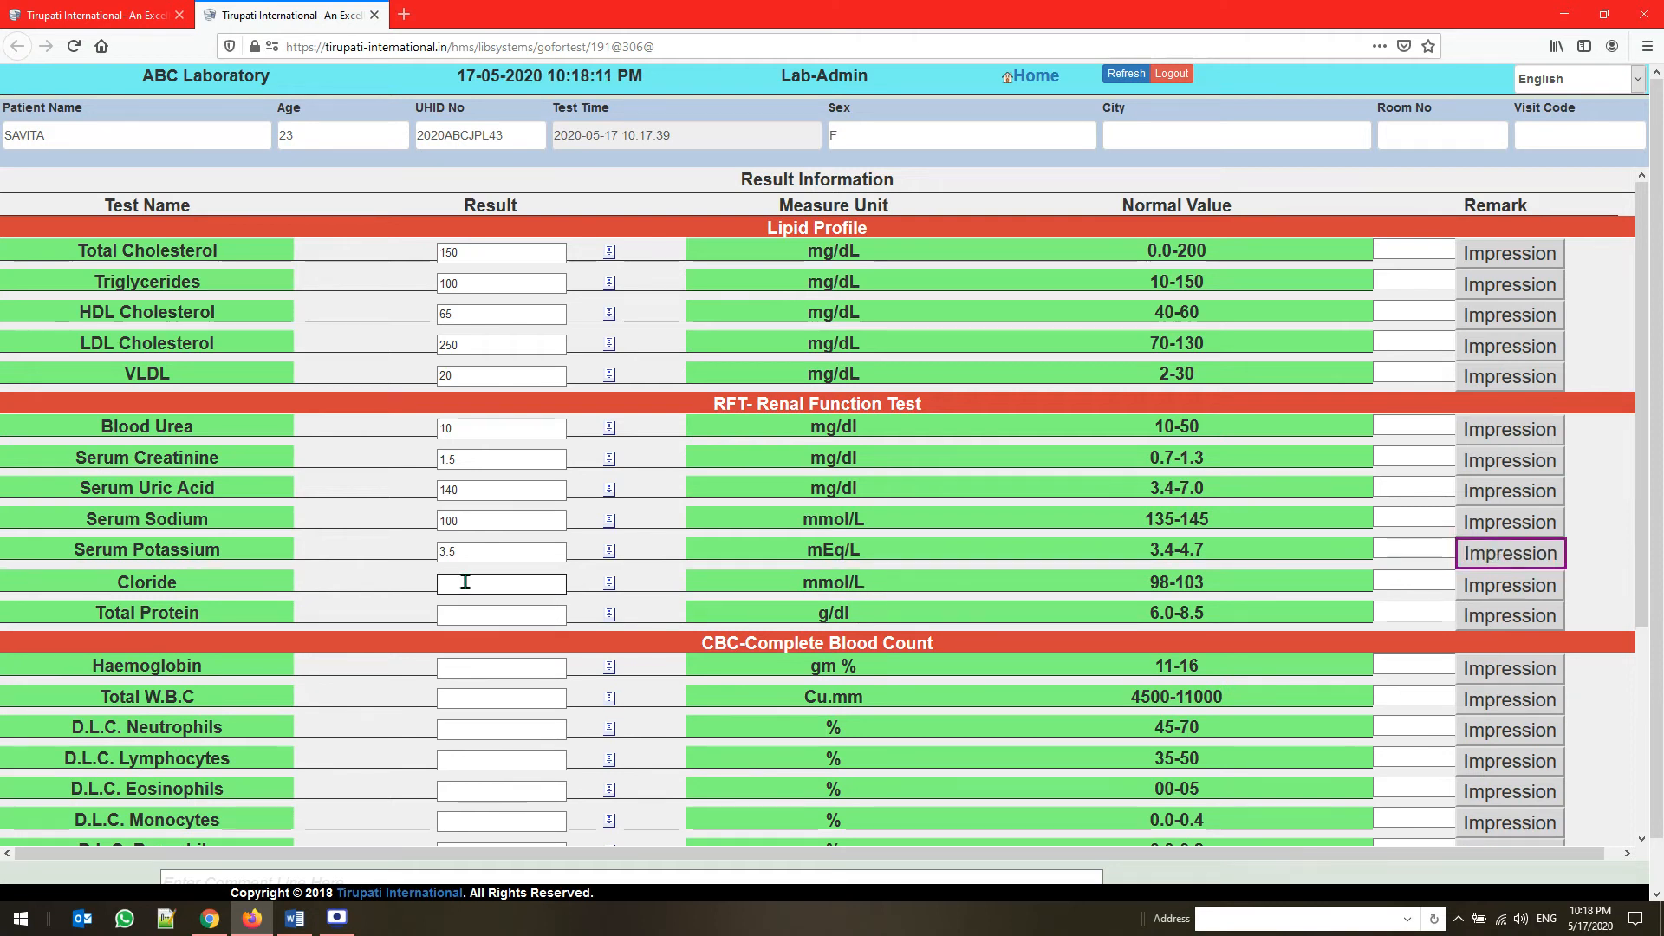
type("100")
left_click(468, 617)
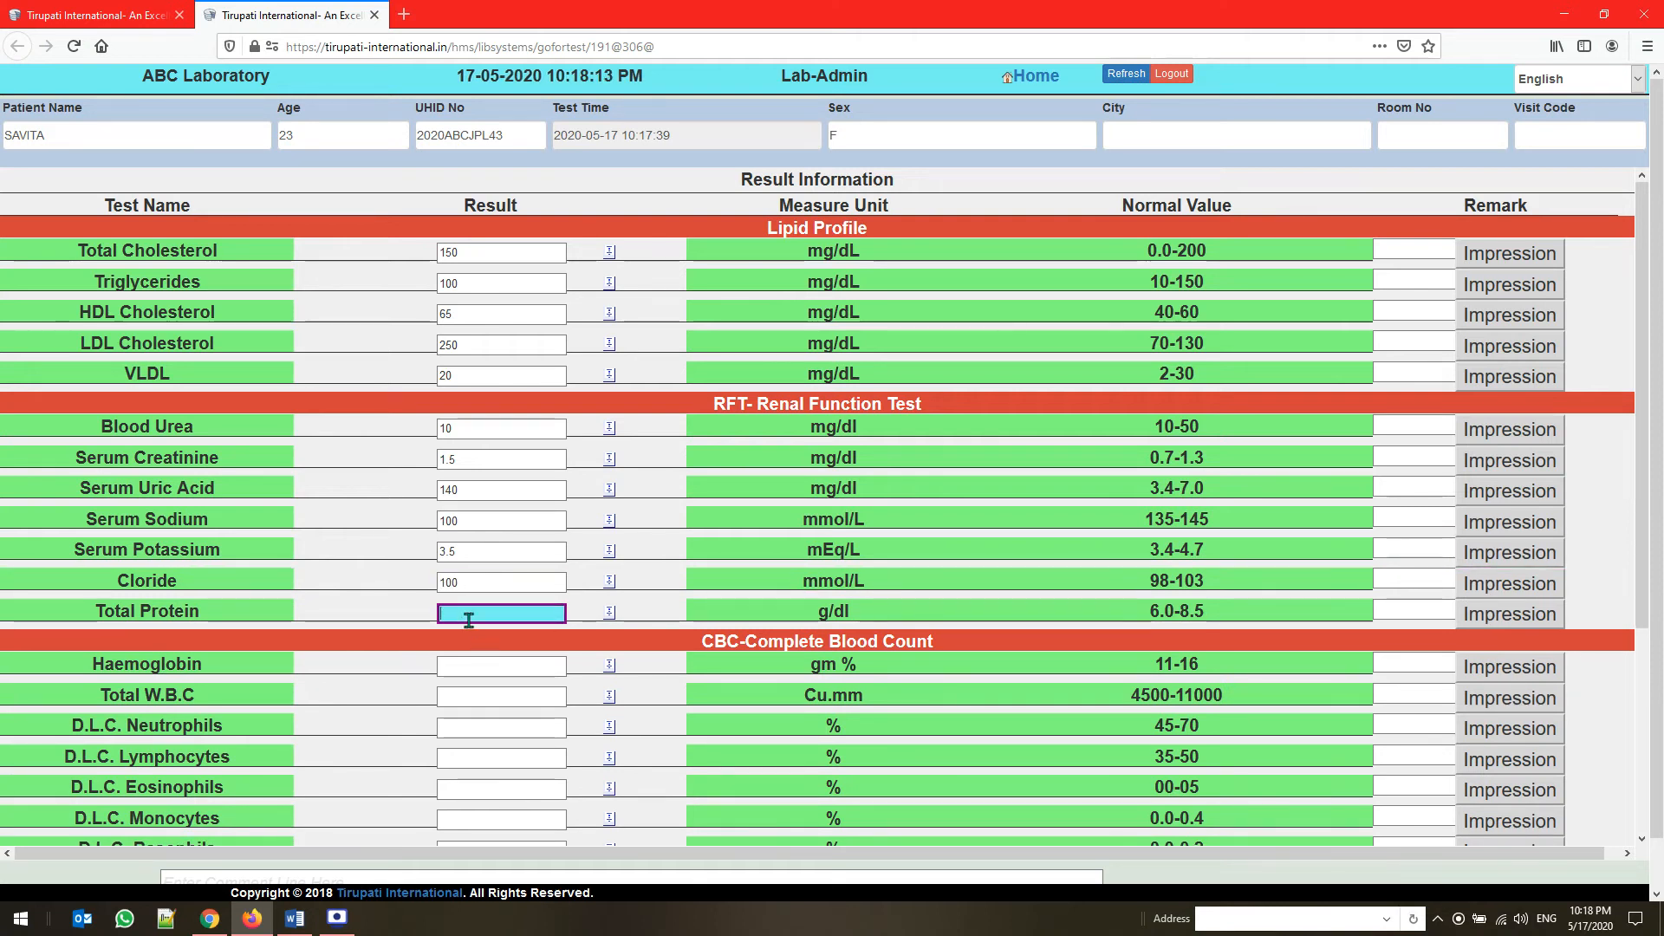
type("6.5")
Enter the first Complete Blood Count results: Haemoglobin 11, Total W.B.C 11250, and D.L.C. Neutrophils 50
scroll(510, 666, "down", 3)
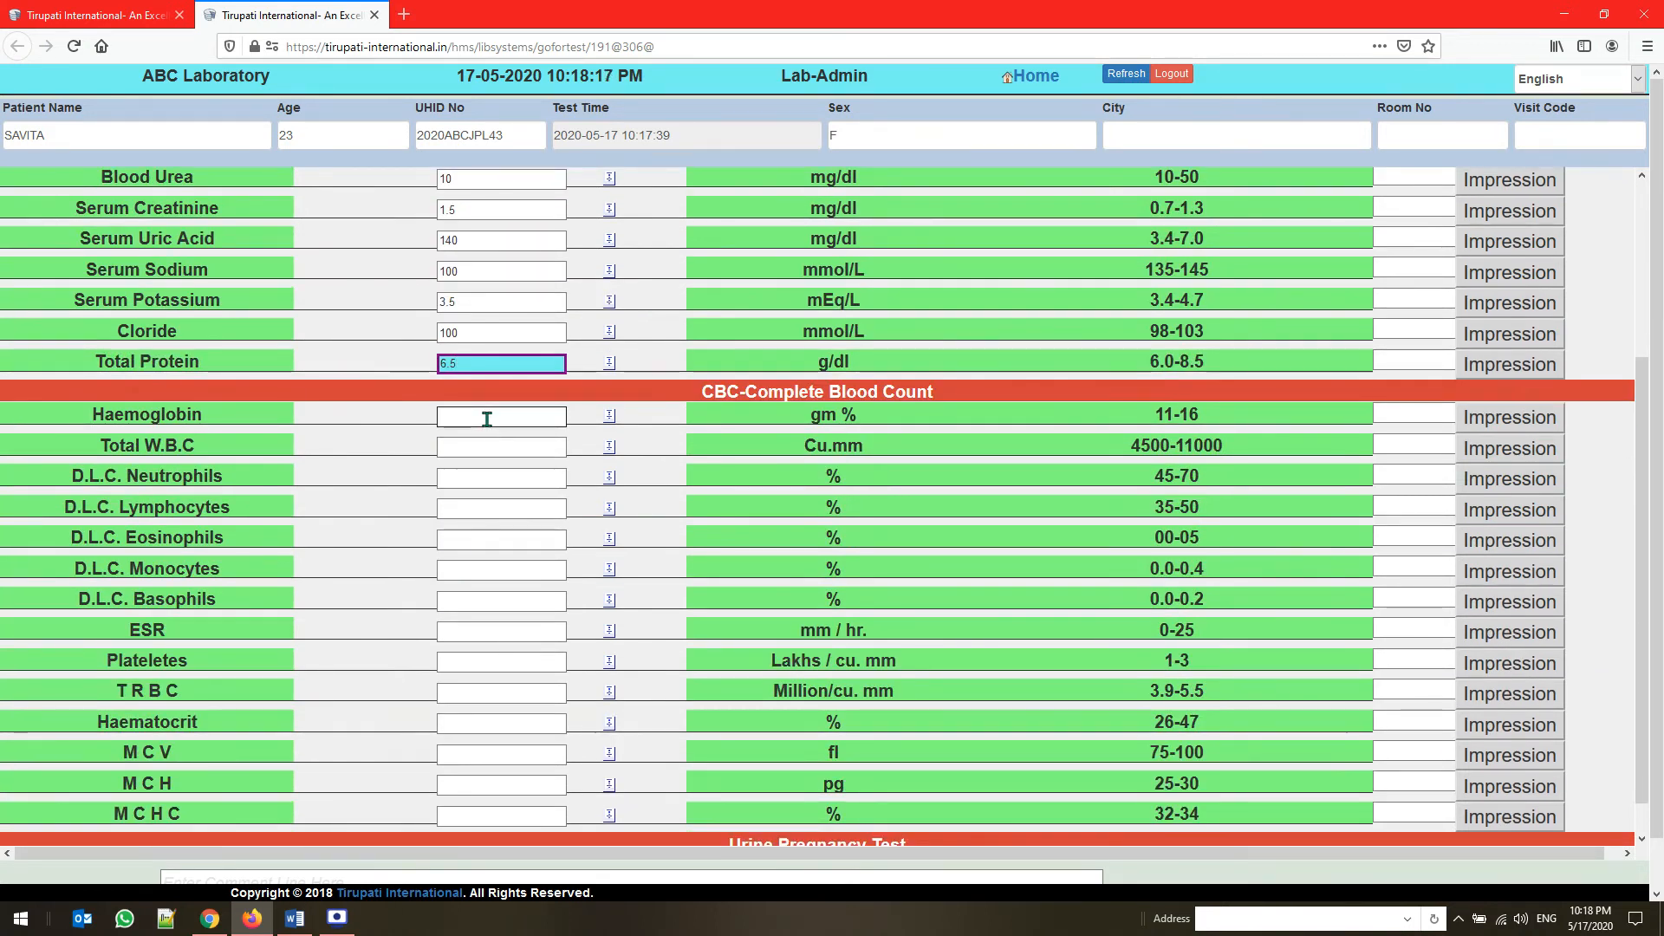
left_click(487, 419)
type("11")
left_click(489, 443)
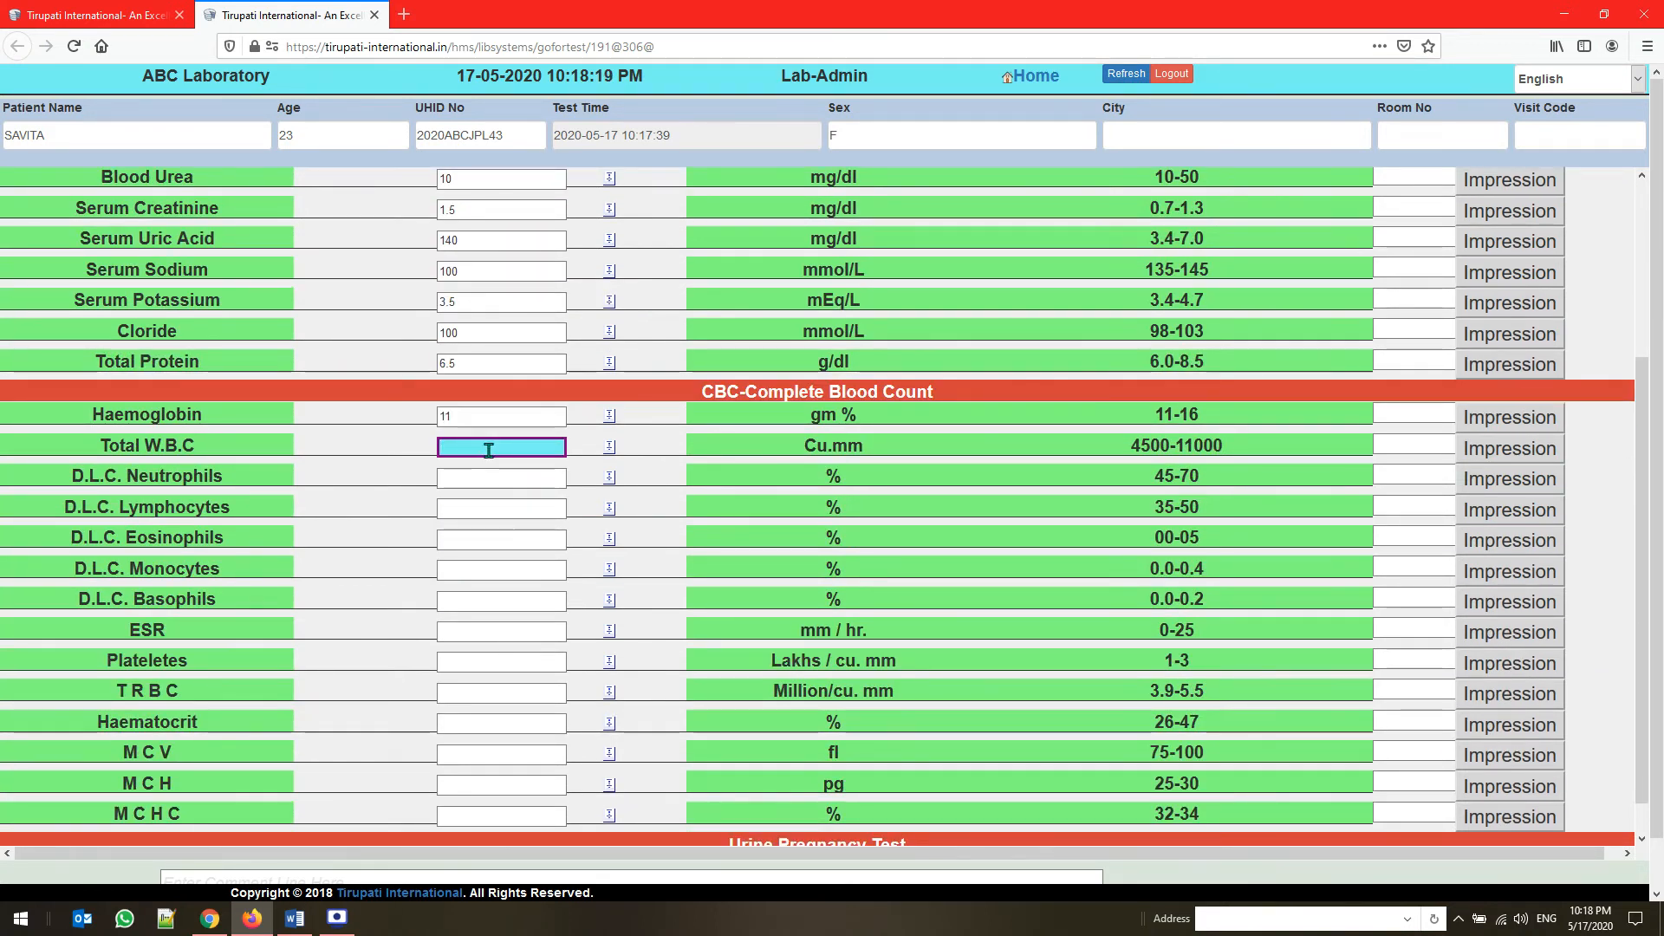
type("1")
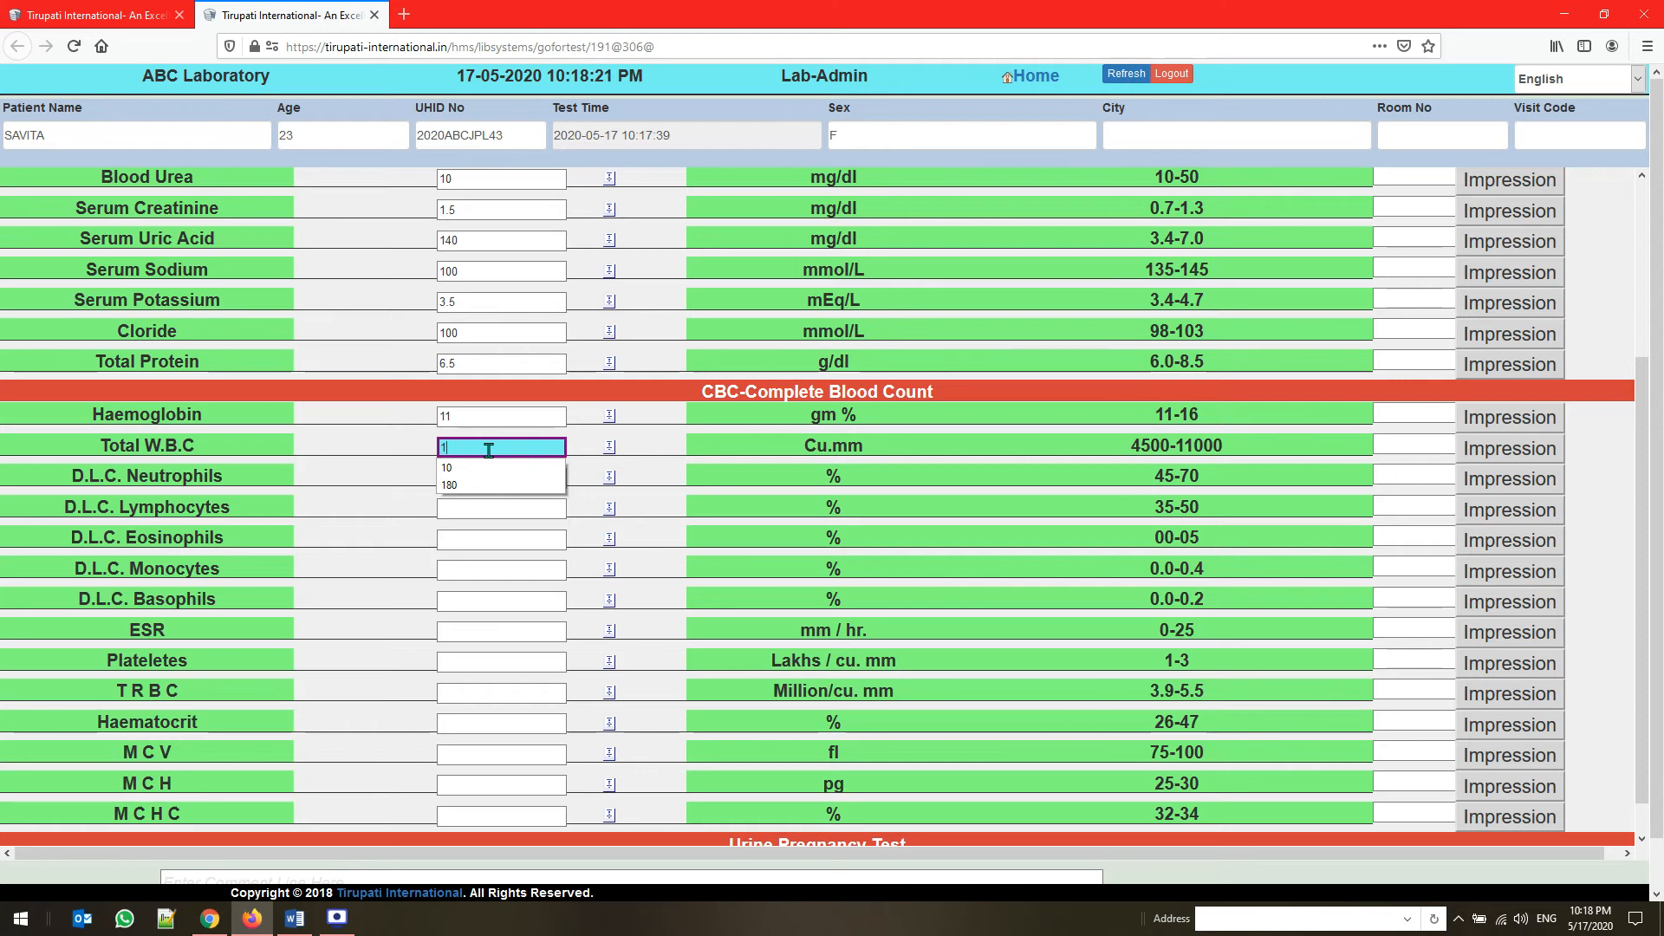
type("1250")
left_click(488, 479)
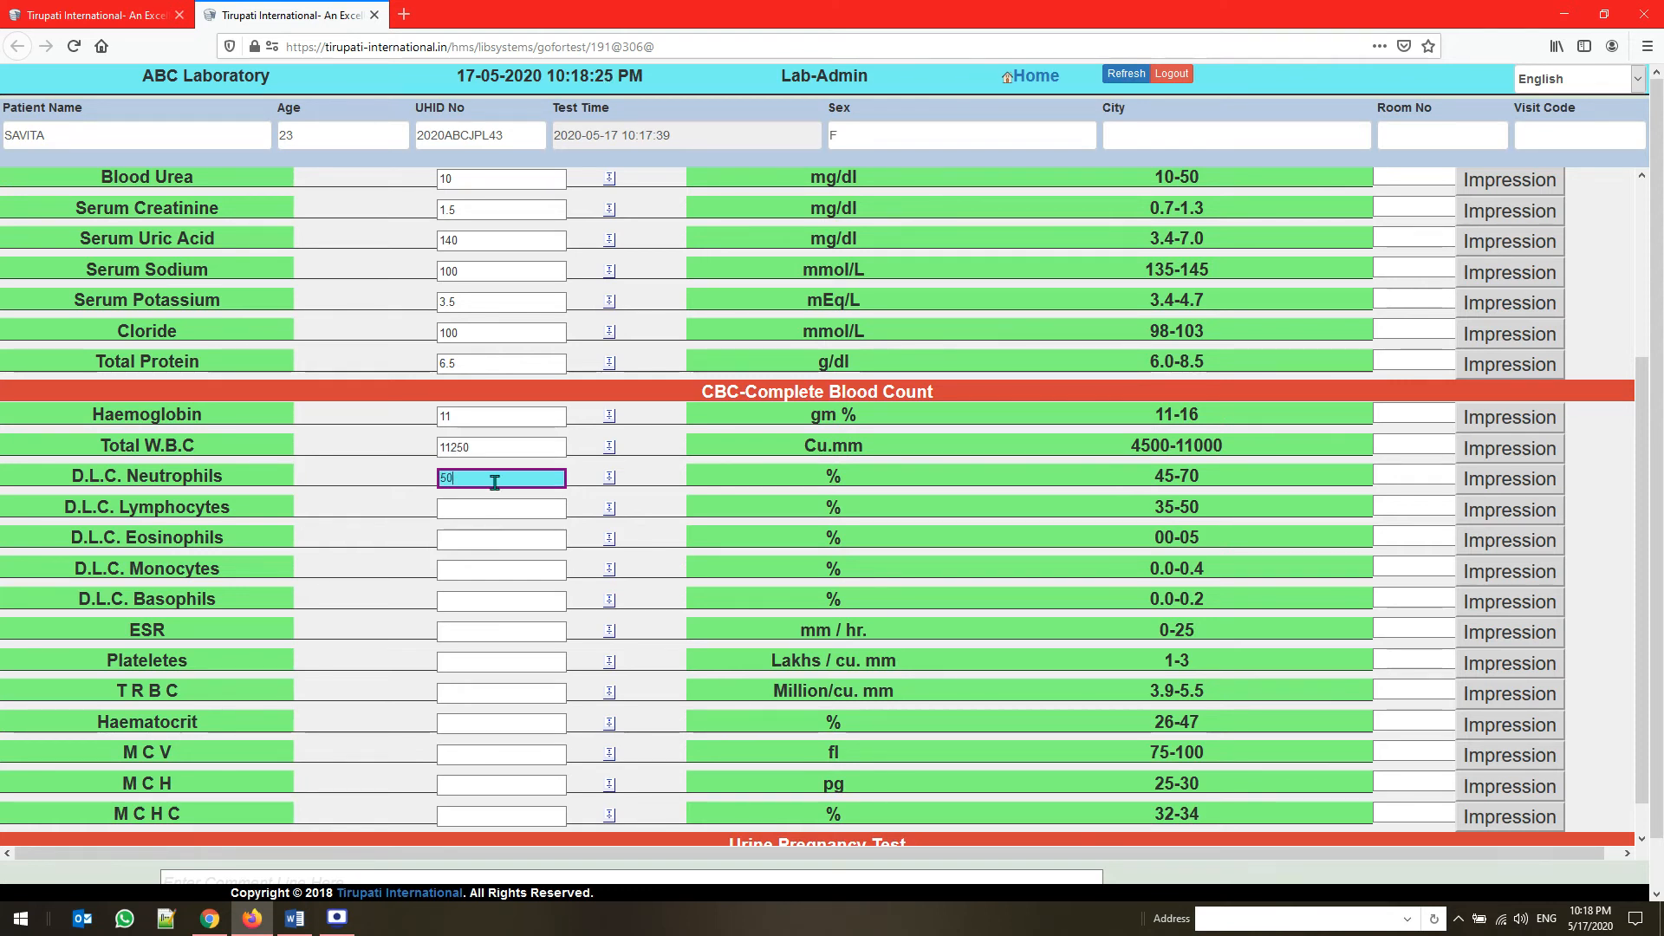
type("50")
Enter the other D.L.C. results of the Complete Blood Count: Lymphocytes 05, Eosinophils 5, Monocytes 0.4, and Basophils 0.1
left_click(475, 508)
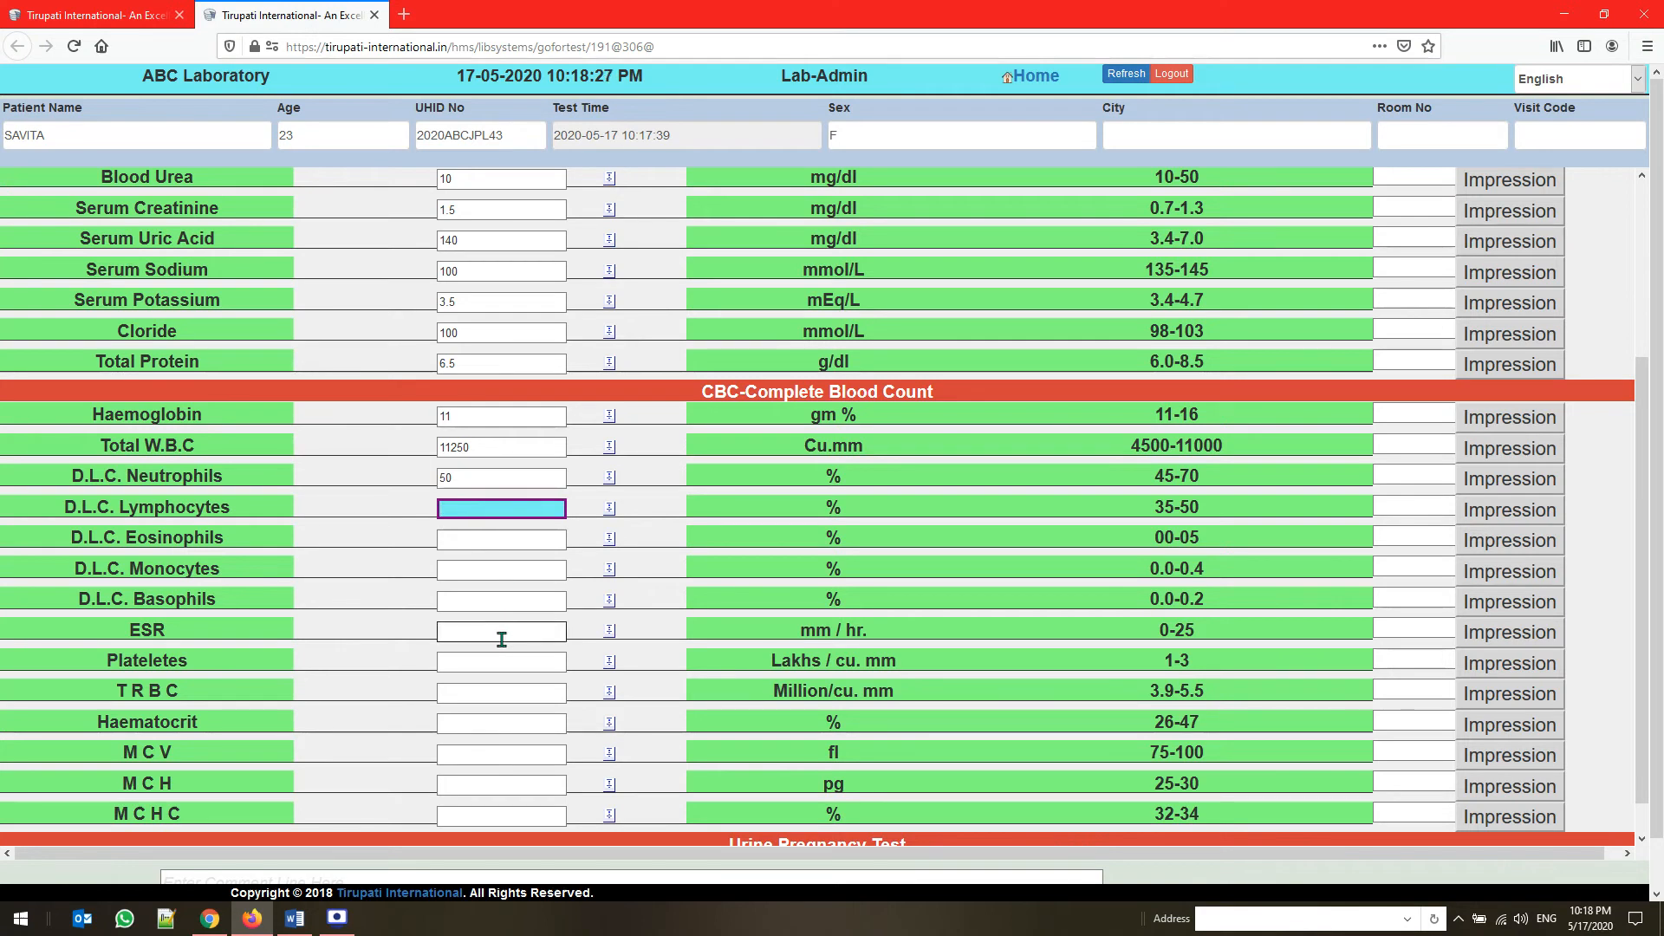
type("05")
left_click(489, 543)
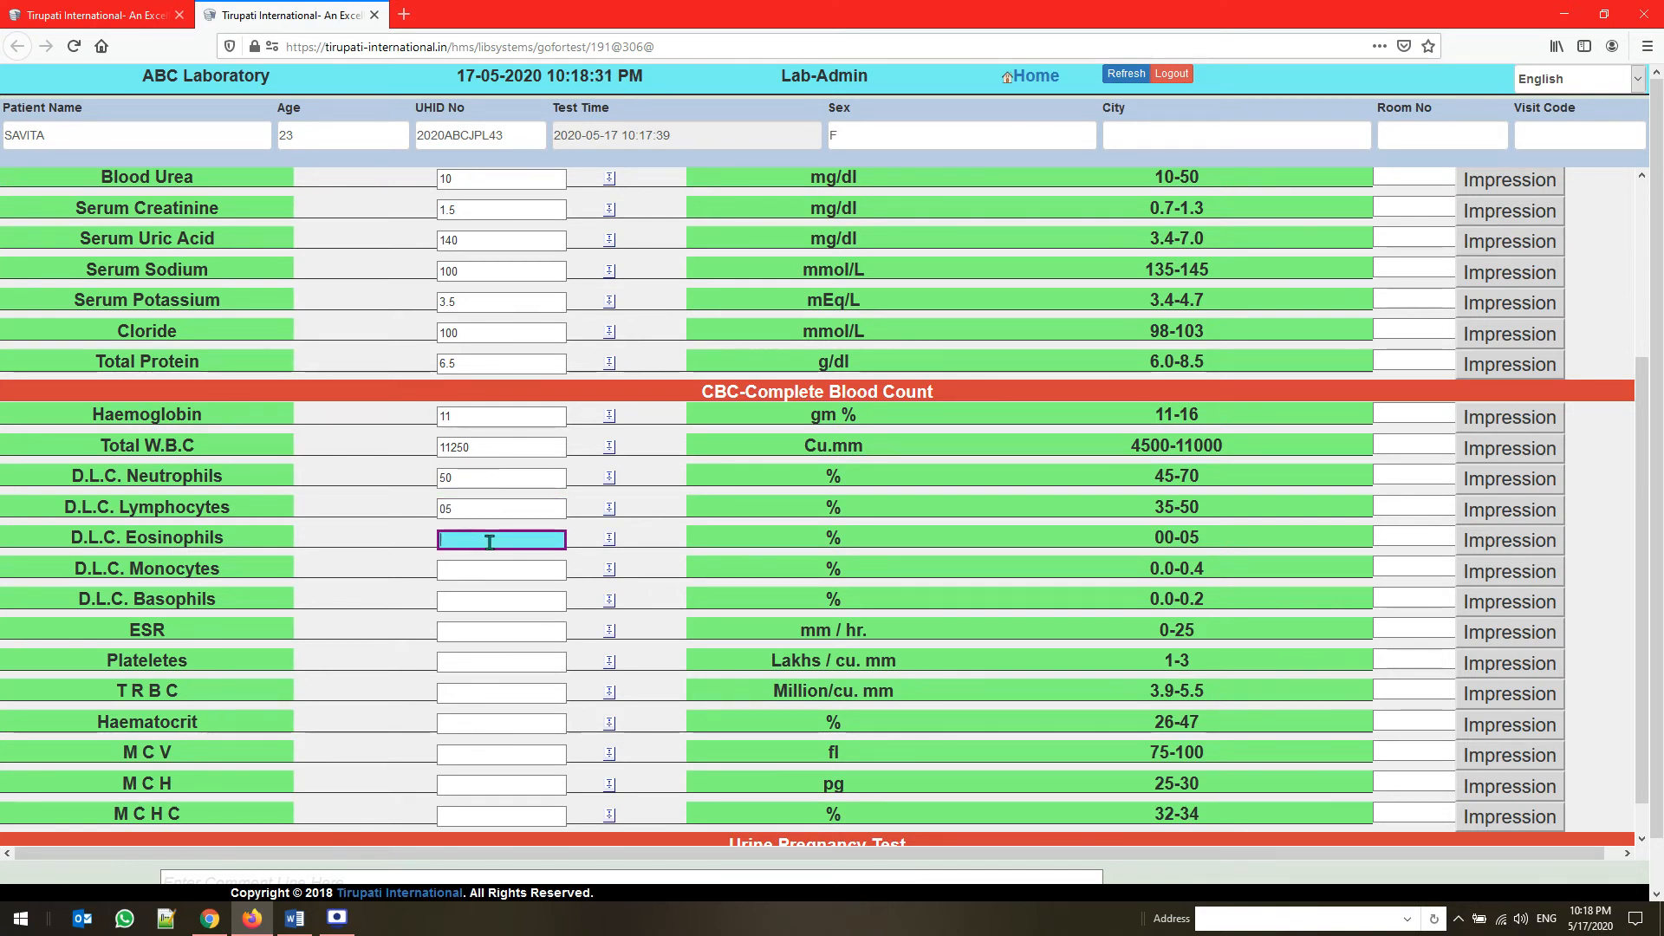
type("5")
left_click(493, 572)
type("0.4")
left_click(495, 603)
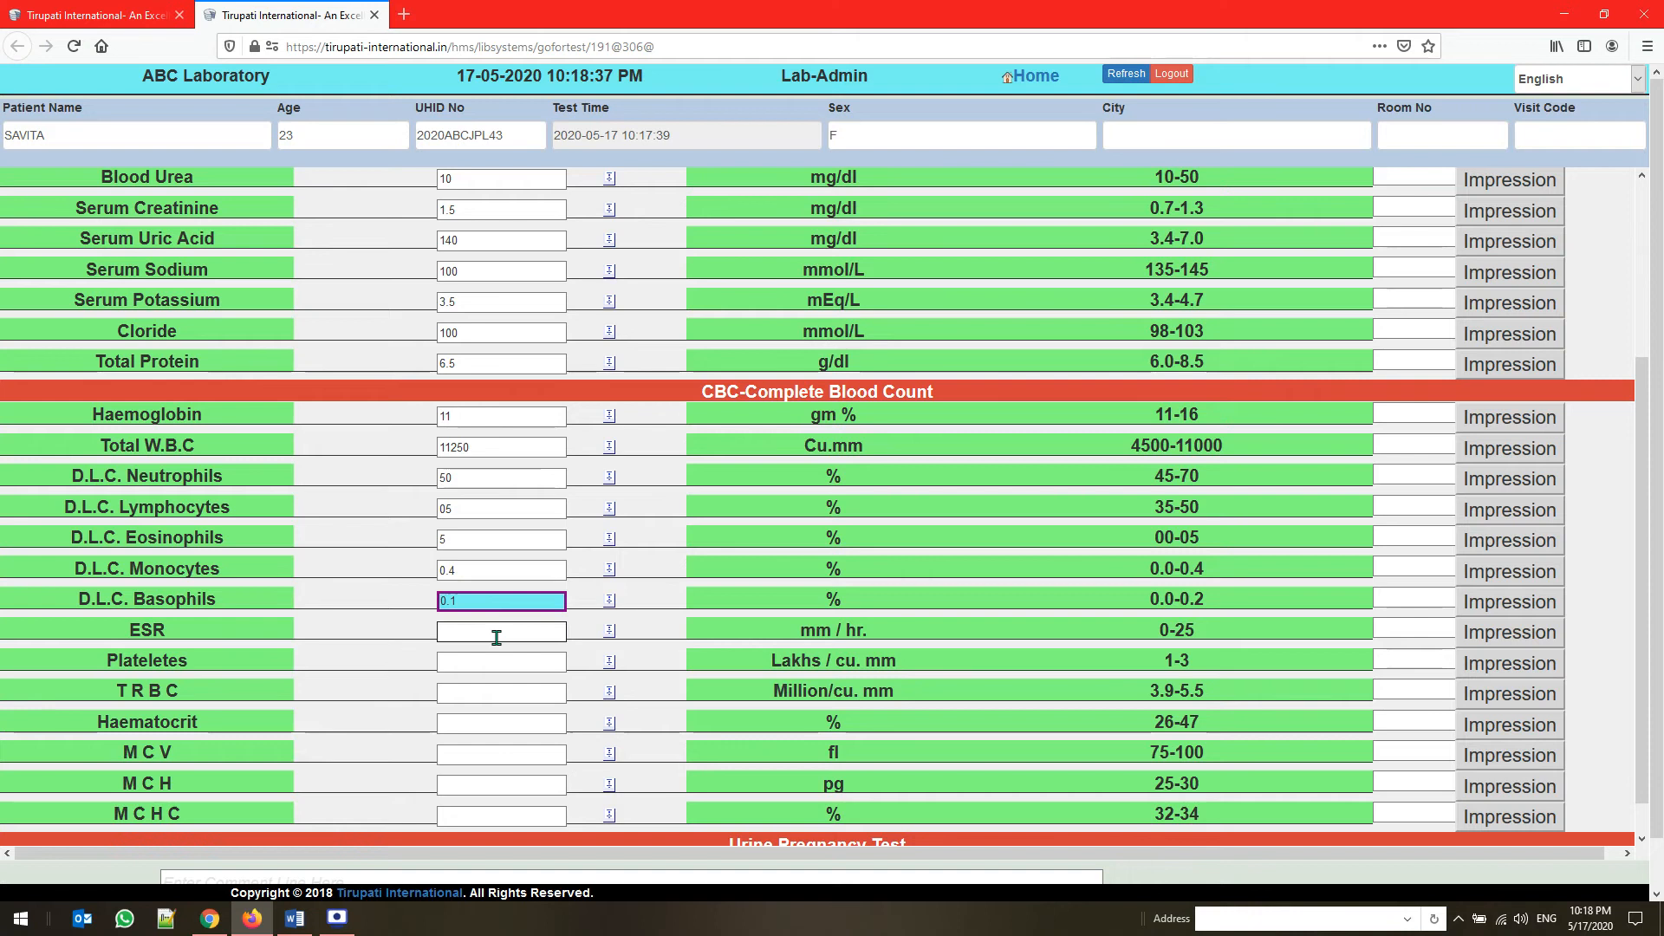
Enter the Complete Blood Count results for ESR 20, Plateletes 1, and T R B C 1
left_click(496, 636)
type("20")
left_click(507, 663)
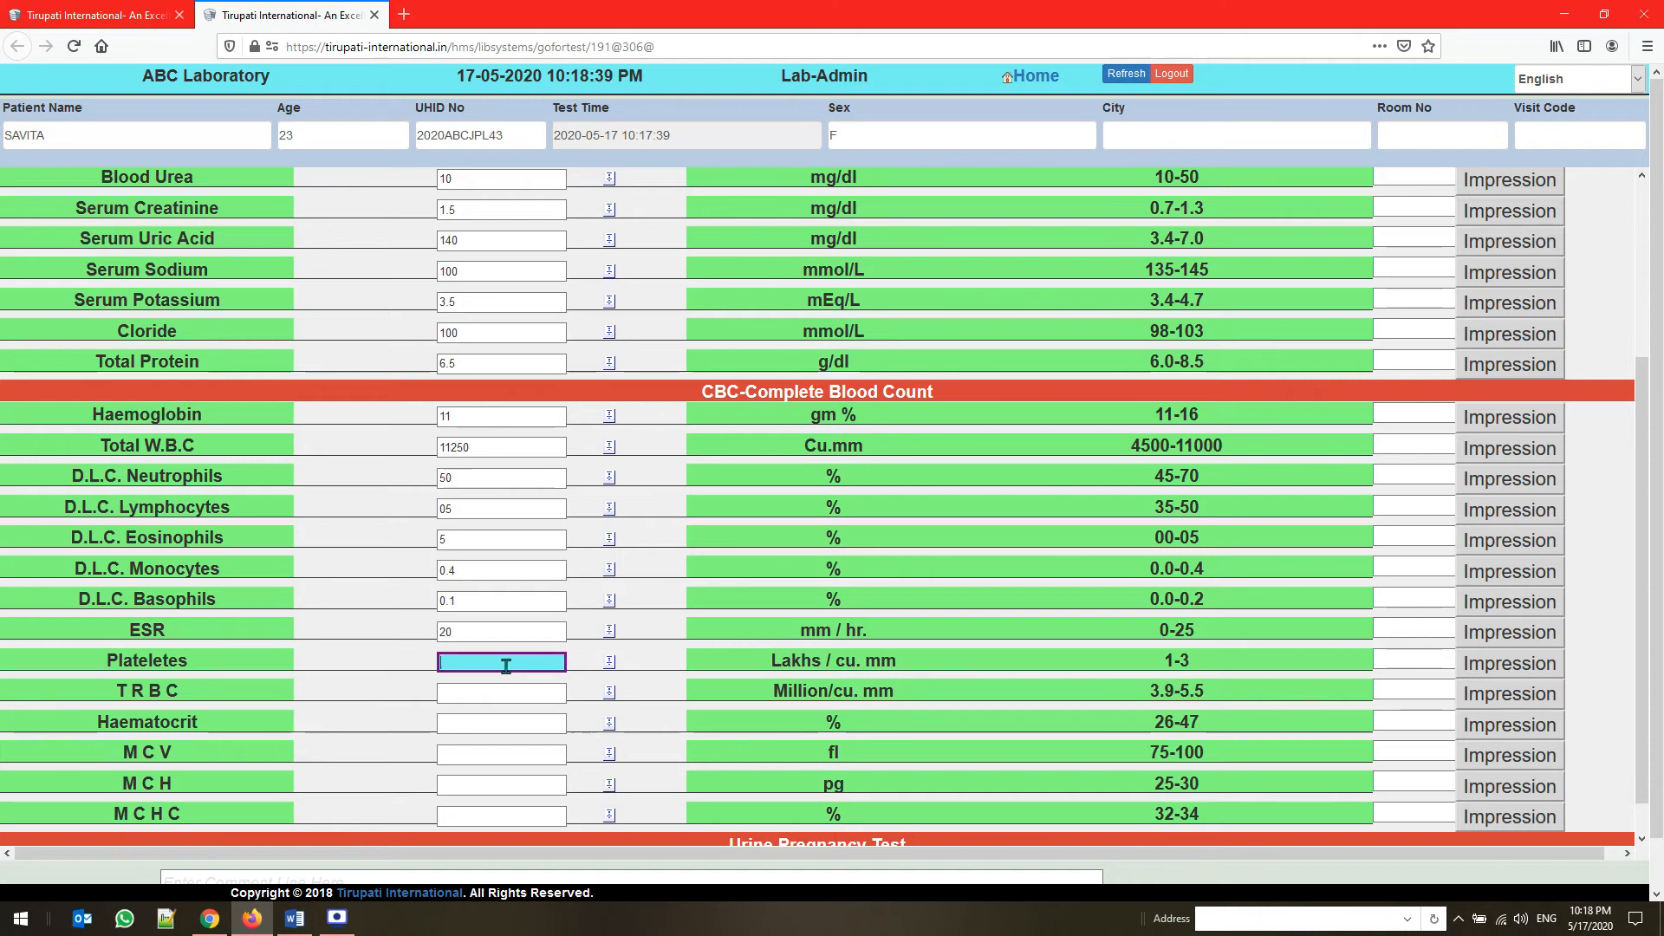
type("1")
scroll(503, 663, "down", 1)
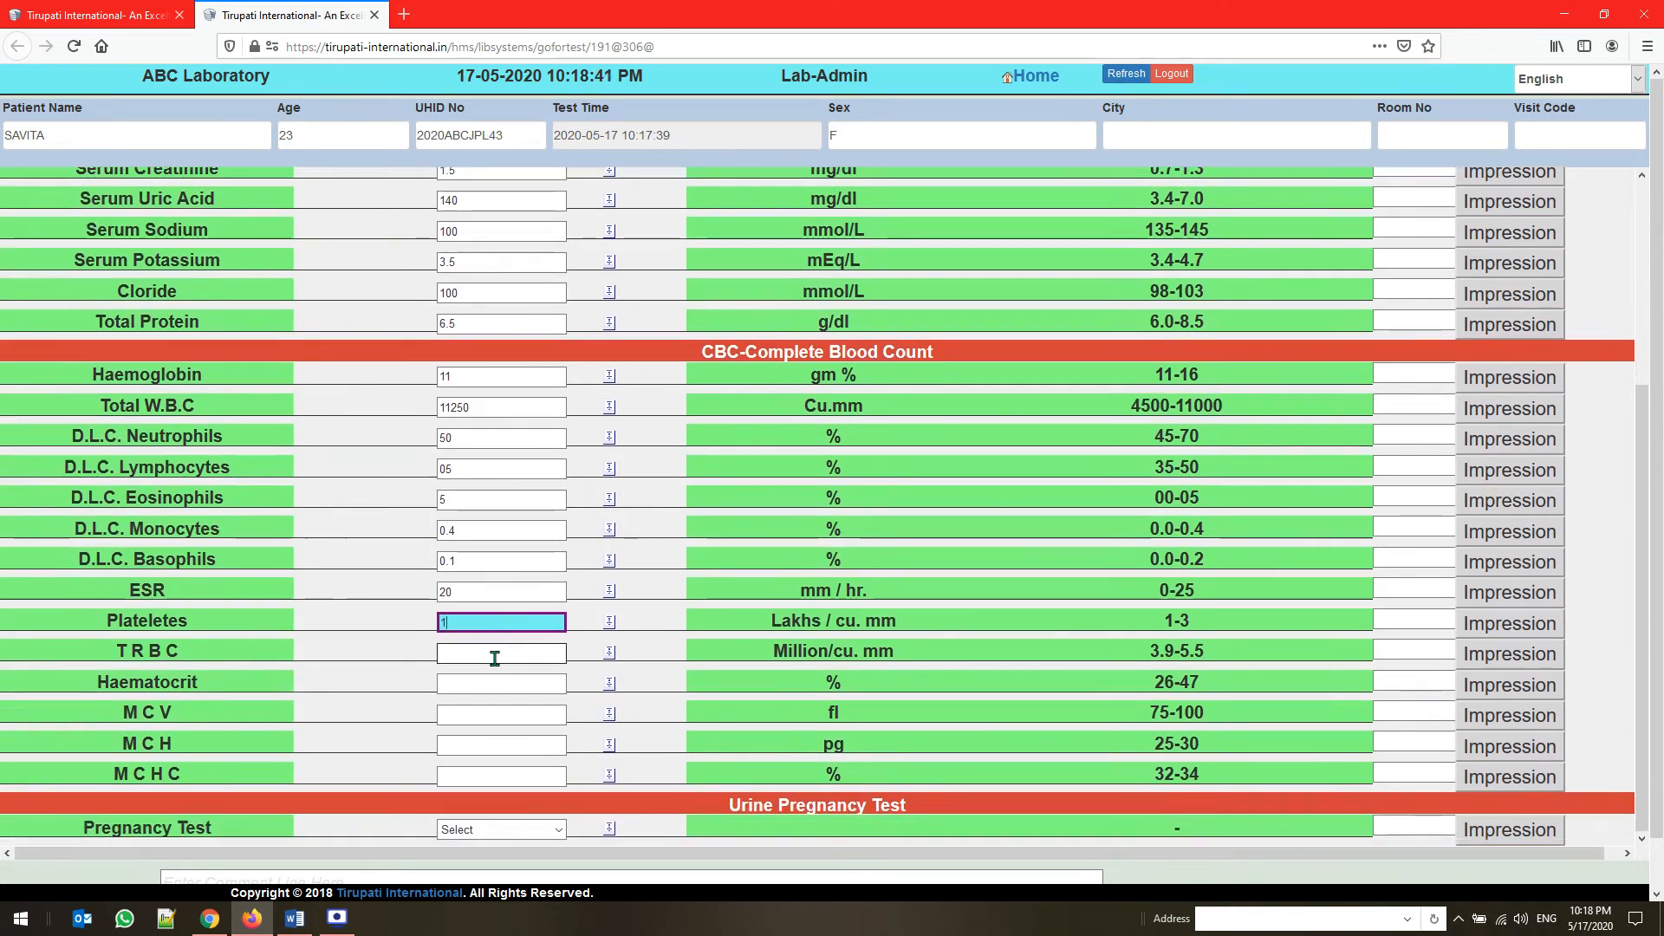
left_click(495, 658)
type("1")
Enter the remaining Complete Blood Count results: Haematocrit 25, M C V 120, M C H 20, and M C H C 10
left_click(491, 685)
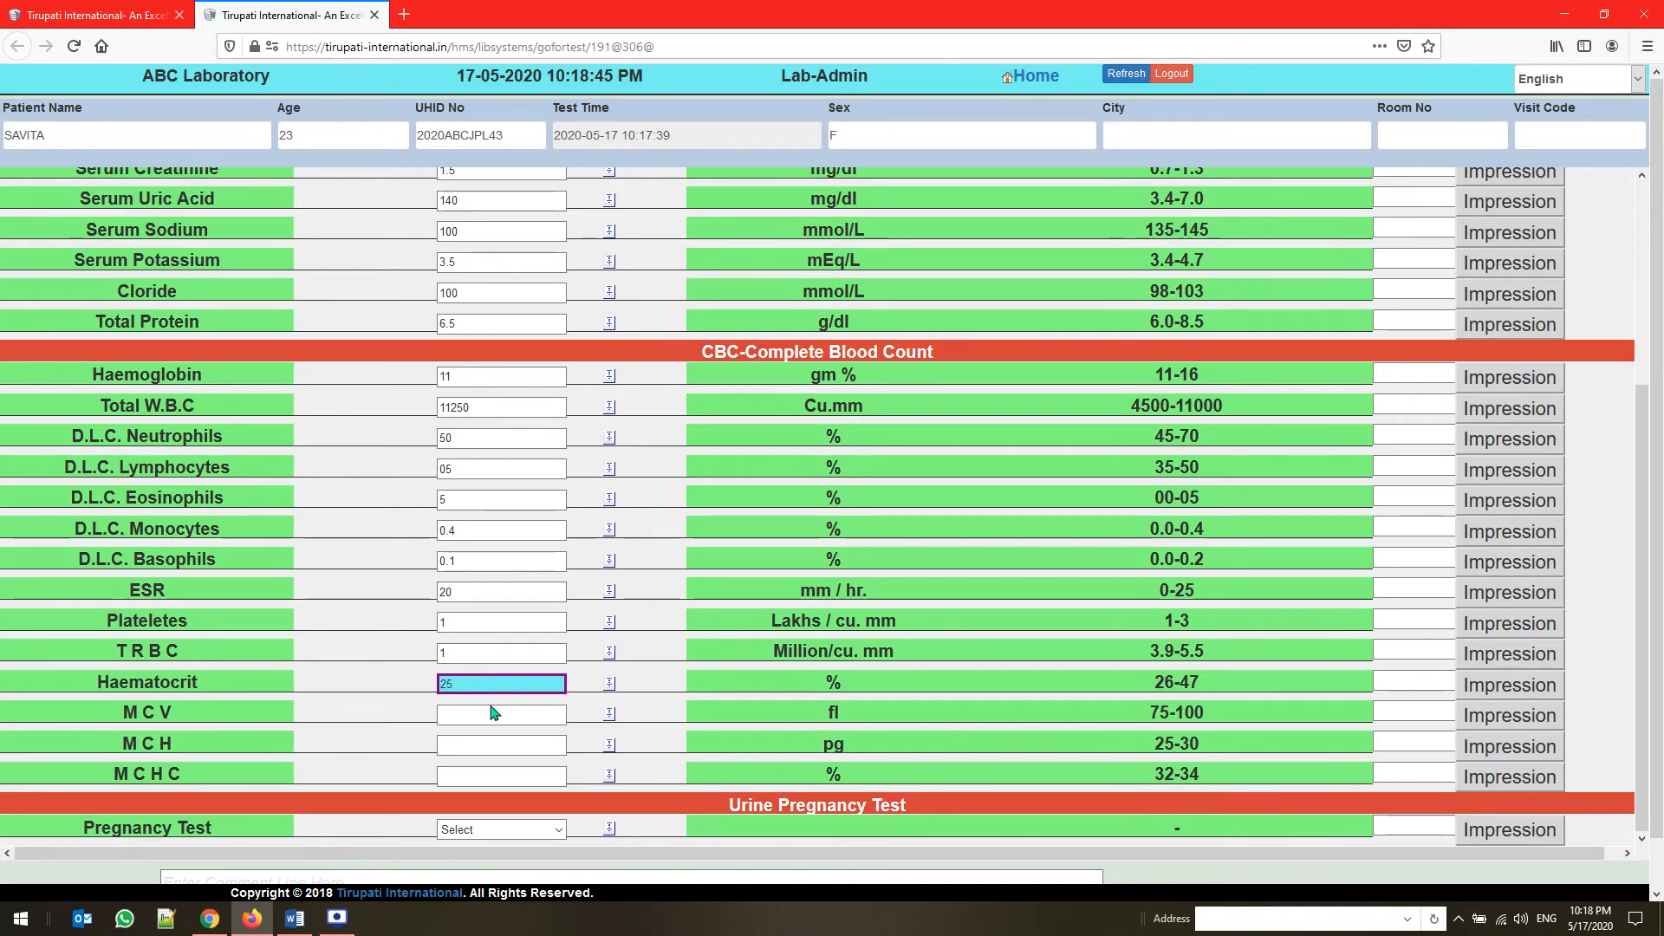
left_click(491, 711)
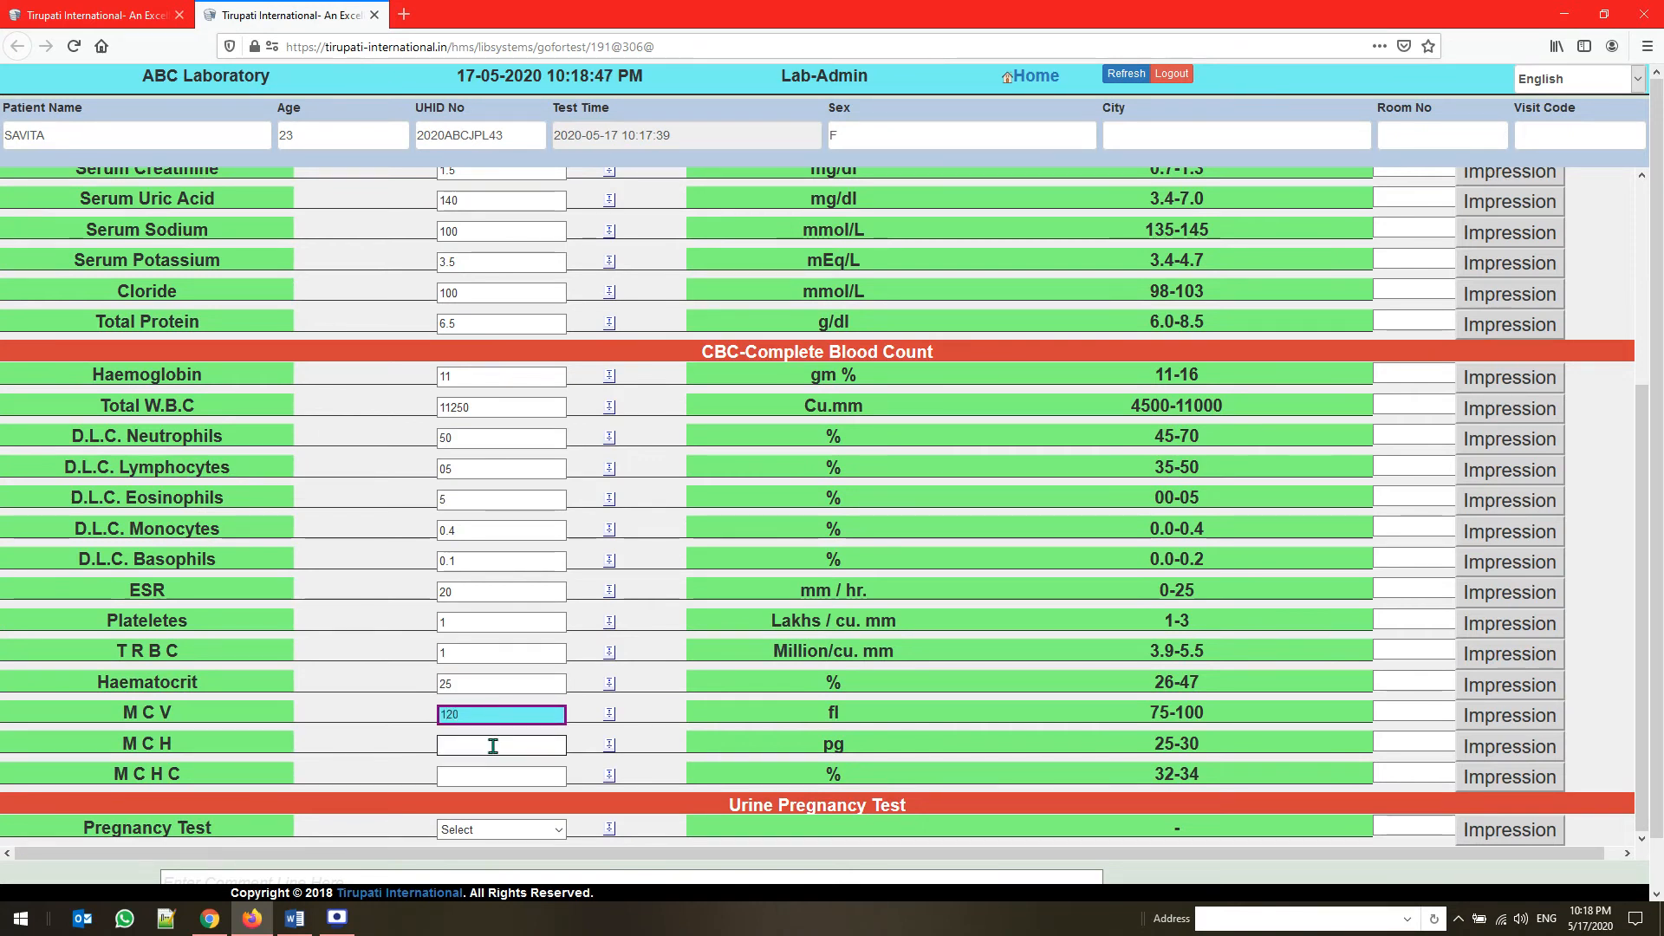
left_click(494, 743)
type("20")
left_click(496, 776)
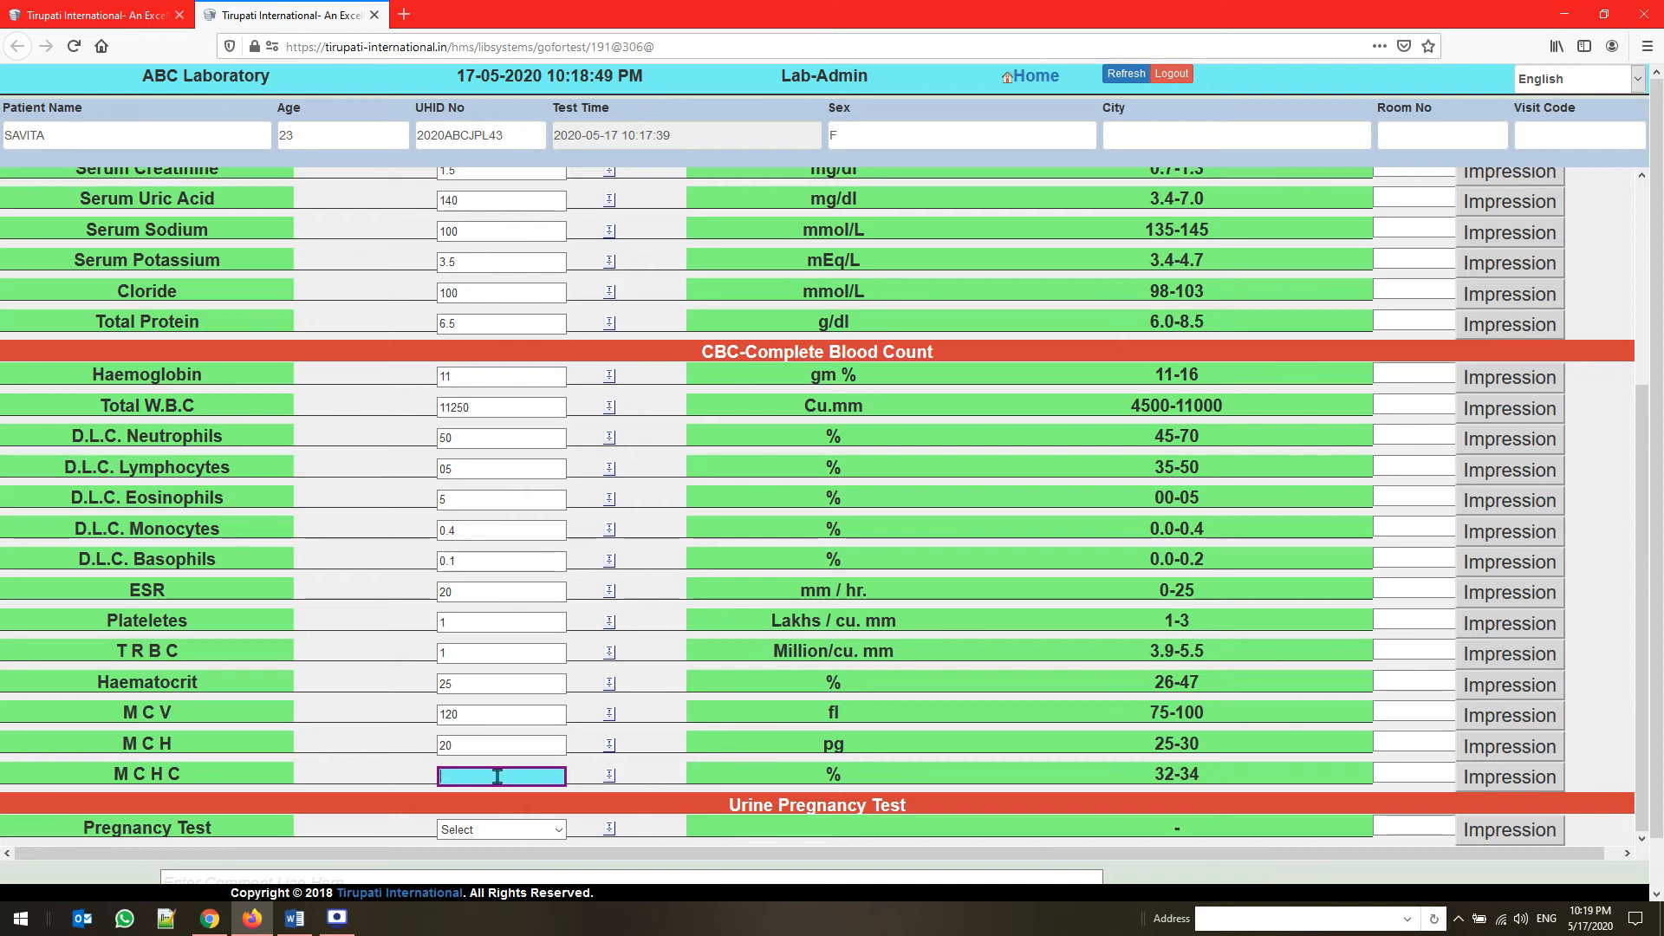
Set the Pregnancy Test result to Positive and save the tests with the suggested comment "Please Consult your Doctor as Some Test are Abnormal Values"
left_click(501, 829)
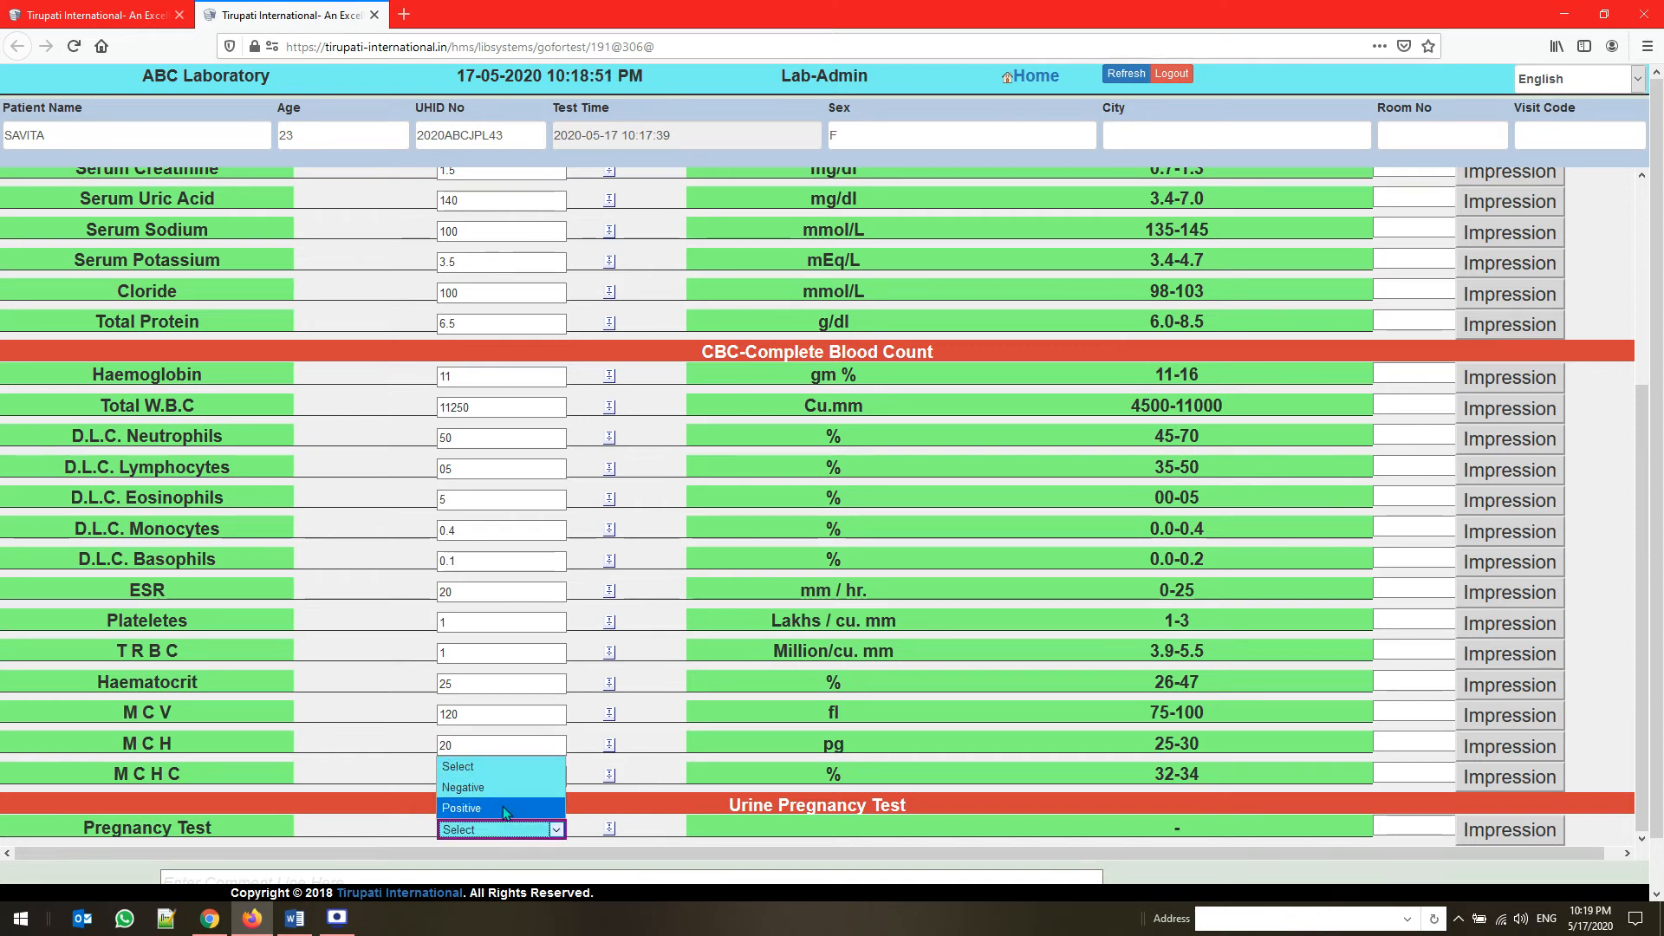
left_click(507, 808)
scroll(1123, 569, "down", 2)
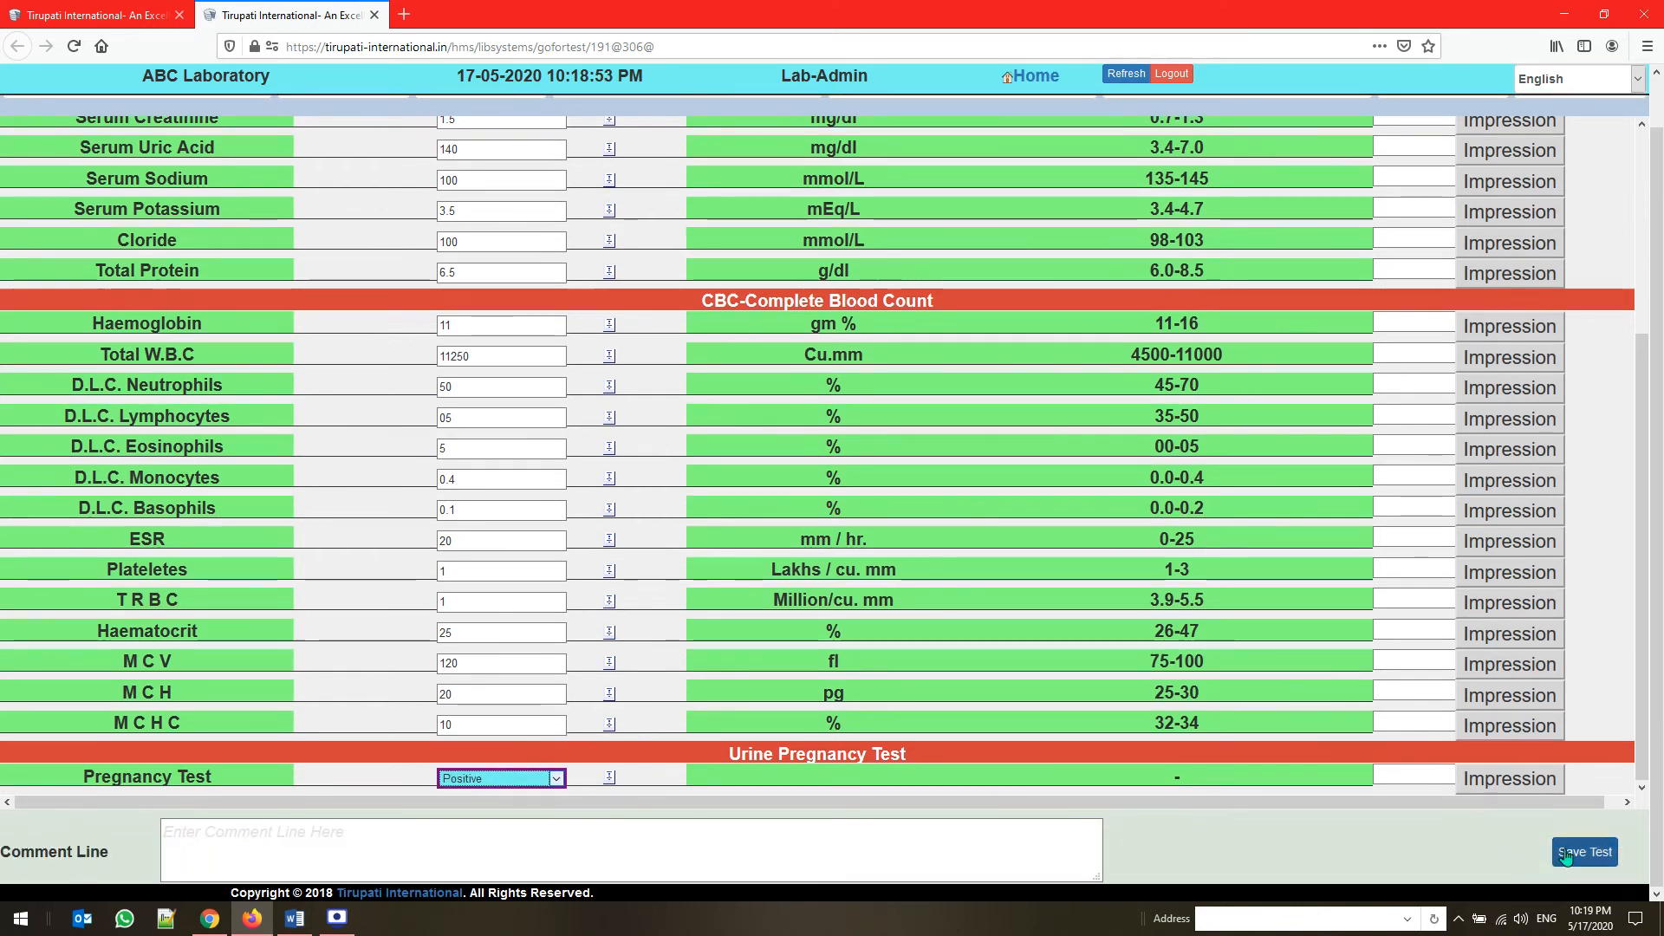
left_click(872, 842)
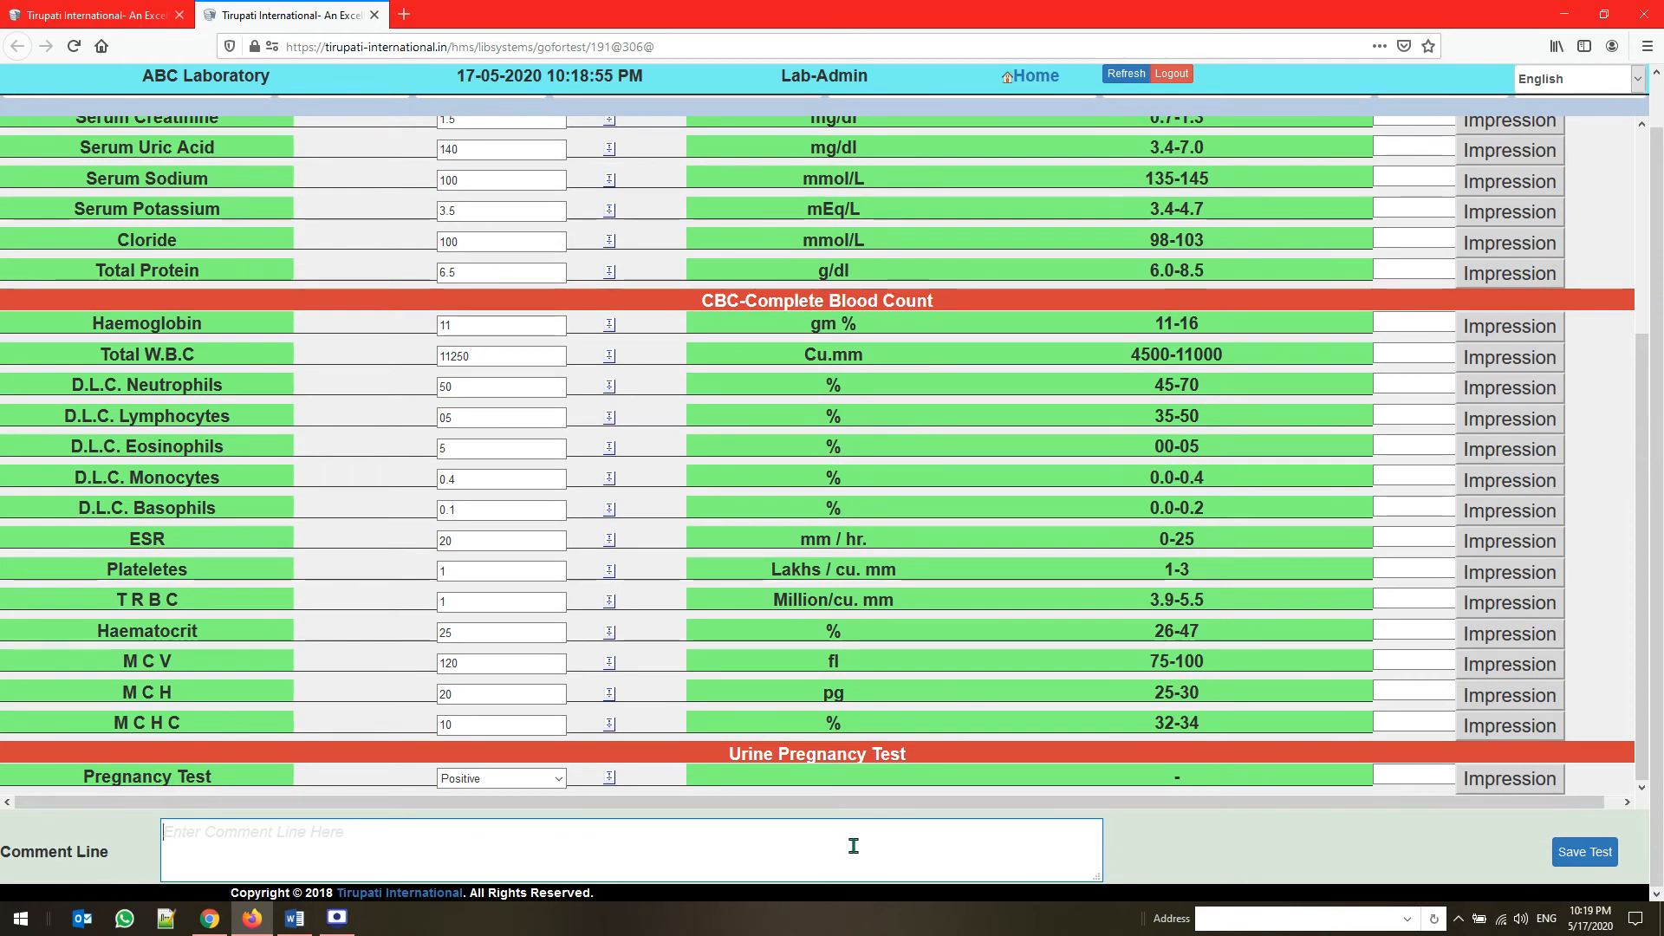
type("P")
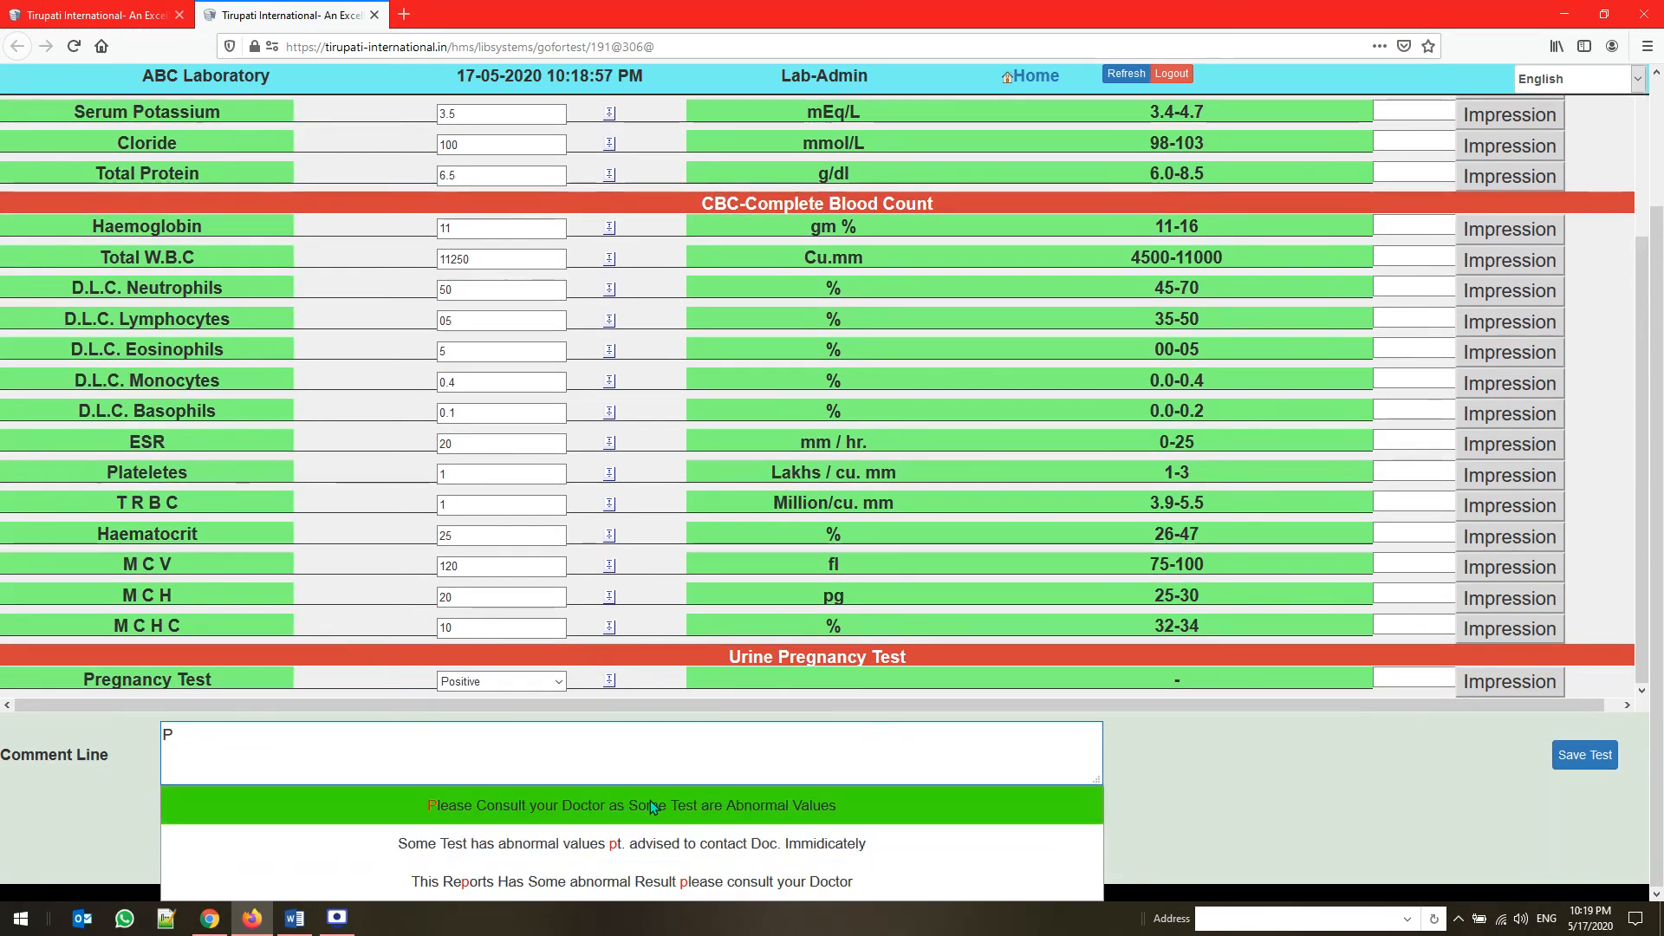
left_click(650, 799)
left_click(1578, 851)
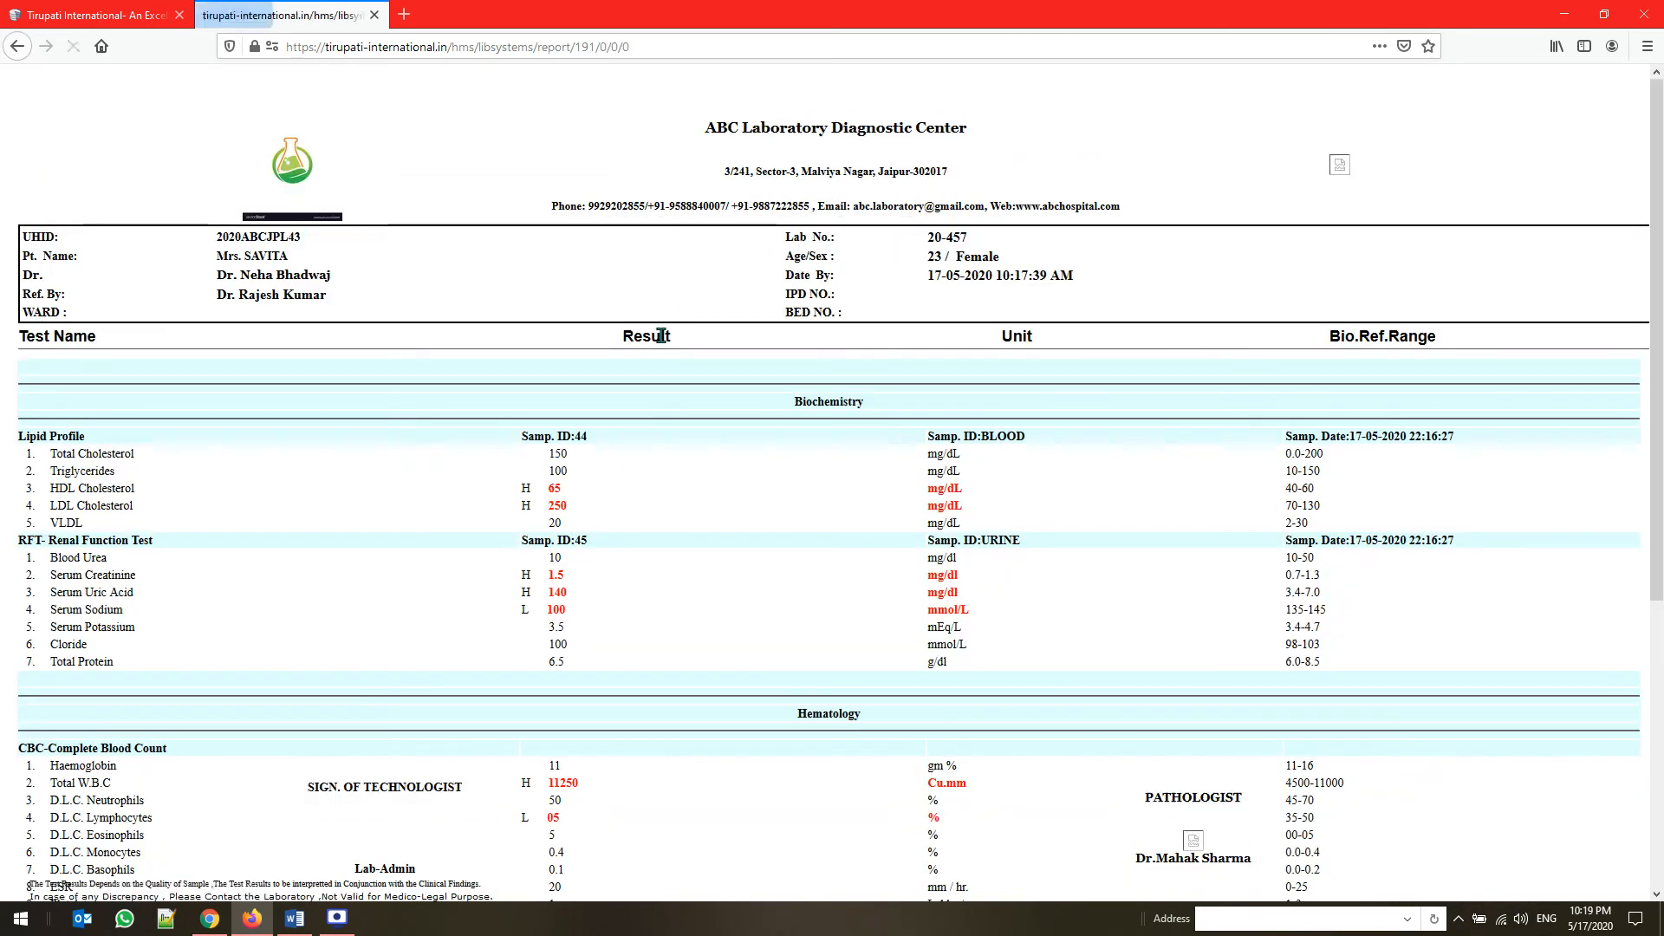
Print the lab report with Microsoft Print to PDF and save it on the Desktop under the file name REPORT
scroll(661, 399, "down", 5)
scroll(661, 399, "up", 5)
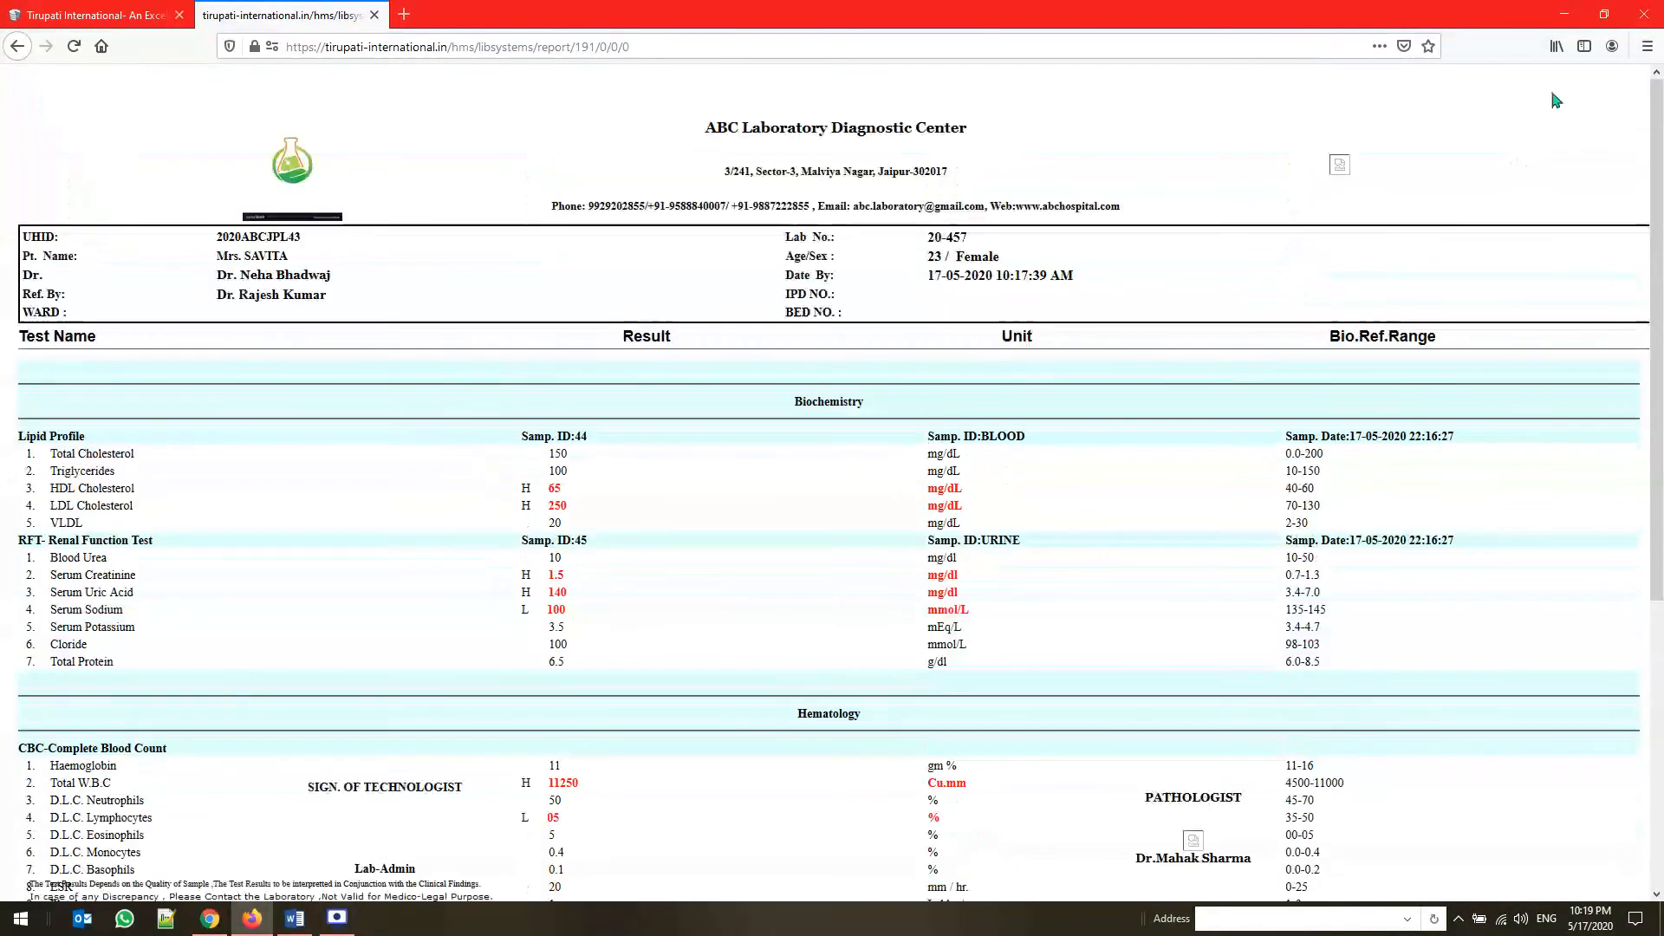
key("ctrl+p")
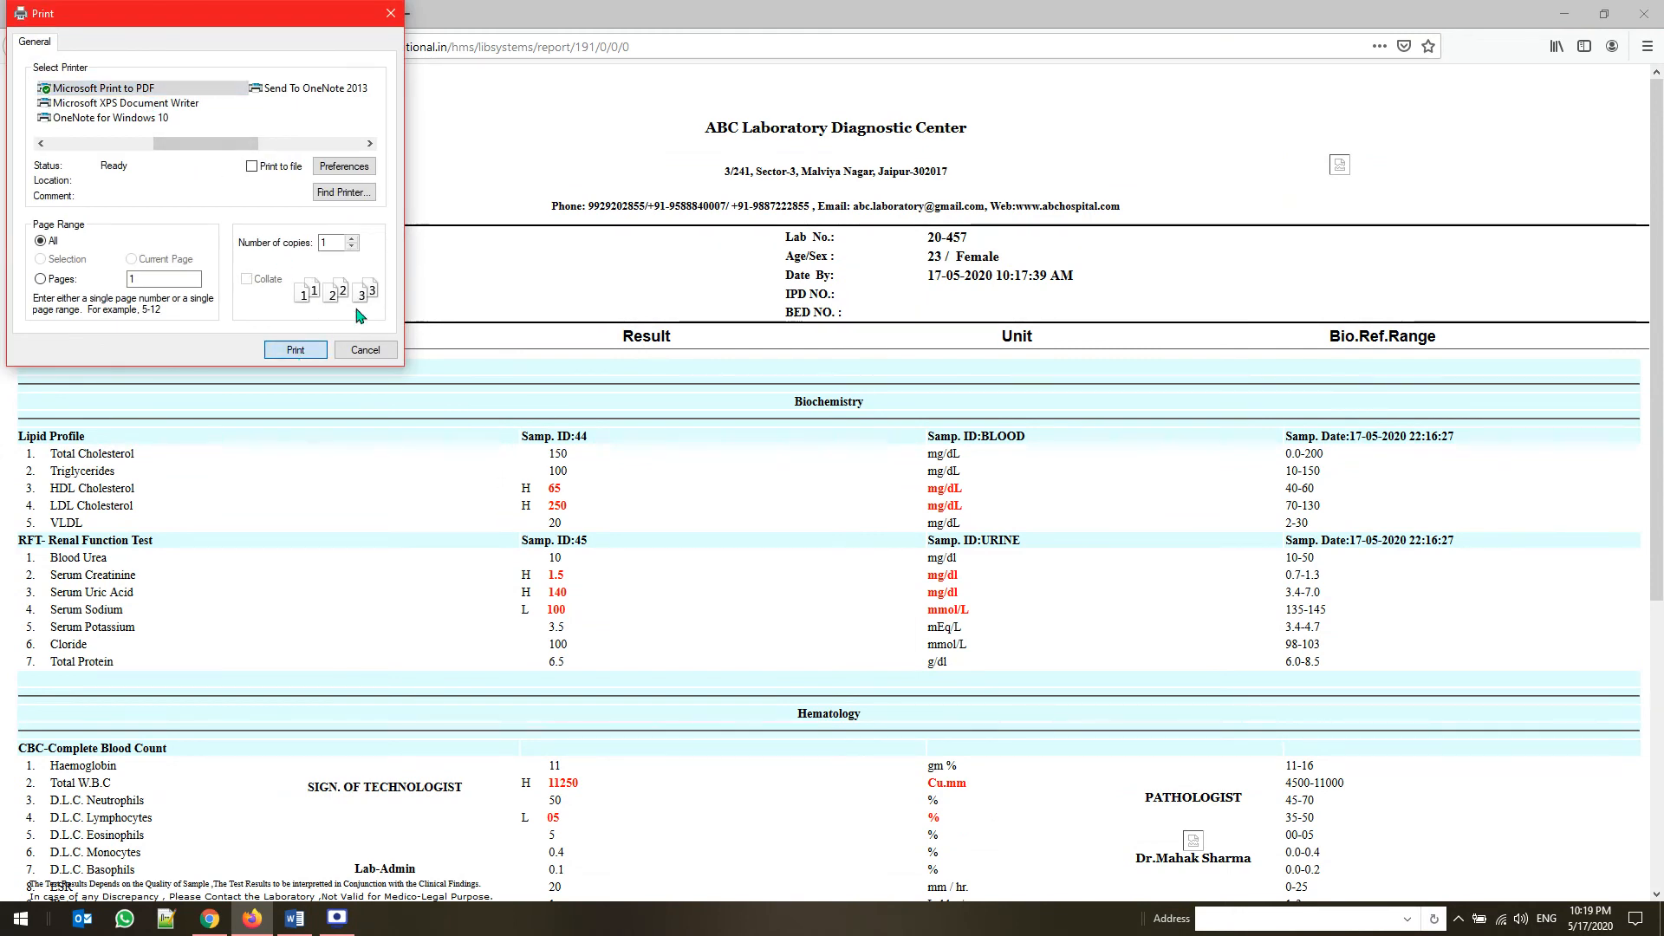
key("Return")
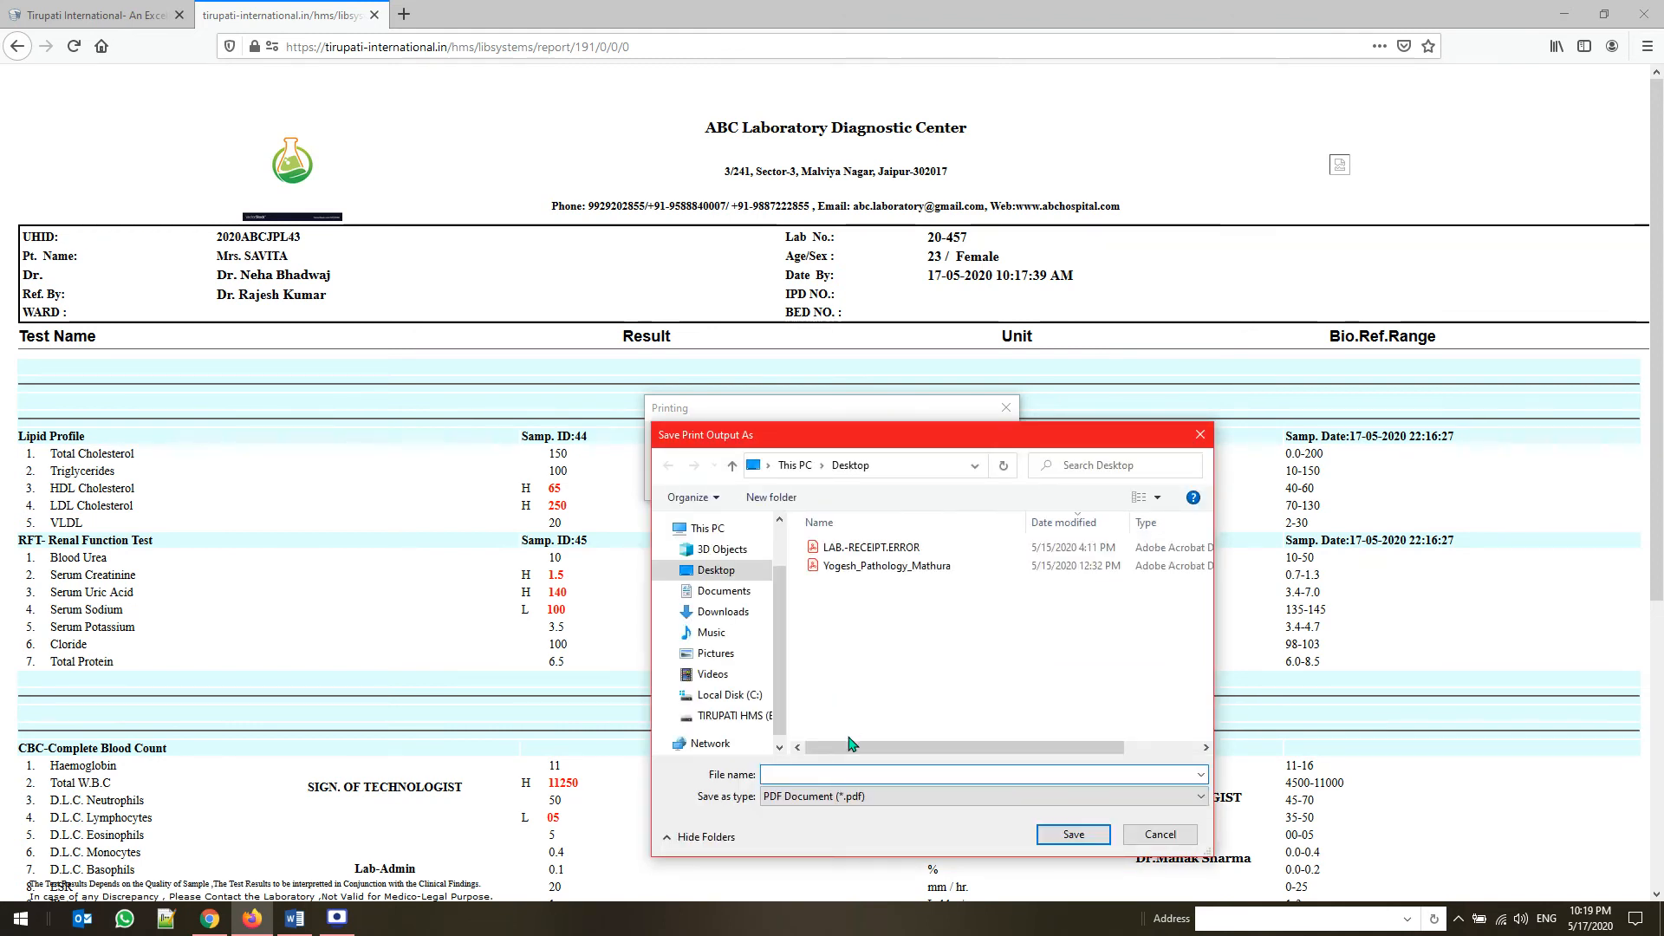
type("R")
key("BackSpace")
key("BackSpace")
type("RT")
key("ctrl+a")
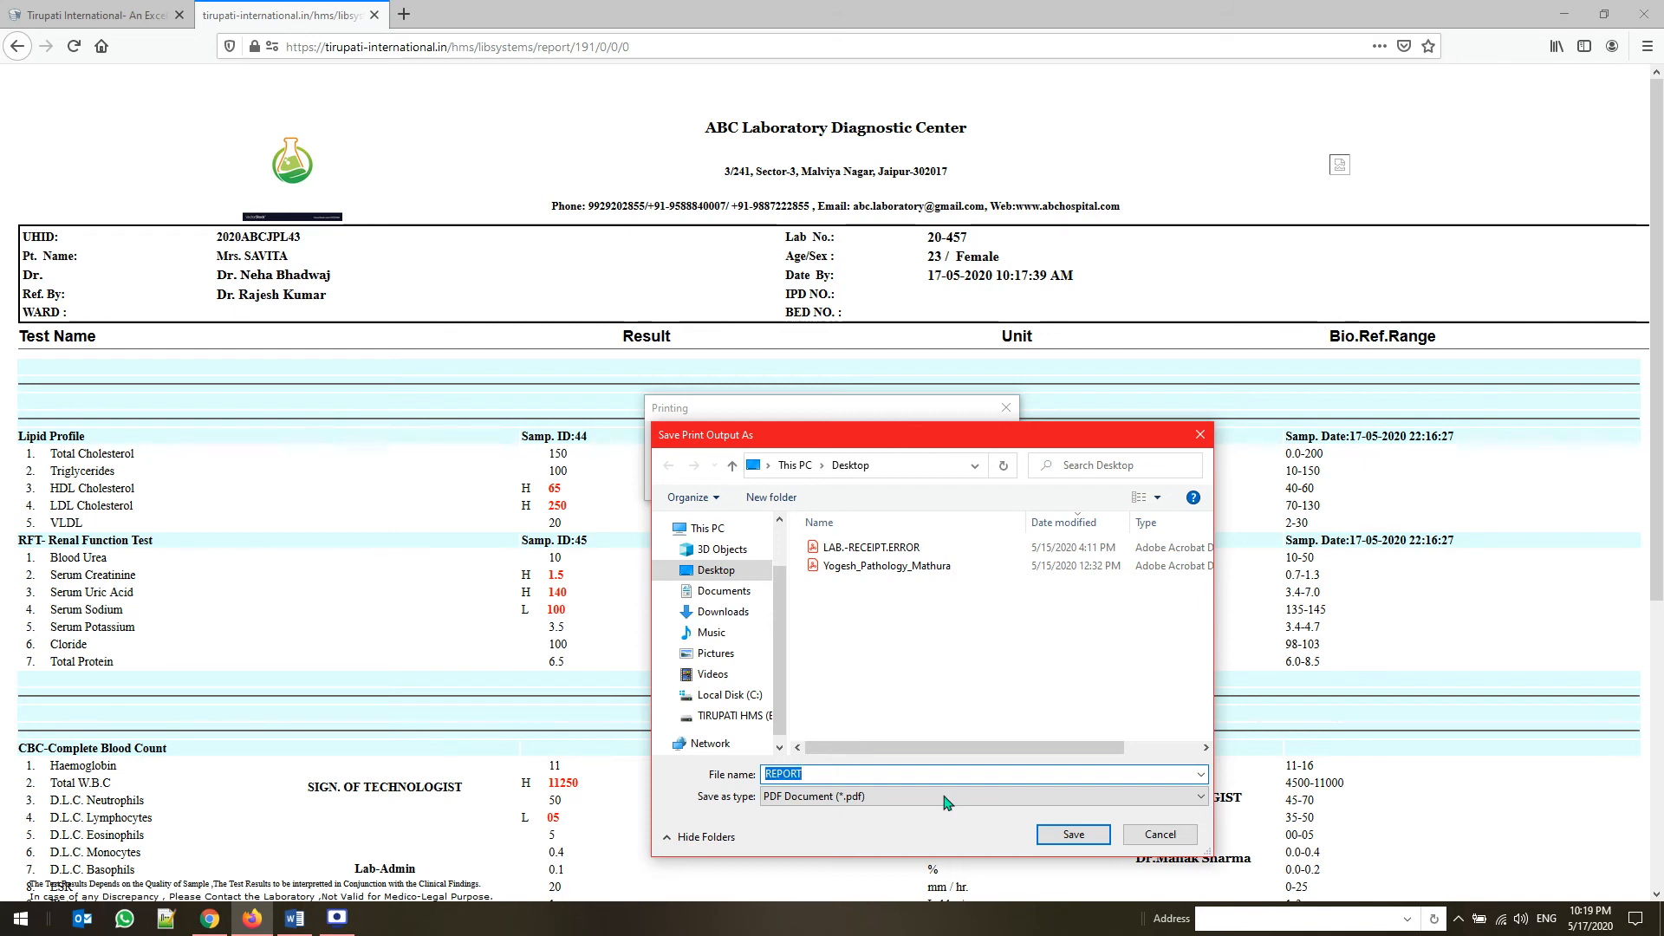
left_click(1089, 841)
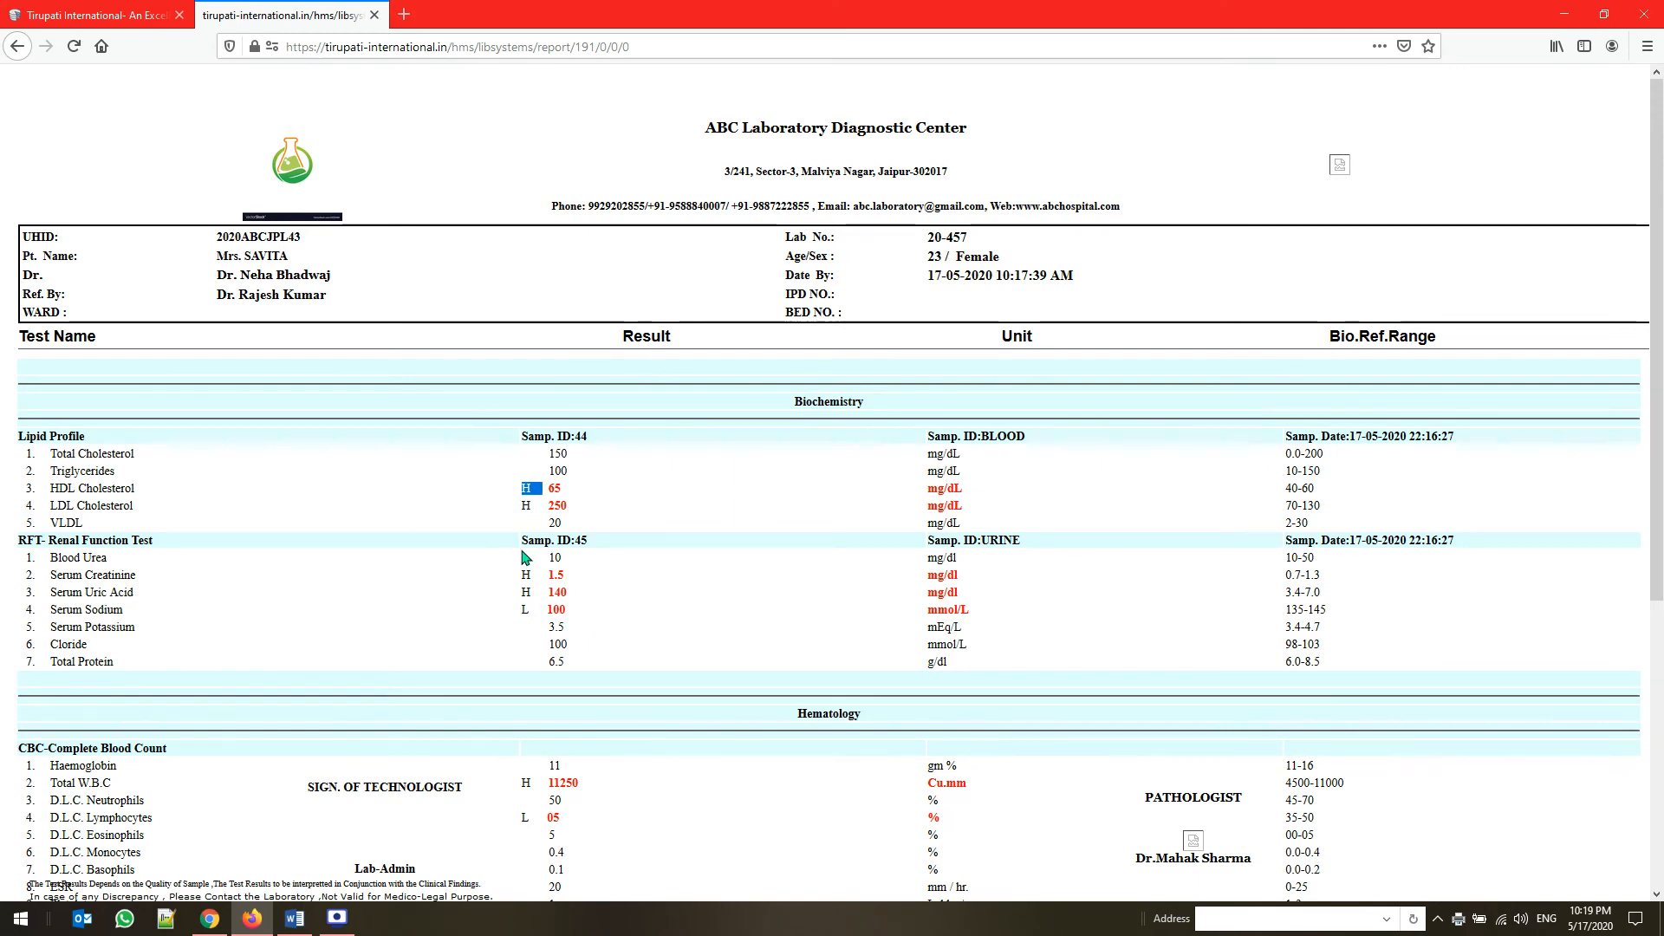
Review the flagged abnormal results and the comment line in the lab report, and close the report
left_click(639, 537)
scroll(706, 538, "down", 5)
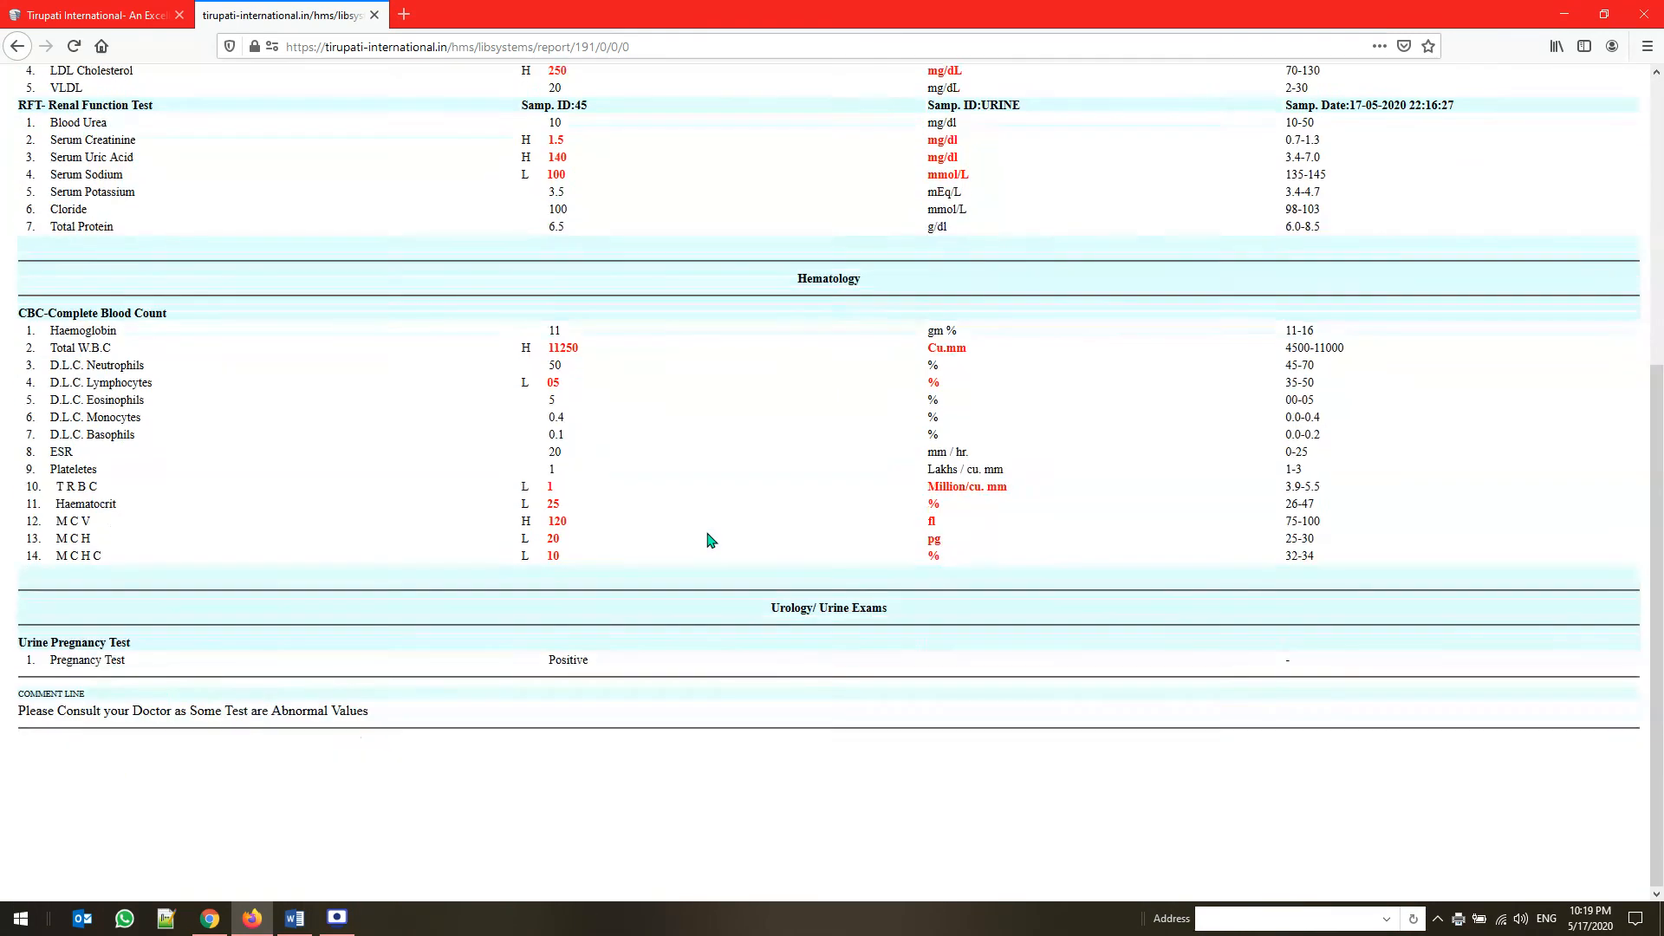
scroll(708, 539, "up", 5)
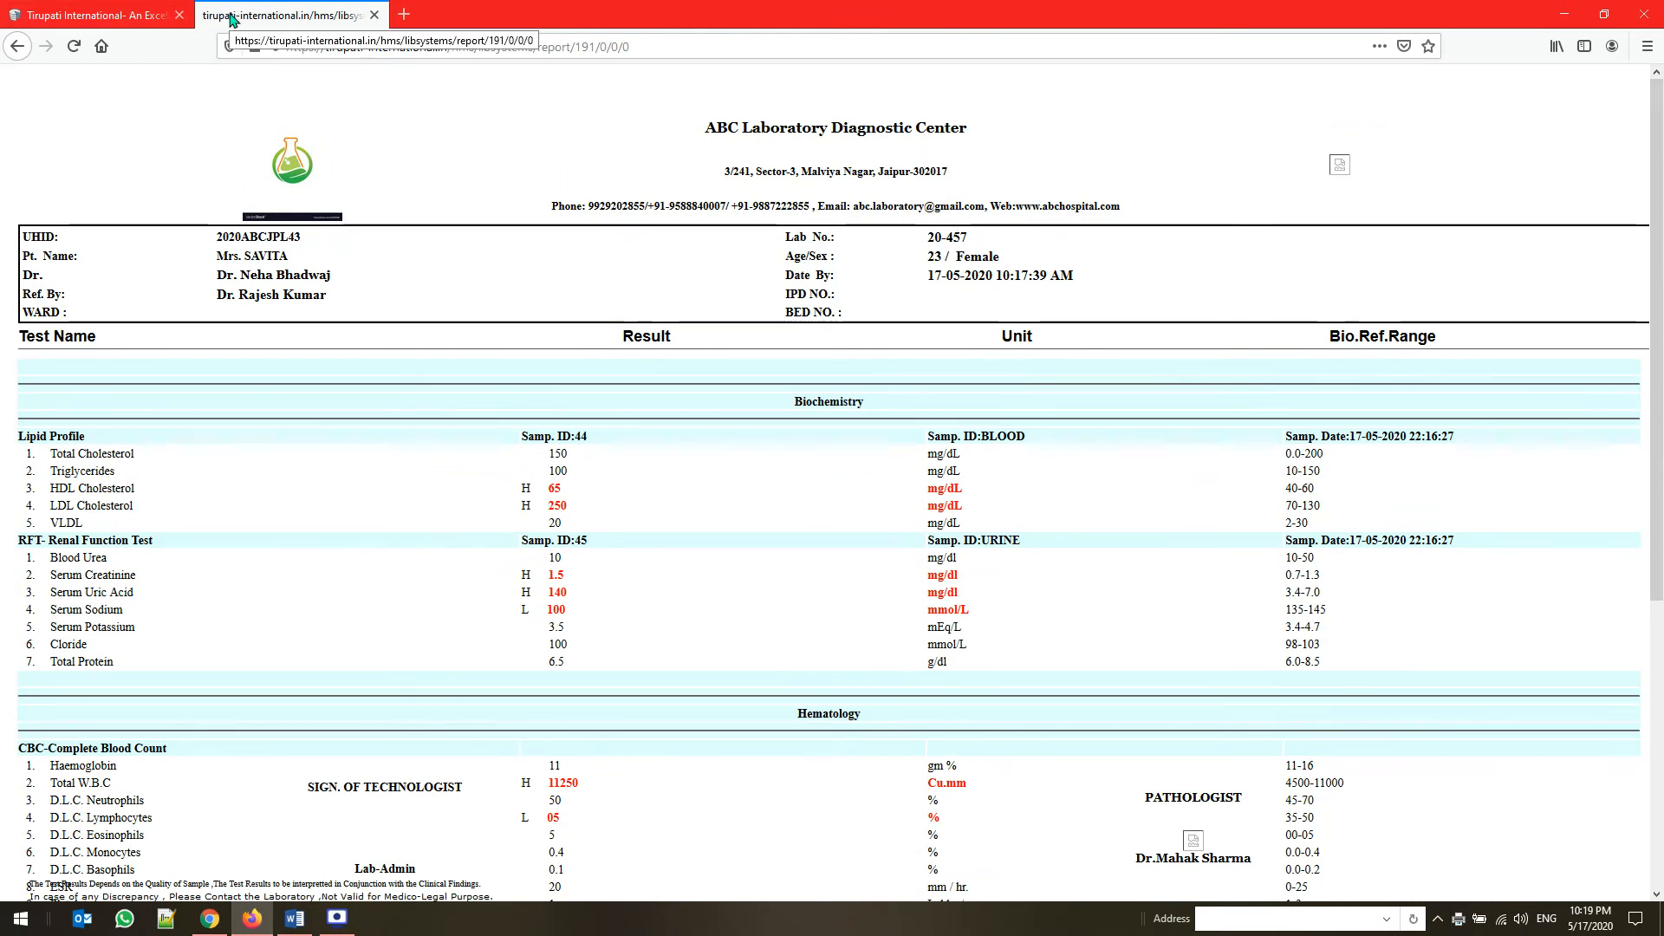
left_click(374, 14)
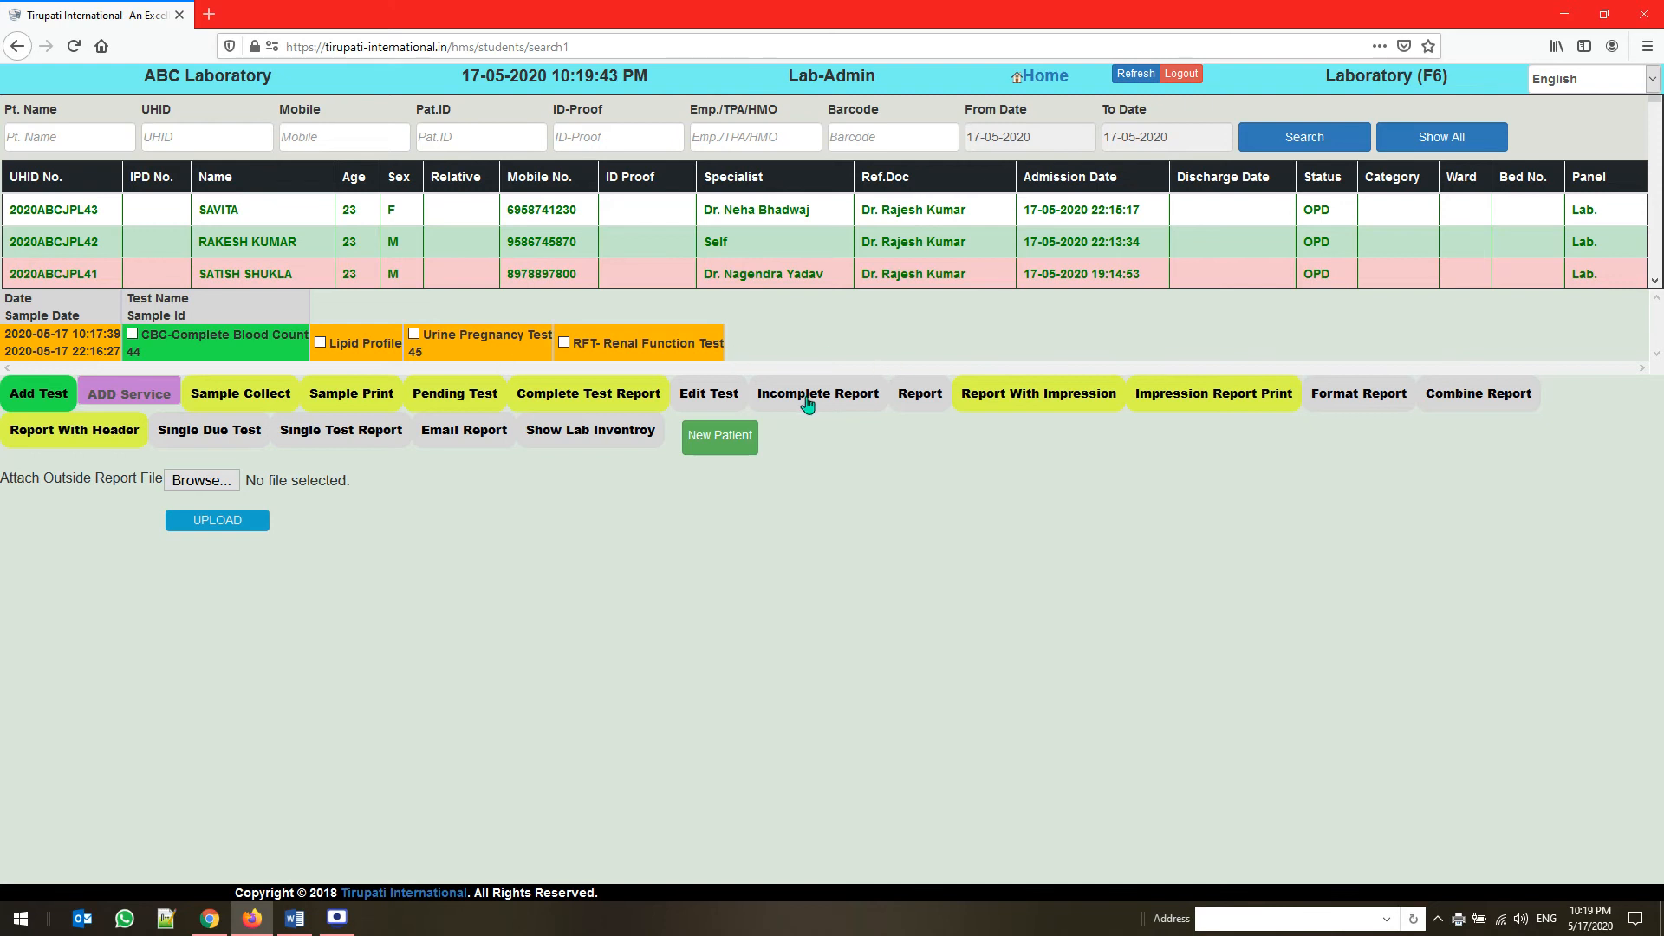
left_click(442, 352)
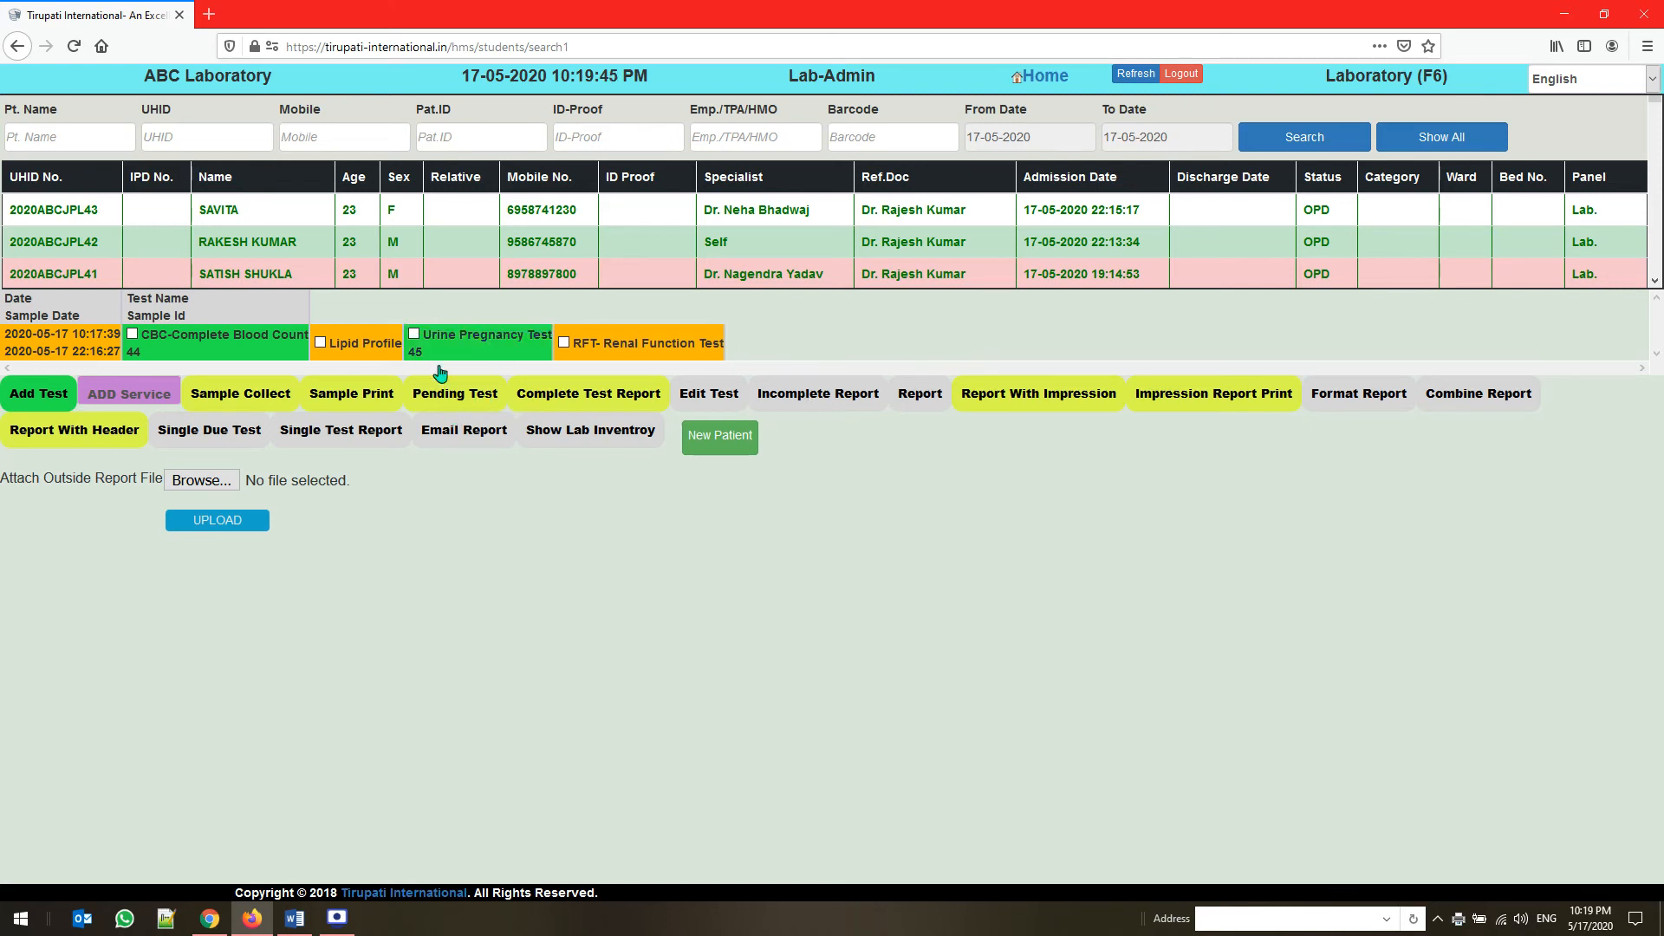
left_click(443, 395)
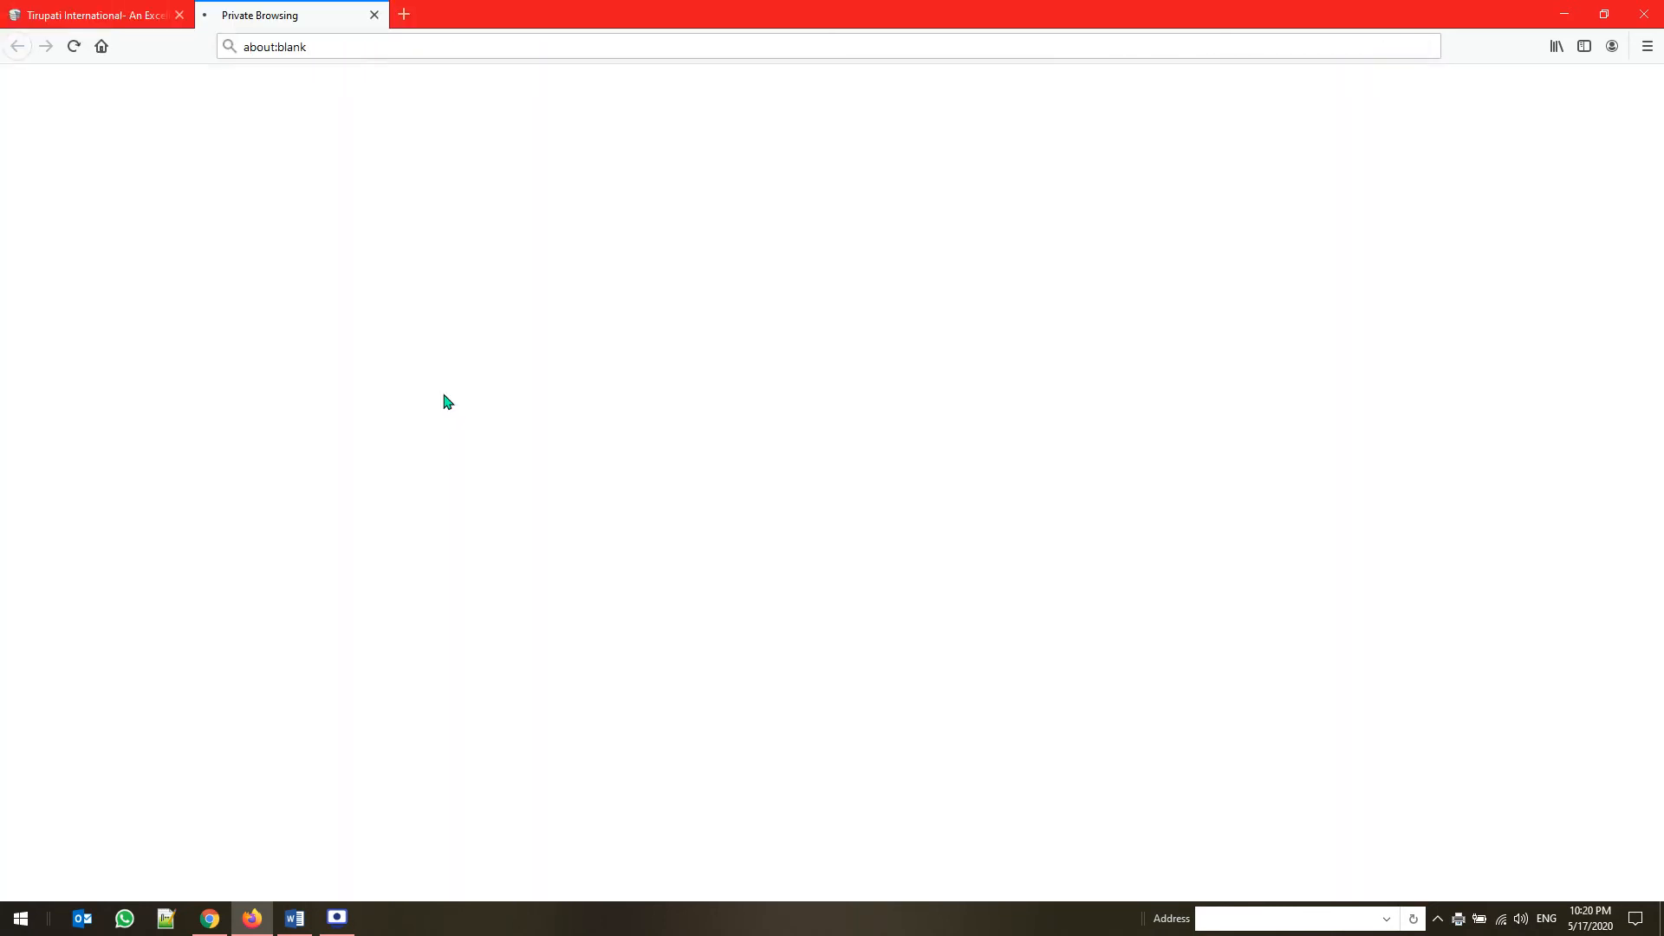
left_click(376, 18)
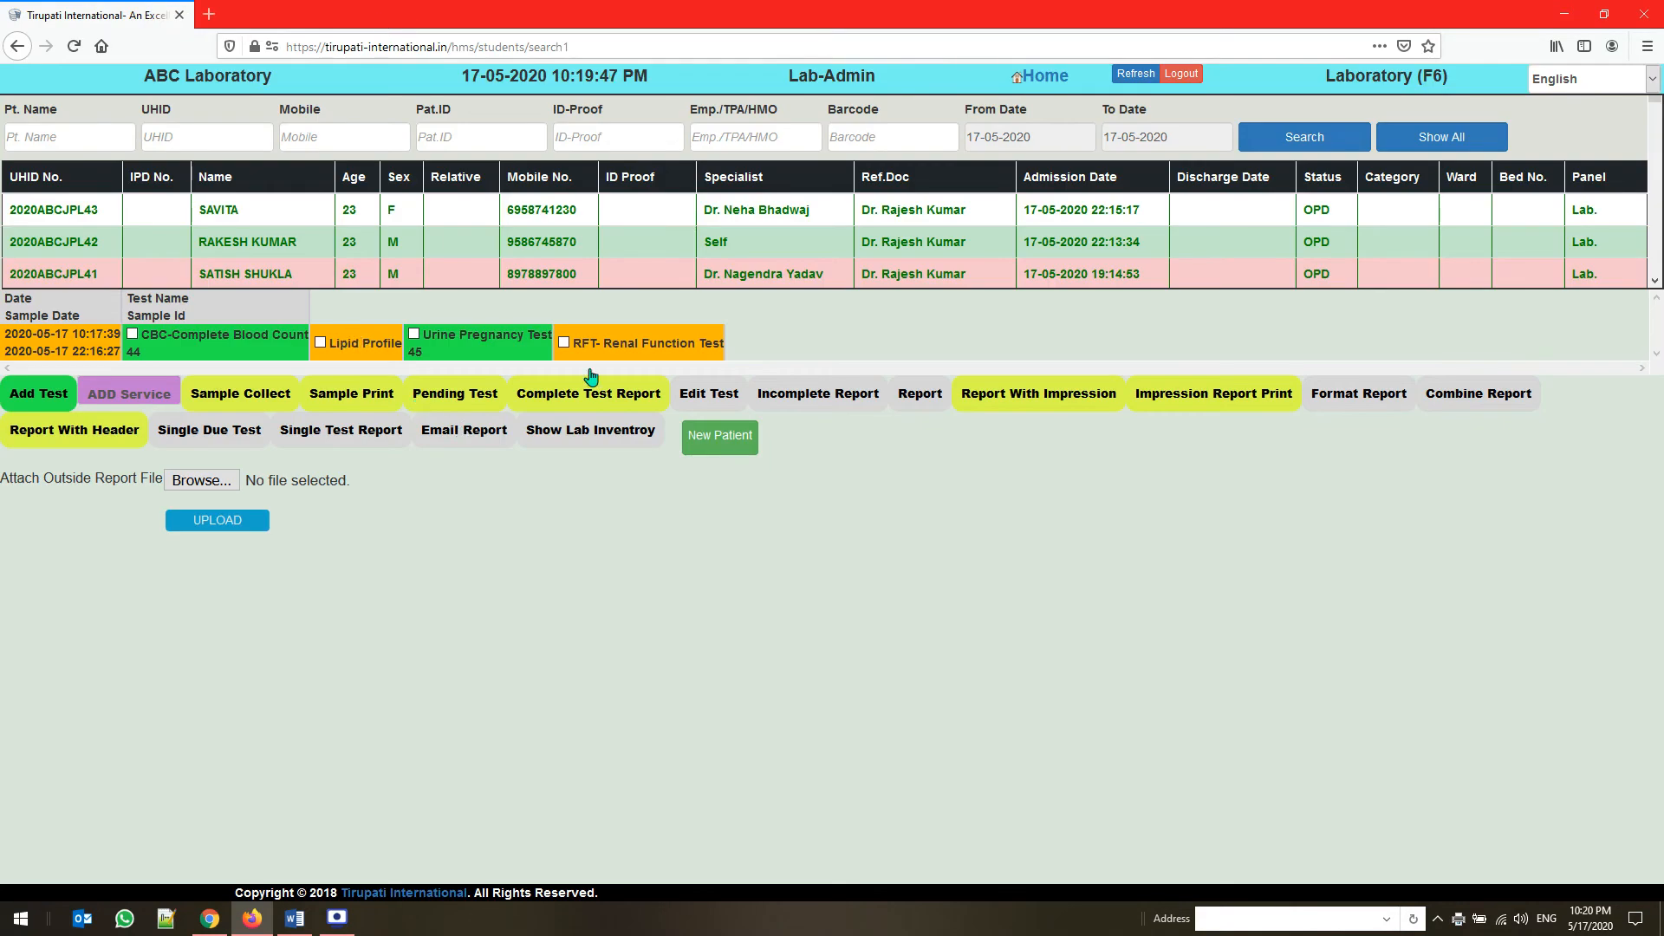
Open the patient's tests for editing, examine the editable CBC-Complete Blood Count values, and close the edit page
left_click(711, 413)
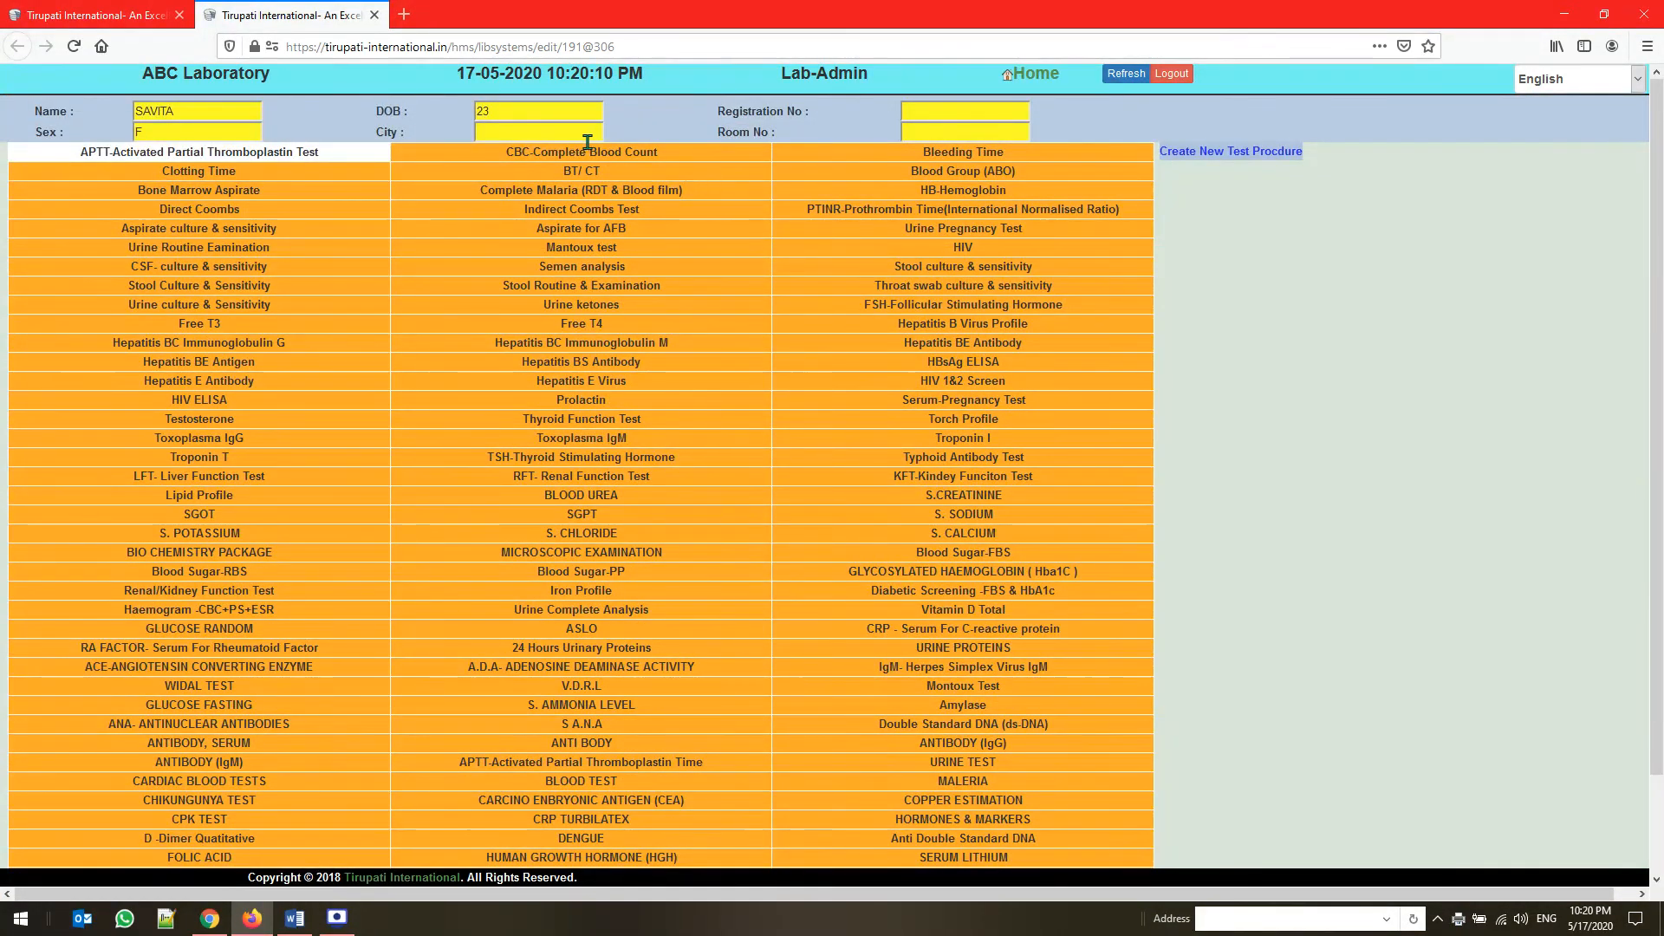
left_click(587, 152)
scroll(811, 420, "down", 3)
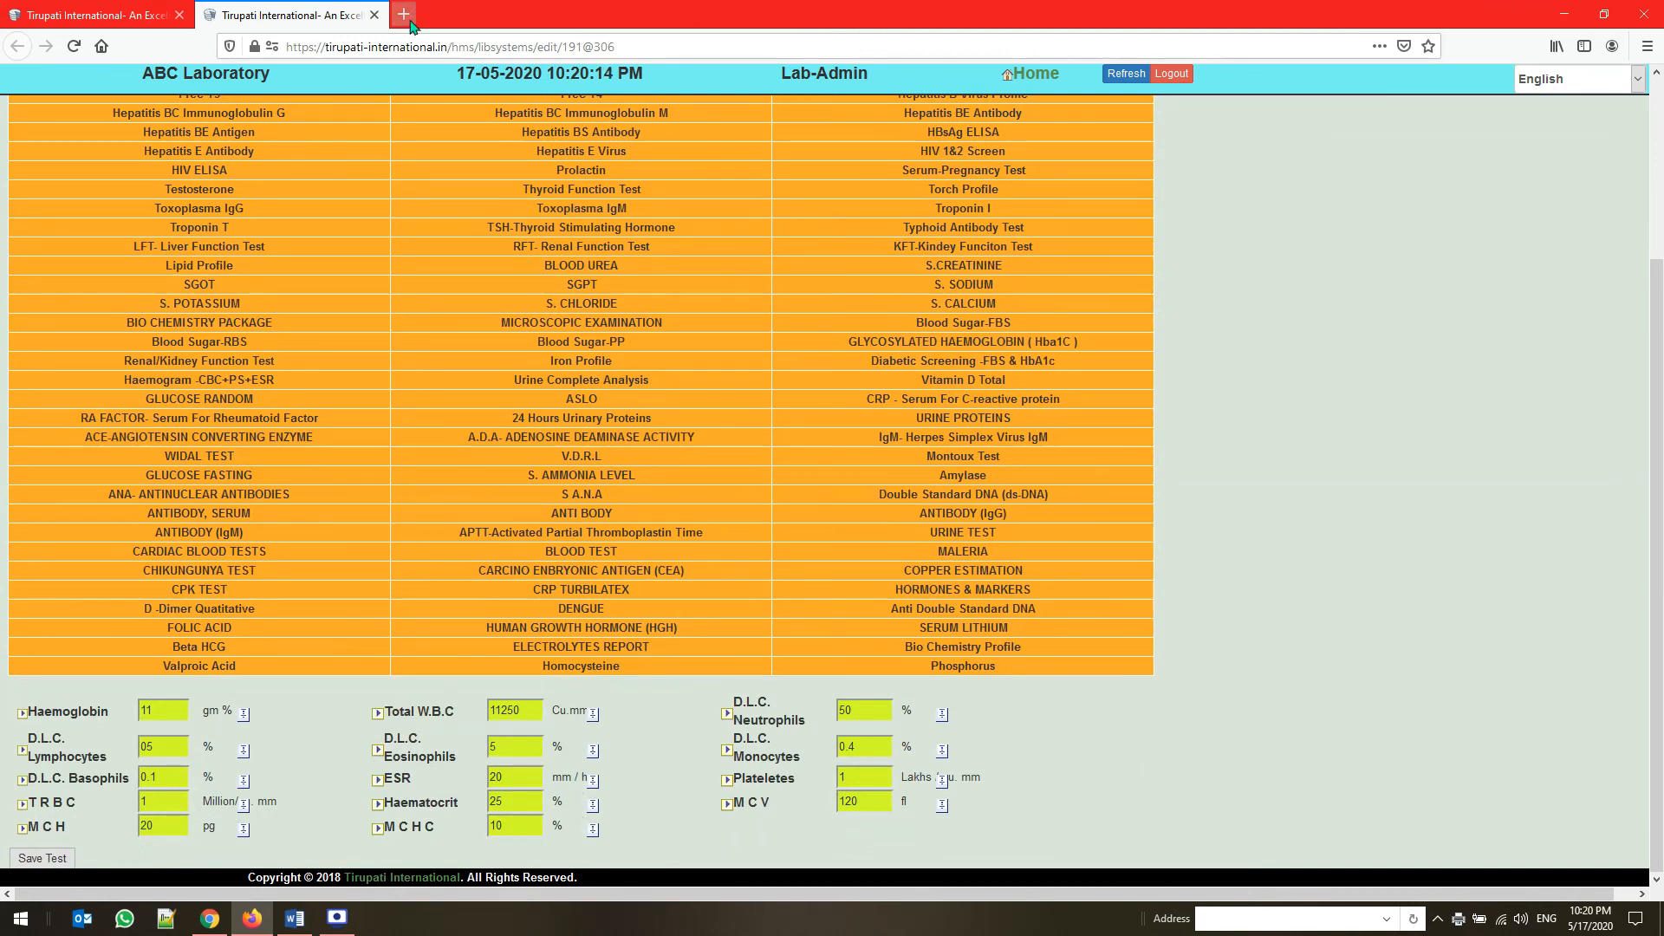
left_click(374, 15)
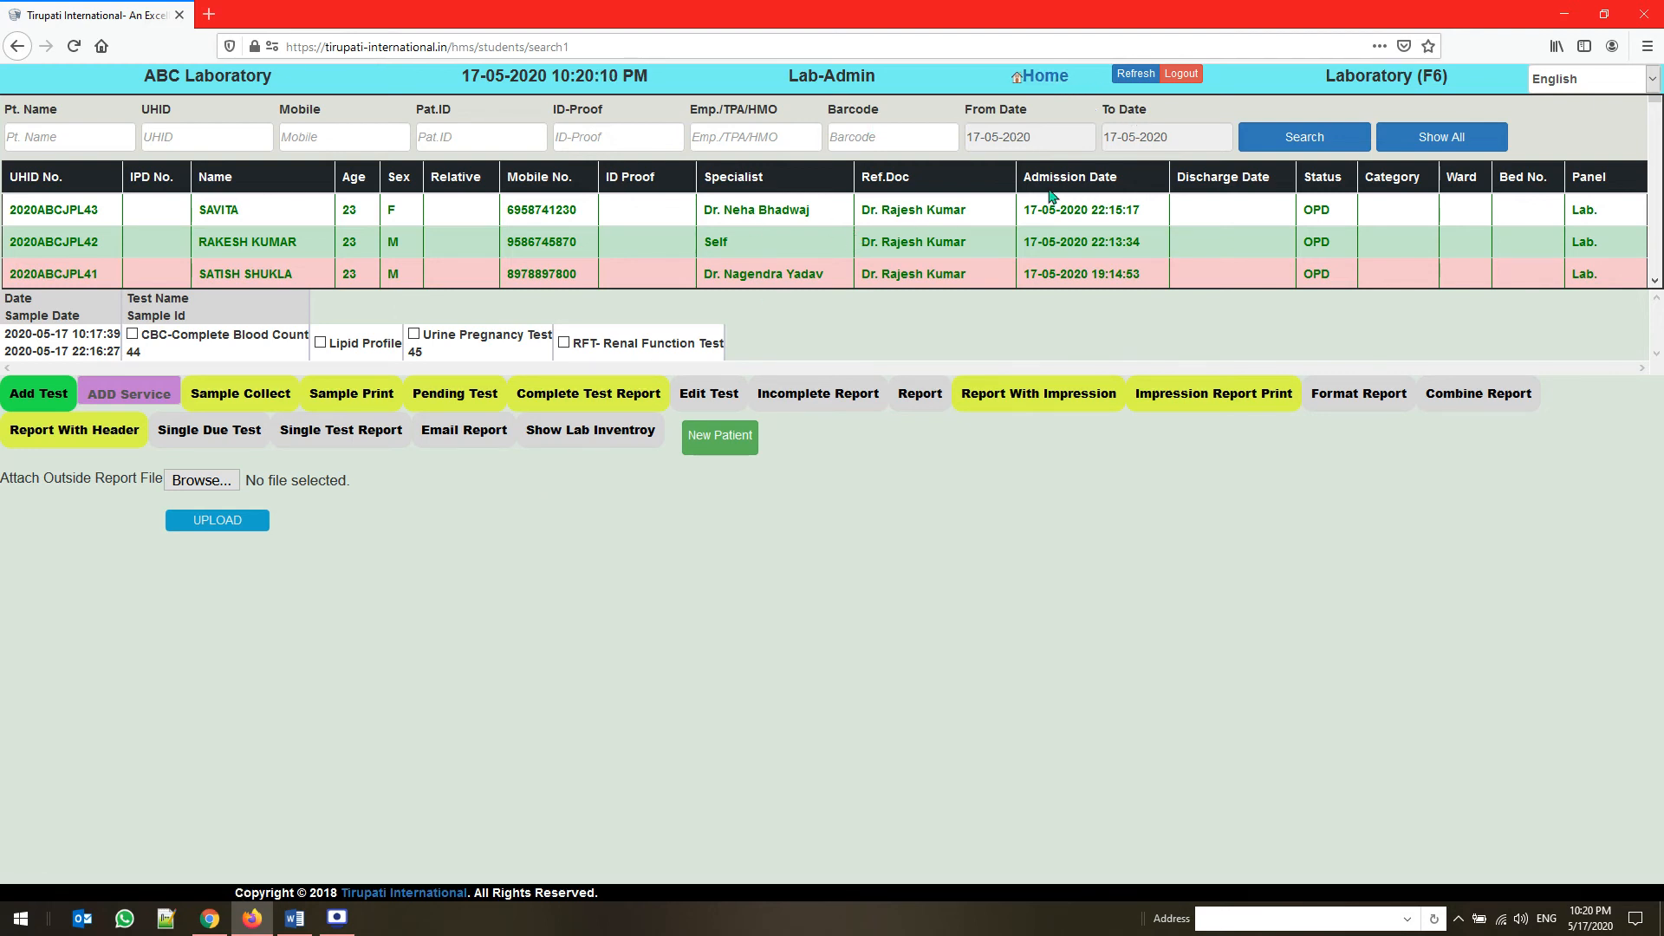
Return to the home page and open the Integrated Report module
left_click(606, 132)
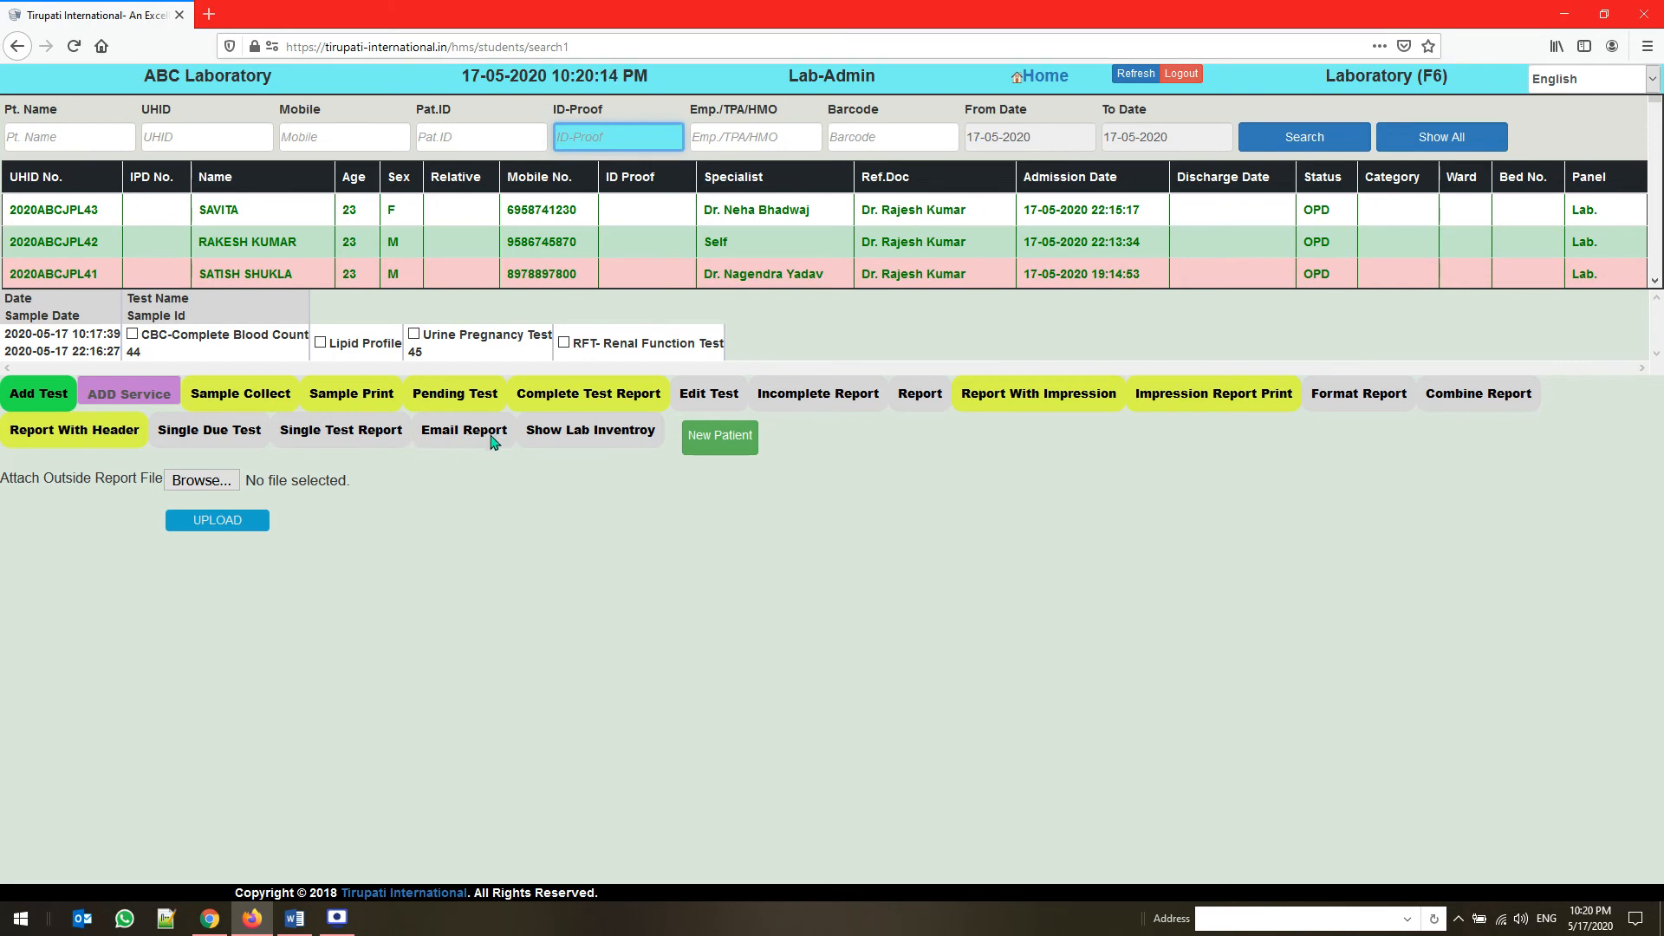
left_click(1064, 87)
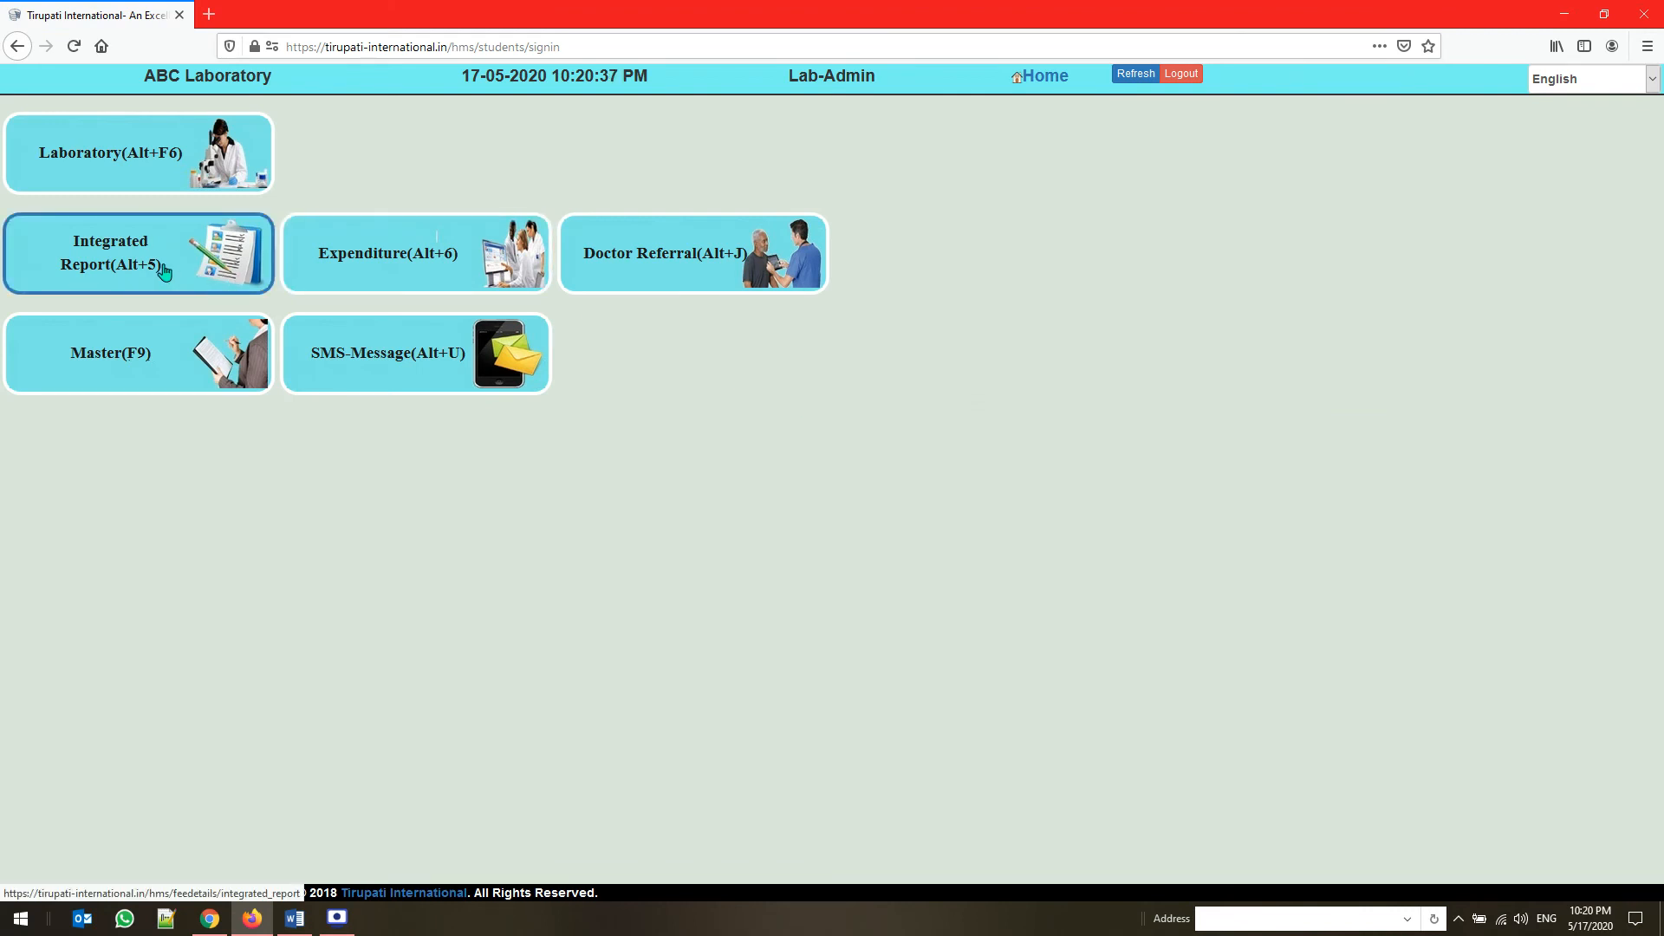
left_click(165, 272)
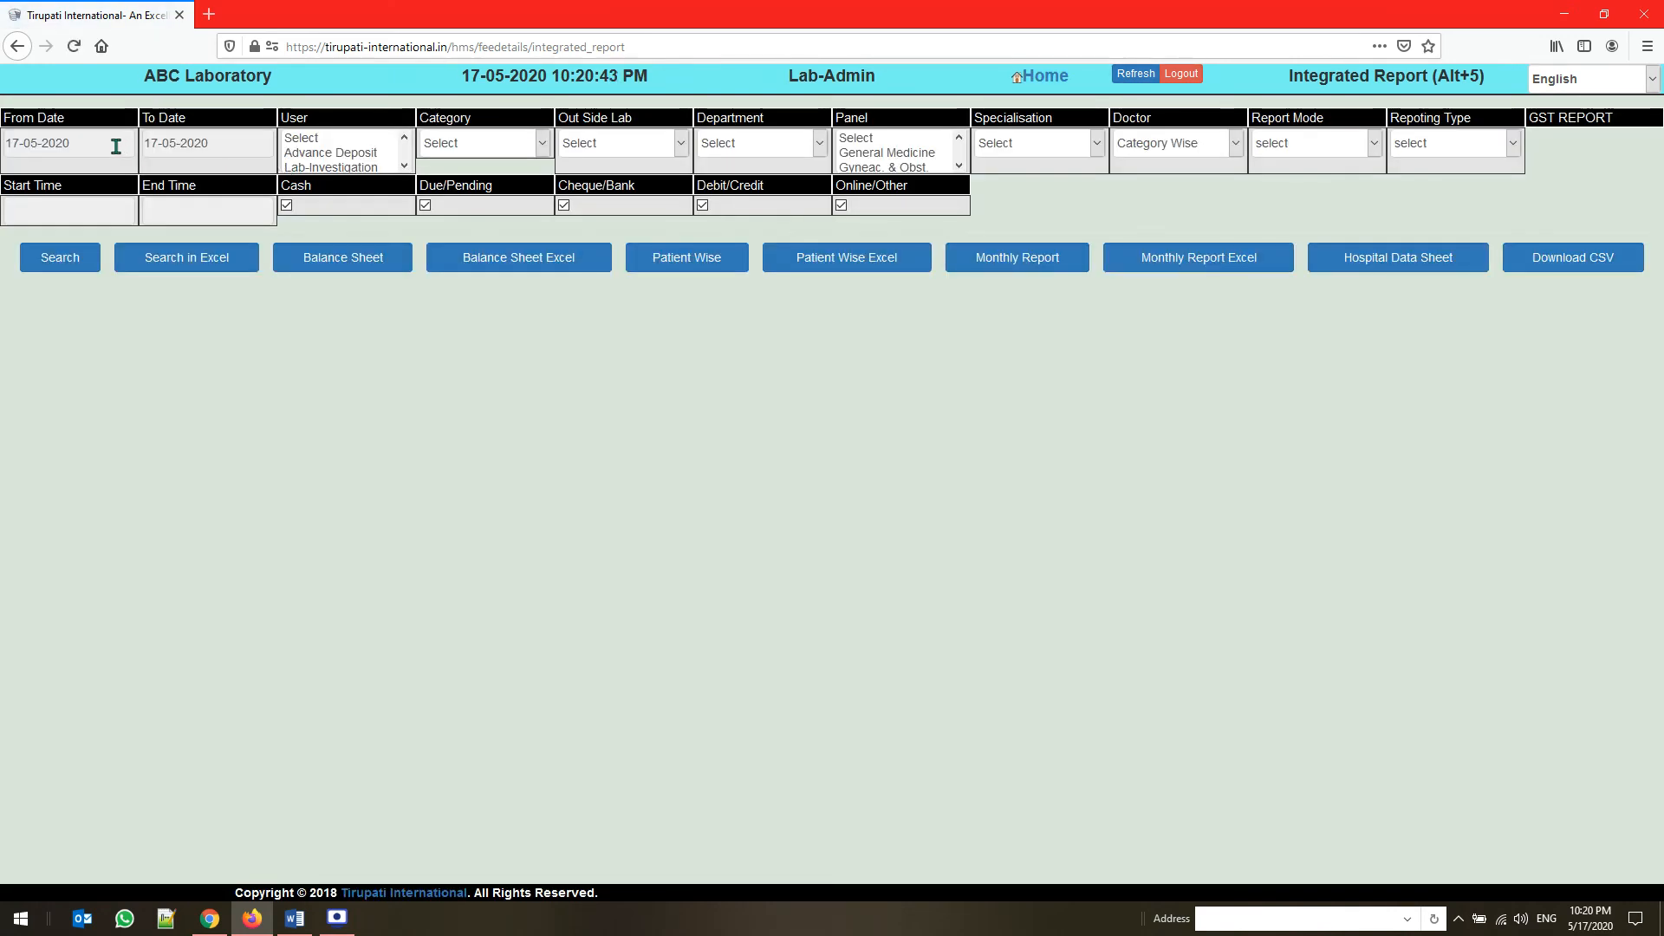
Generate the integrated report for Lab-Investigation with the From Date set to 01-05-2020
left_click(115, 146)
left_click(116, 208)
left_click(354, 166)
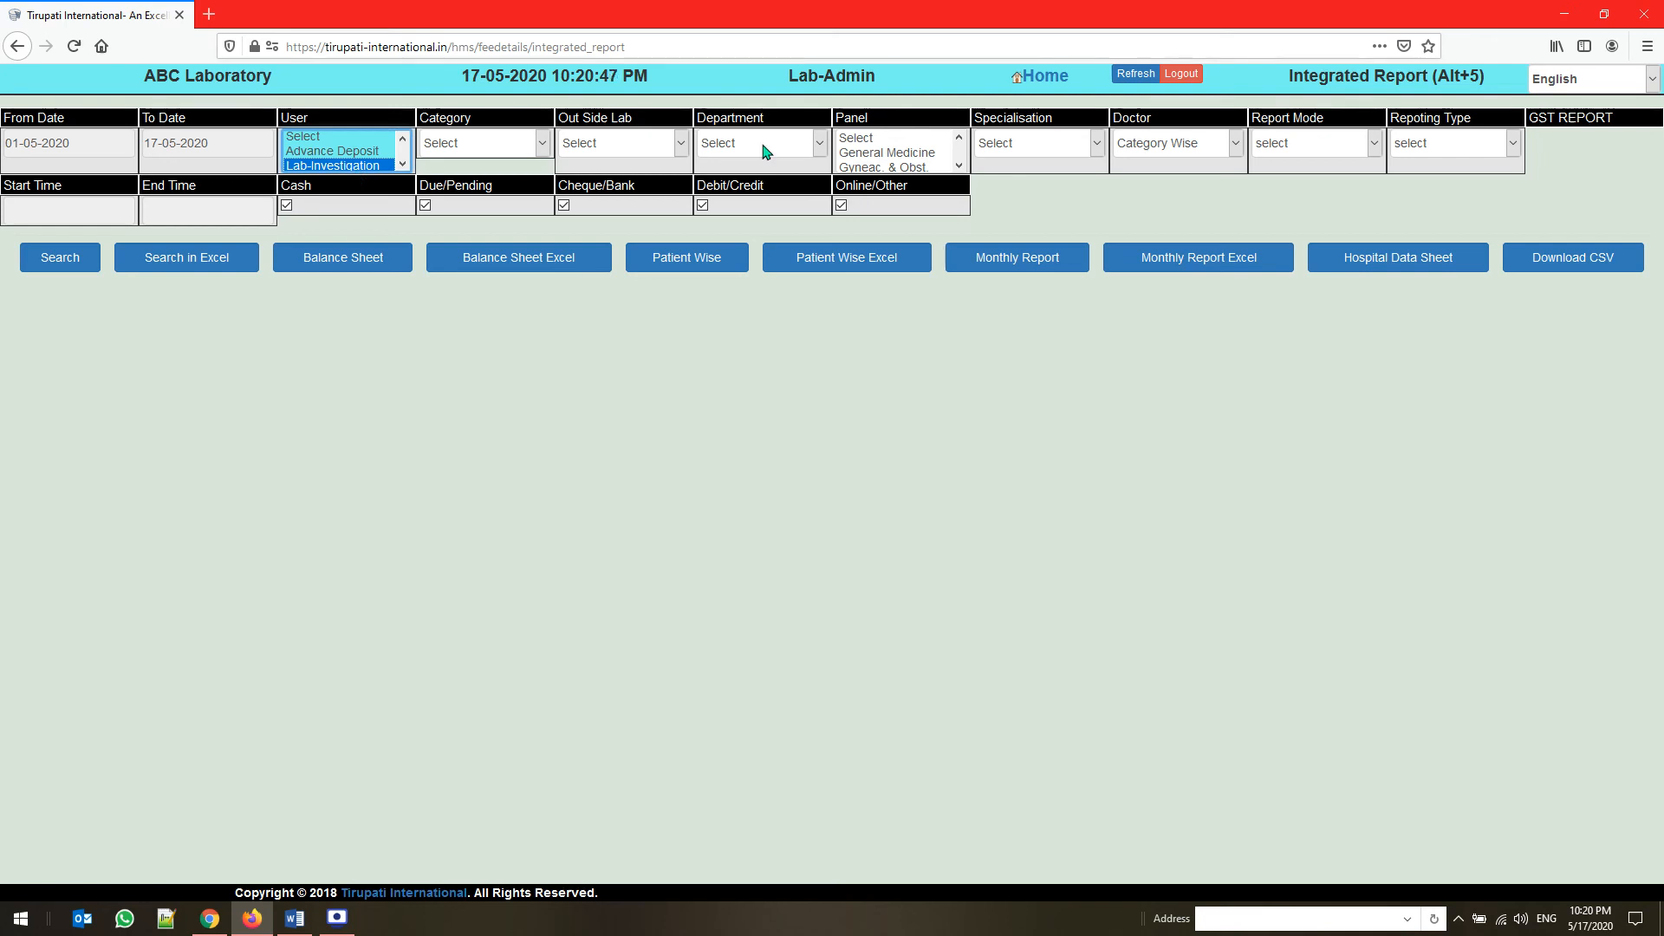
left_click(61, 260)
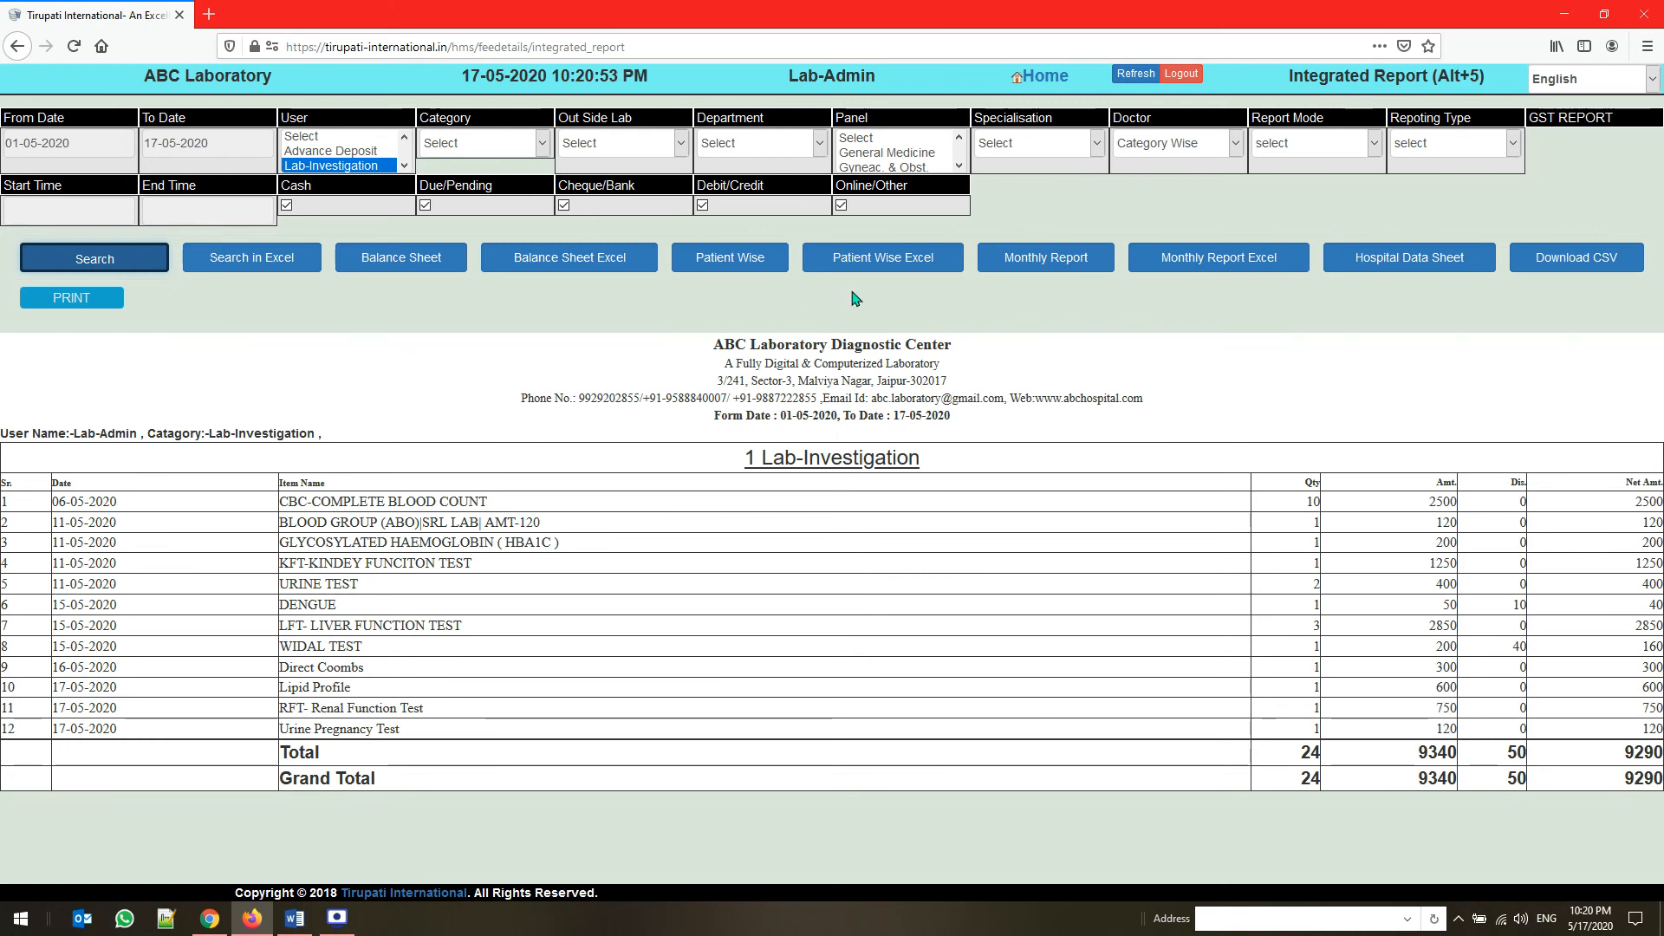
Generate the patient-wise statement for the same period and examine each patient's Lab-Investigation amounts and the totals
left_click(730, 259)
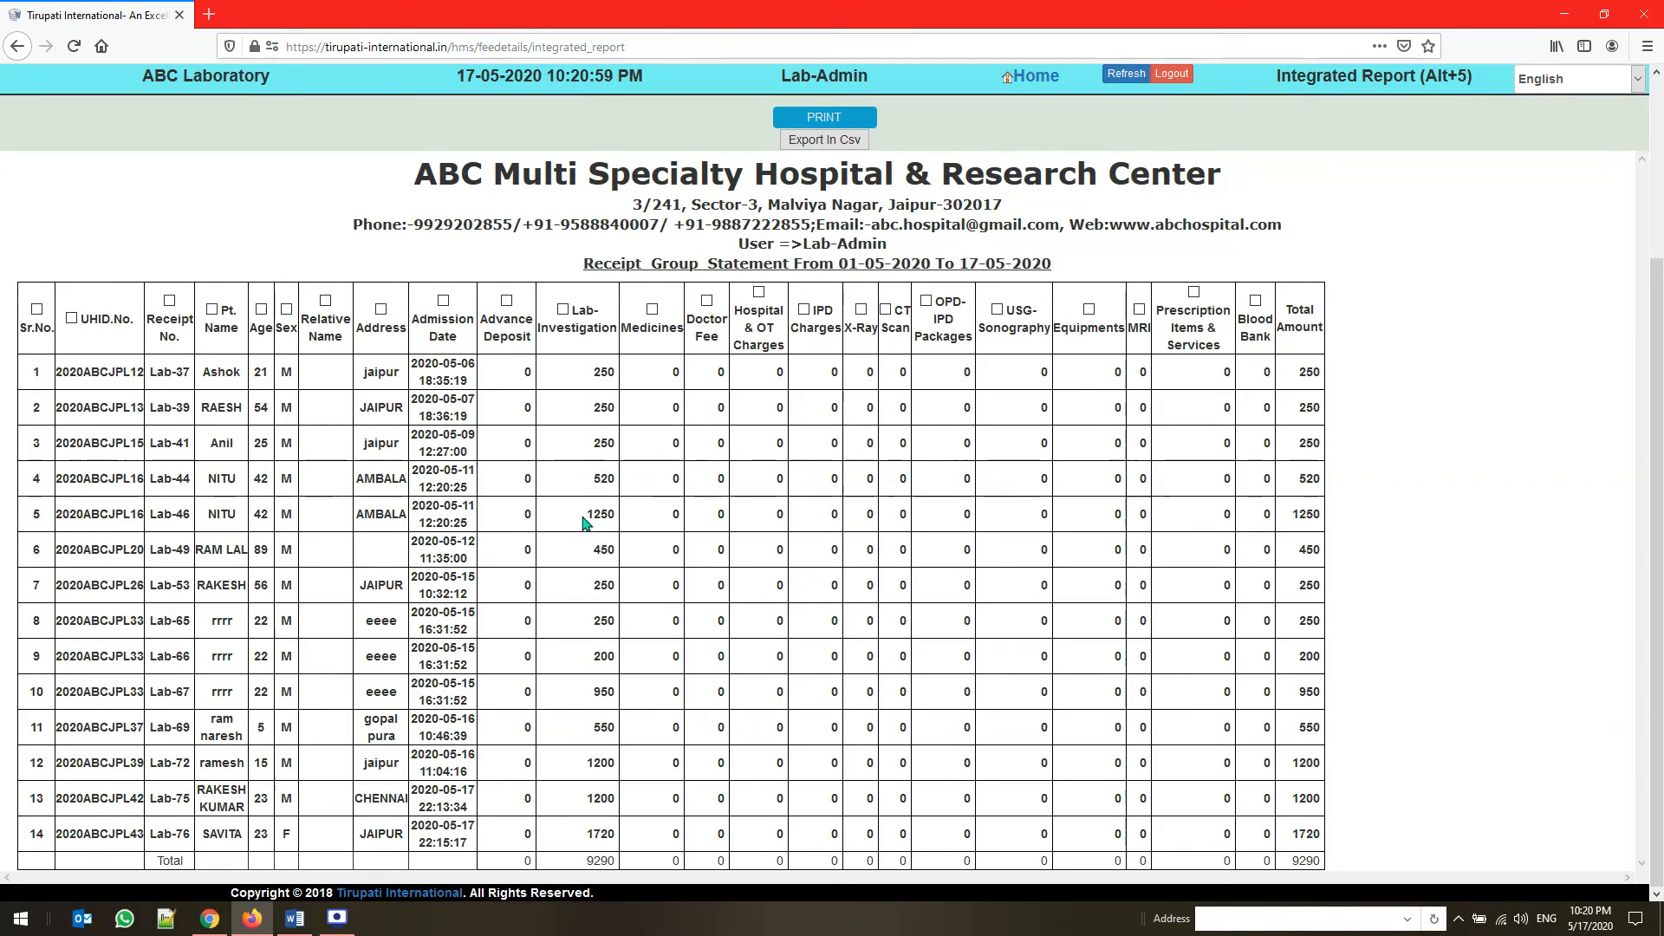
scroll(587, 512, "up", 1)
scroll(587, 512, "up", 2)
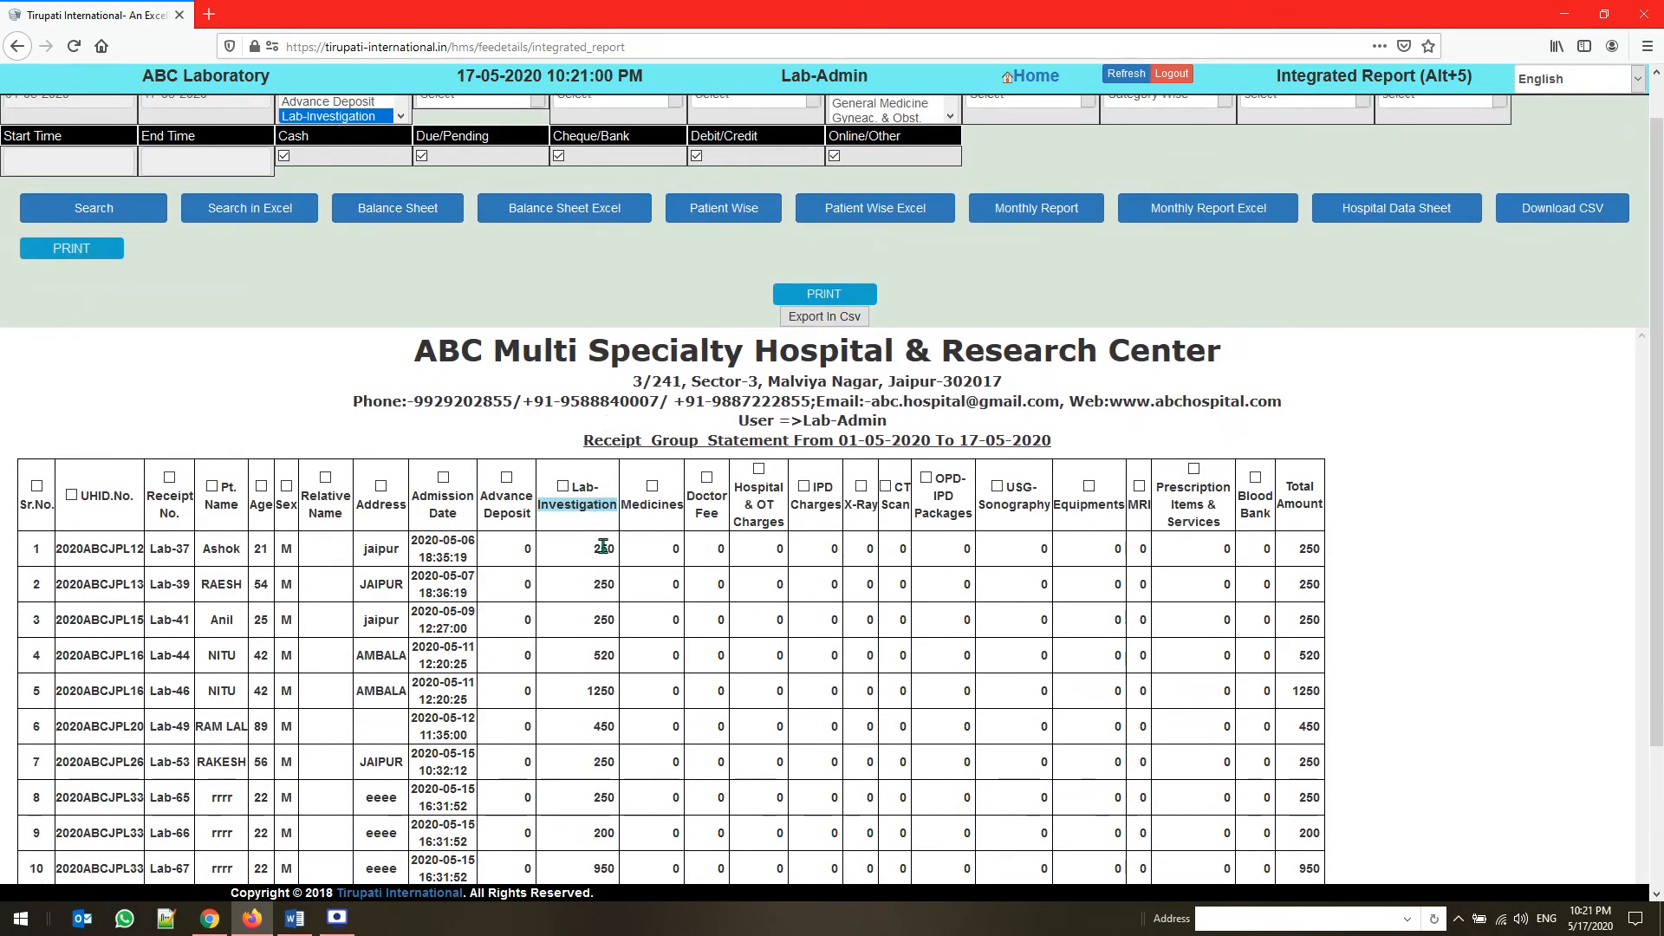
scroll(269, 575, "down", 3)
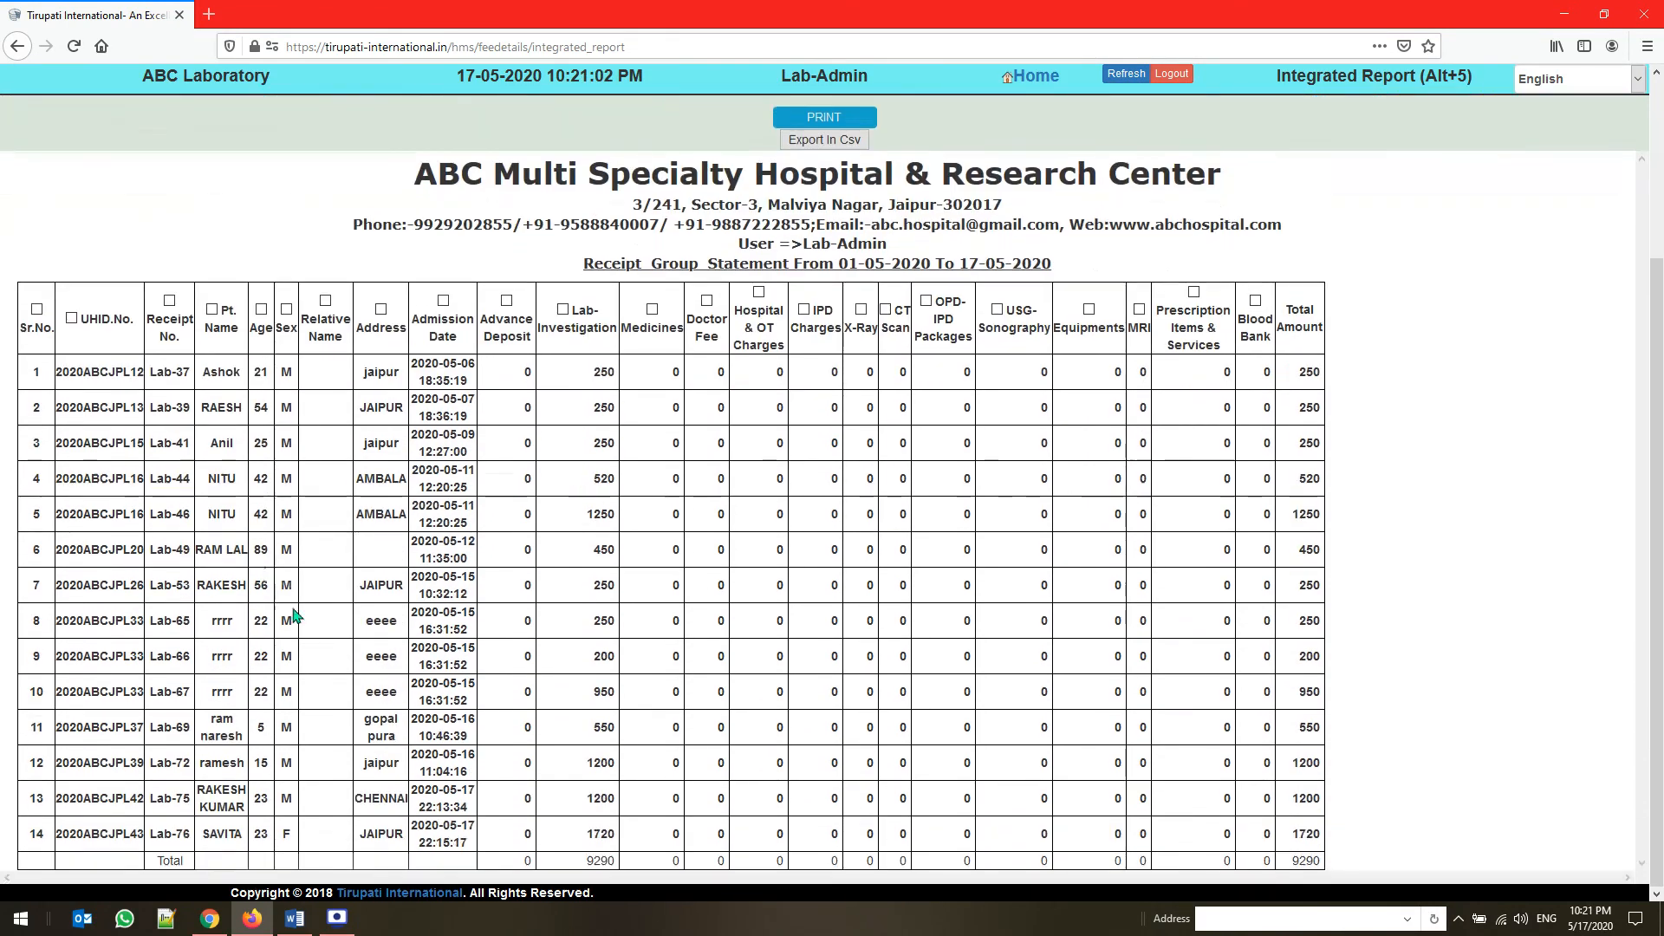
scroll(650, 546, "up", 3)
scroll(645, 546, "up", 1)
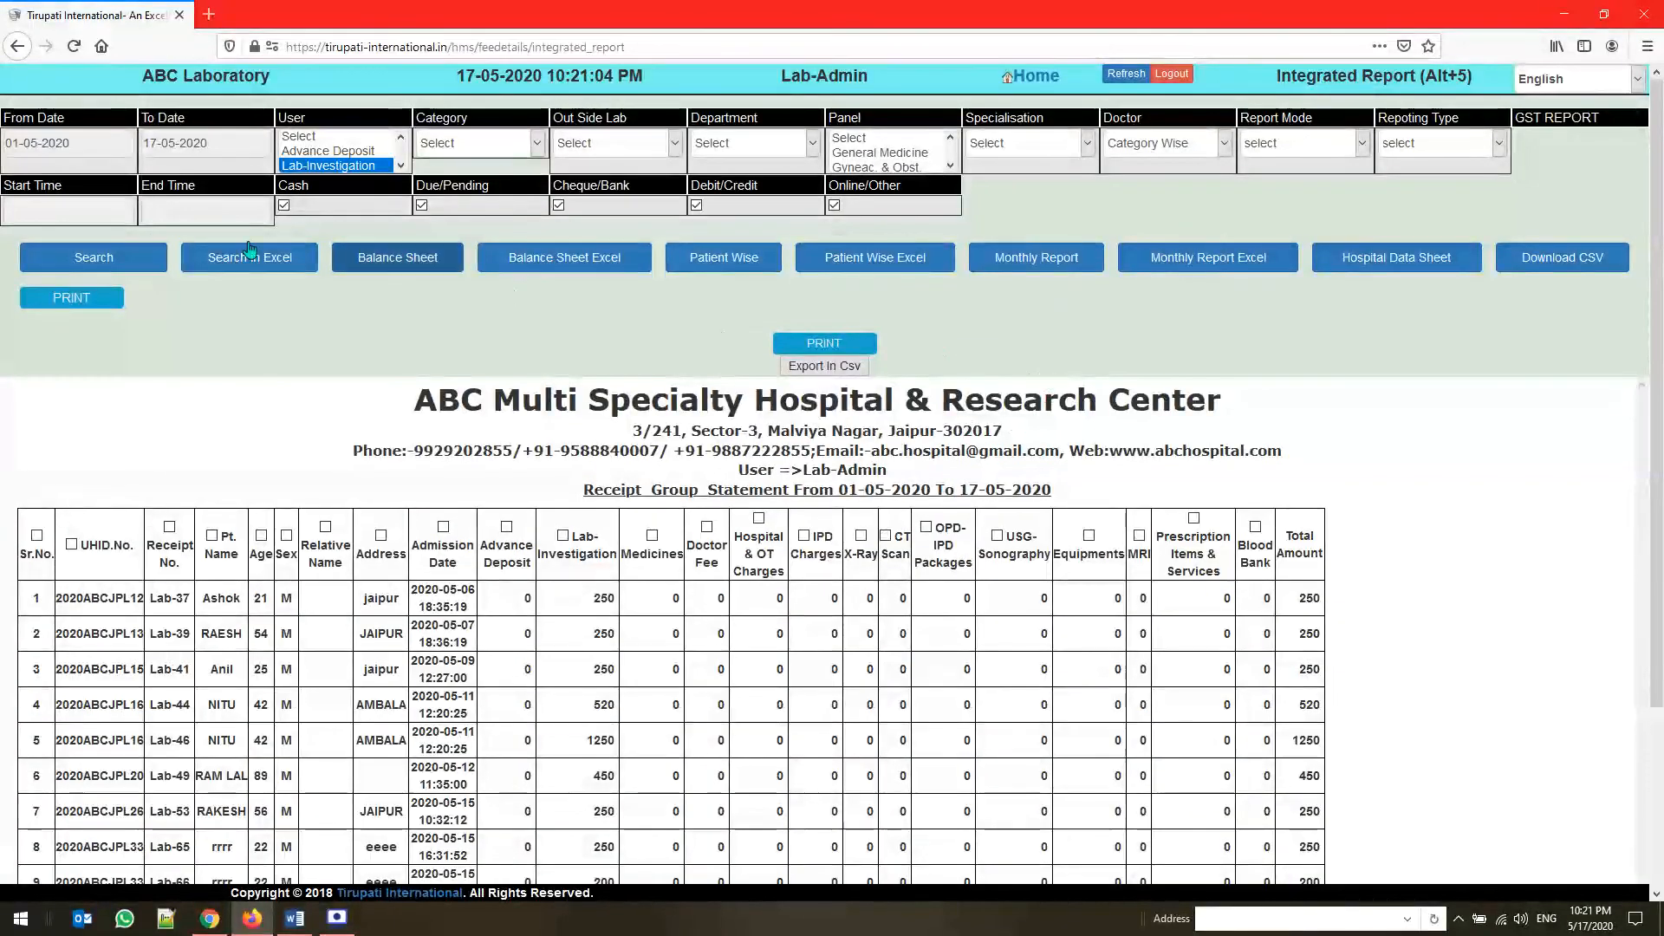
Set the report period from 01-05-2020 to 31-05-2020
left_click(102, 140)
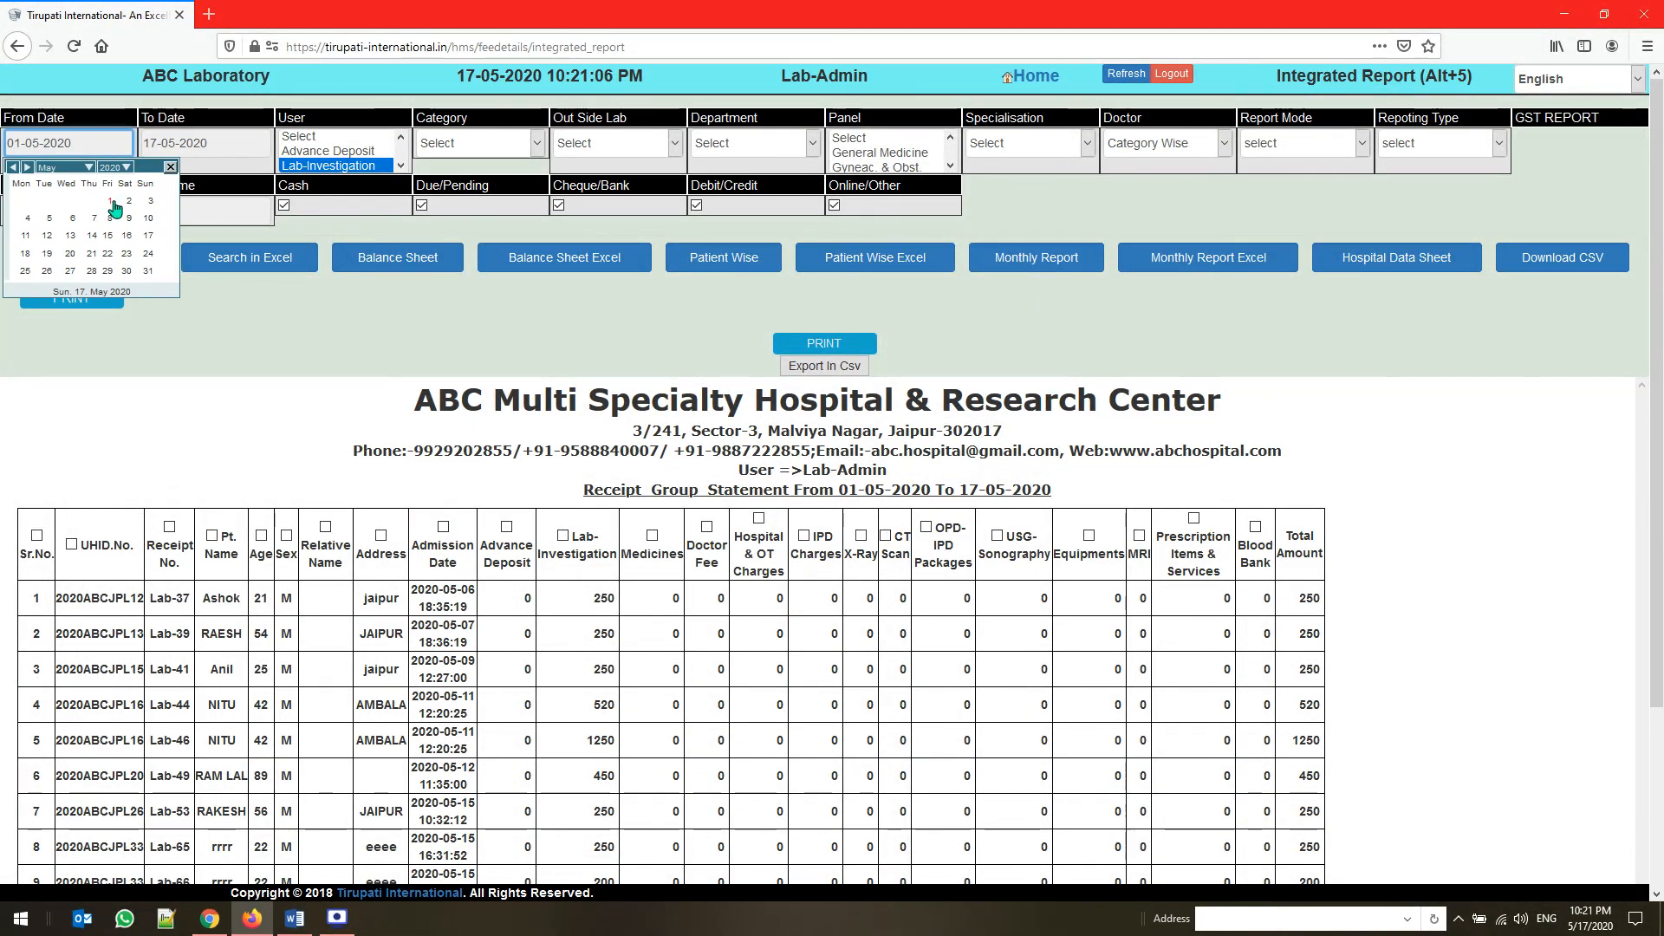
left_click(109, 200)
left_click(195, 143)
left_click(285, 270)
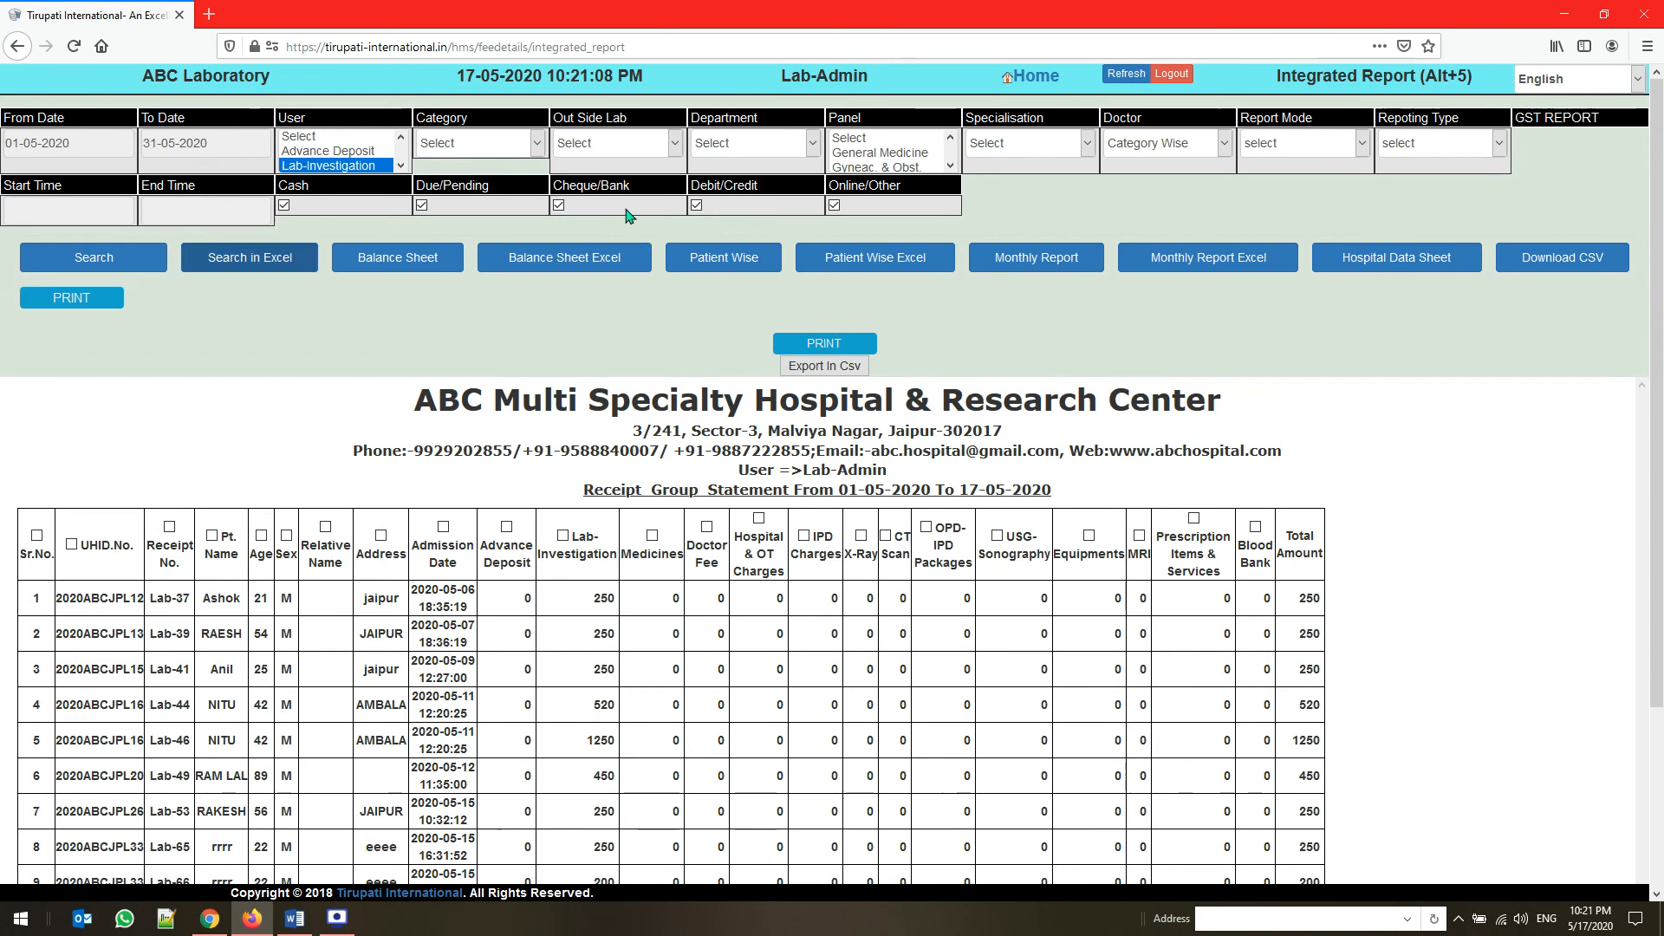
Generate the monthly report for 01-05-2020 to 31-05-2020 and examine the Lab-Investigation amounts, their total and the report filters
left_click(1023, 264)
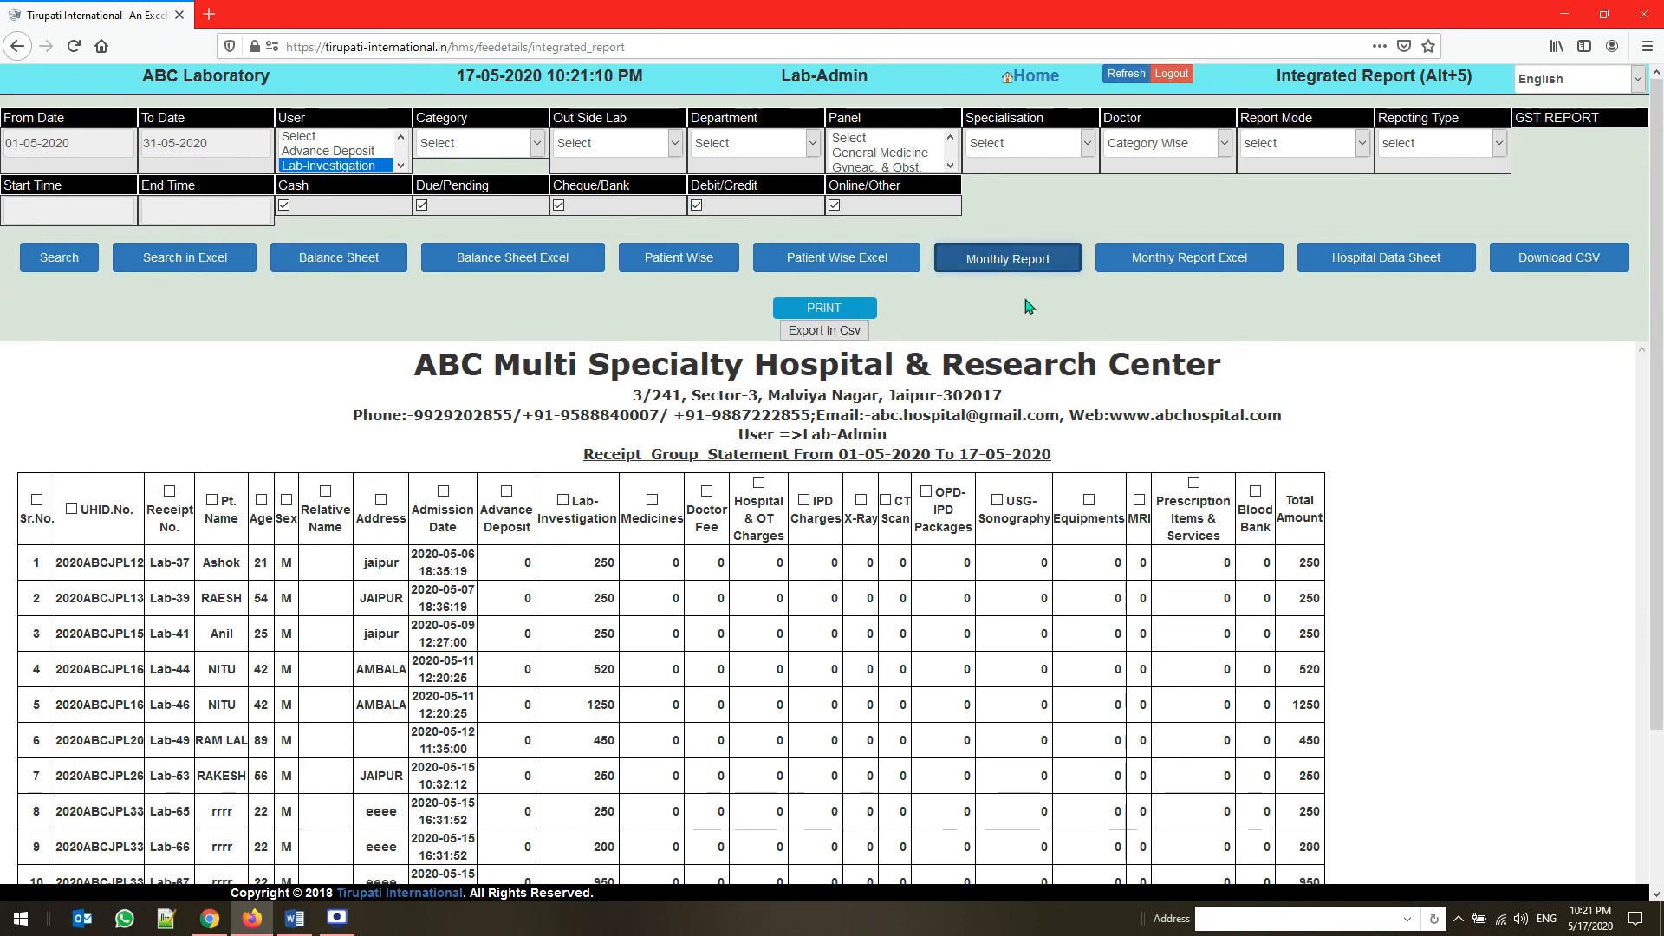
scroll(1034, 390, "down", 3)
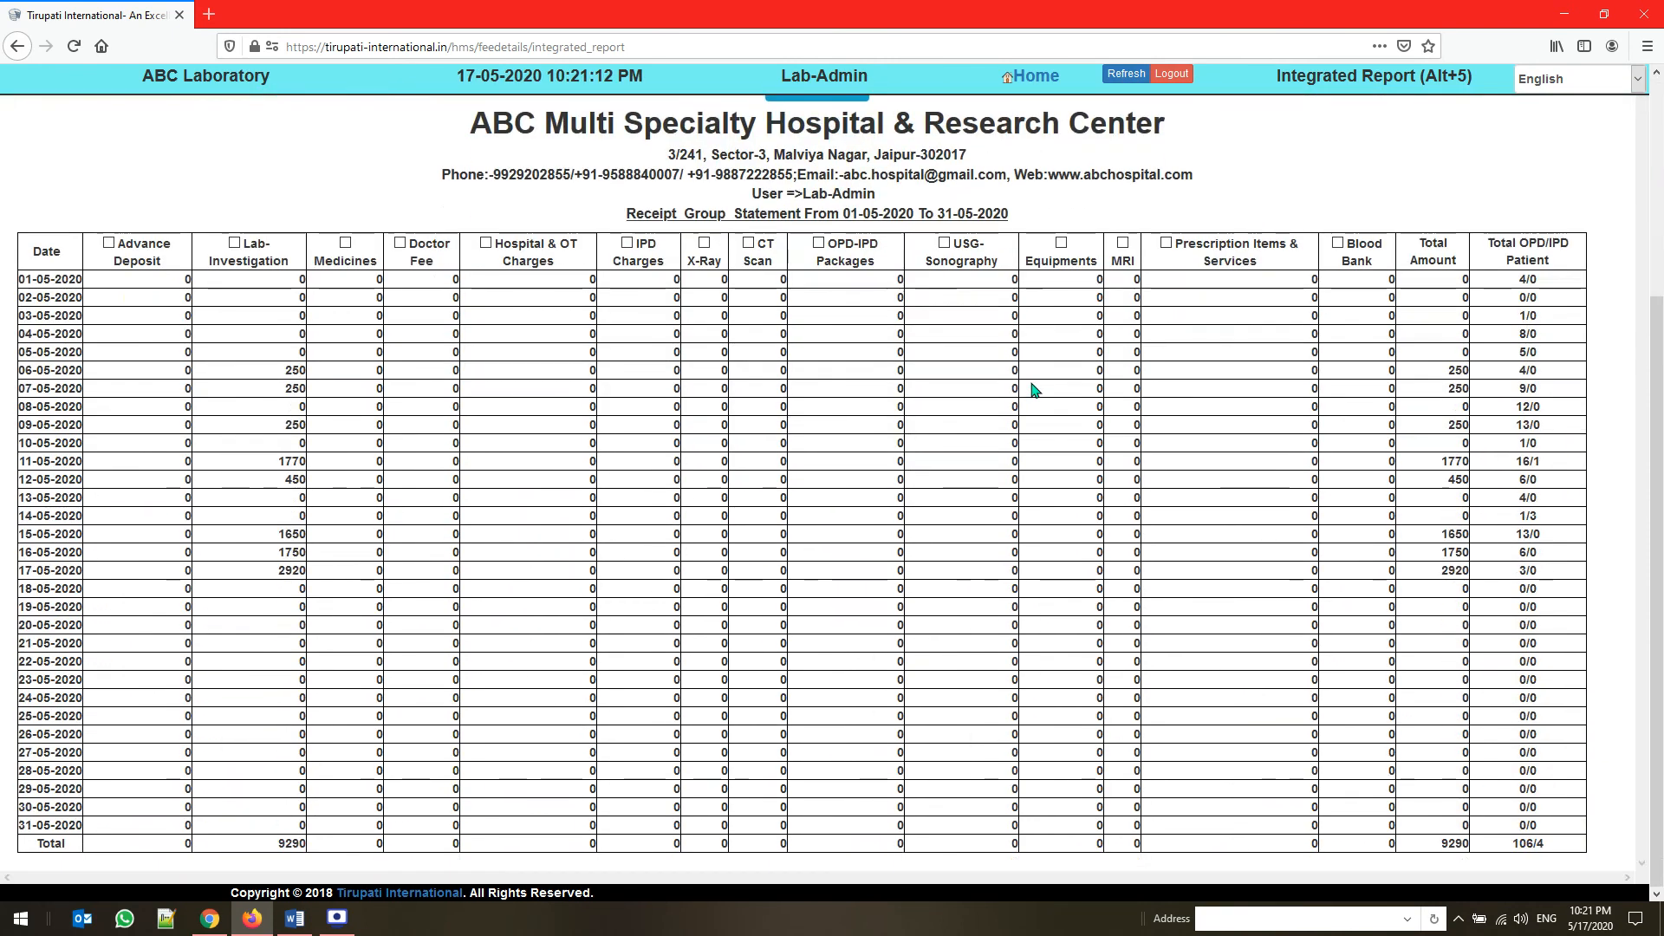
double_click(292, 842)
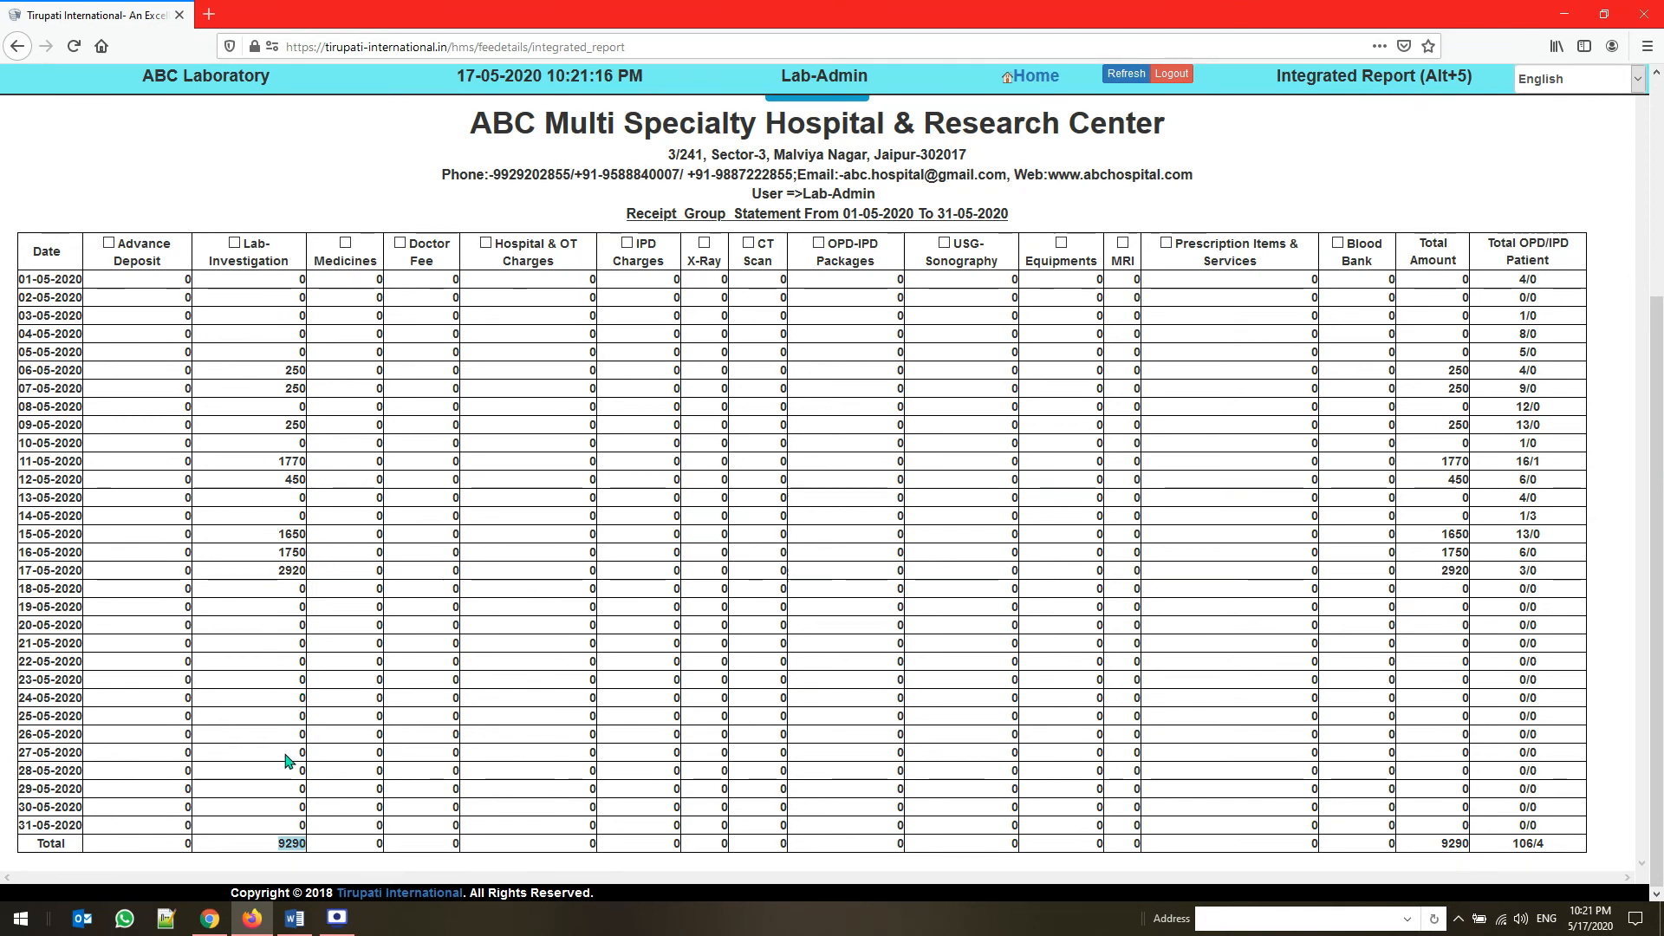
scroll(278, 674, "up", 3)
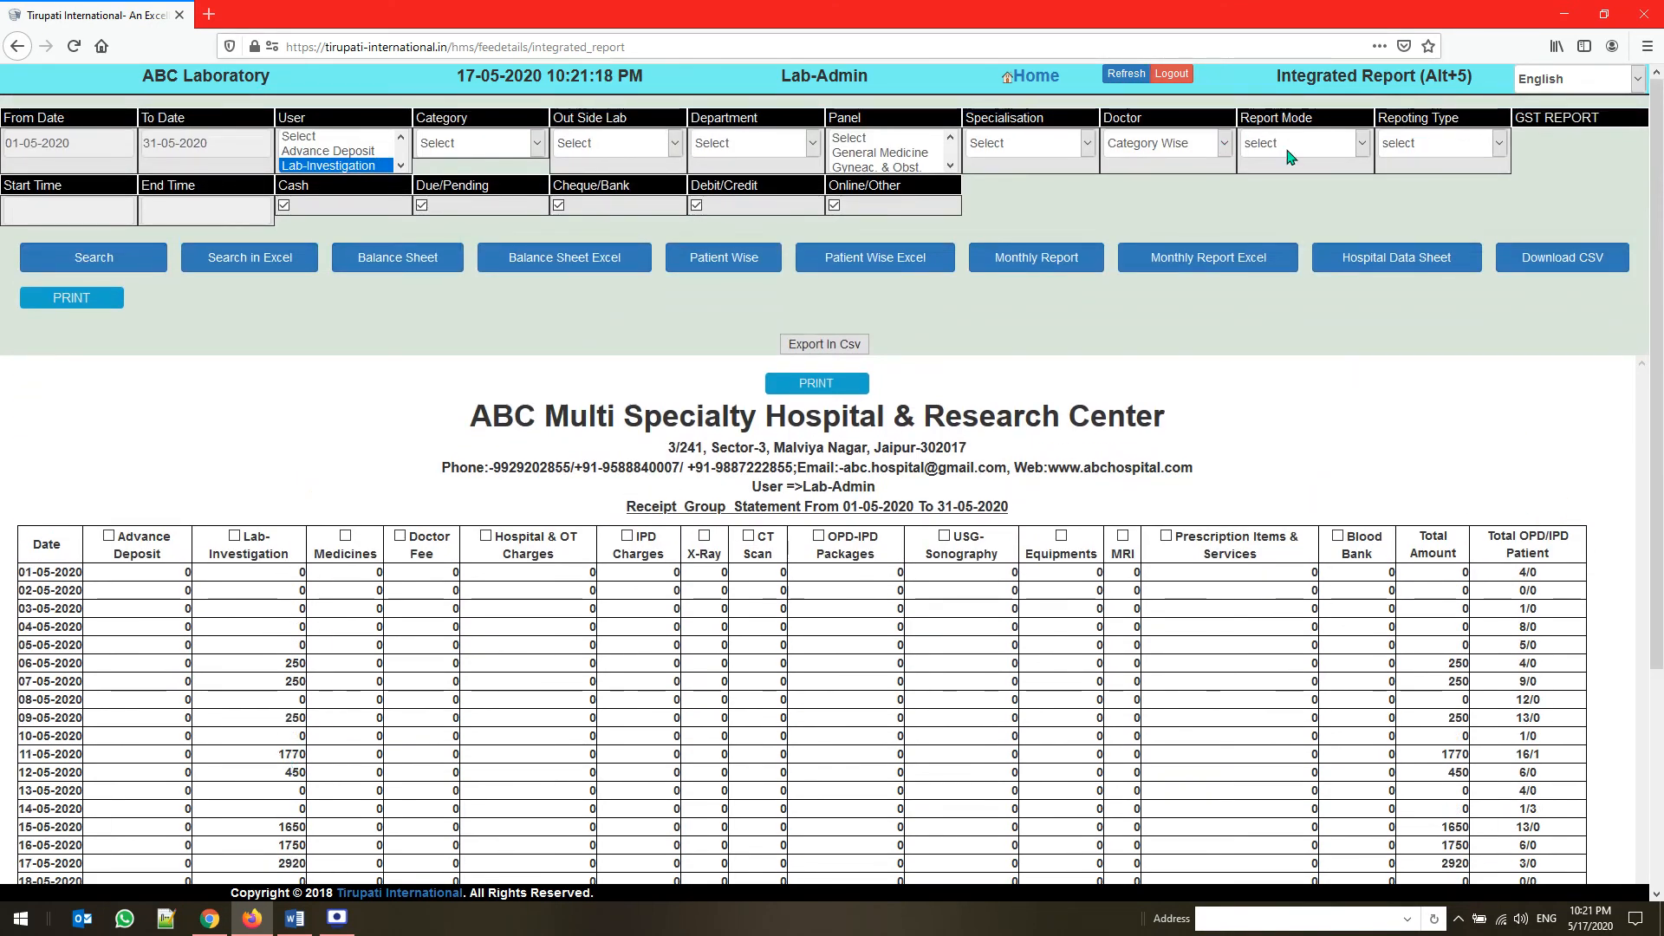
left_click(1309, 149)
left_click(1151, 149)
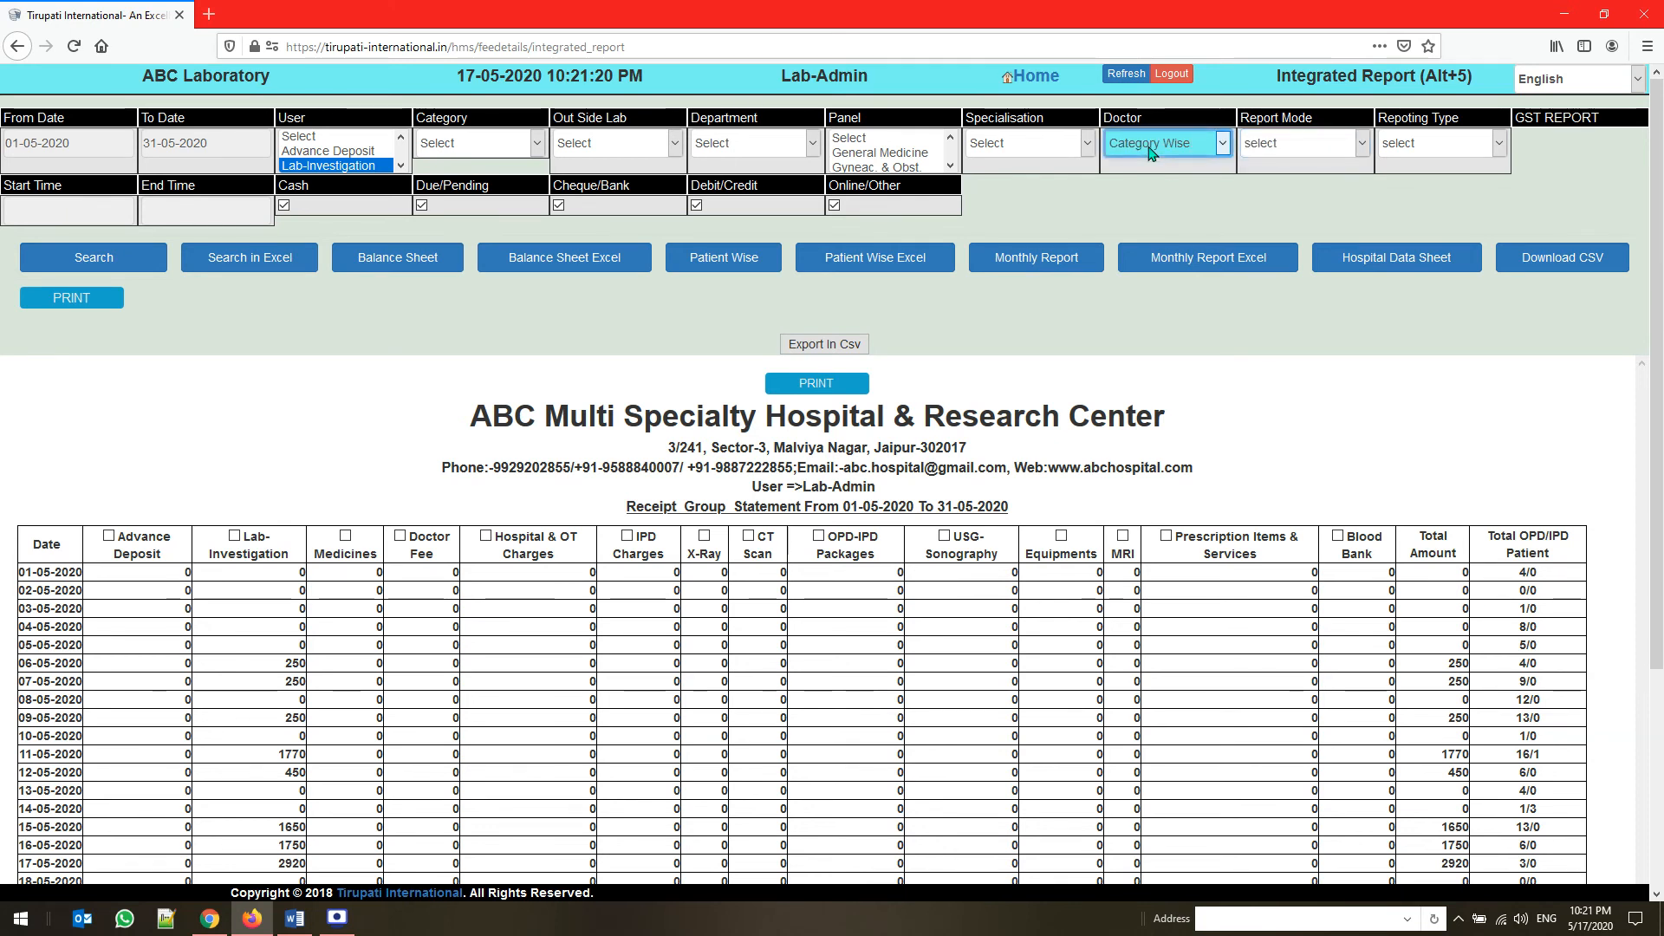
Open a new payment entry in the Expenditure module and add extra blank item rows
left_click(1035, 77)
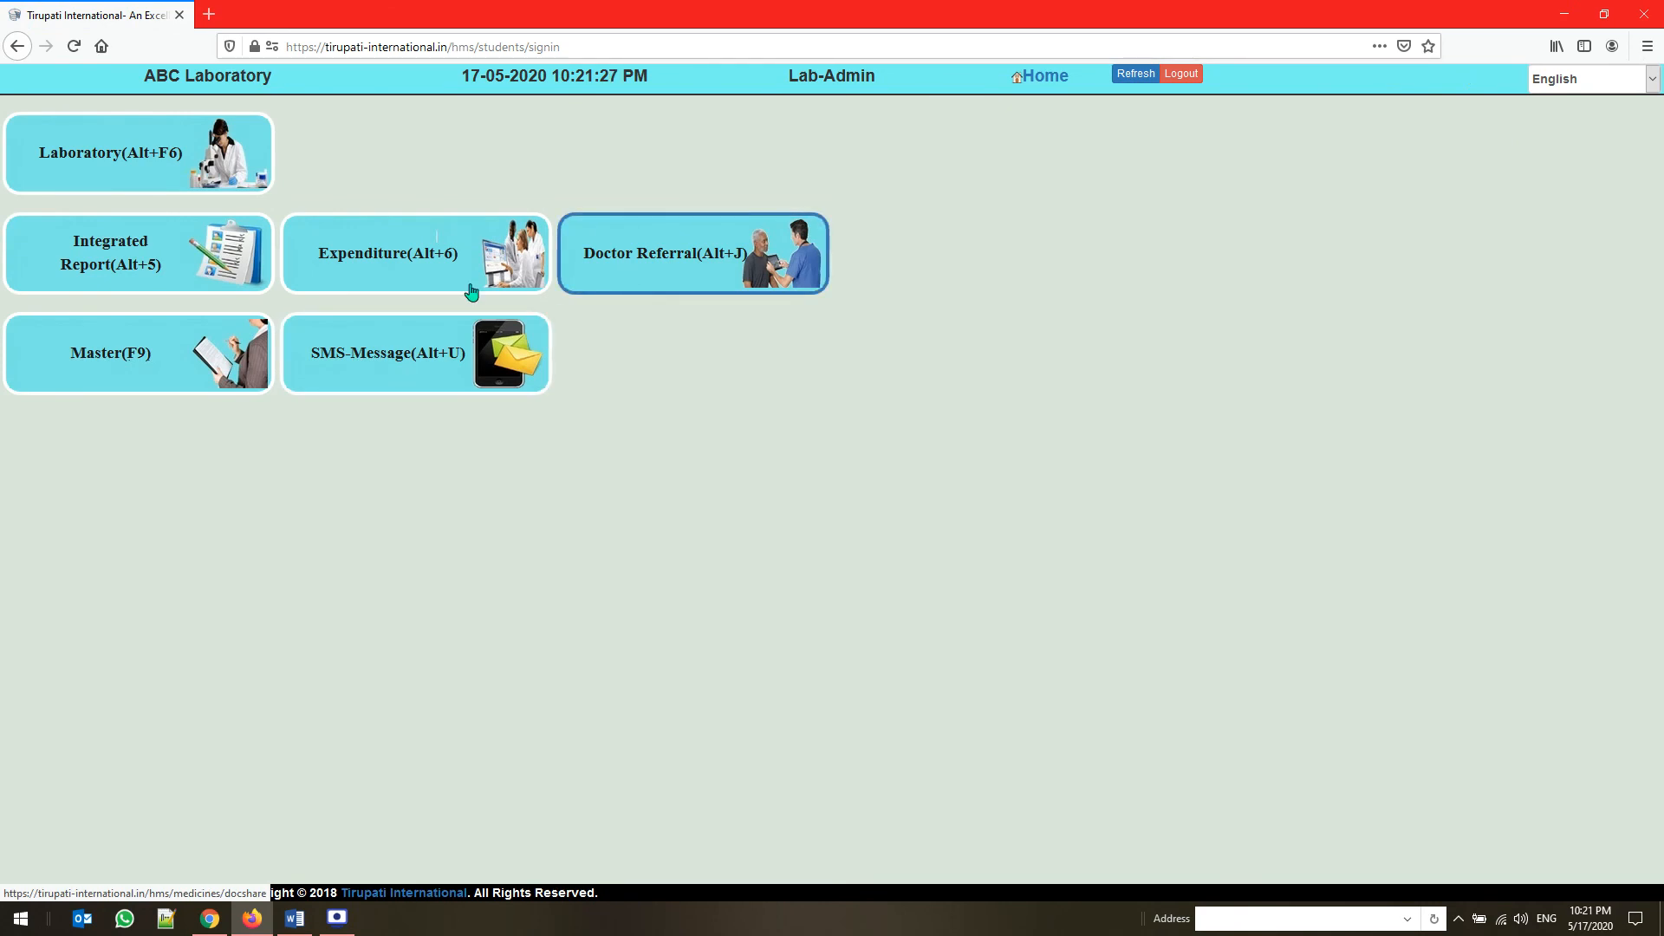
left_click(428, 277)
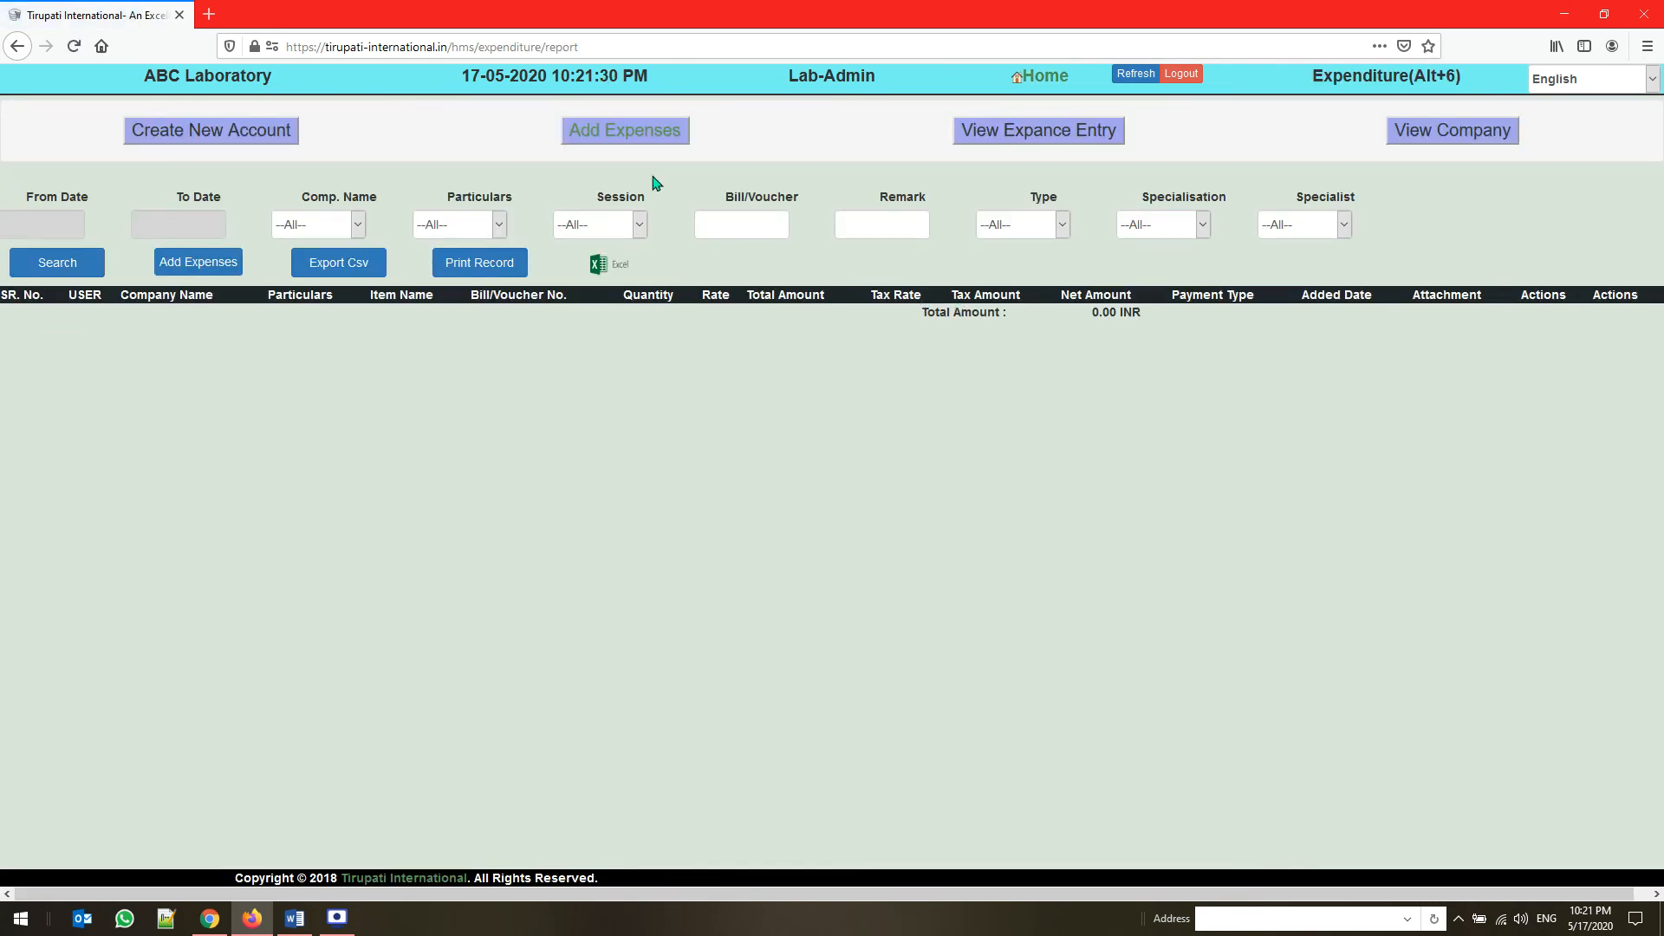
left_click(630, 132)
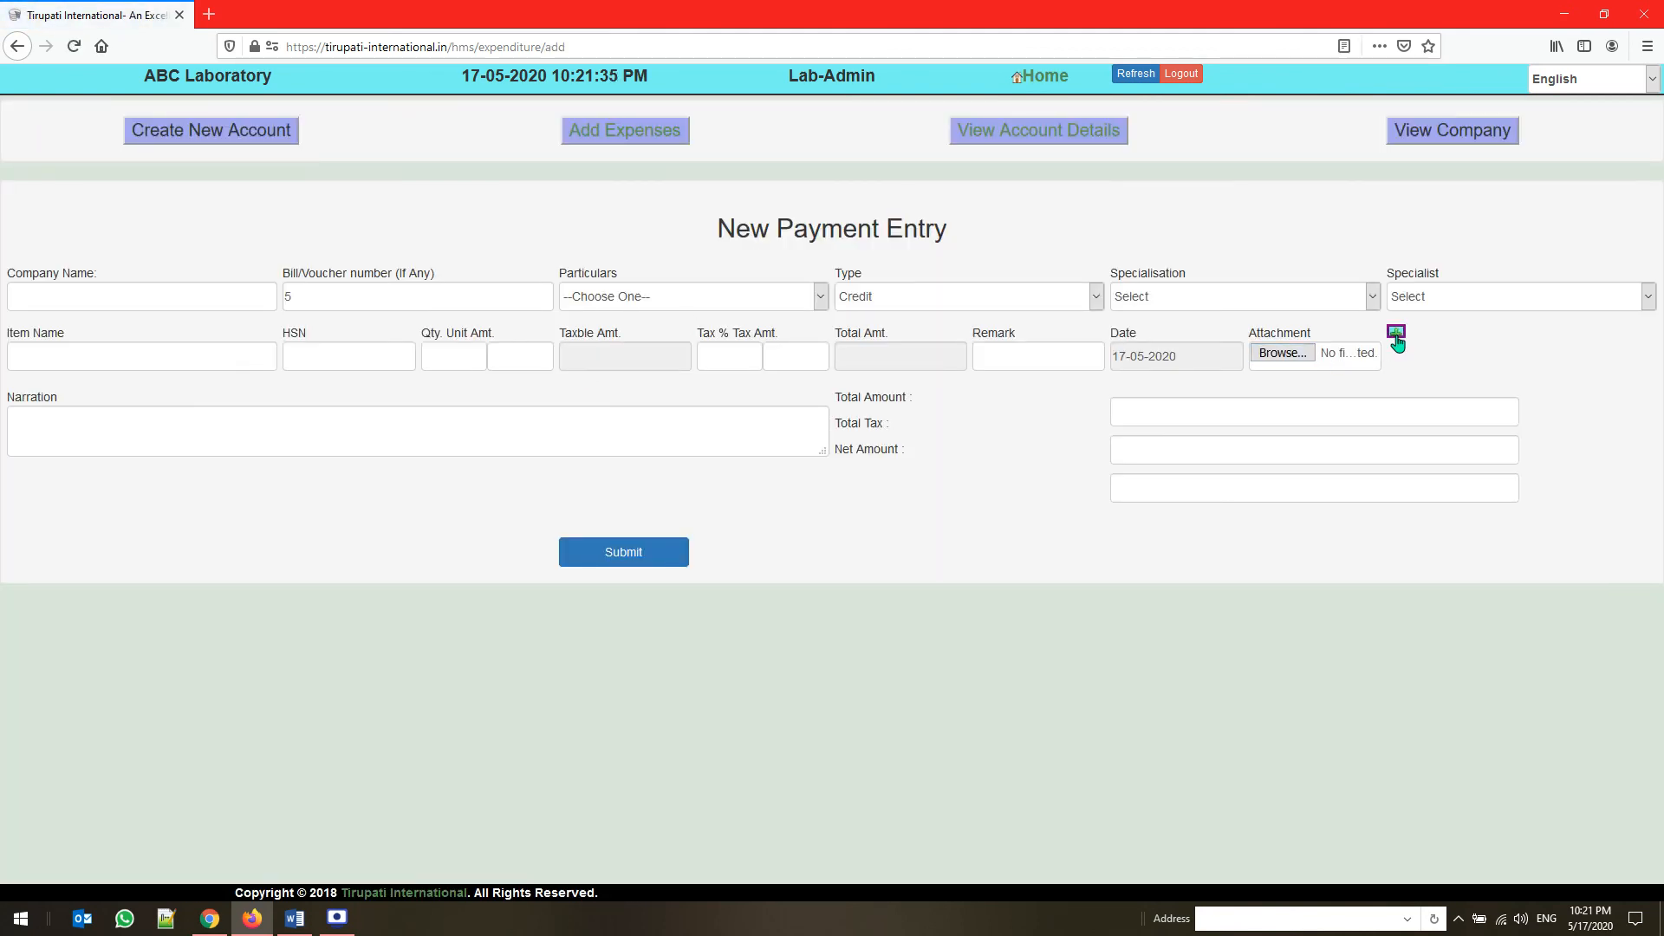
left_click(1396, 336)
left_click(1396, 335)
left_click(1396, 335)
left_click(1396, 335)
left_click(1396, 336)
left_click(1396, 335)
left_click(1396, 336)
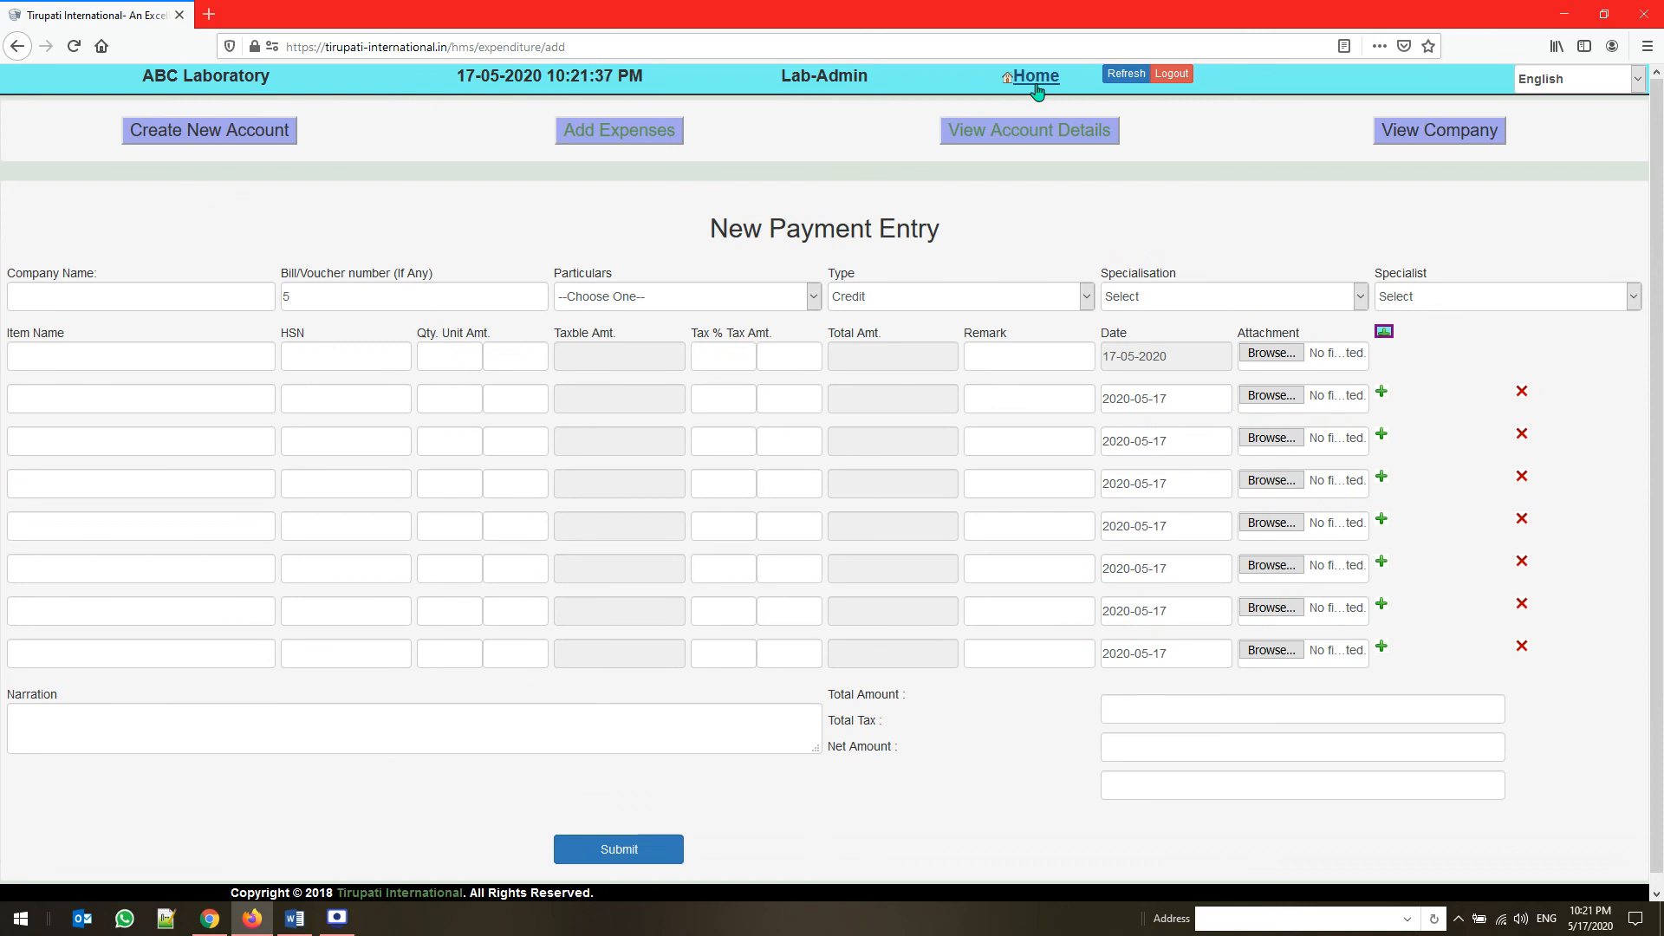
Open the Doctor Referral module and set up a Reference Doctor report from 01-05-2020 to 31-05-2020
left_click(1037, 83)
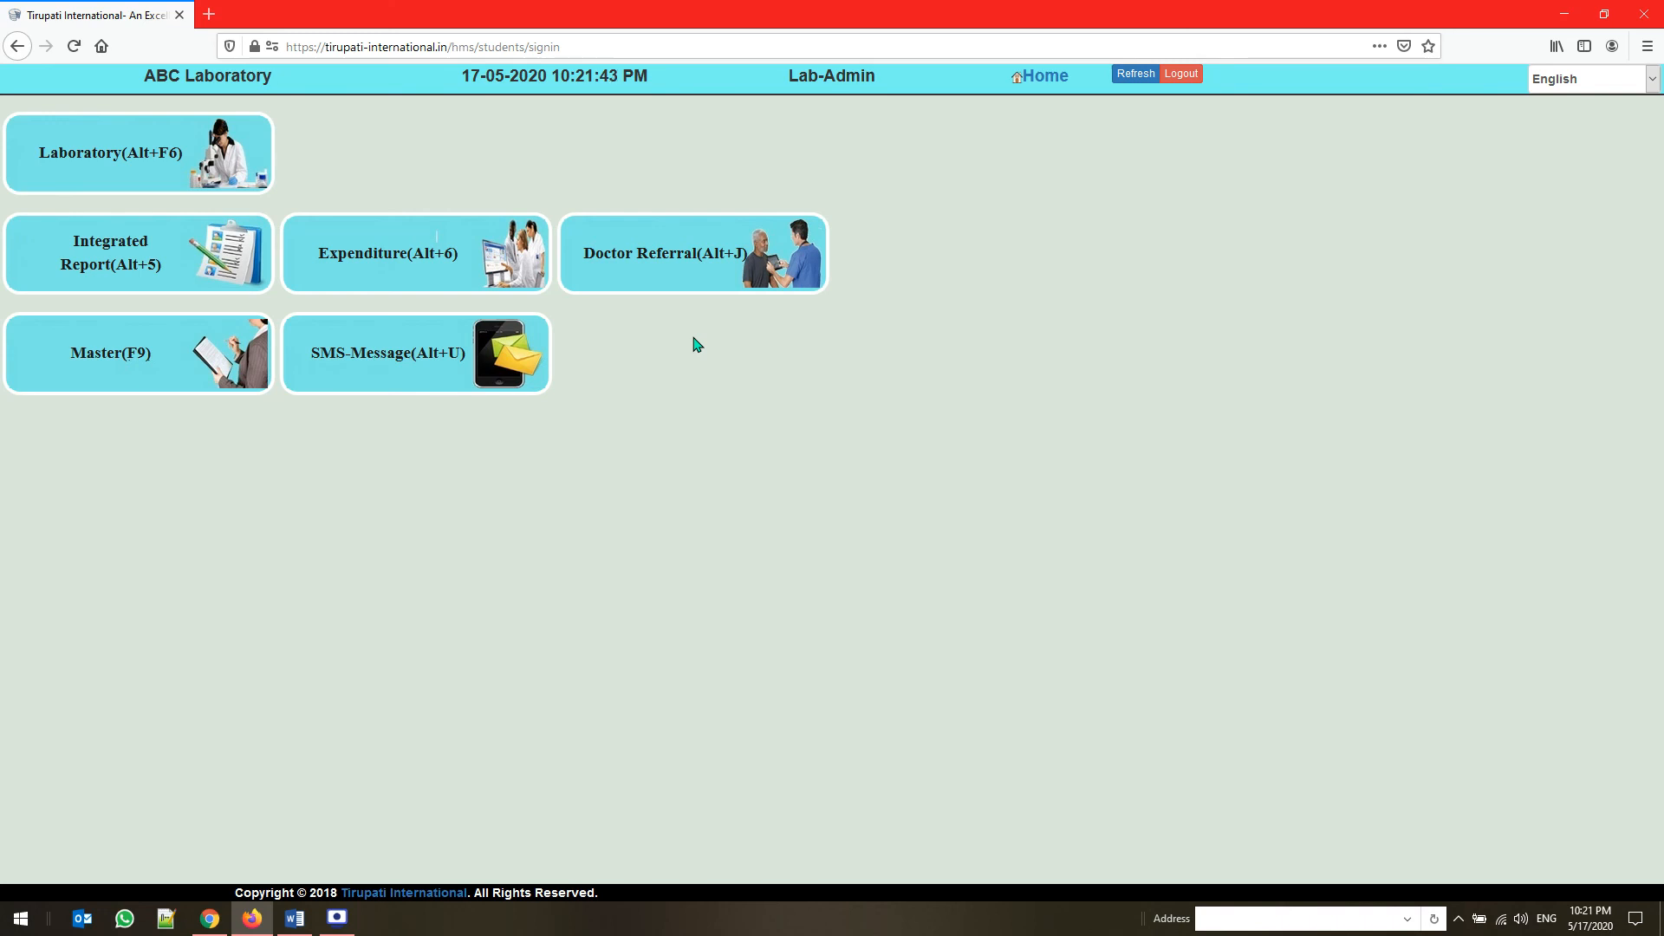
left_click(685, 264)
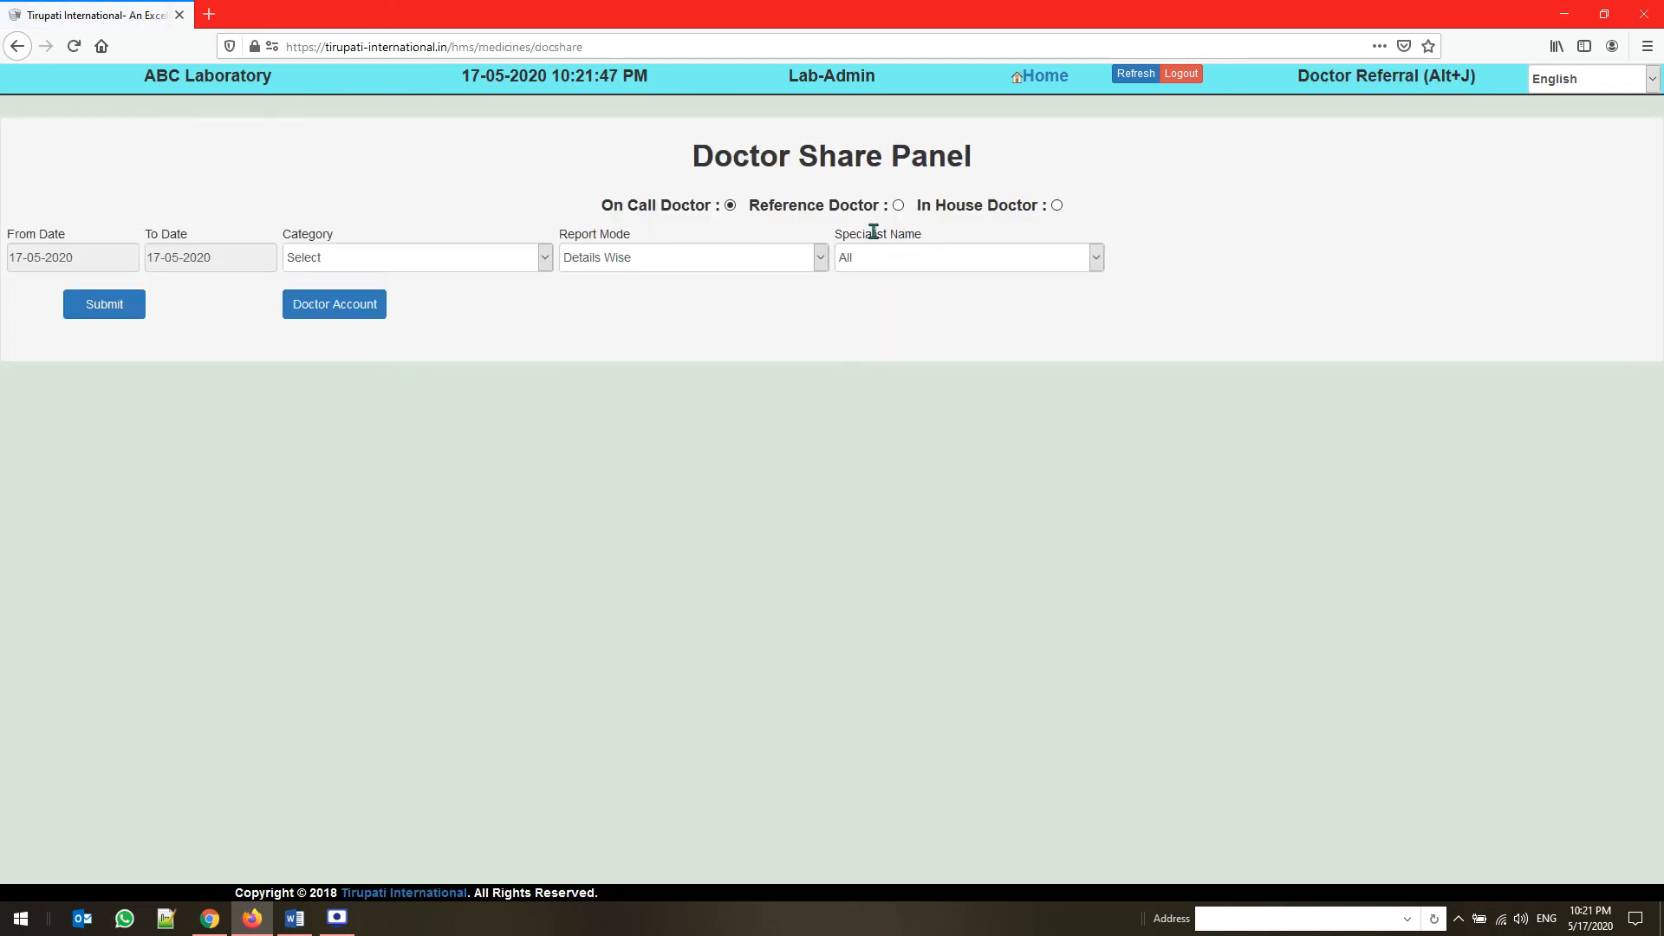
left_click(898, 206)
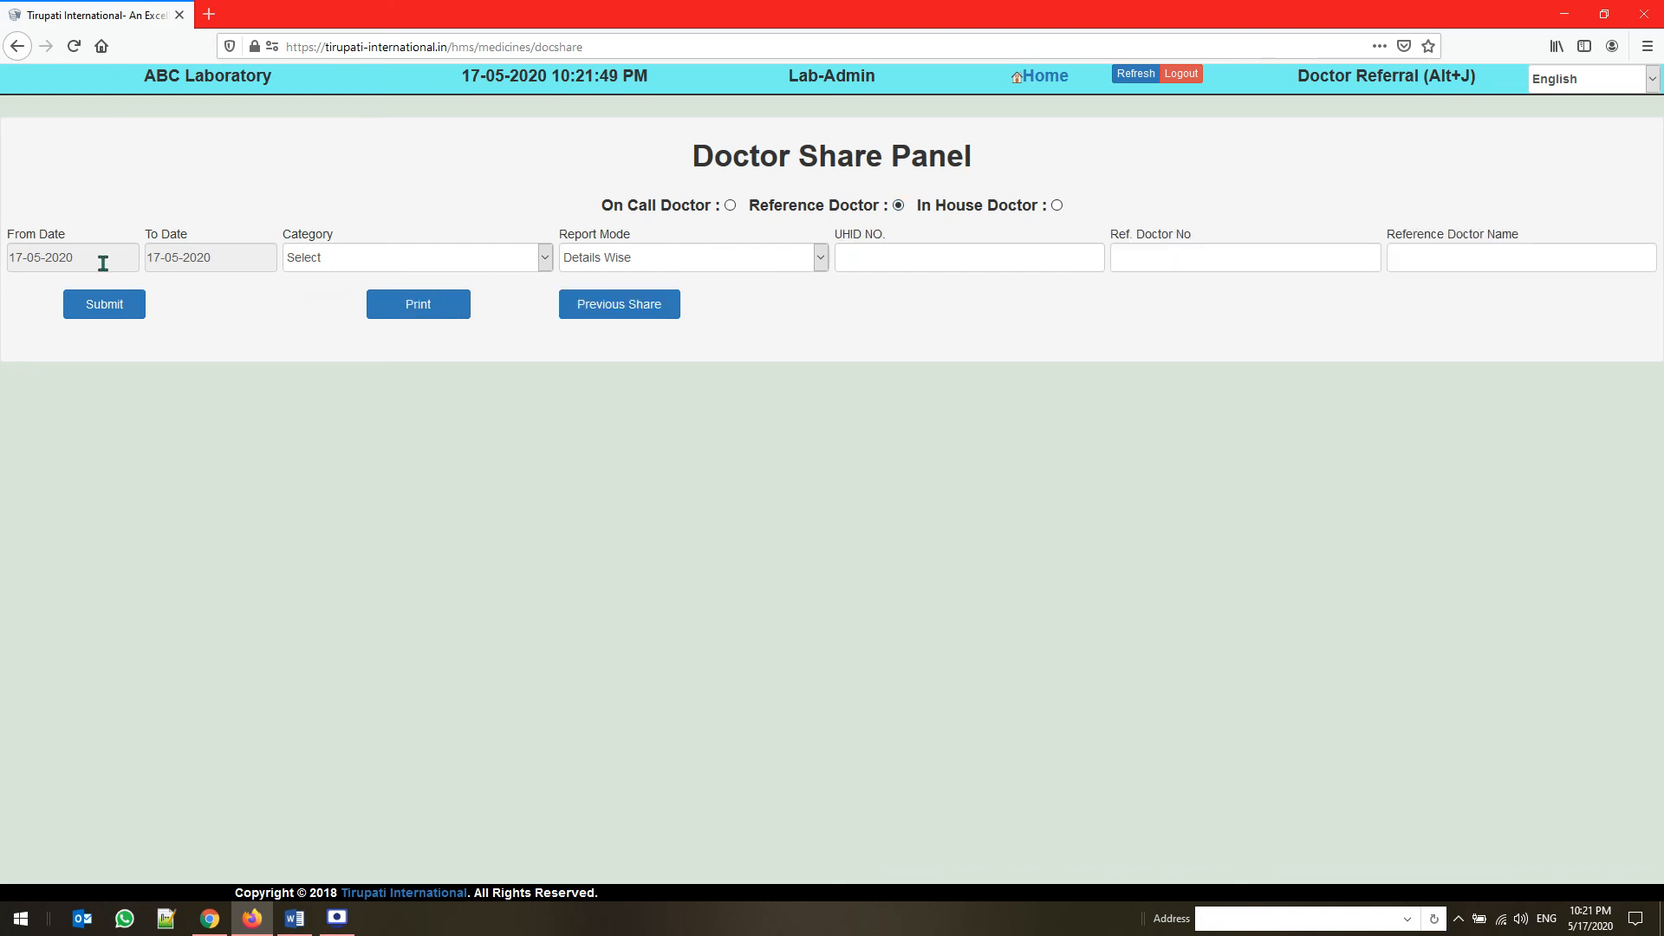
left_click(101, 259)
left_click(113, 318)
left_click(229, 260)
left_click(291, 387)
Generate the shared record for the first suggested reference doctor and examine the grand total, TDS and payment fields
left_click(1459, 244)
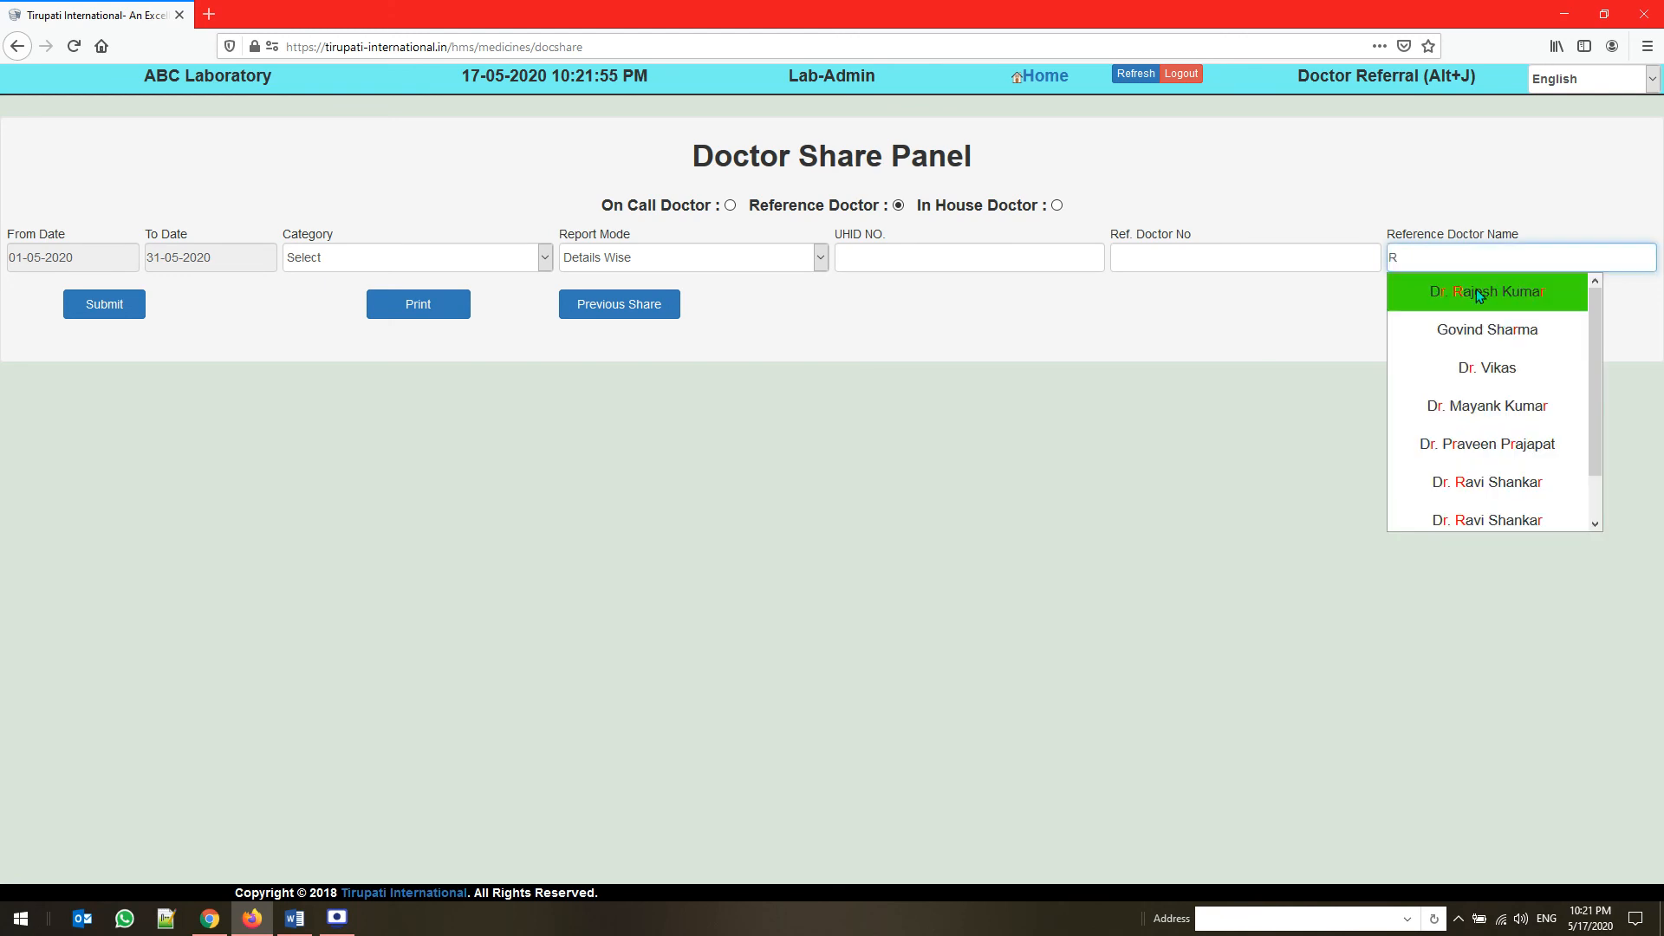
left_click(1475, 289)
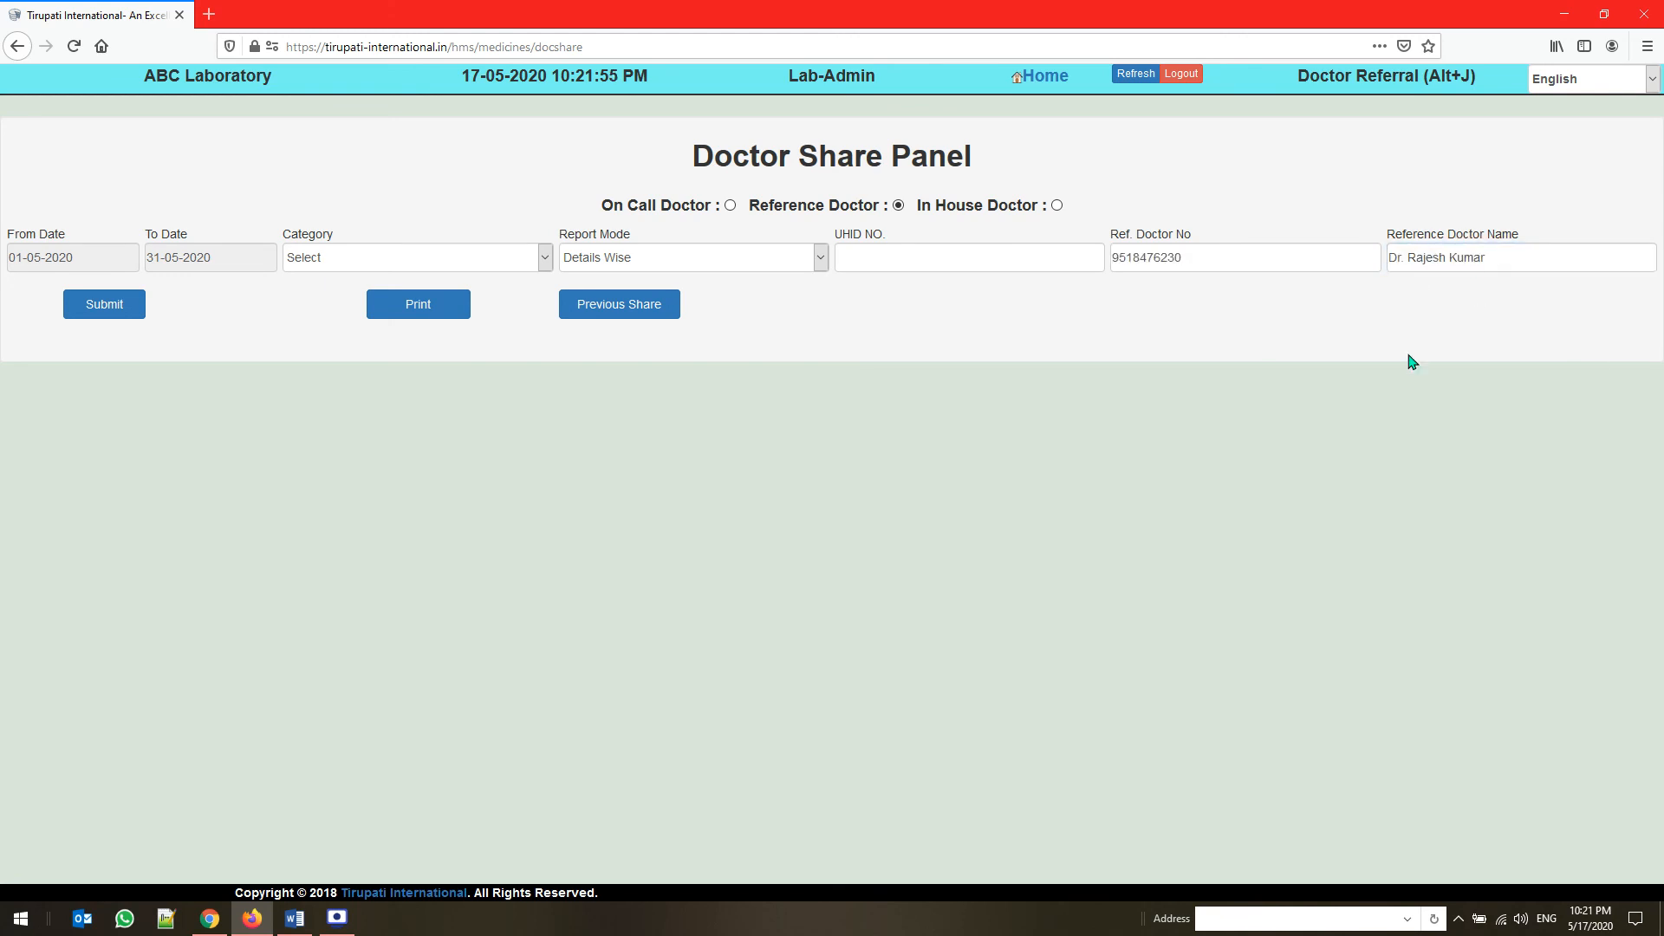
left_click(112, 315)
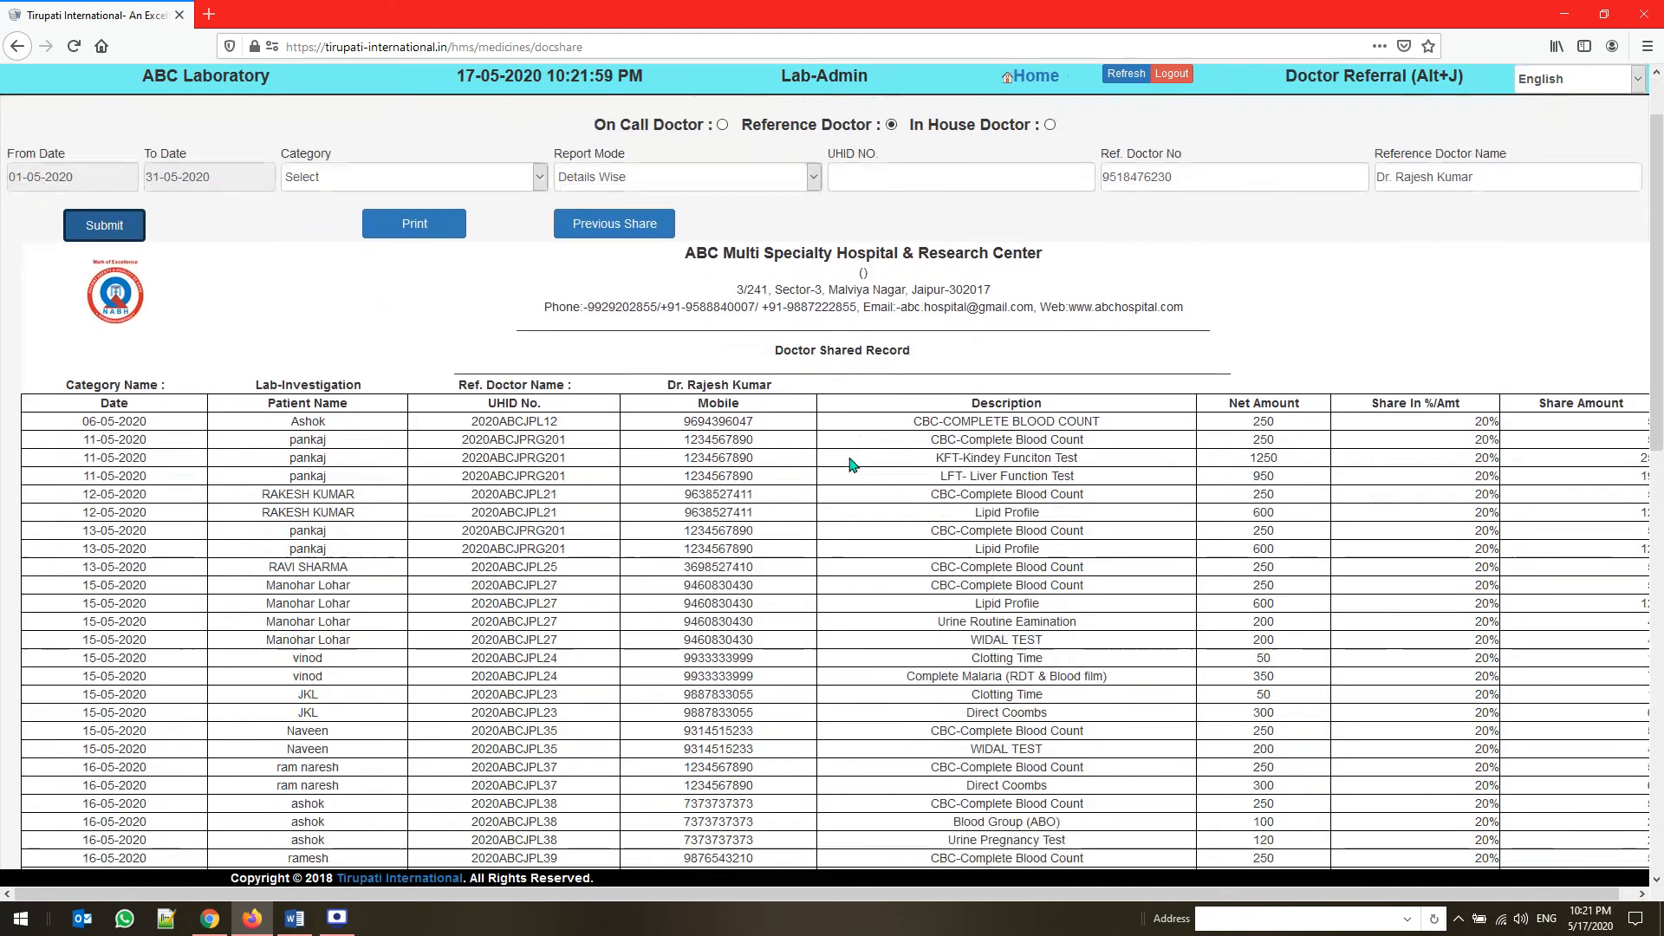
scroll(853, 465, "down", 15)
scroll(853, 465, "down", 2)
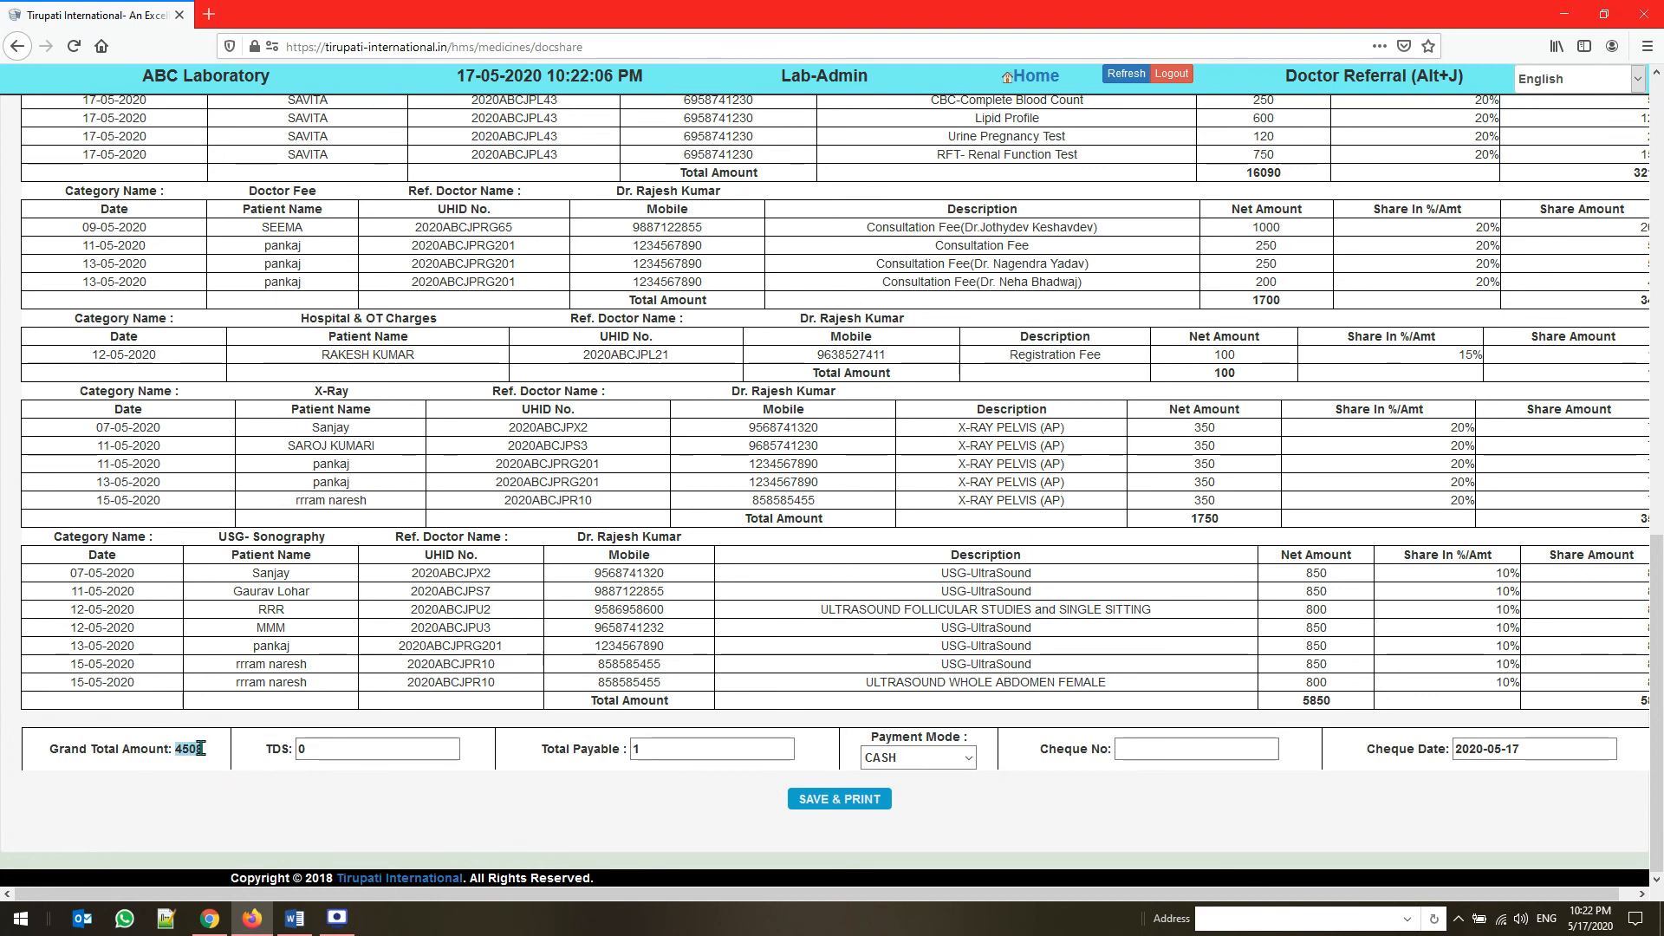
left_click(347, 749)
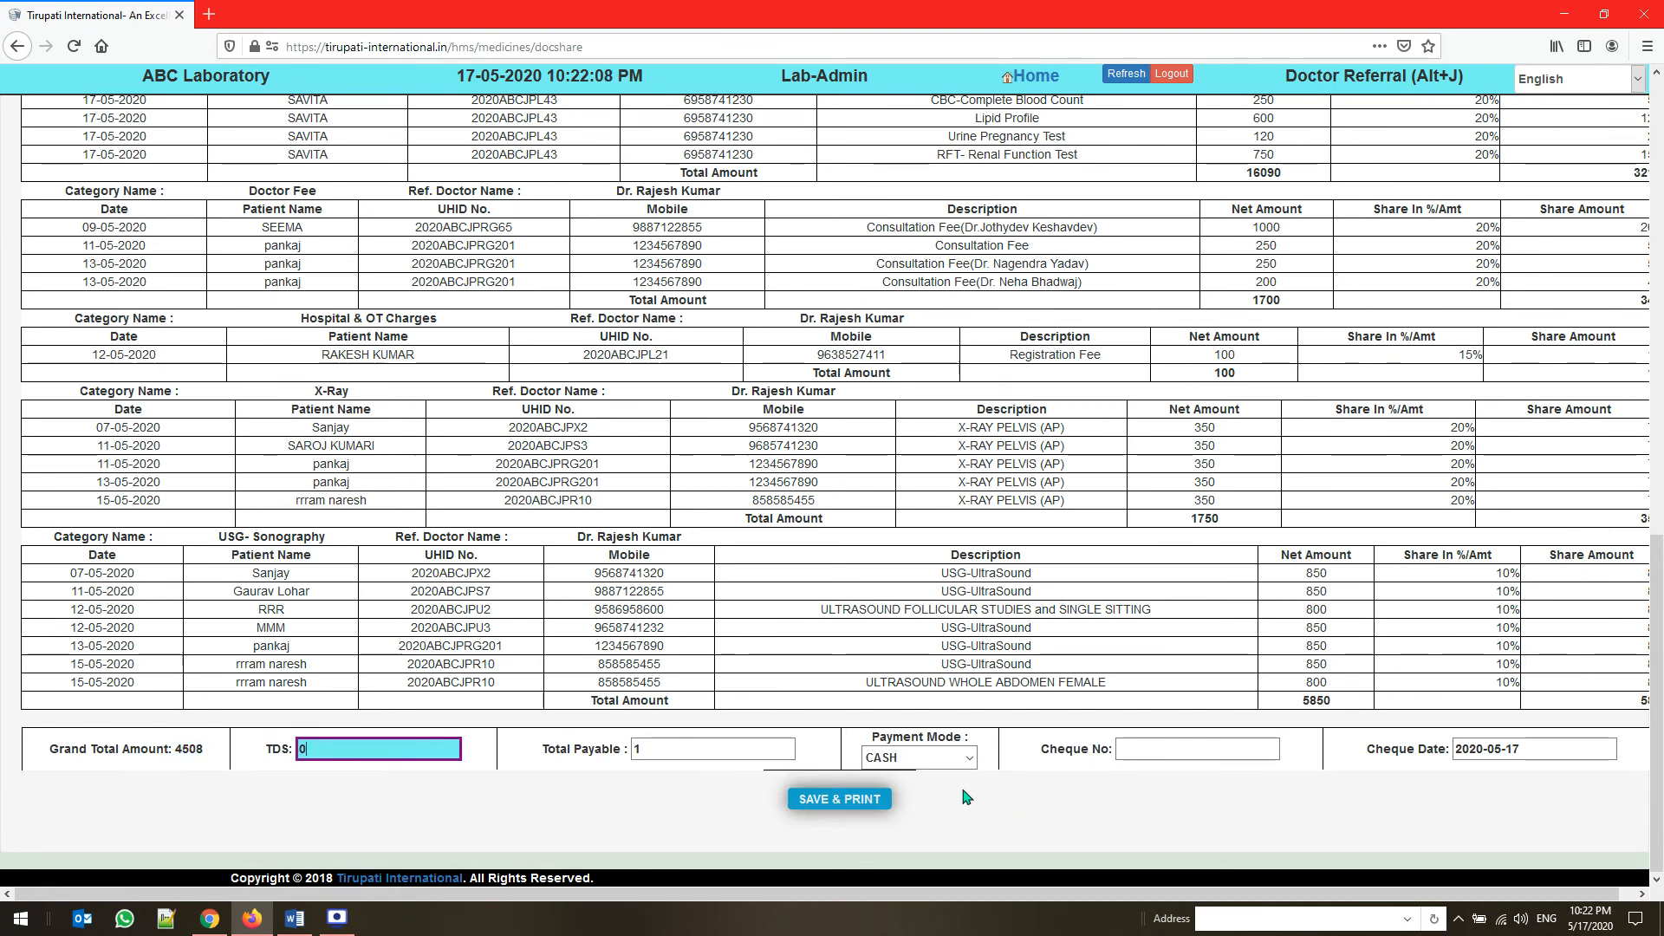
left_click(799, 804)
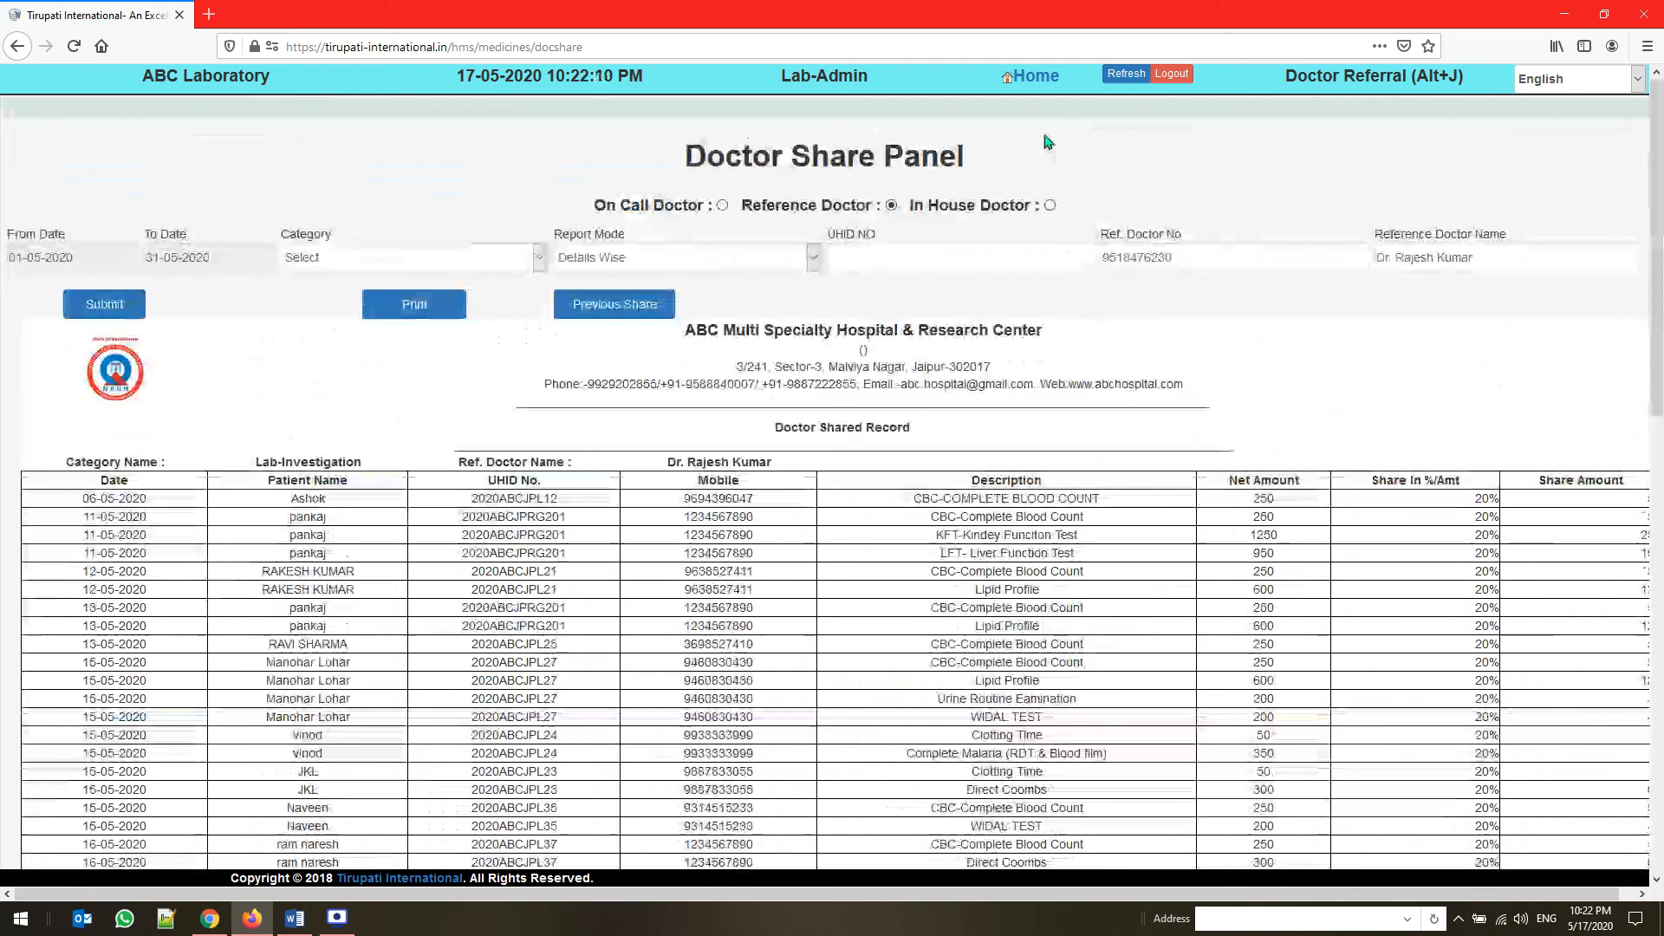
Open the Add Test (Sub-Group) form in the Master module and examine the group list, test amount and lab inventory fields
left_click(1043, 84)
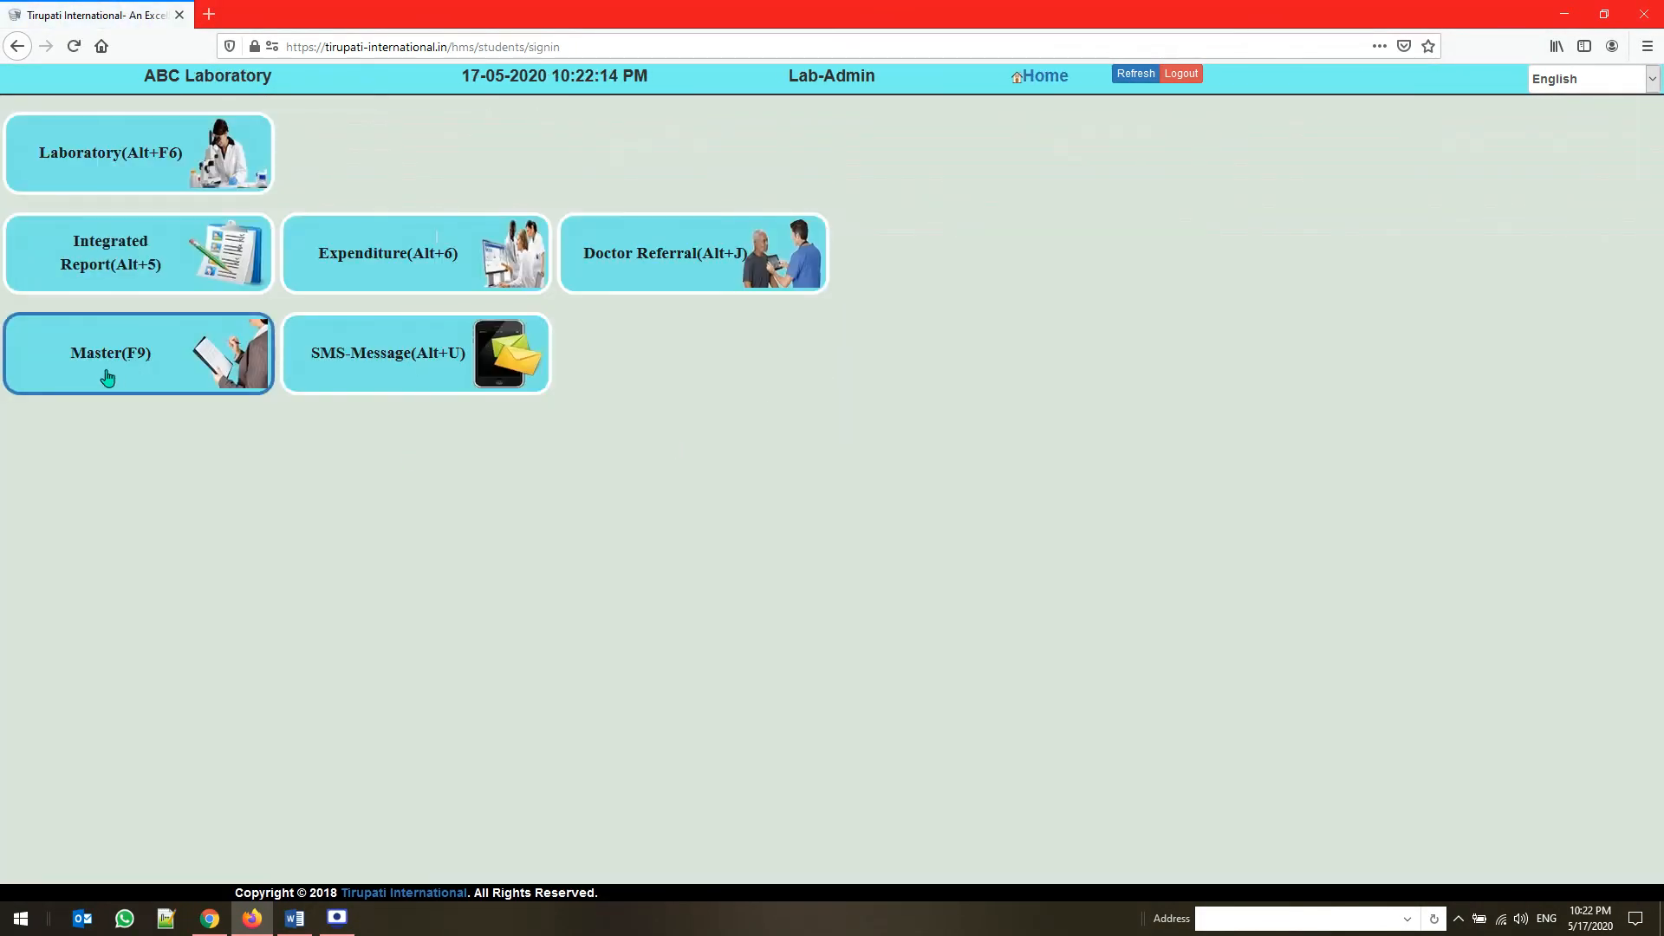
left_click(106, 377)
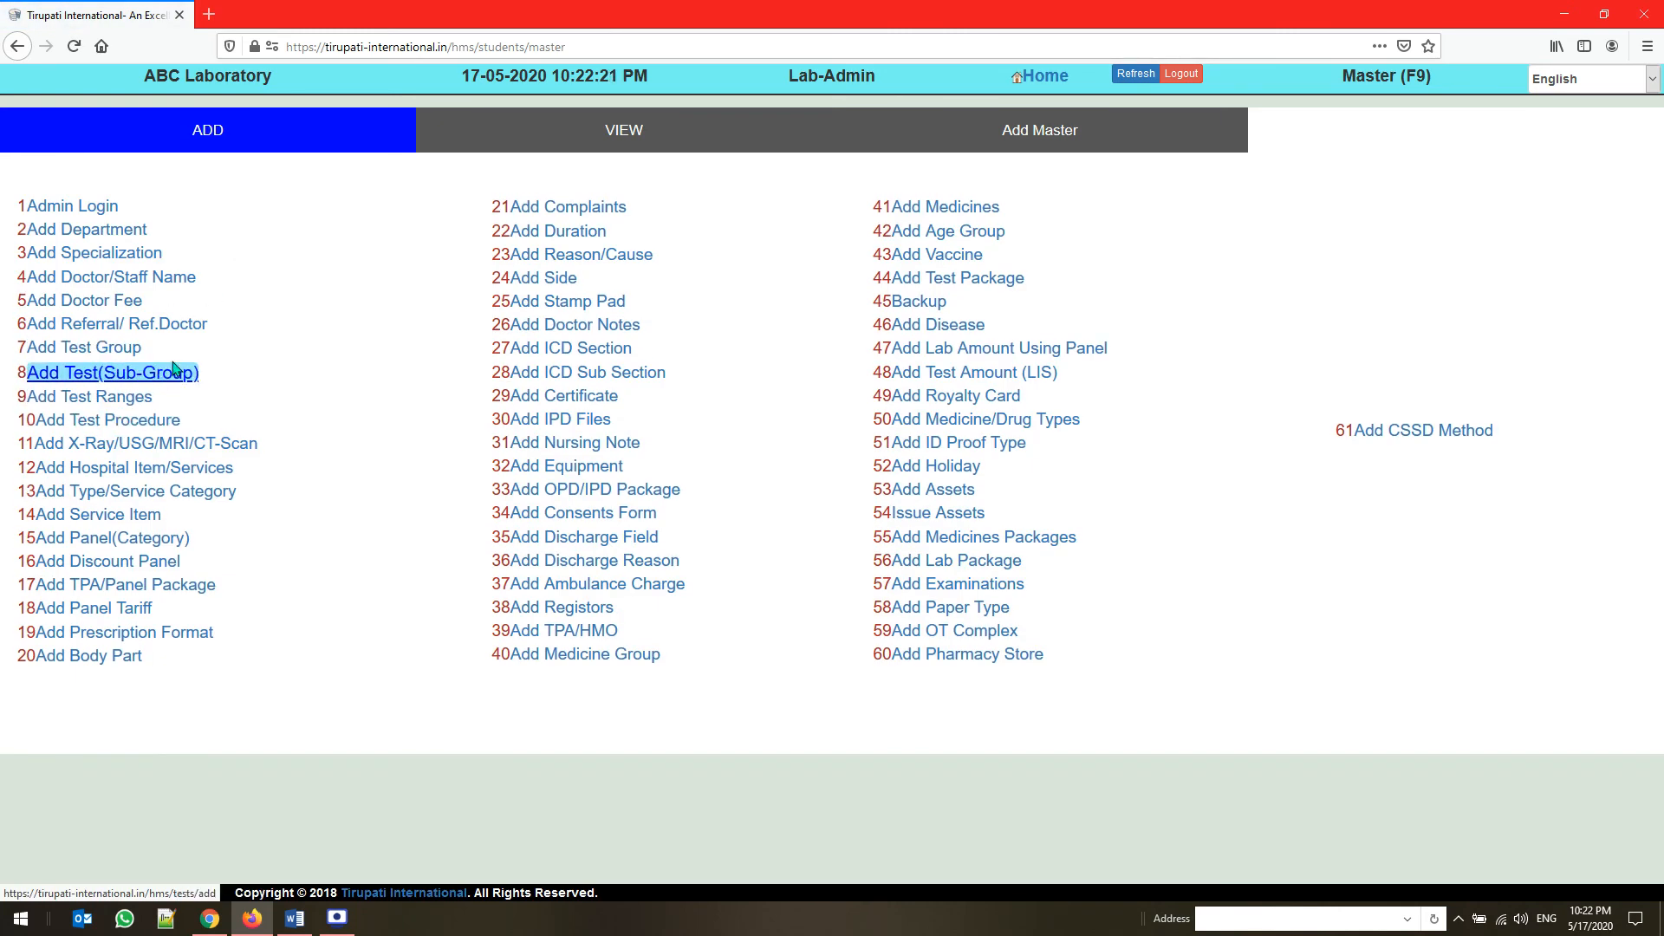
left_click(152, 374)
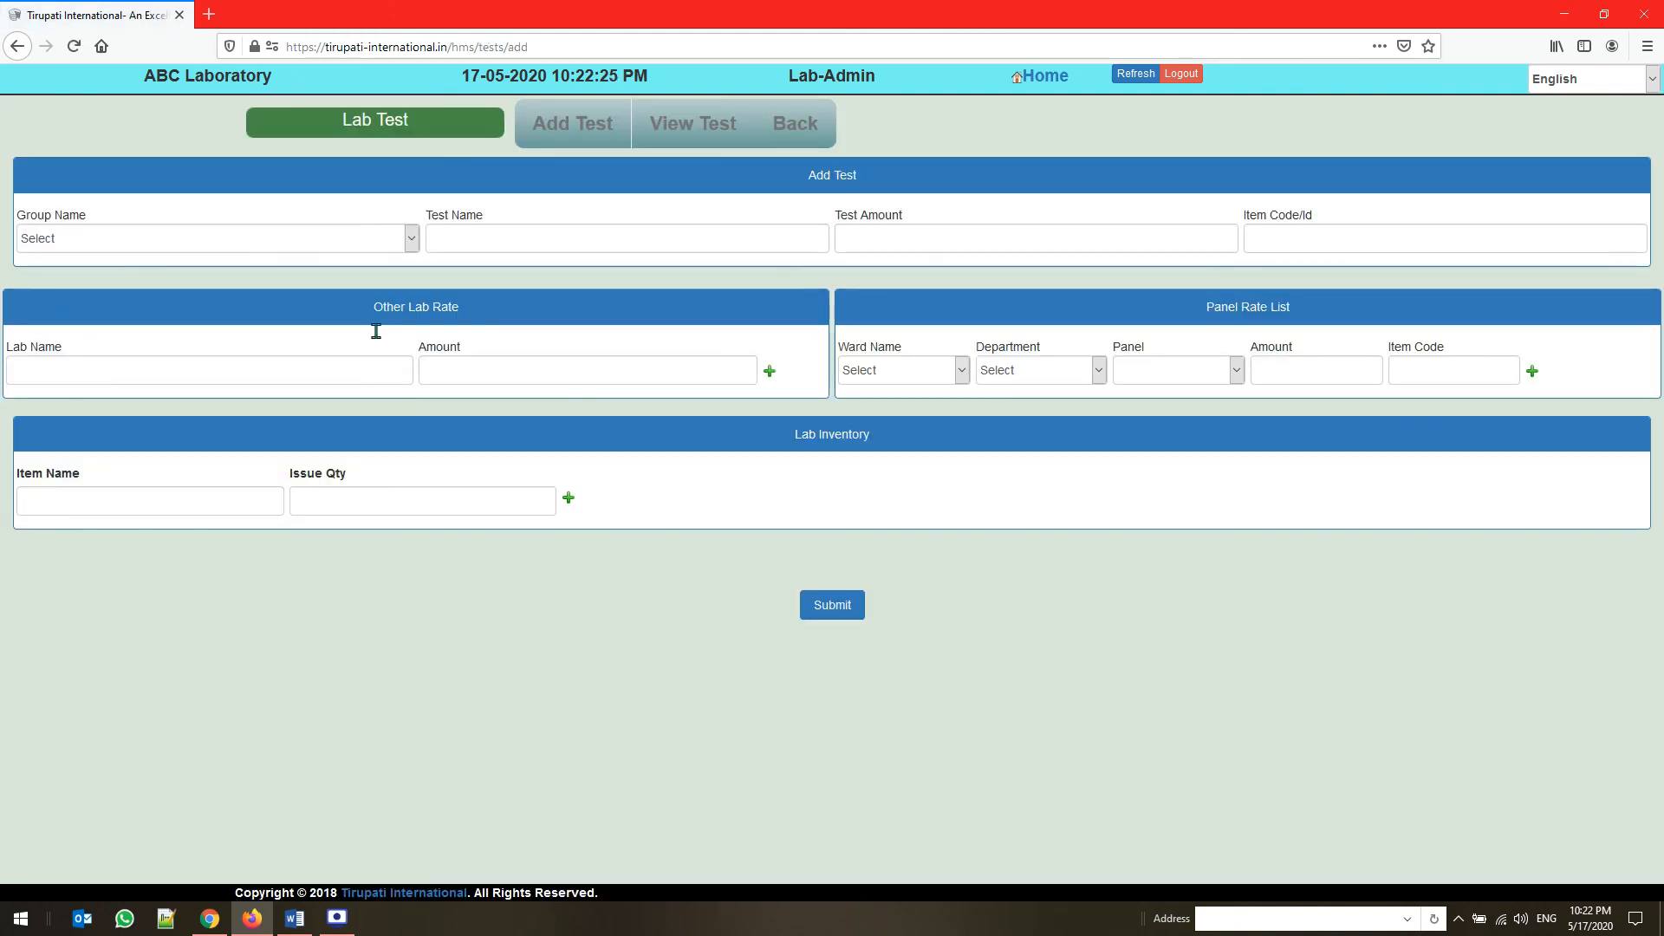
left_click(337, 246)
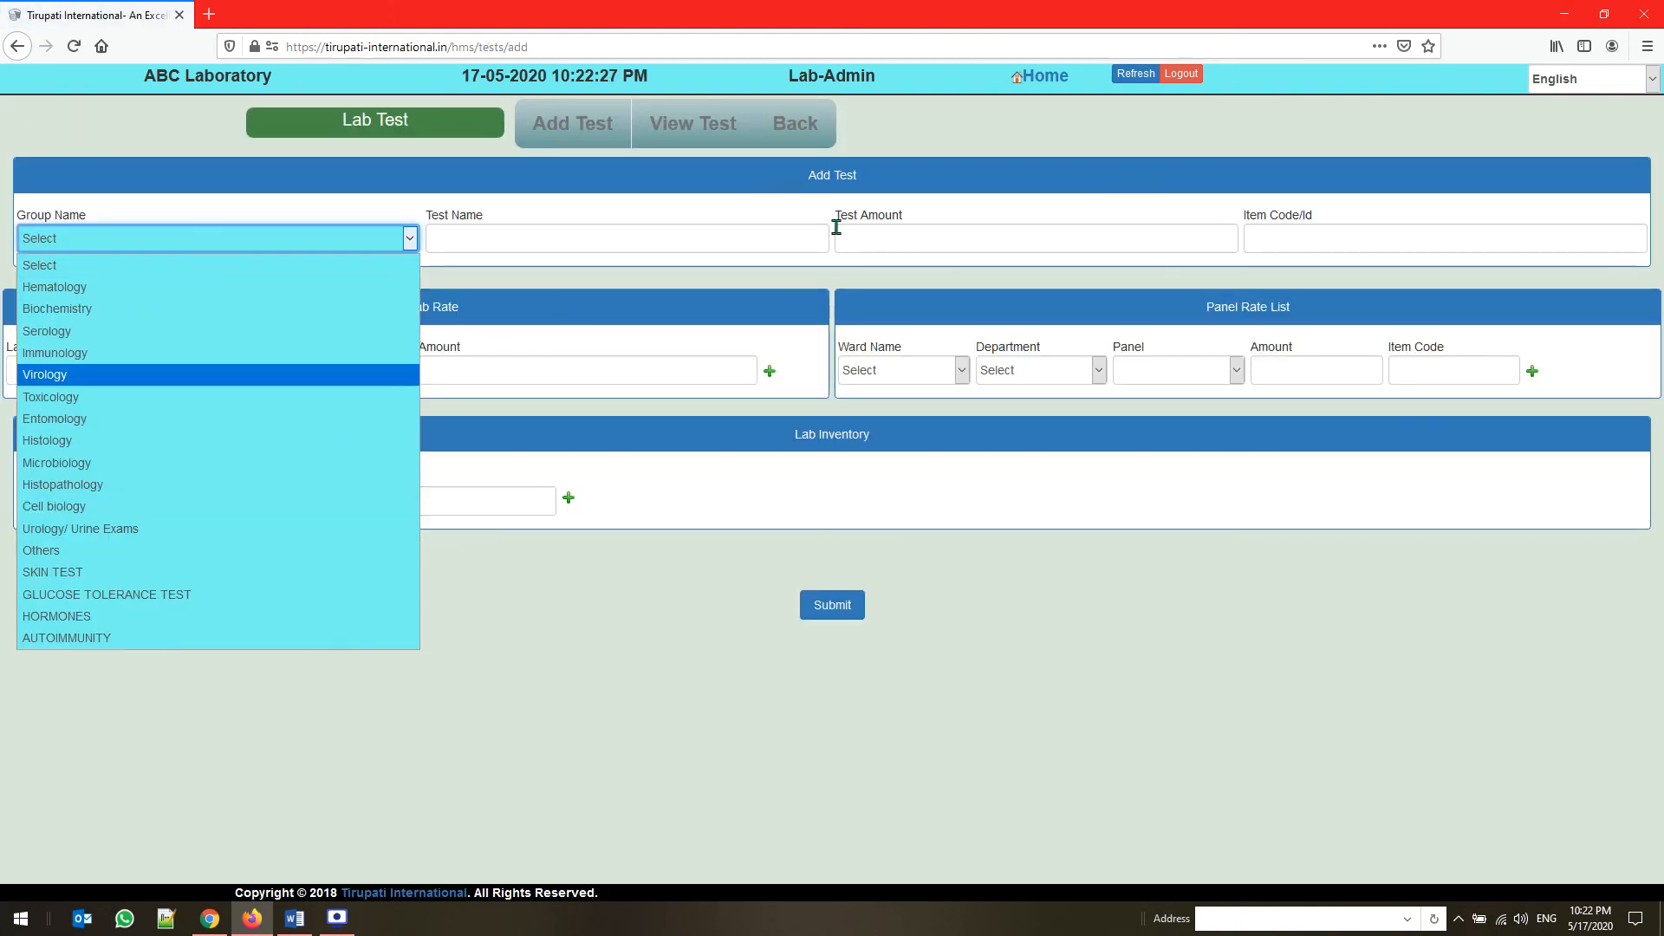
left_click(1214, 227)
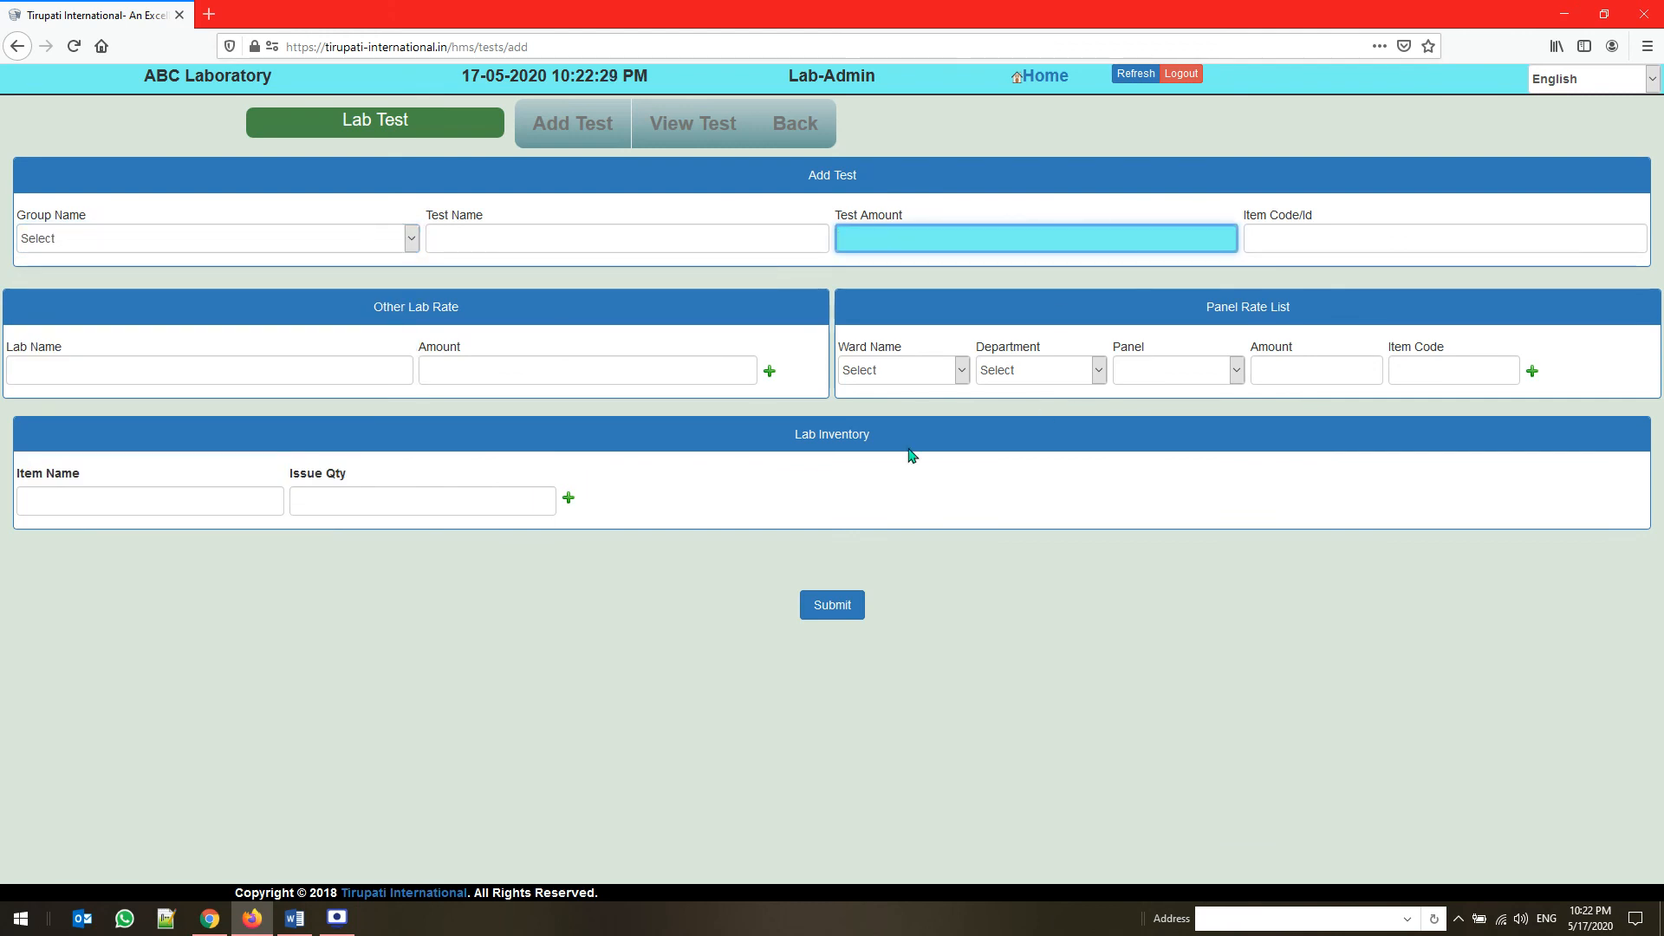
left_click_drag(900, 433, 726, 443)
left_click(236, 504)
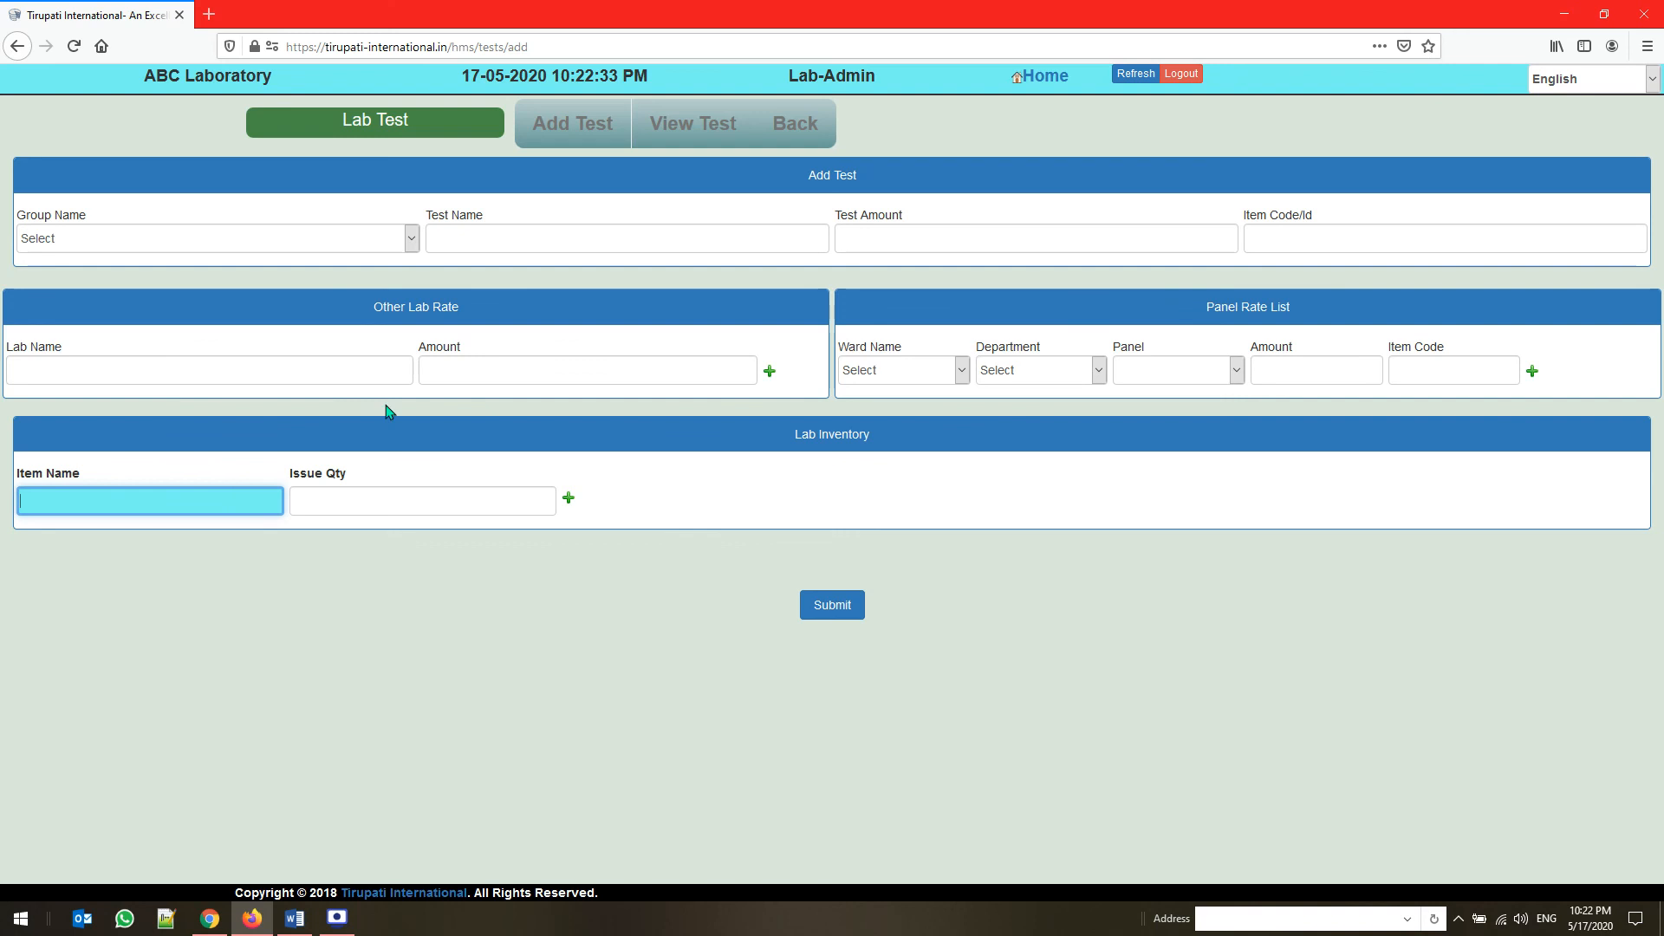
Open the SMS-Message module, choose All Patient as the recipients and go to the message field
left_click(1044, 76)
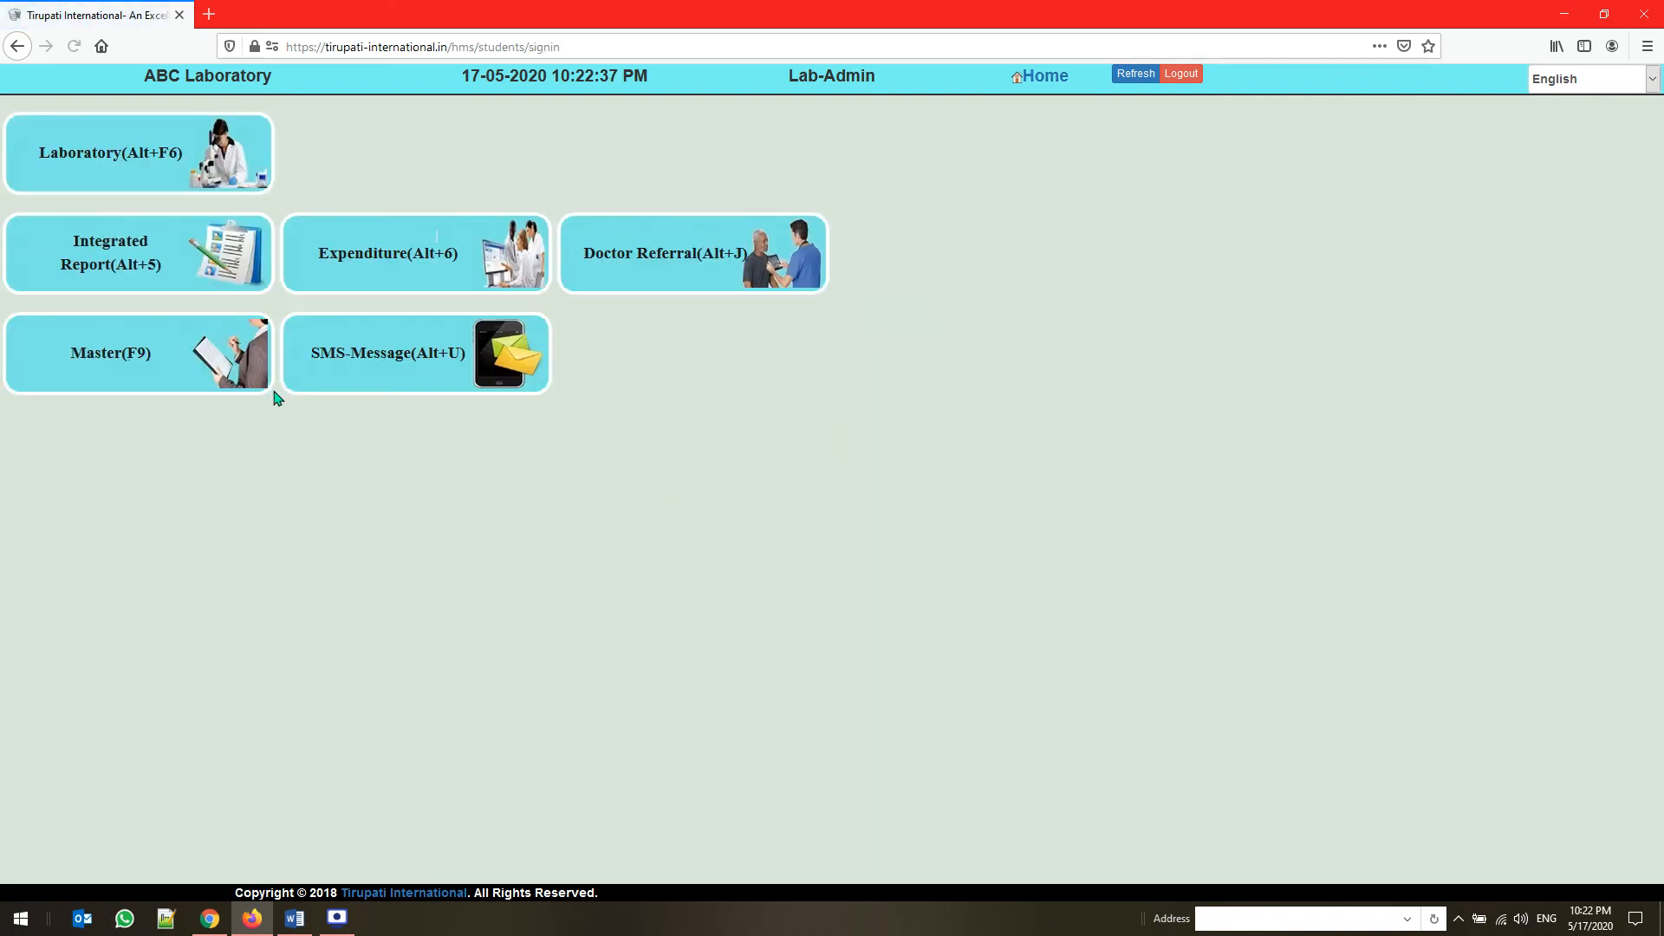
left_click(374, 364)
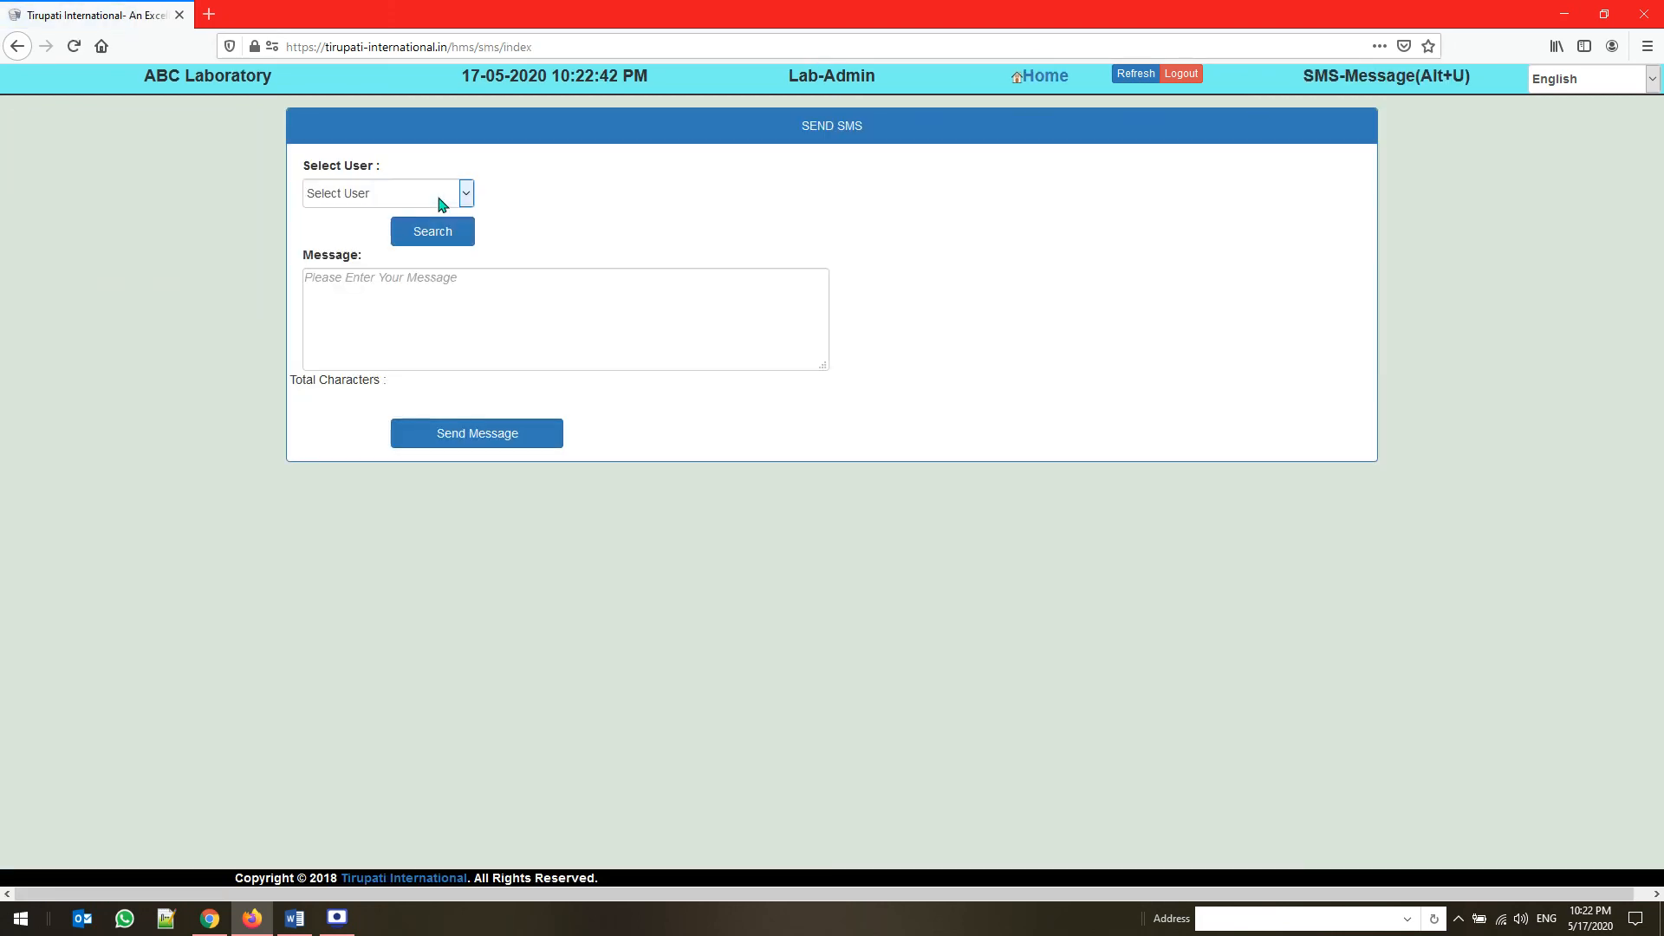
left_click(439, 201)
left_click(400, 260)
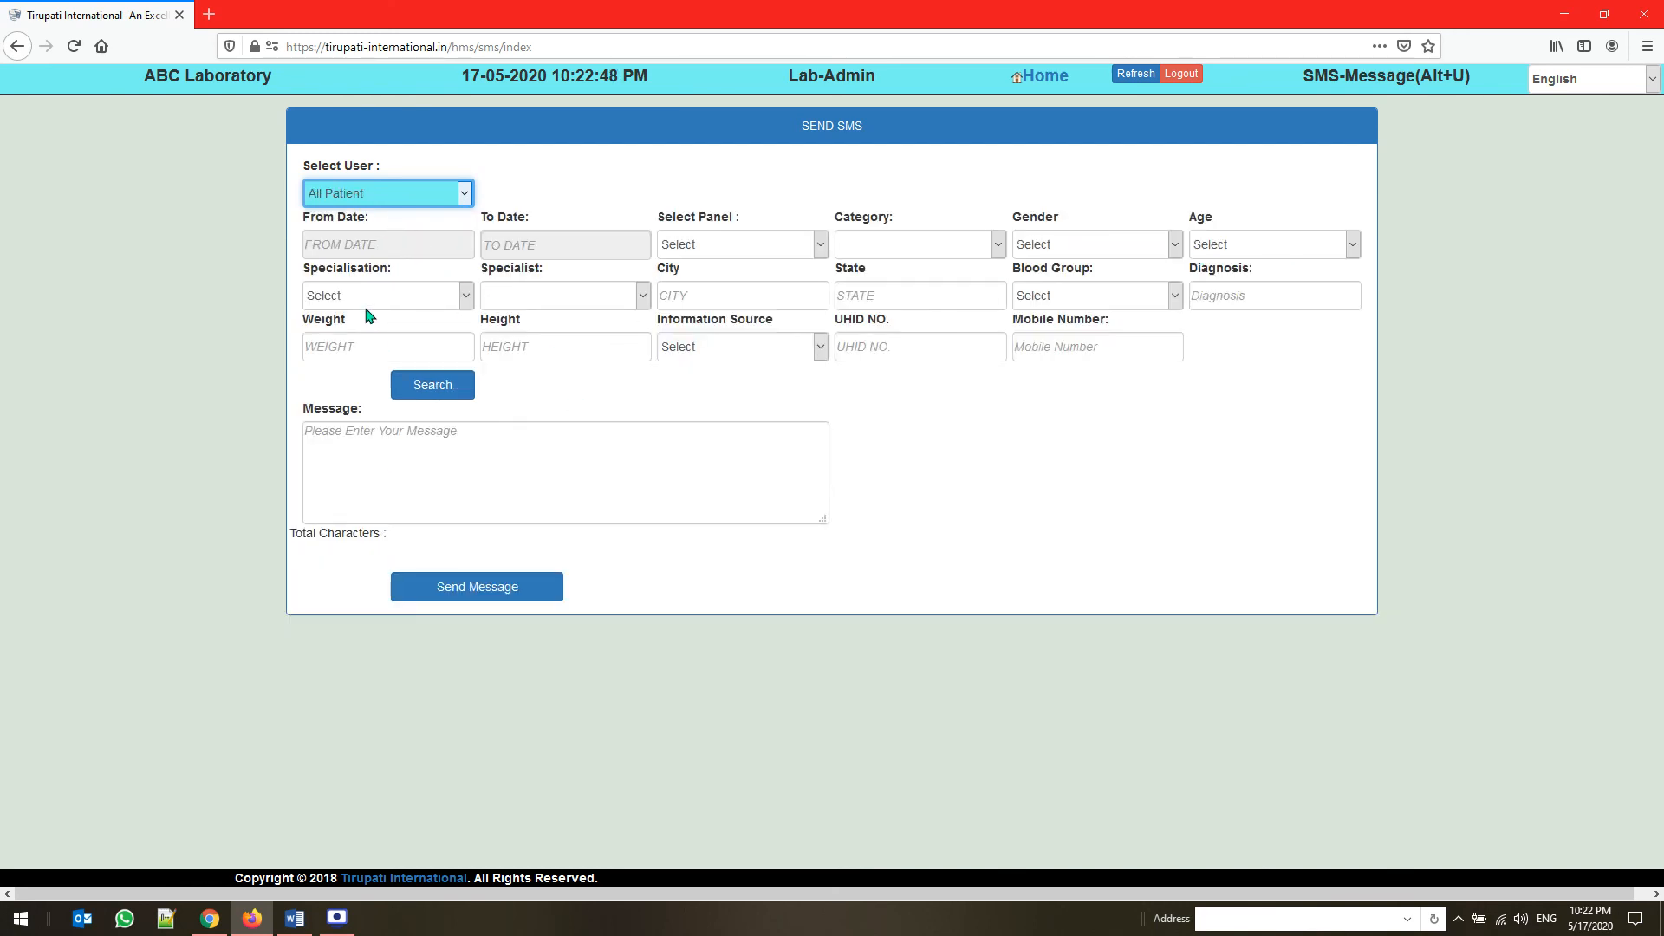
left_click(539, 498)
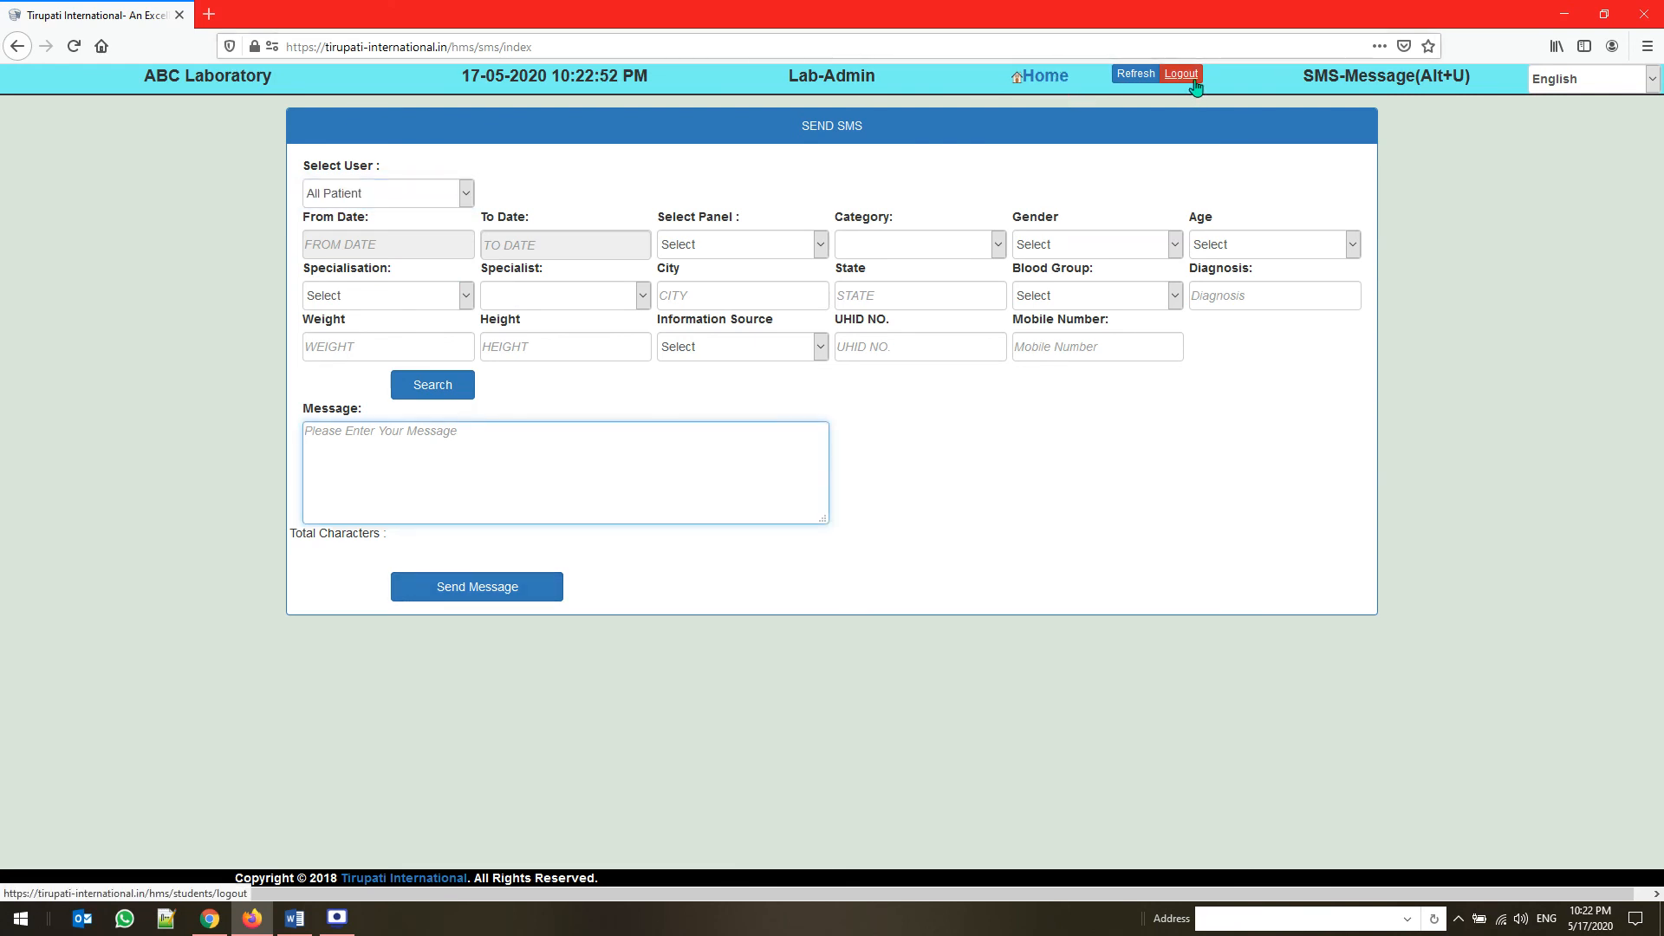
Return to the home page and switch to the Word document to view the software company's contact details
left_click(1057, 80)
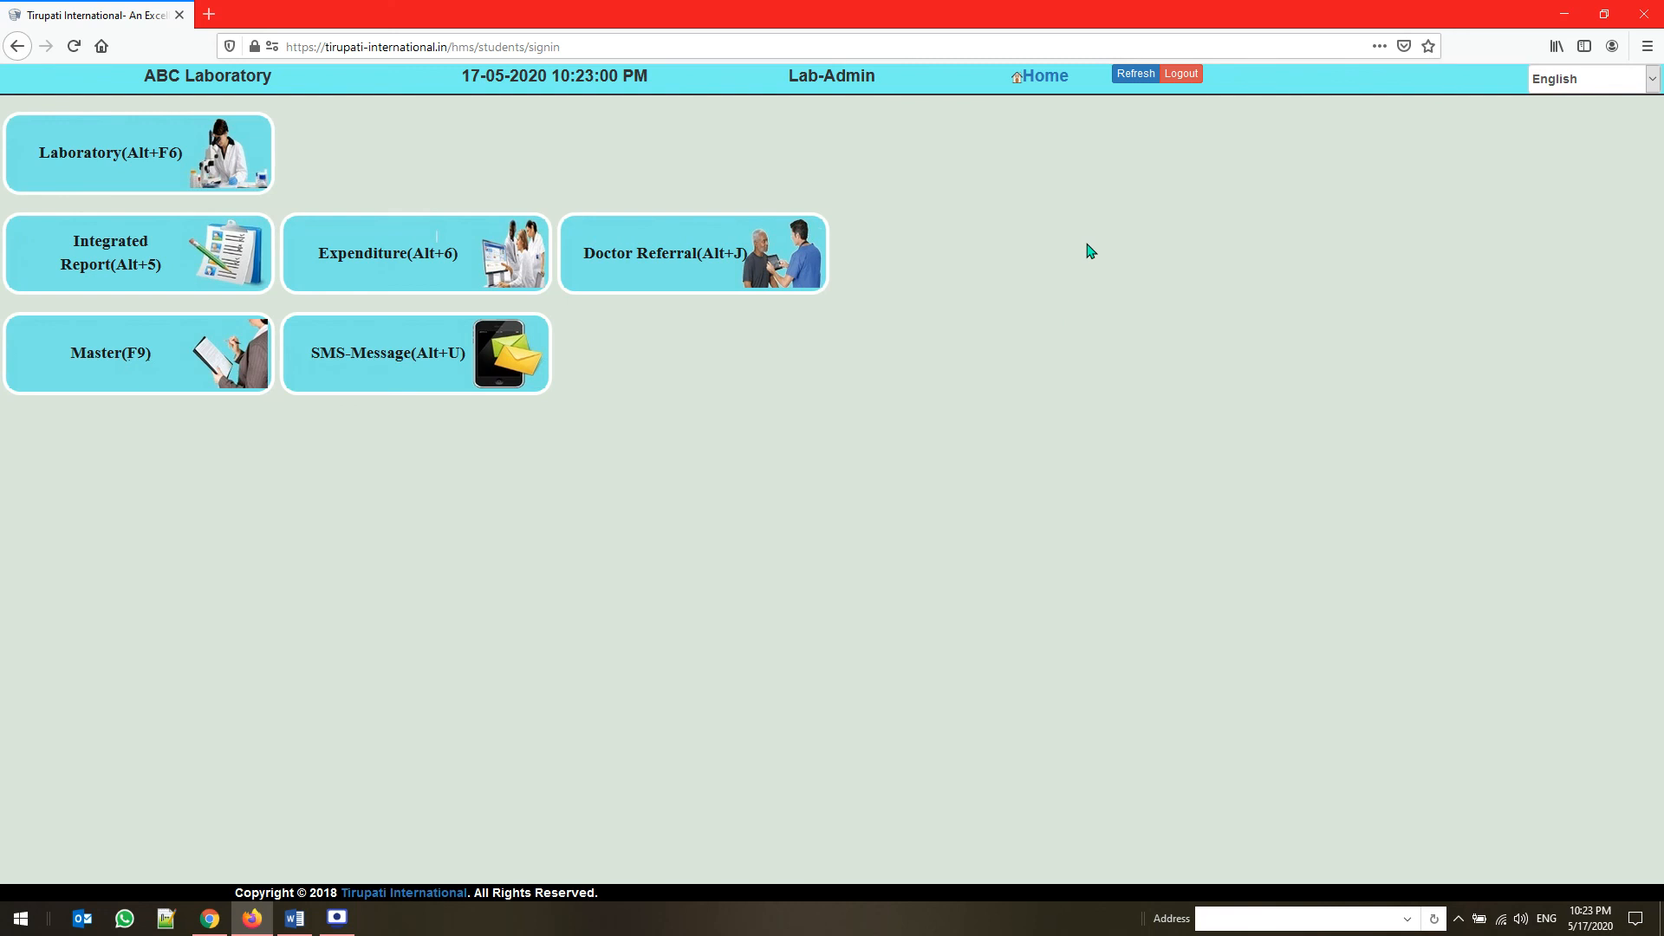
left_click(295, 918)
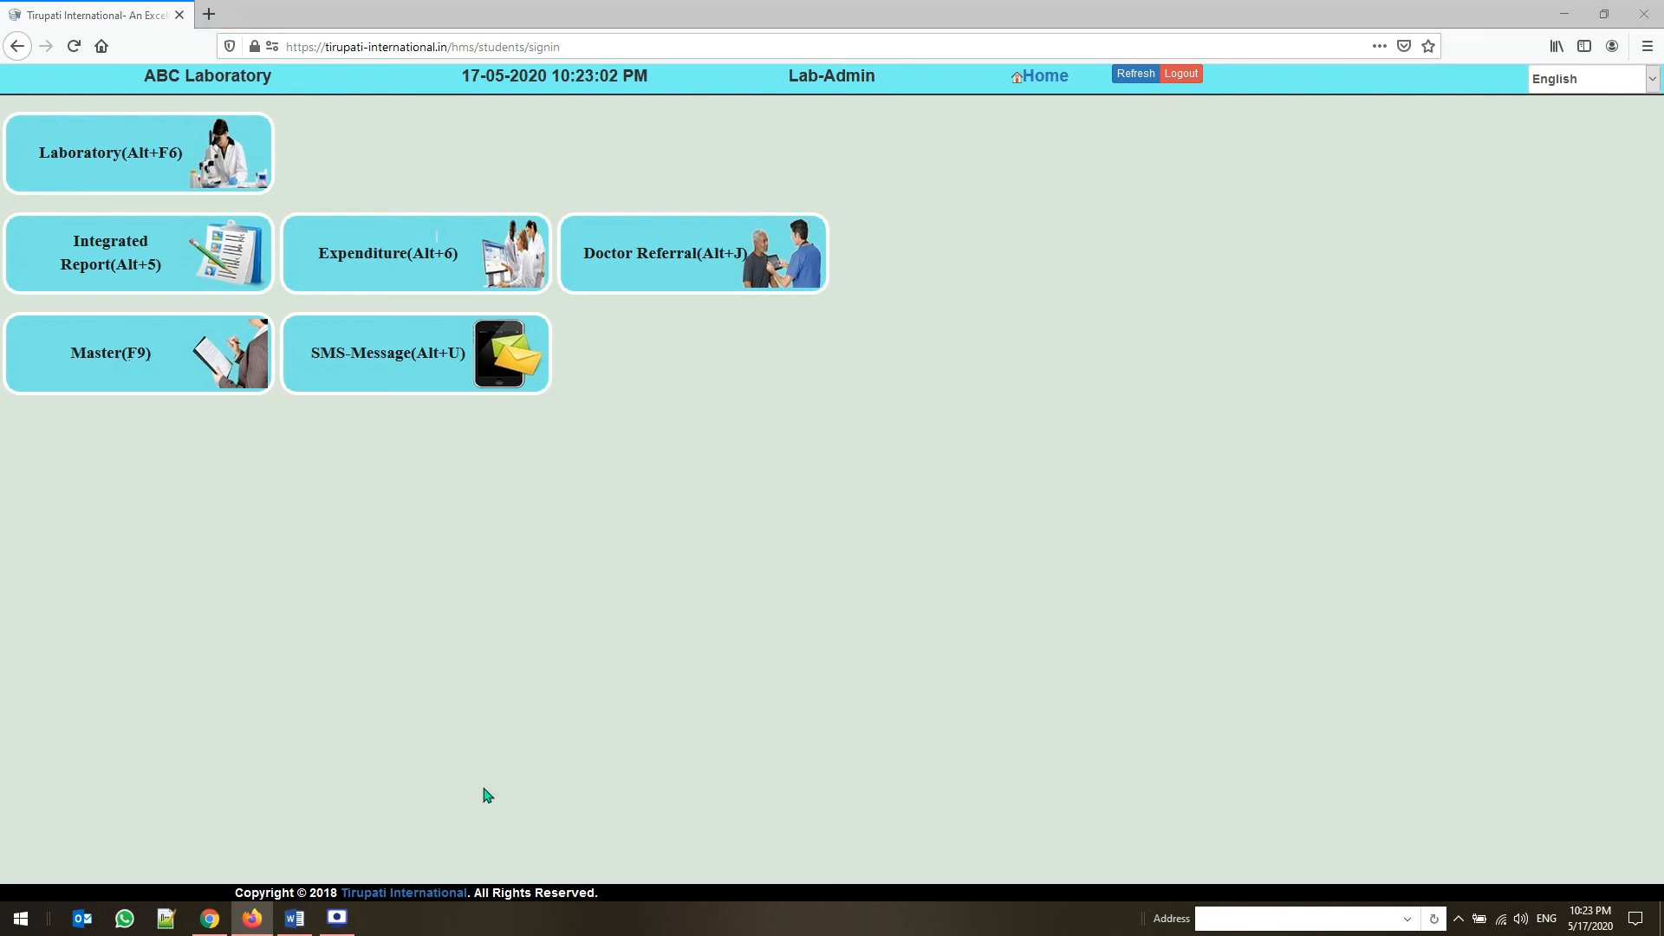
left_click(552, 679)
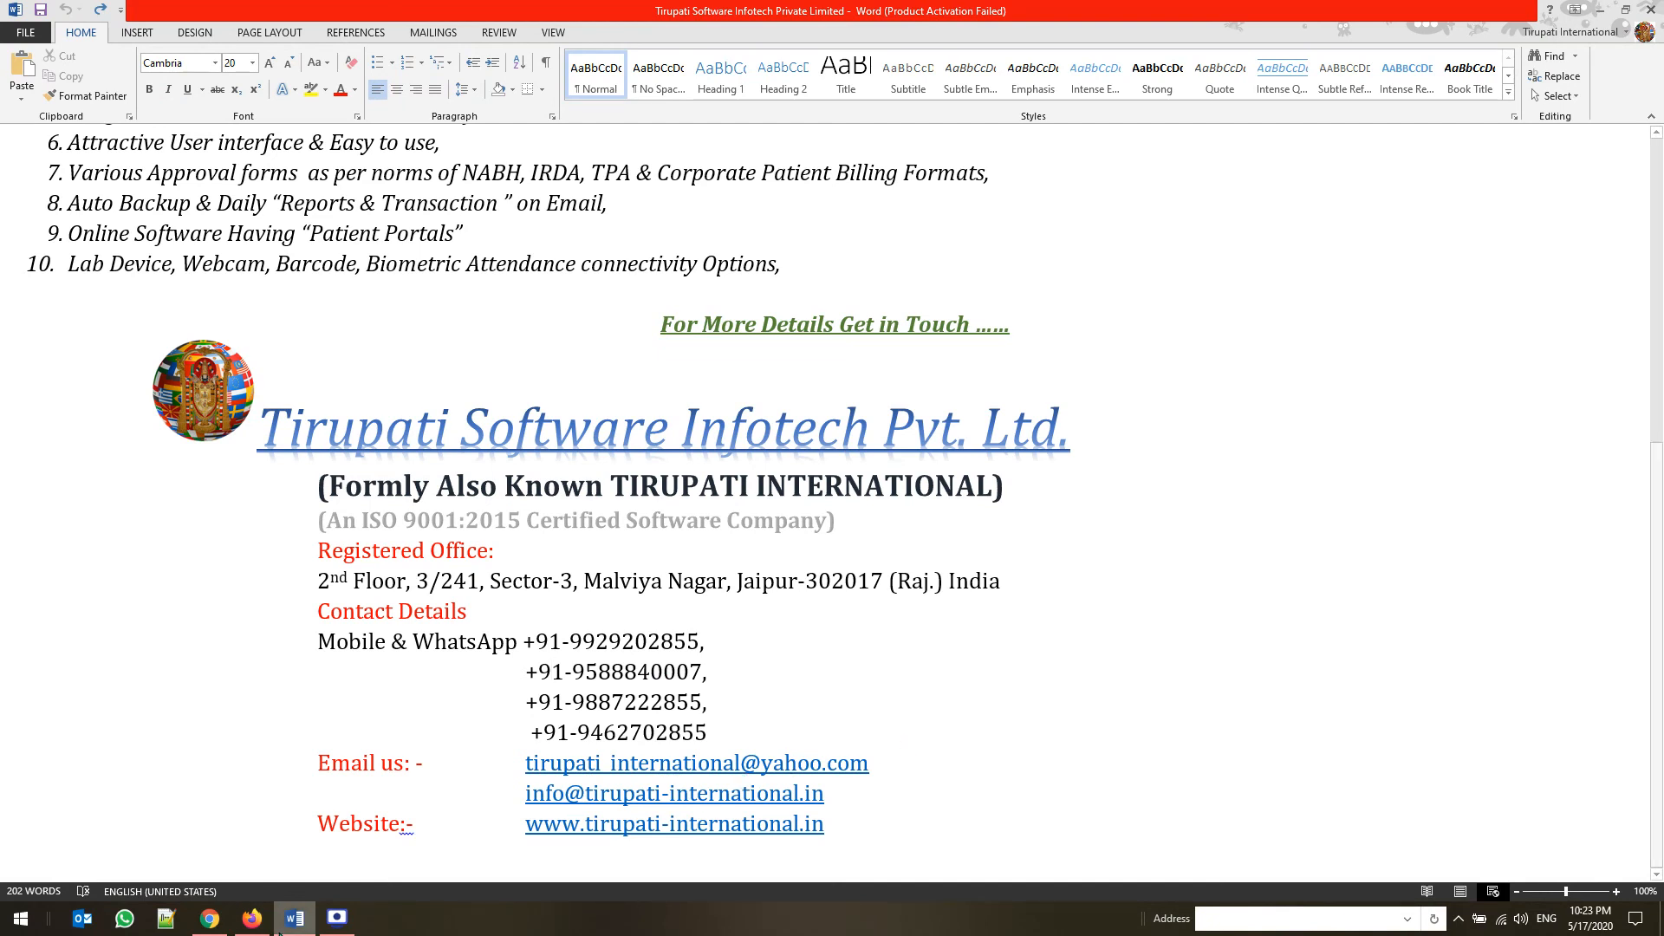
left_click(335, 923)
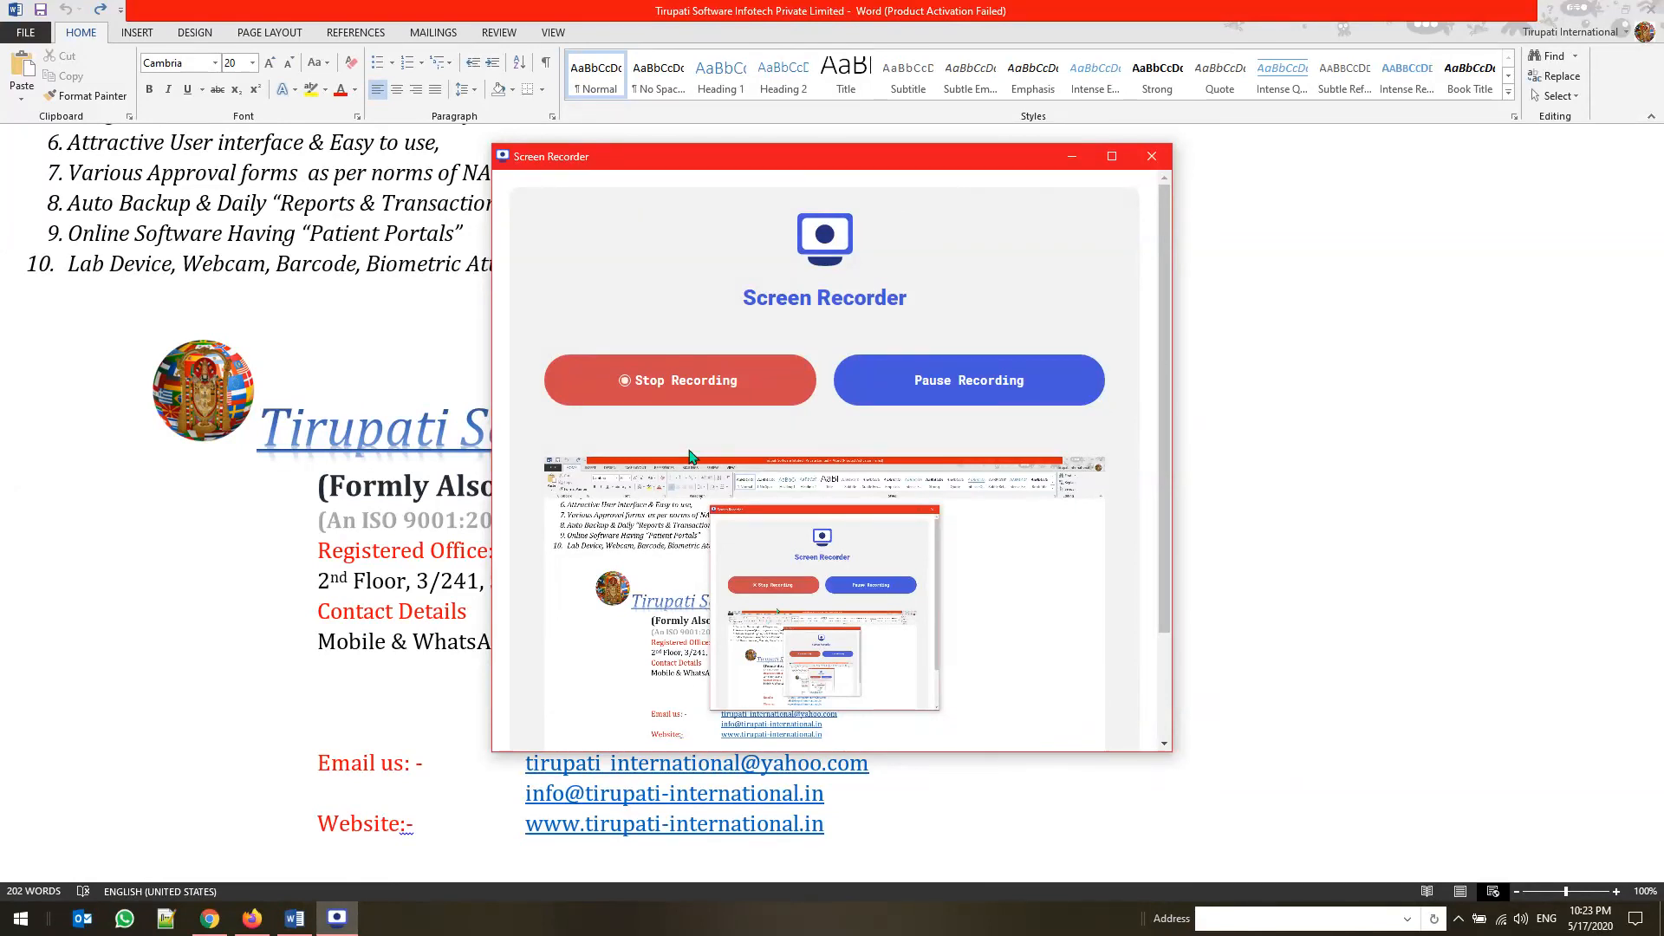